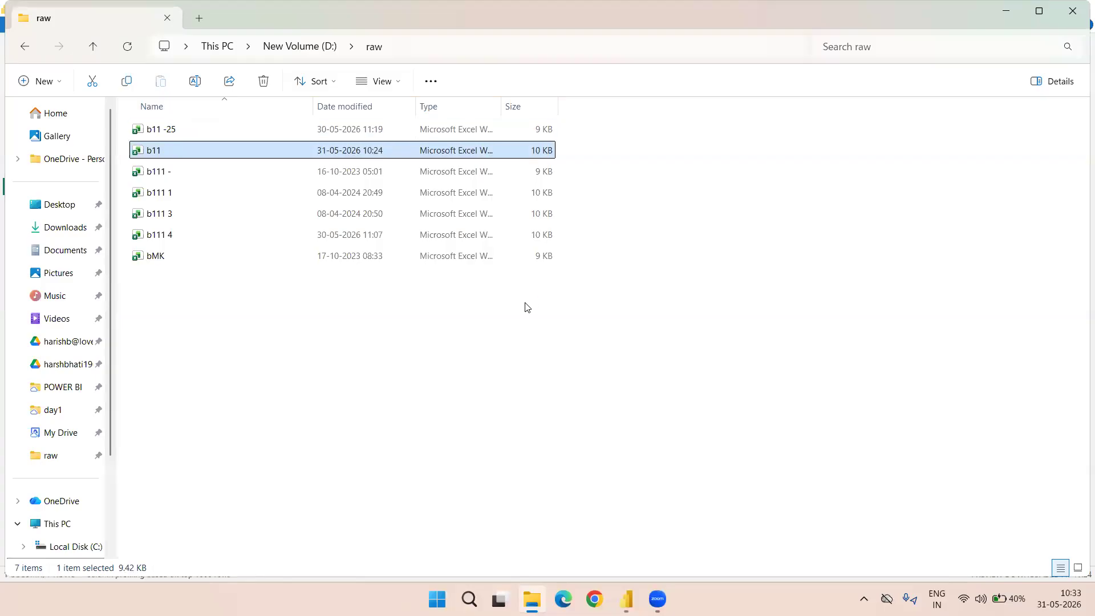
# Open the b11 workbook to check its column headers, and close it
pyautogui.press('Return')
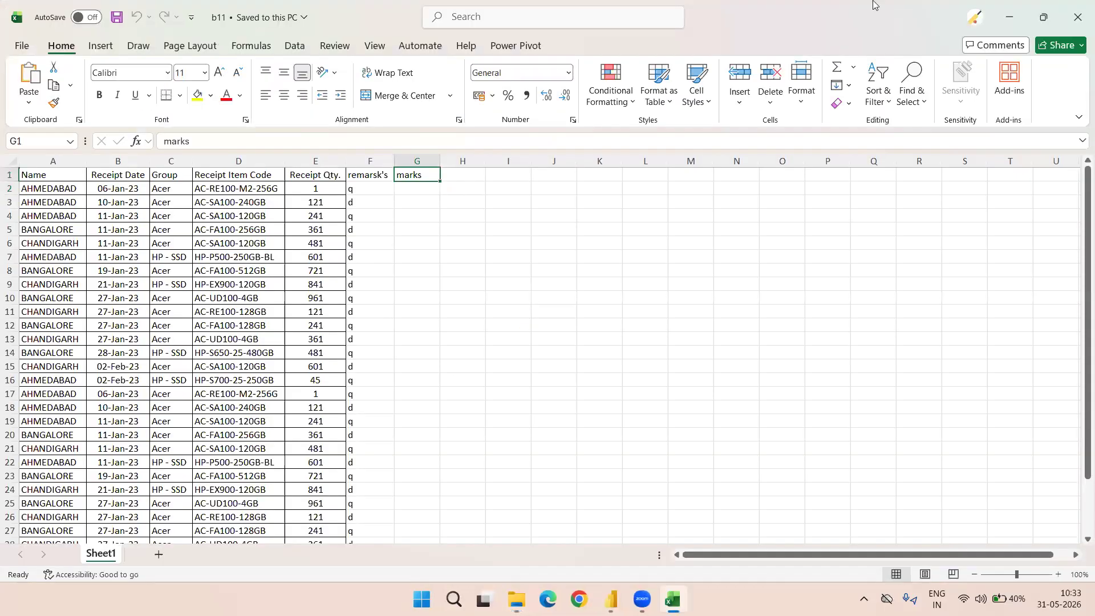
pyautogui.click(1077, 17)
# Open the b111 1 workbook, add the header "Sales" in cell G1, and close it with the change saved
pyautogui.press('Down')
pyautogui.press('Down')
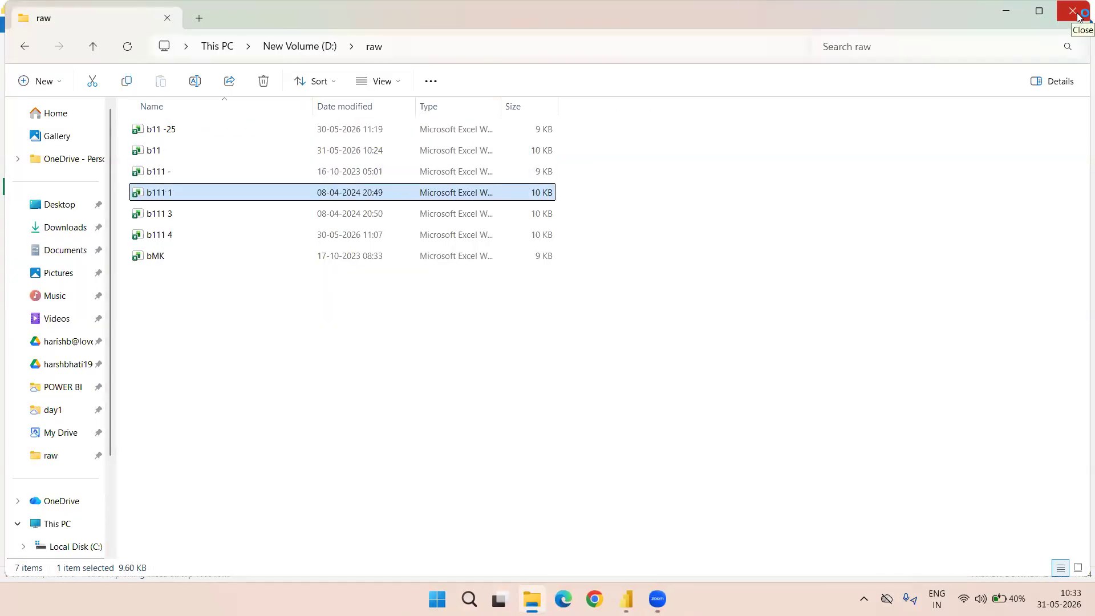
pyautogui.press('Return')
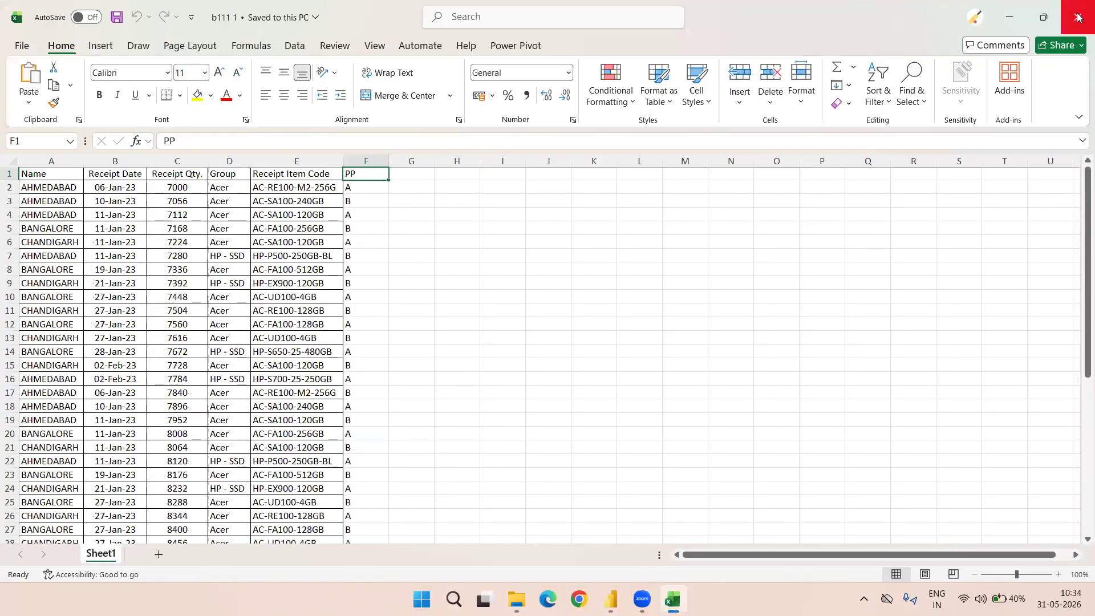
pyautogui.write('Sale')
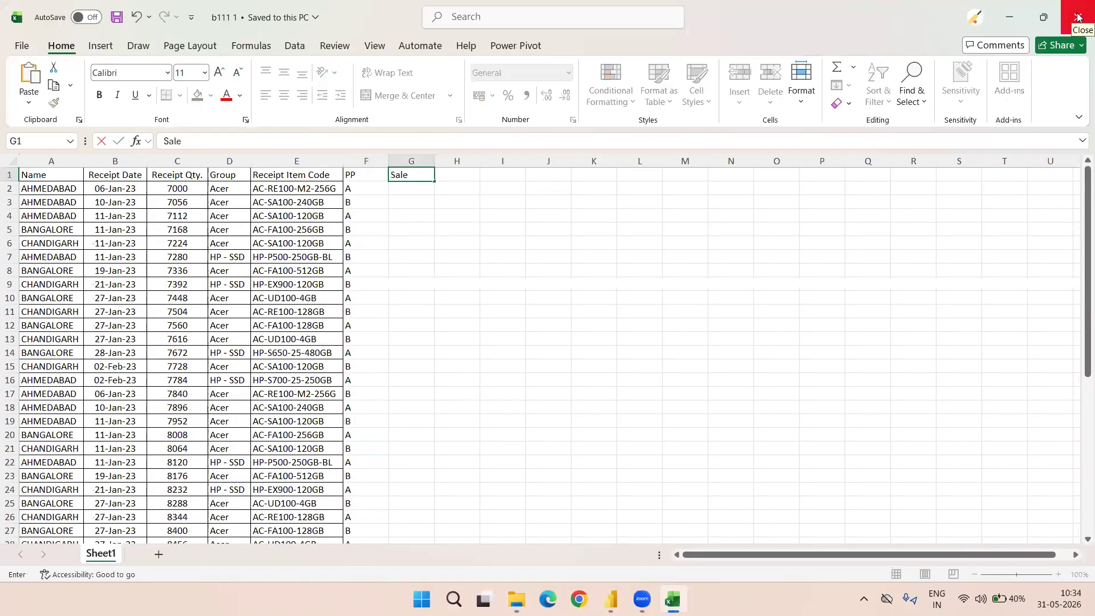
pyautogui.write('s')
pyautogui.press('Return')
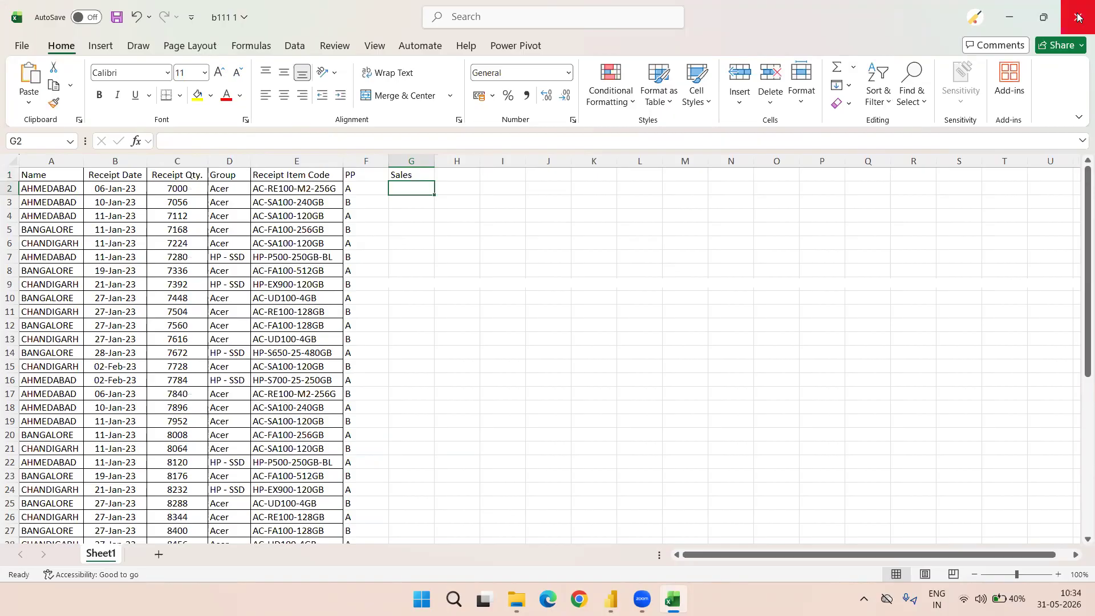
pyautogui.click(1078, 17)
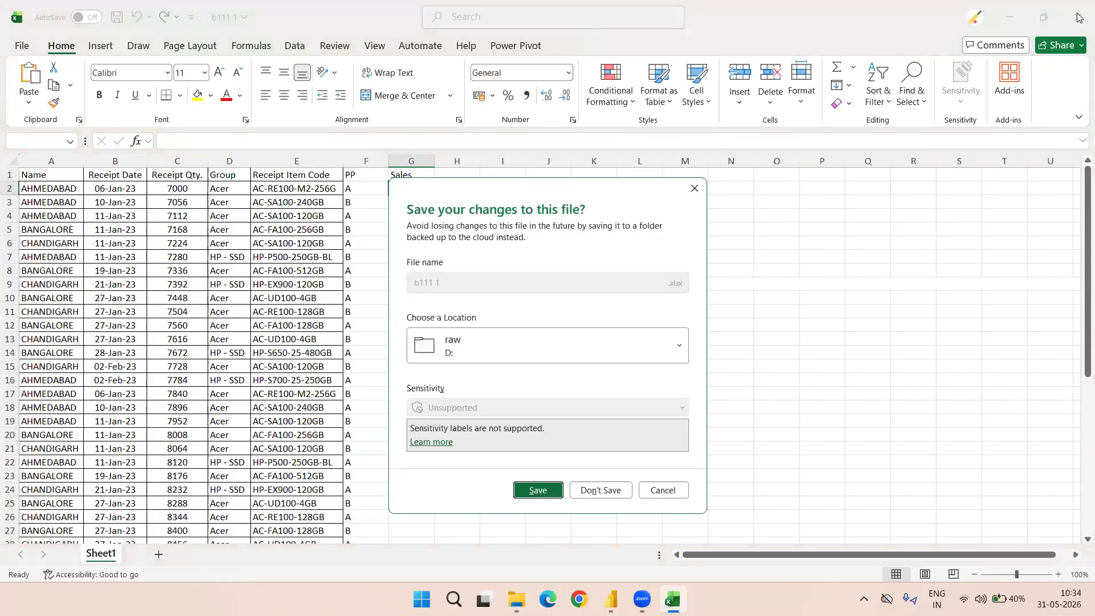
pyautogui.press('Return')
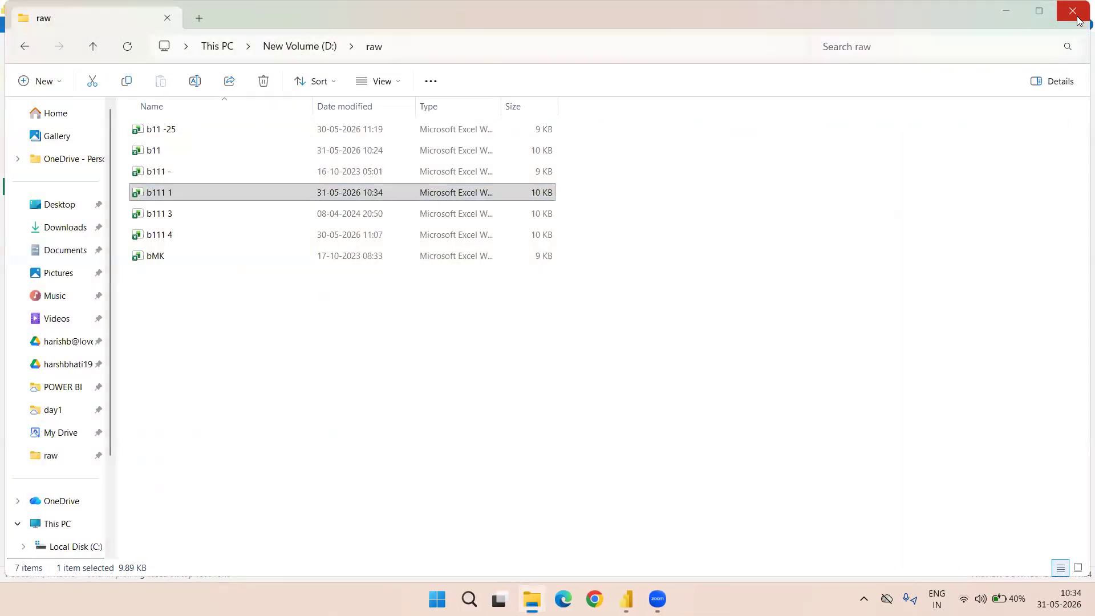
# Switch to the Power Query Editor and review which columns the raw query's Removed Other Columns1 step keeps
pyautogui.hotkey('alt', 'Tab')
pyautogui.hotkey('alt', 'Tab')
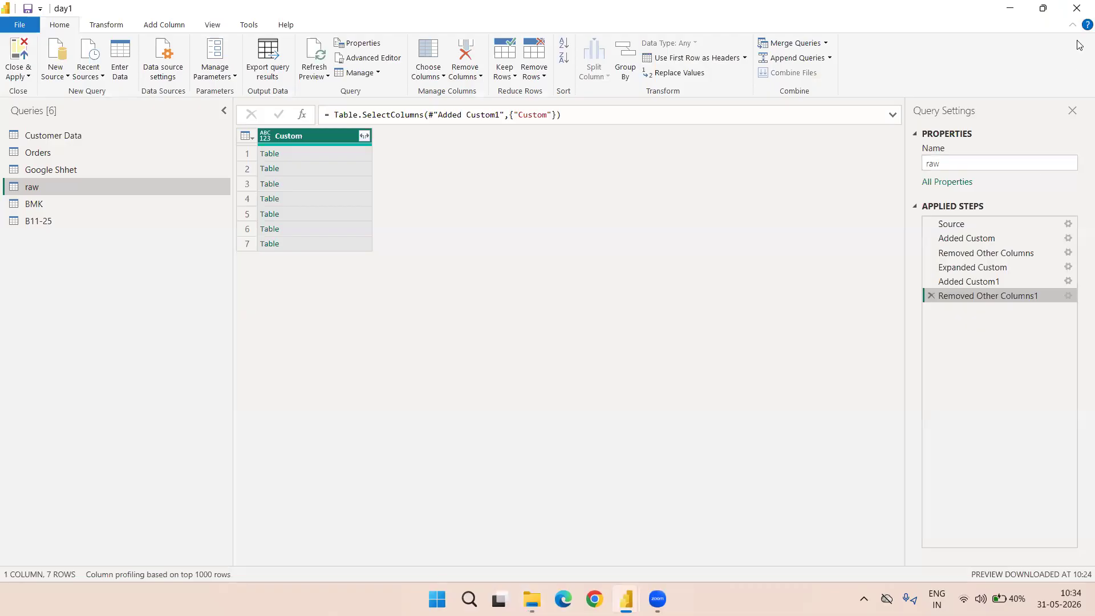
pyautogui.click(1068, 299)
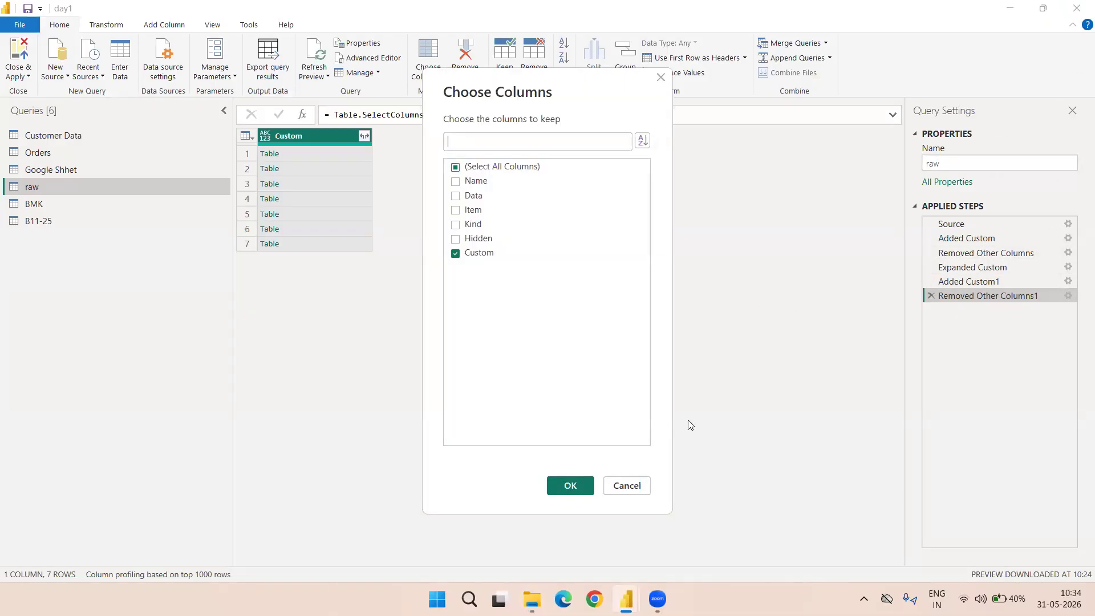
pyautogui.click(628, 489)
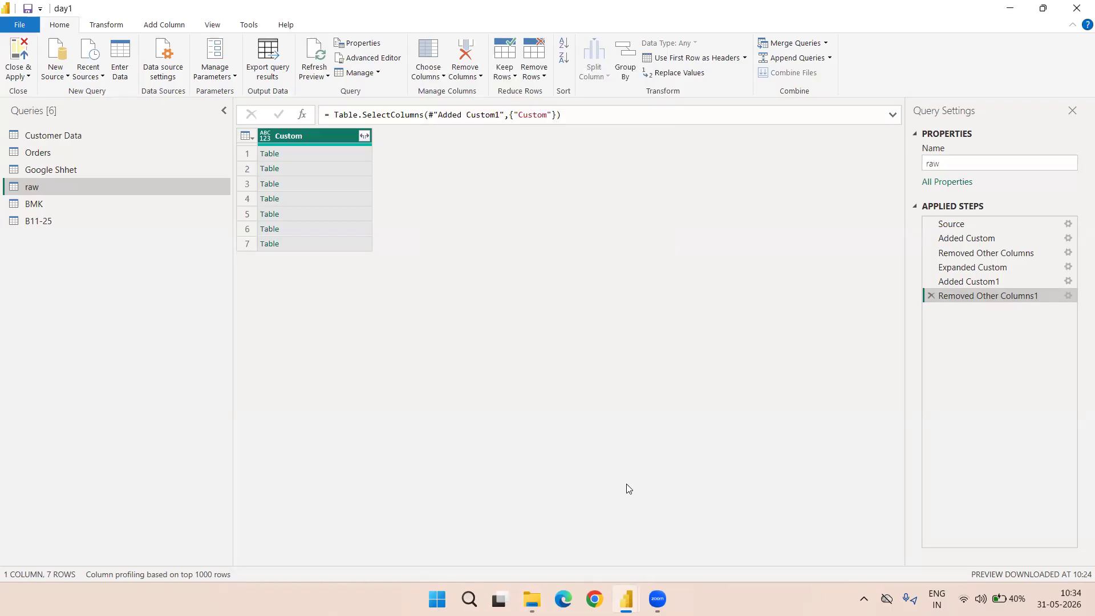
# Preview the nested tables in the first four rows of the Custom column to compare their columns
pyautogui.click(352, 155)
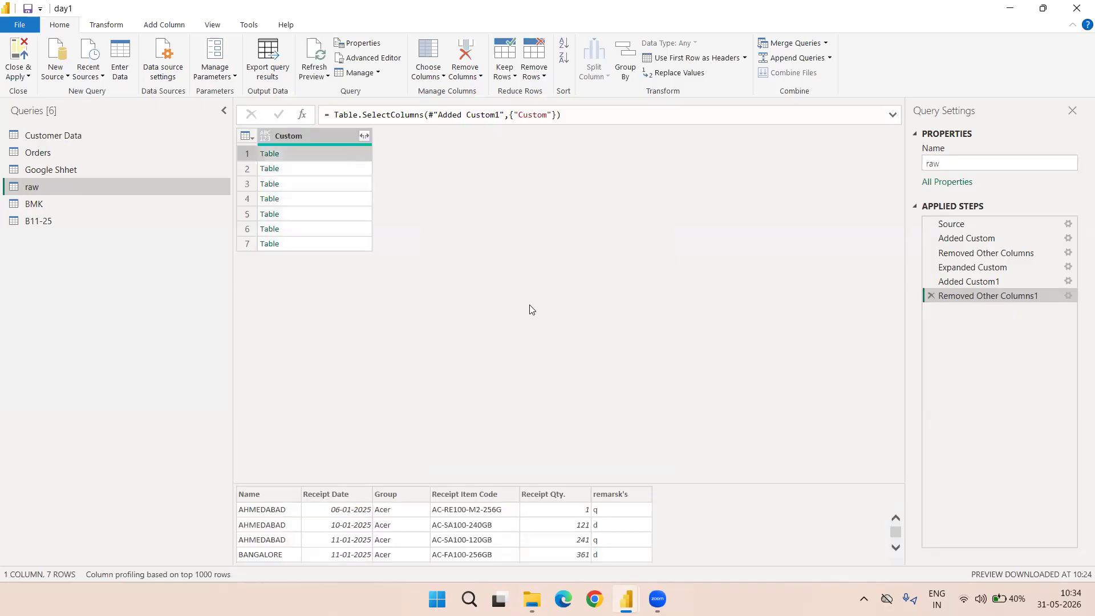
pyautogui.click(317, 171)
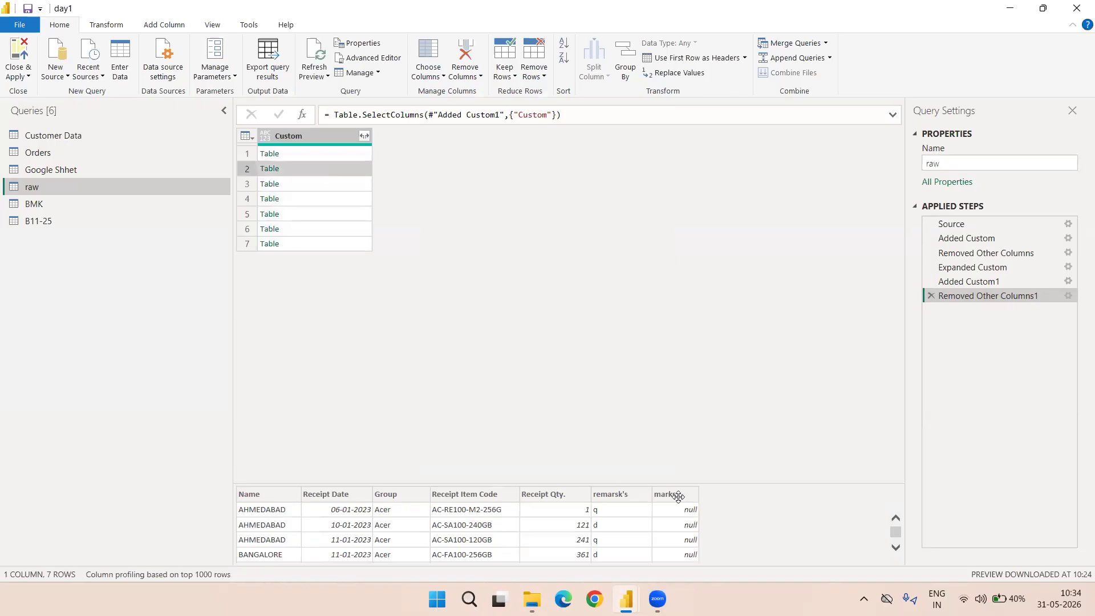
pyautogui.click(292, 186)
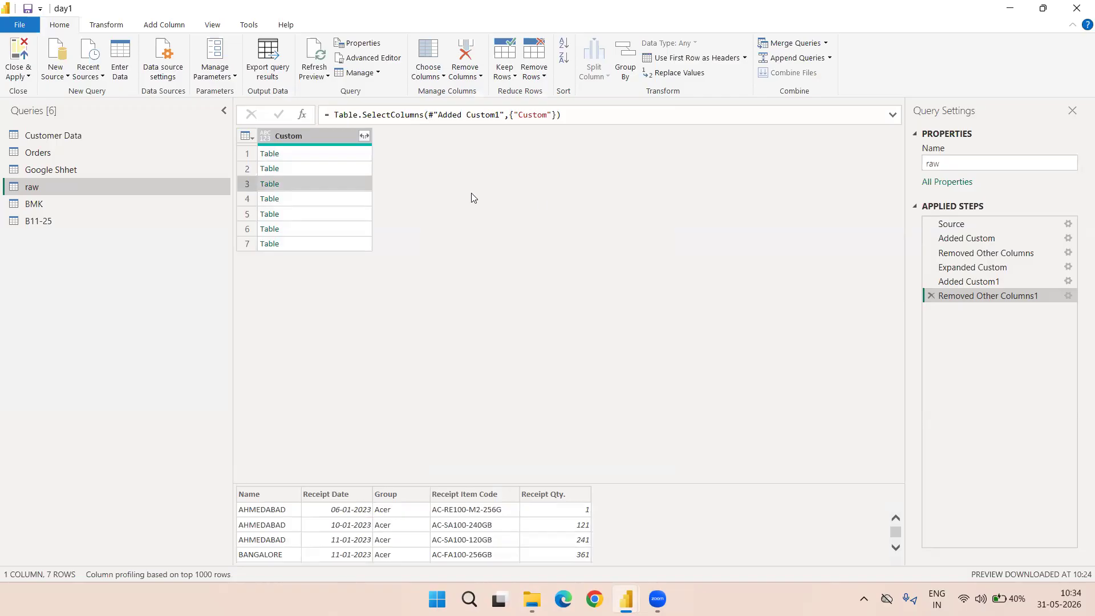
pyautogui.click(304, 199)
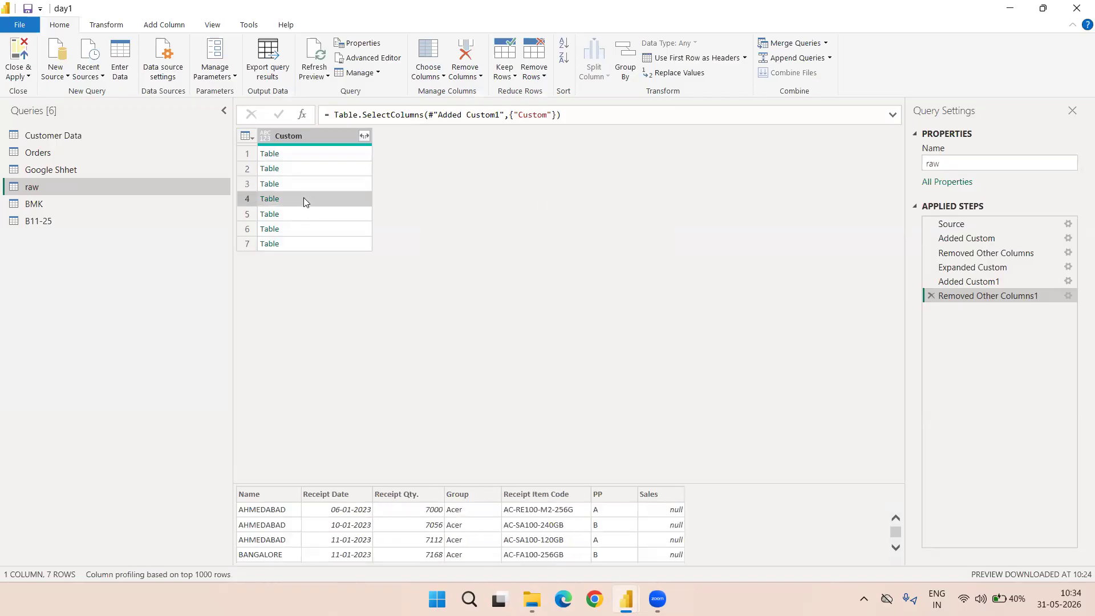
# Expand the Custom column into all listed columns without using the original column name as prefix
pyautogui.click(364, 136)
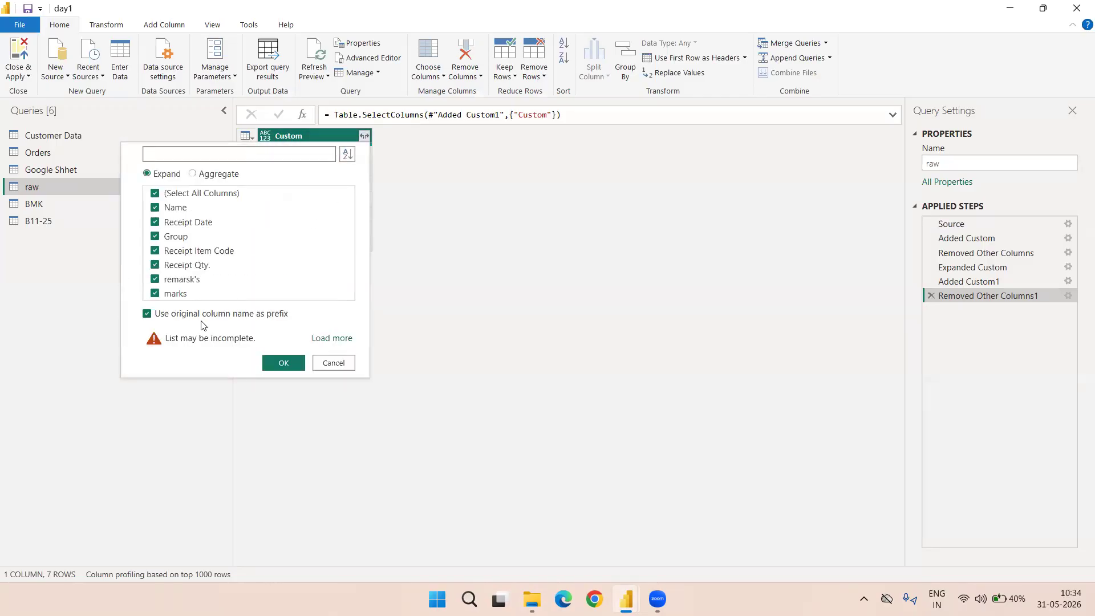
pyautogui.click(191, 315)
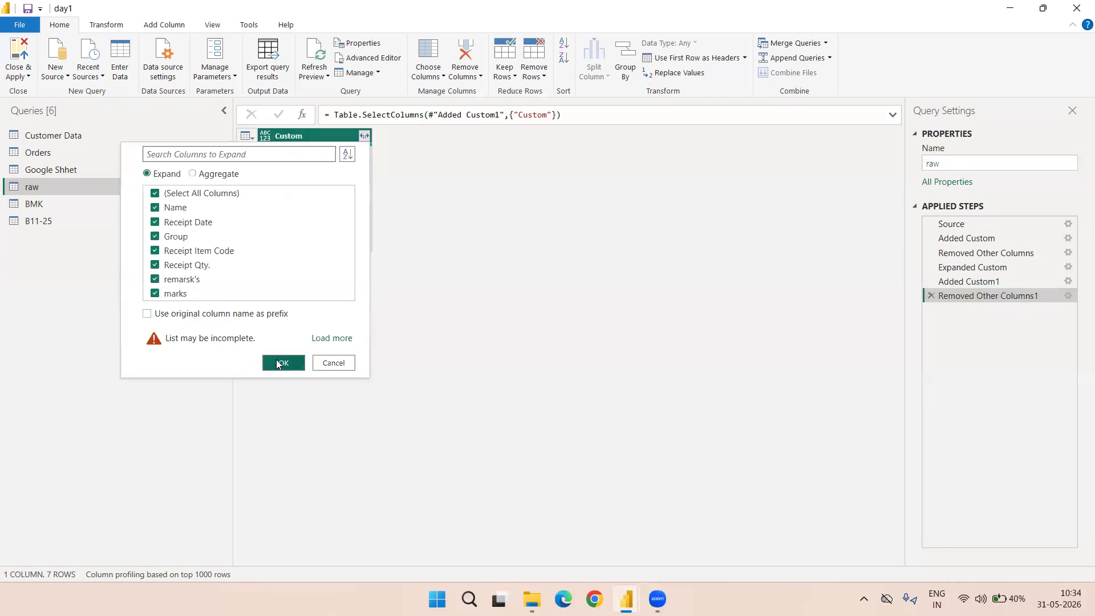
pyautogui.click(282, 363)
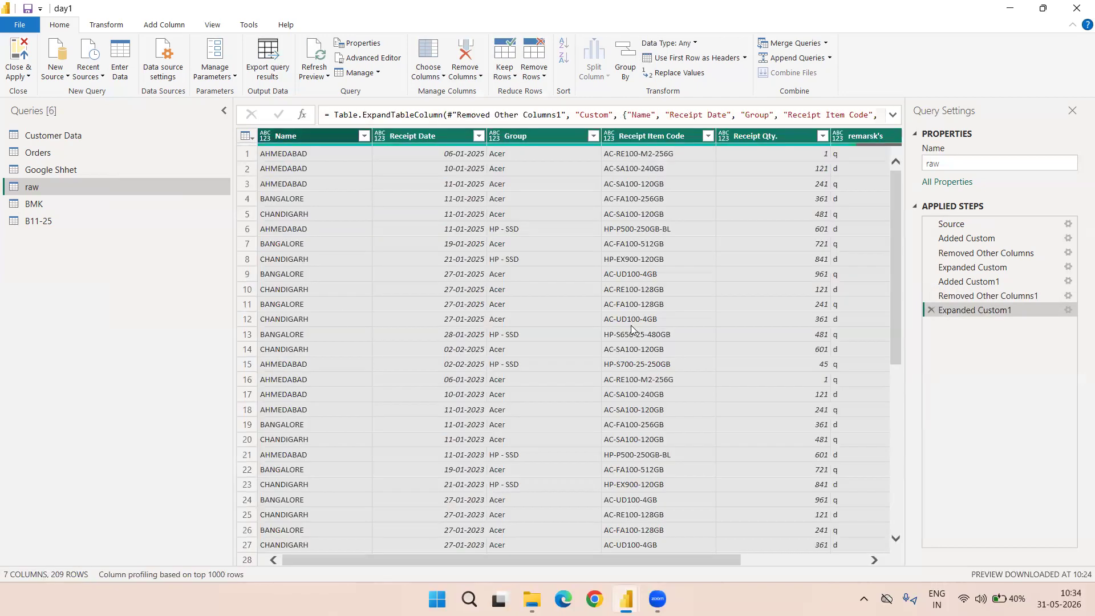
pyautogui.hscroll(3, 631, 325)
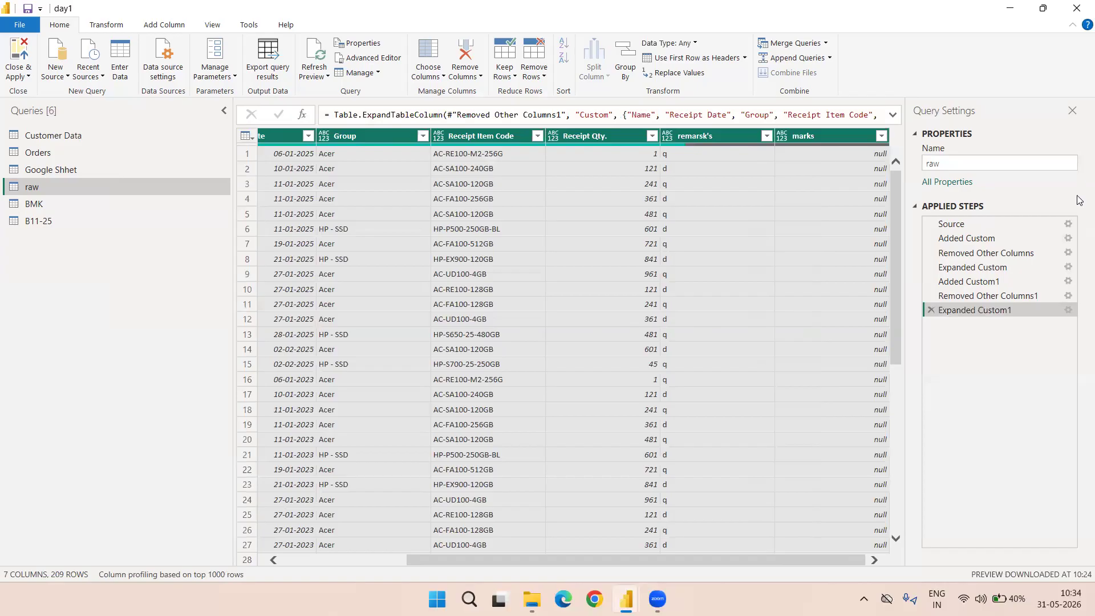
# Check the column list of the Expanded Custom1 step and refresh the raw query's preview
pyautogui.click(1068, 310)
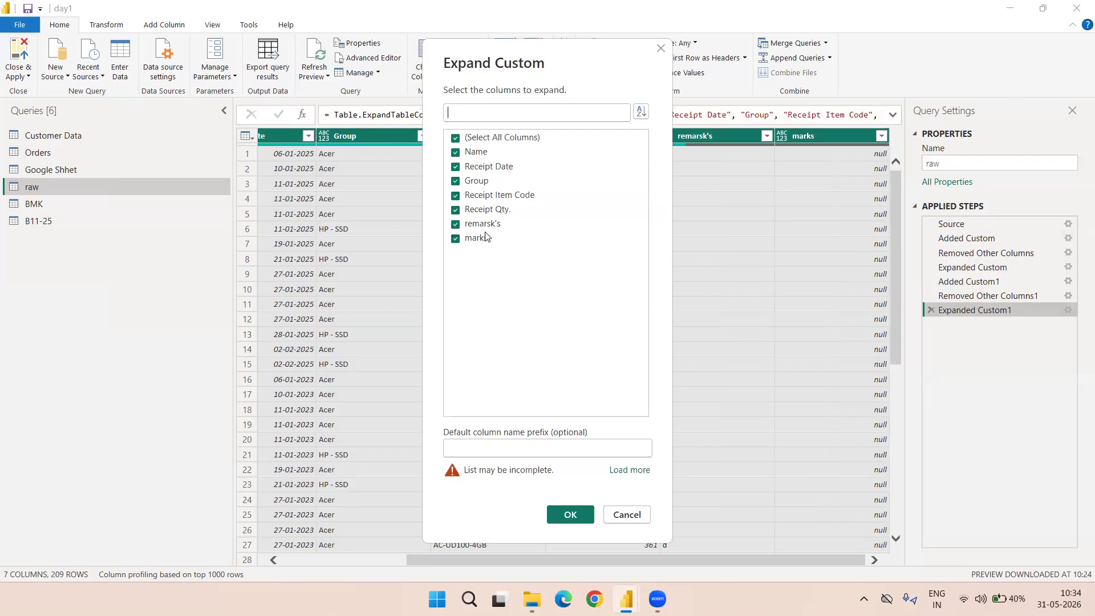
pyautogui.click(626, 515)
pyautogui.click(328, 78)
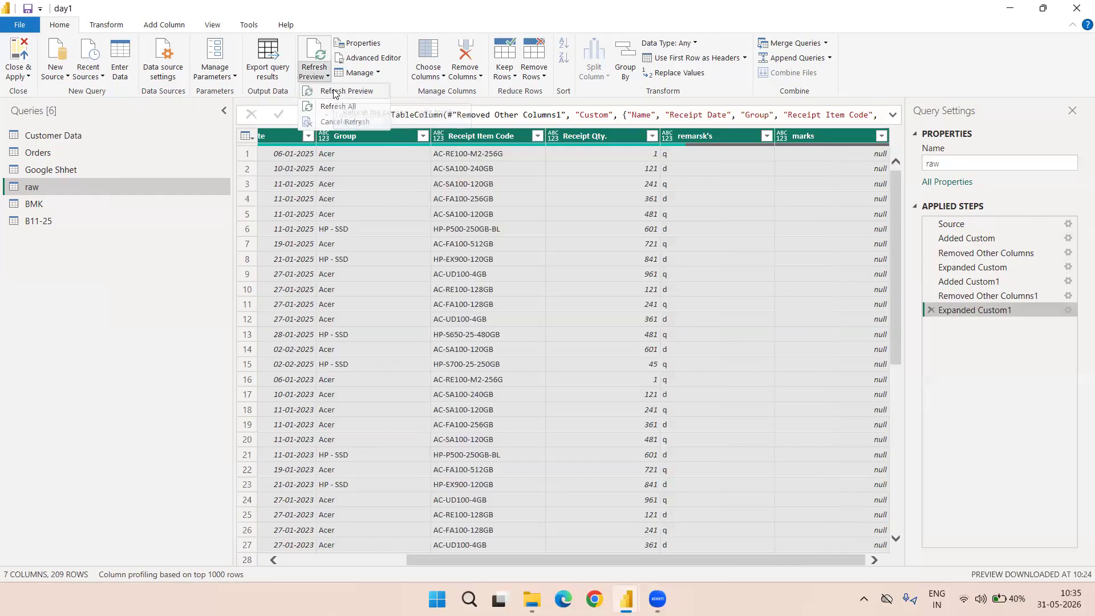
pyautogui.click(334, 92)
pyautogui.hscroll(1, 714, 357)
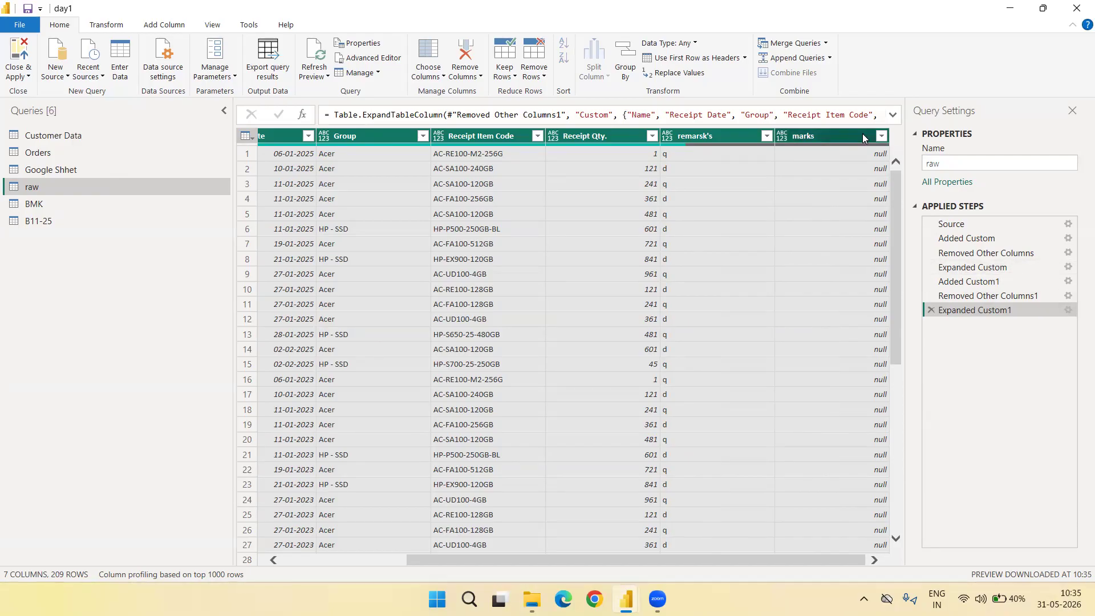
# Load the full column list in the Expanded Custom1 settings and include the PP and Sales columns
pyautogui.click(1068, 310)
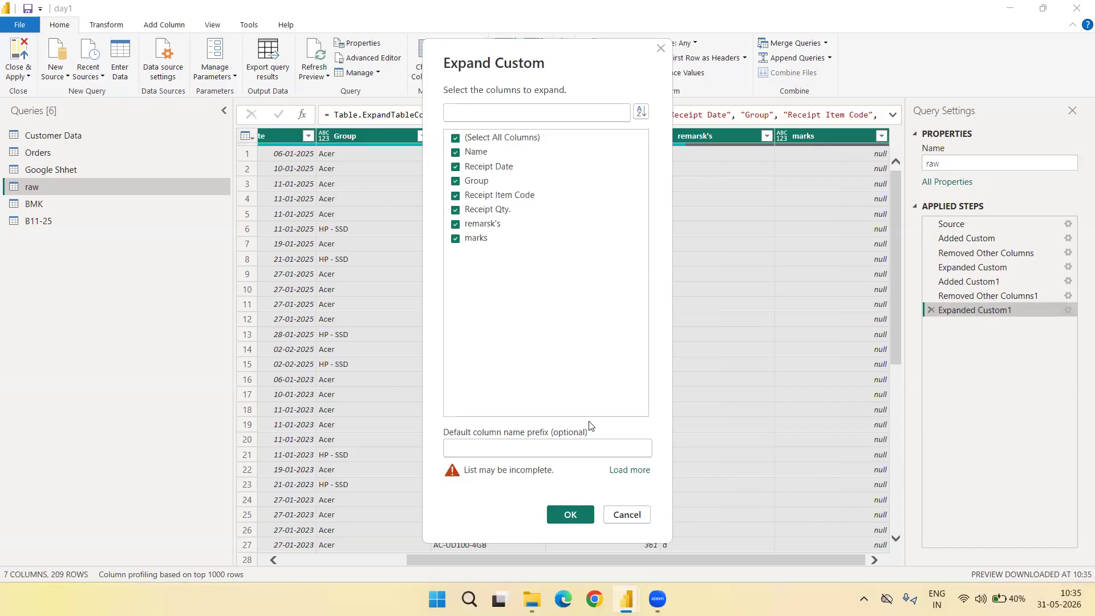
pyautogui.click(630, 481)
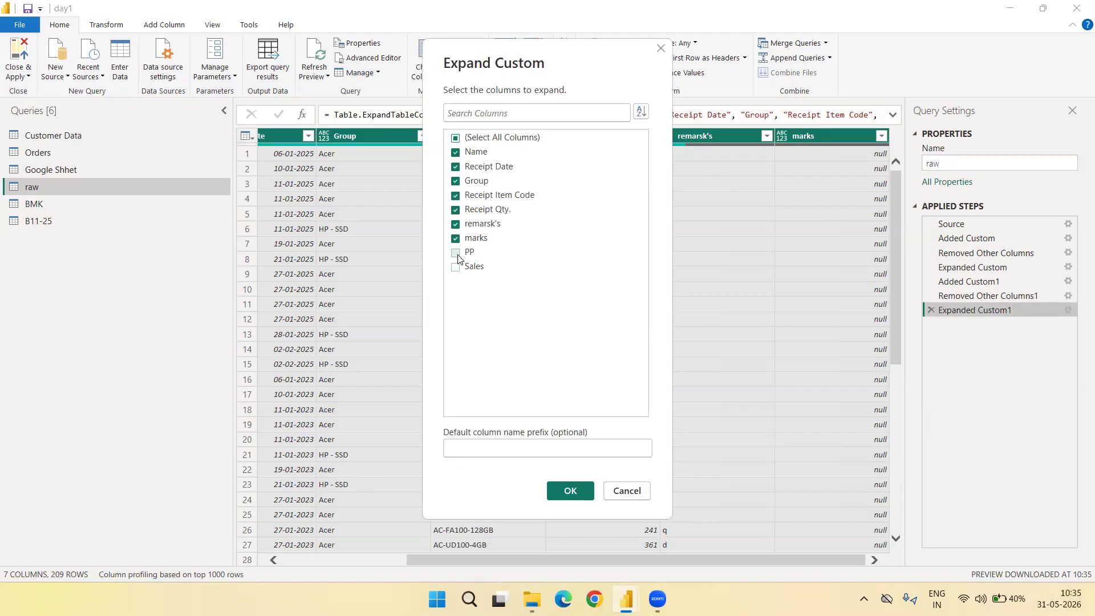
pyautogui.click(457, 267)
pyautogui.click(569, 491)
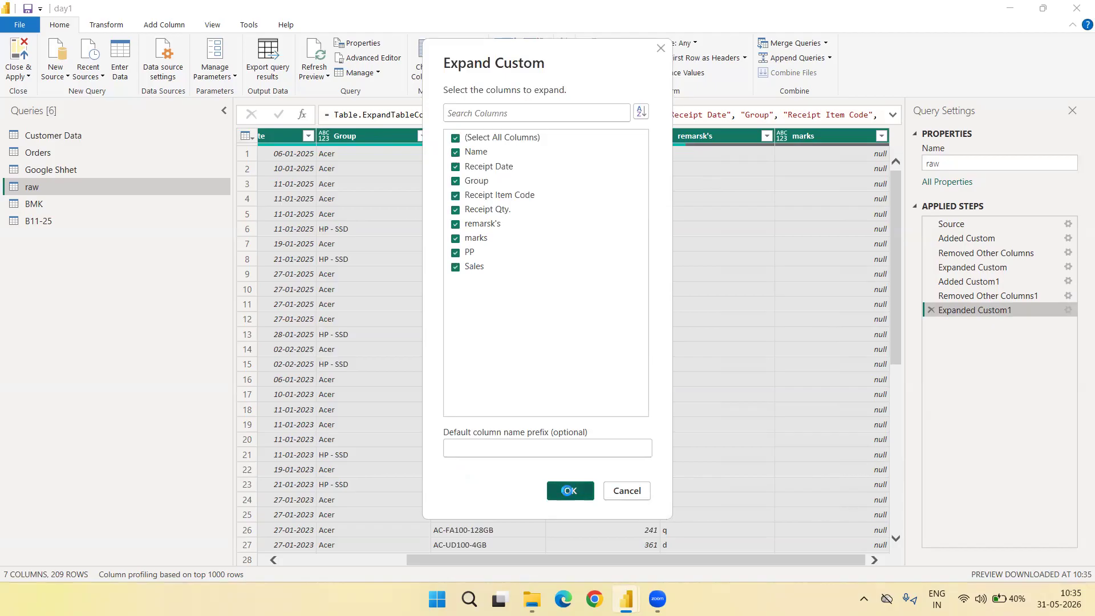
pyautogui.hscroll(3, 634, 414)
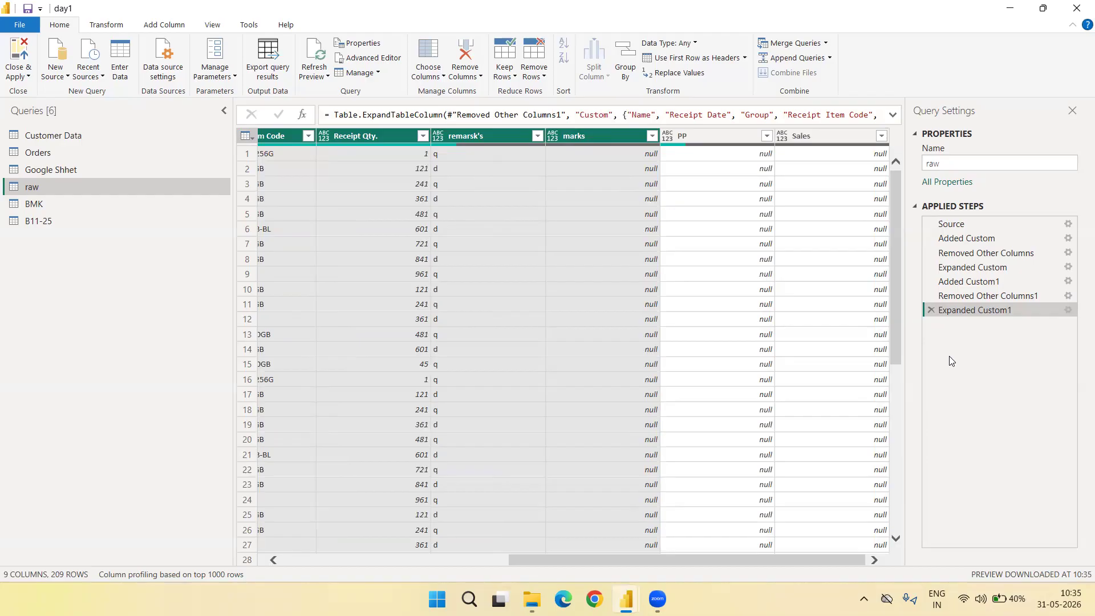
# Delete the Expanded Custom1 step and review the Custom column in the Added Custom1 step
pyautogui.click(929, 310)
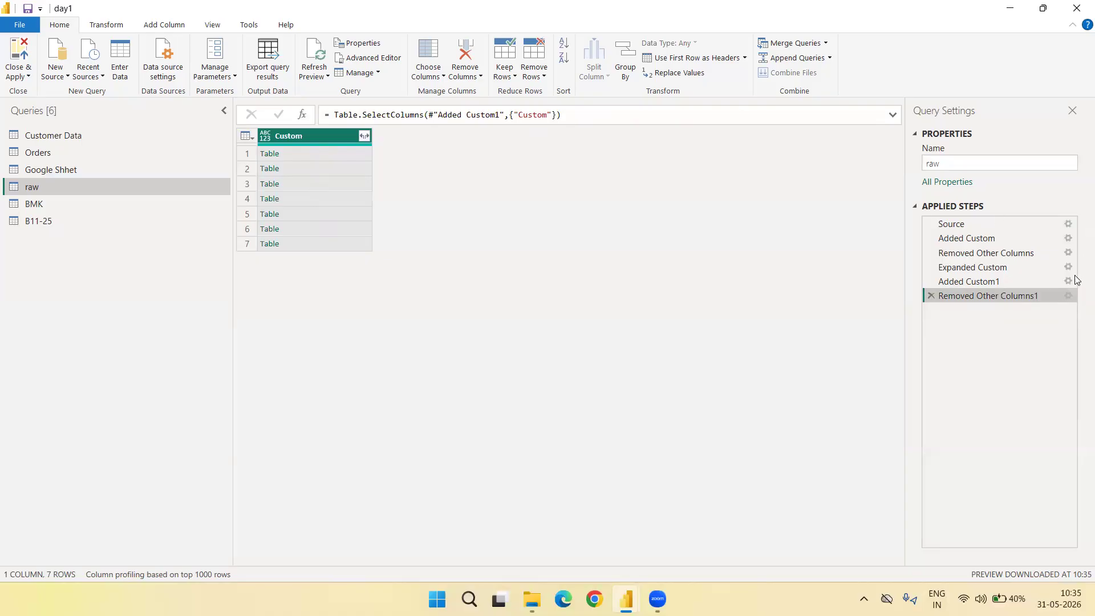
pyautogui.click(998, 282)
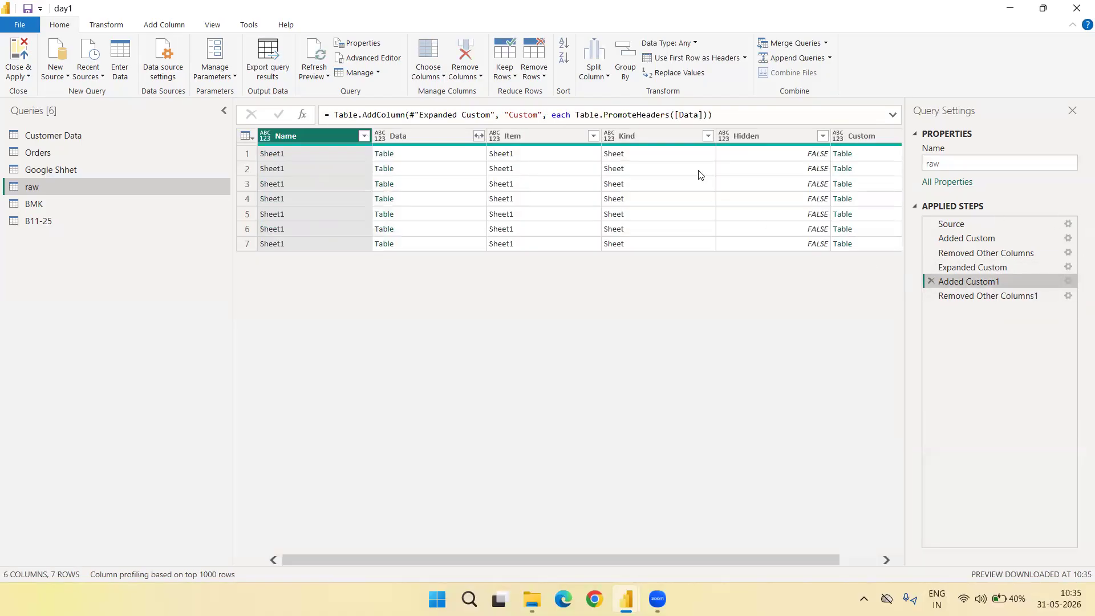
pyautogui.hscroll(2, 679, 205)
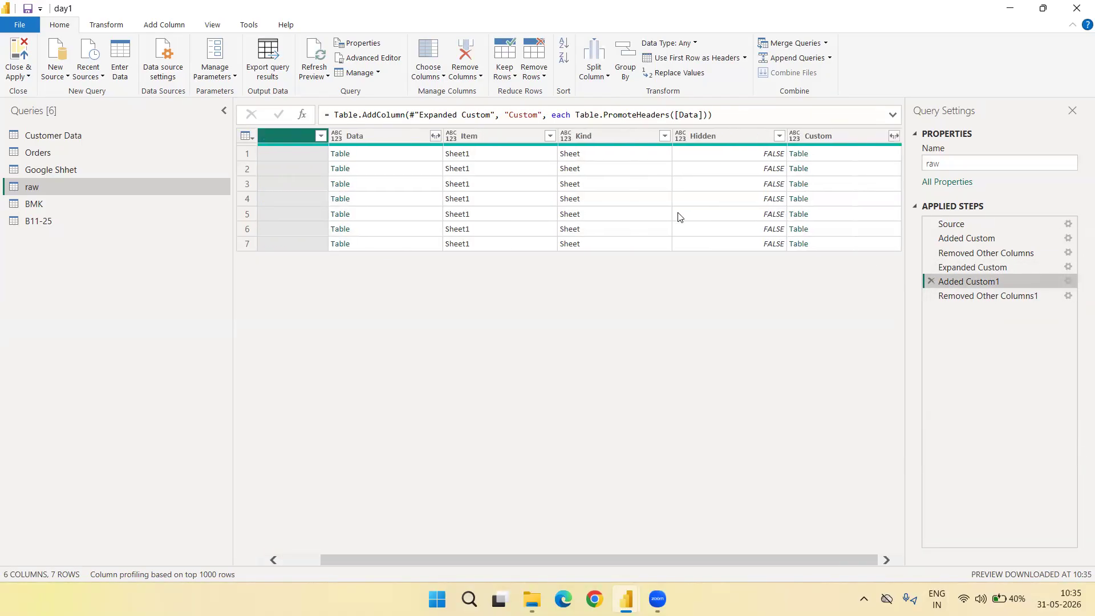
pyautogui.click(830, 132)
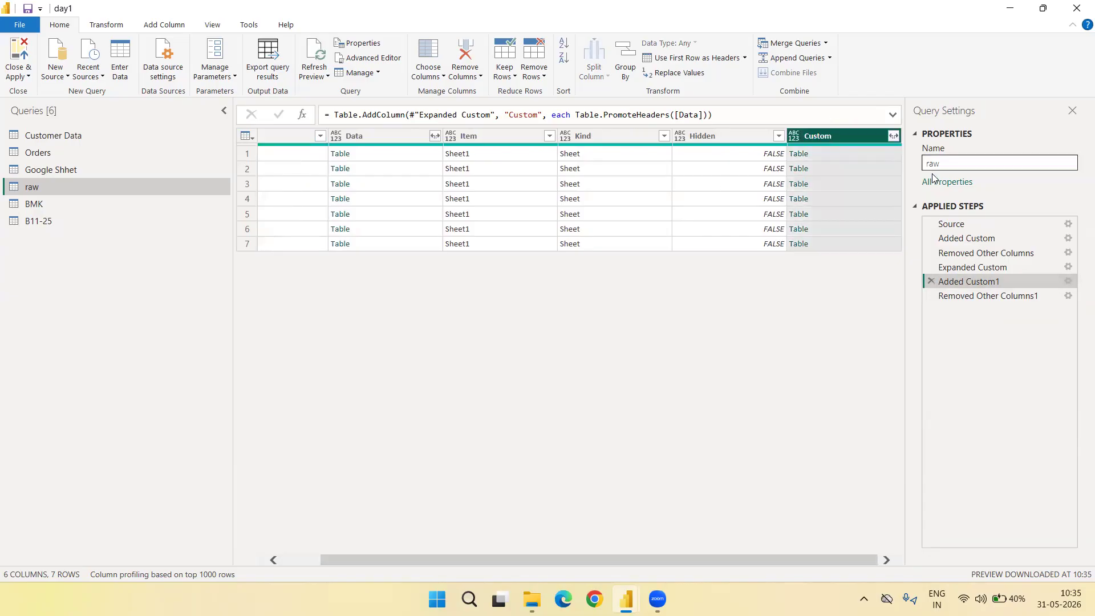
pyautogui.click(992, 296)
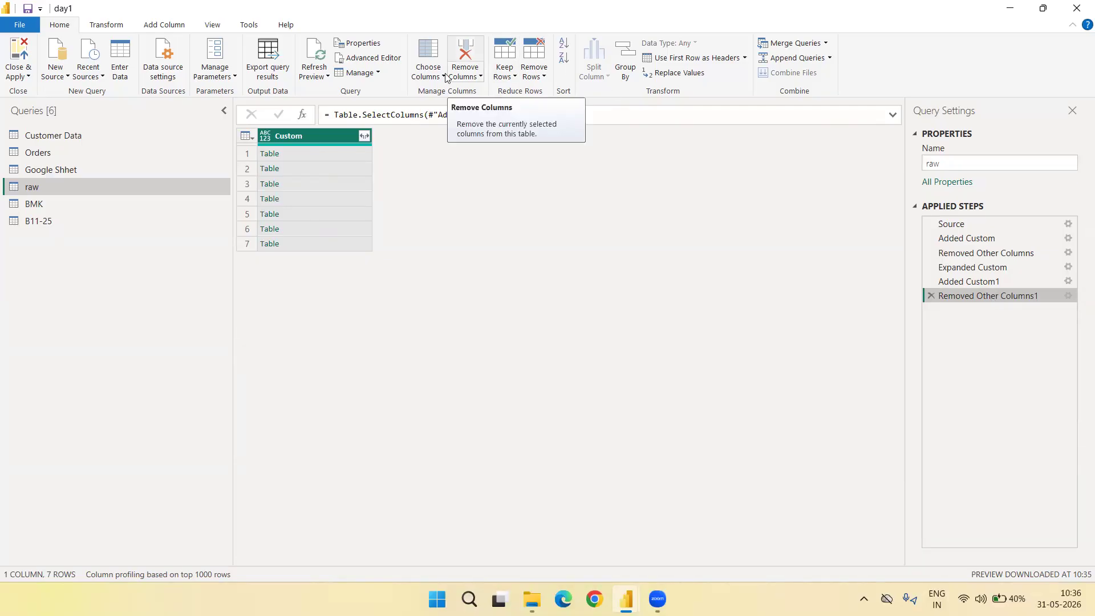
# Add a custom step to the raw query with the formula = Table.Combine(#"Removed Other Columns1"[Custom]) and check the resulting columns
pyautogui.click(302, 116)
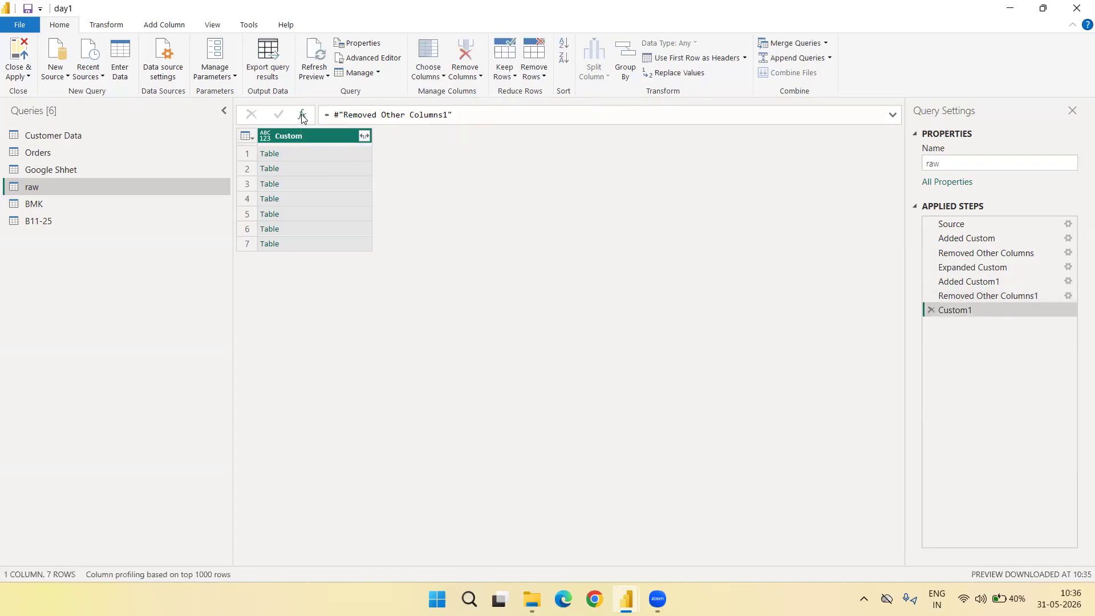
pyautogui.click(335, 115)
pyautogui.write('Table')
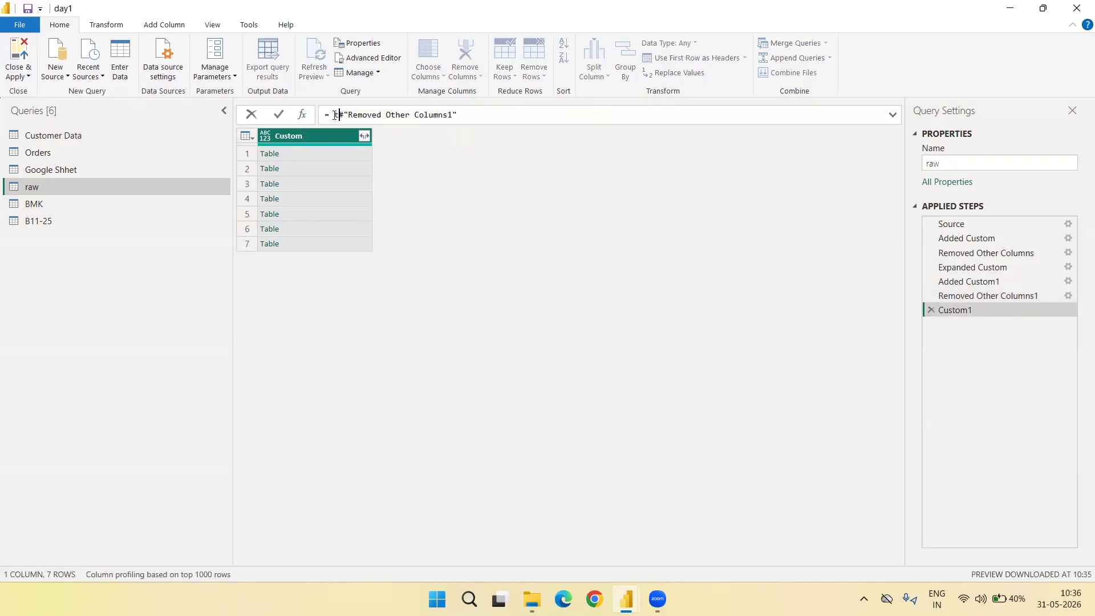
pyautogui.write('.com')
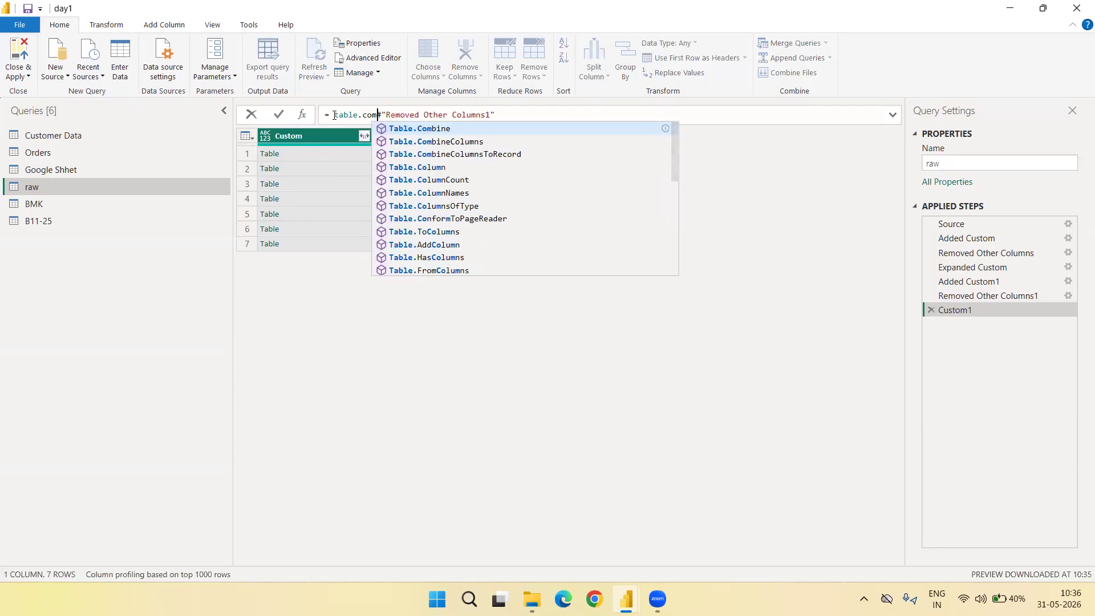
pyautogui.press('Tab')
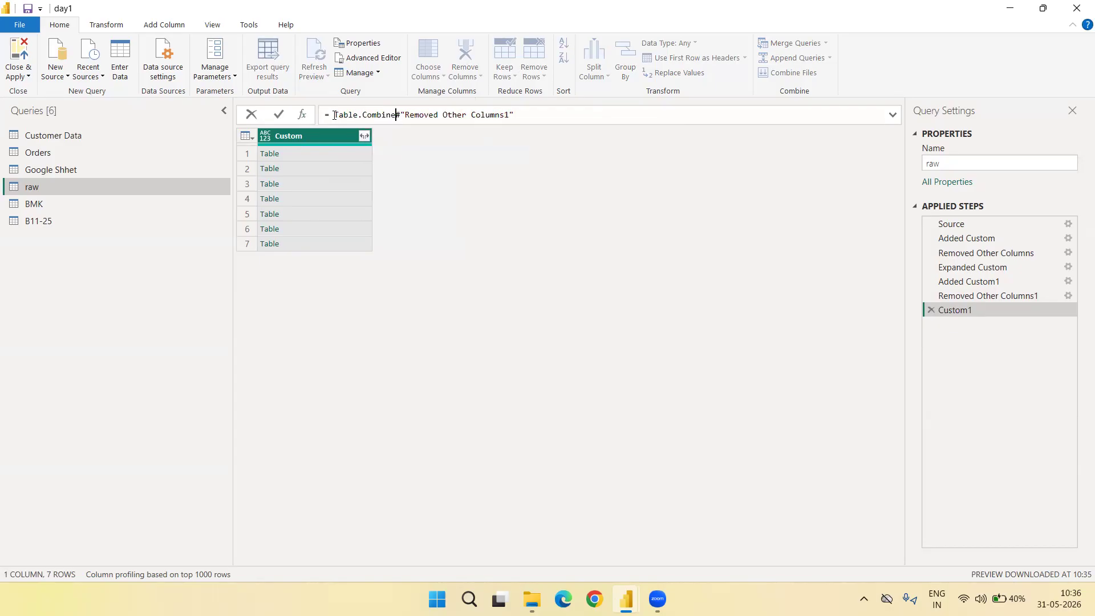
pyautogui.write('(')
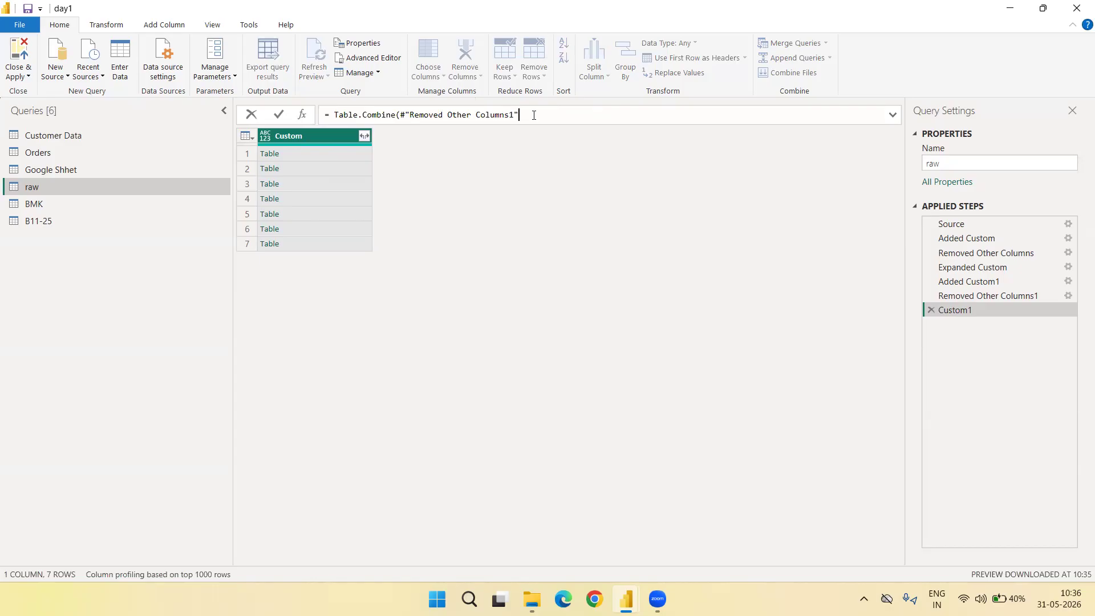
pyautogui.write('[')
pyautogui.write('Custom])')
pyautogui.click(278, 116)
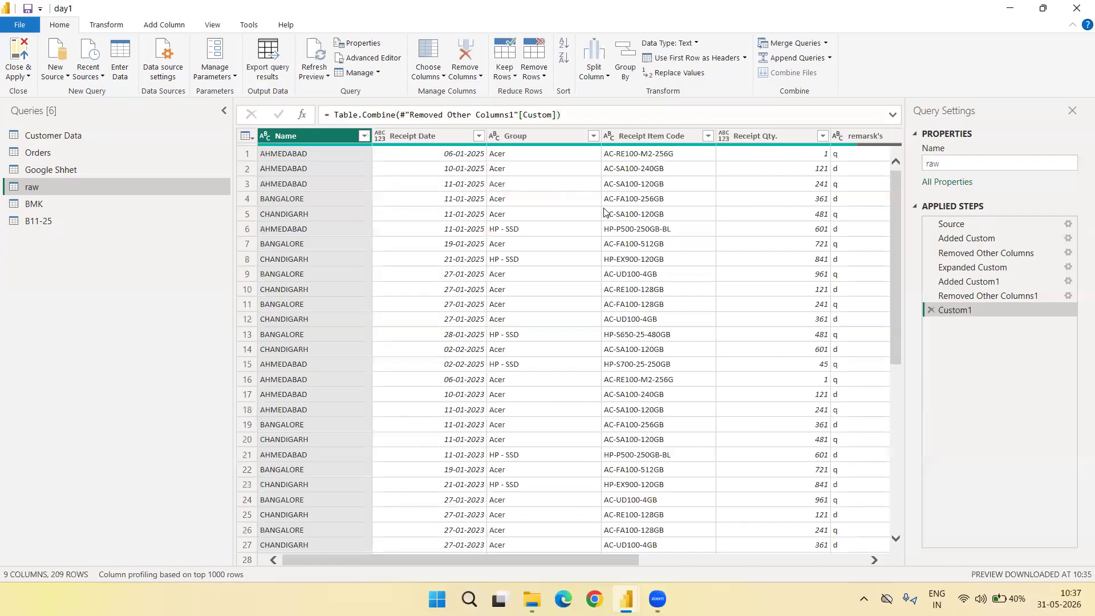
pyautogui.hscroll(5, 618, 268)
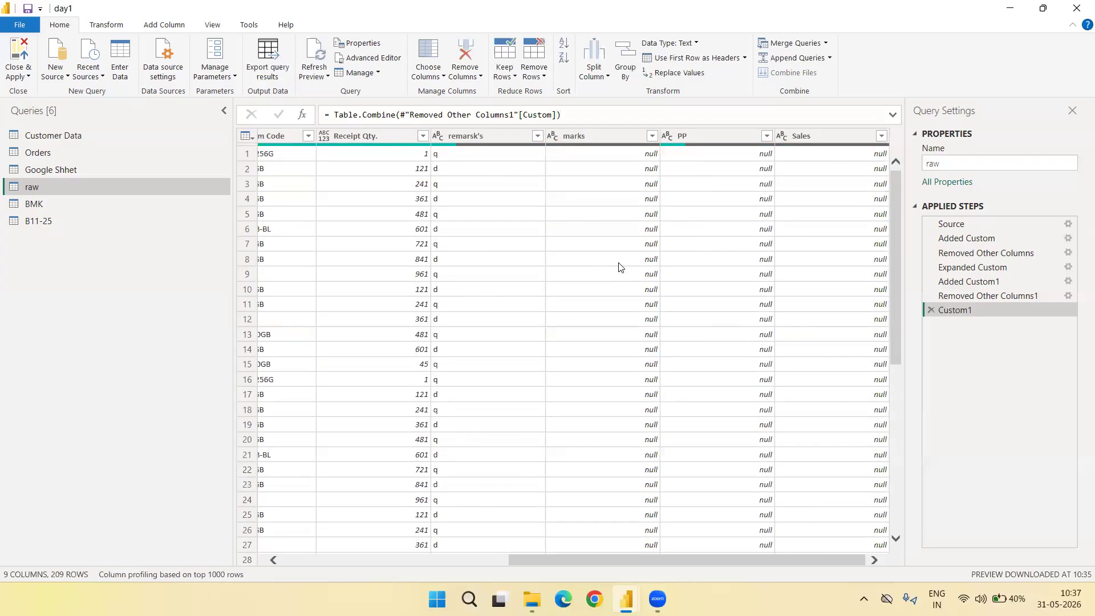
# Open the bMK workbook from the raw folder and go to the empty header cell F1
pyautogui.hotkey('alt', 'Tab')
pyautogui.press('Down')
pyautogui.press('Down')
pyautogui.press('Down')
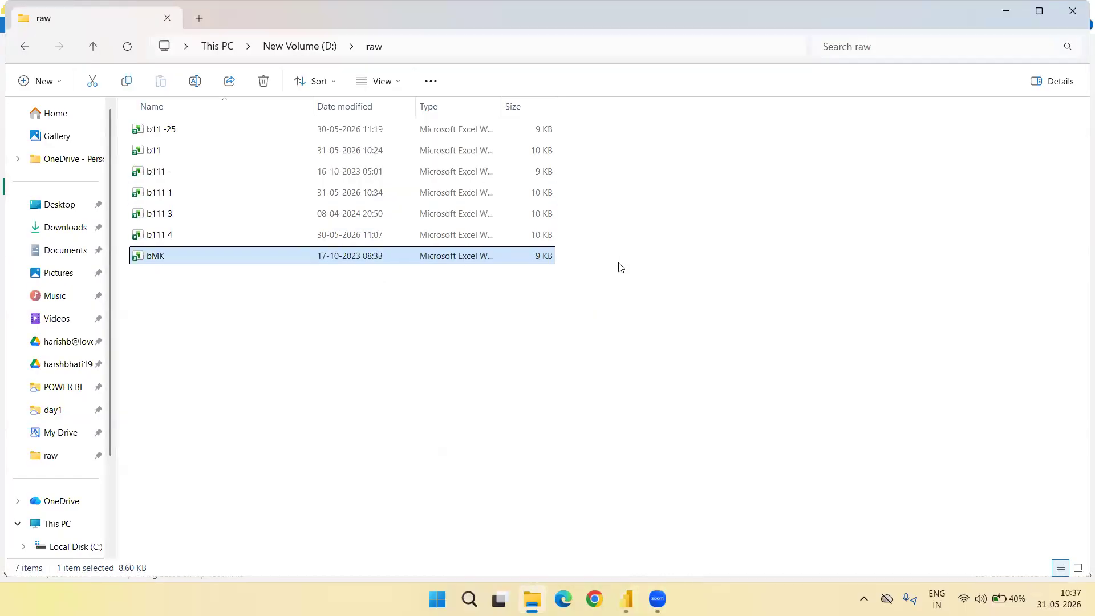
pyautogui.press('Return')
pyautogui.hotkey('ctrl', 'Up')
pyautogui.press('Right')
pyautogui.press('Right')
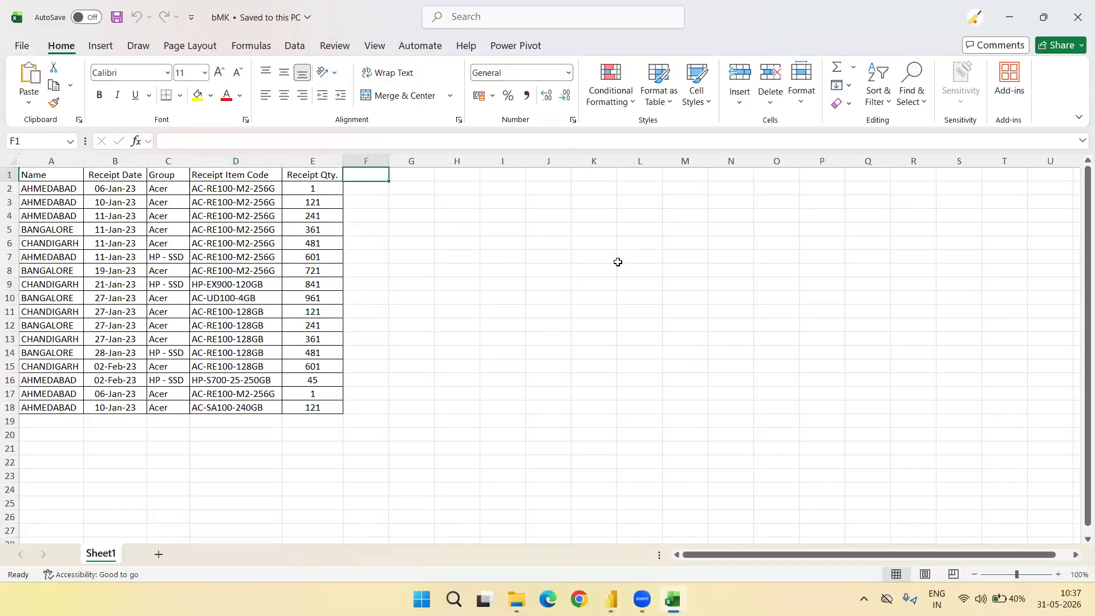
# Enter the headers Mobile No. in F1 and Address in G1, and save and close the bMK workbook
pyautogui.write('Mob')
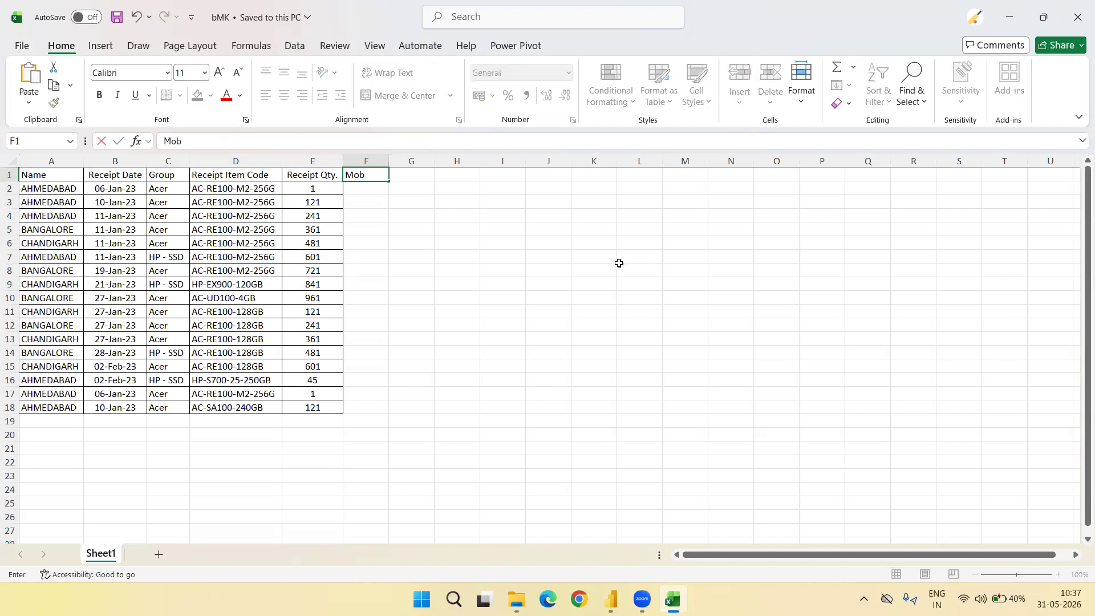
pyautogui.write('ile No.')
pyautogui.press('Tab')
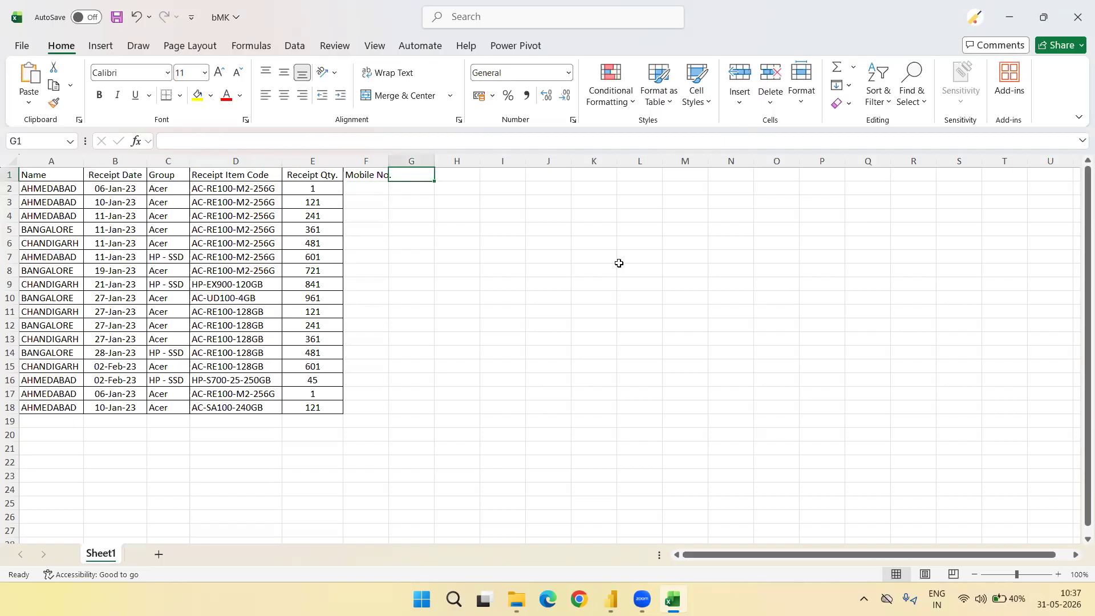
pyautogui.write('Address')
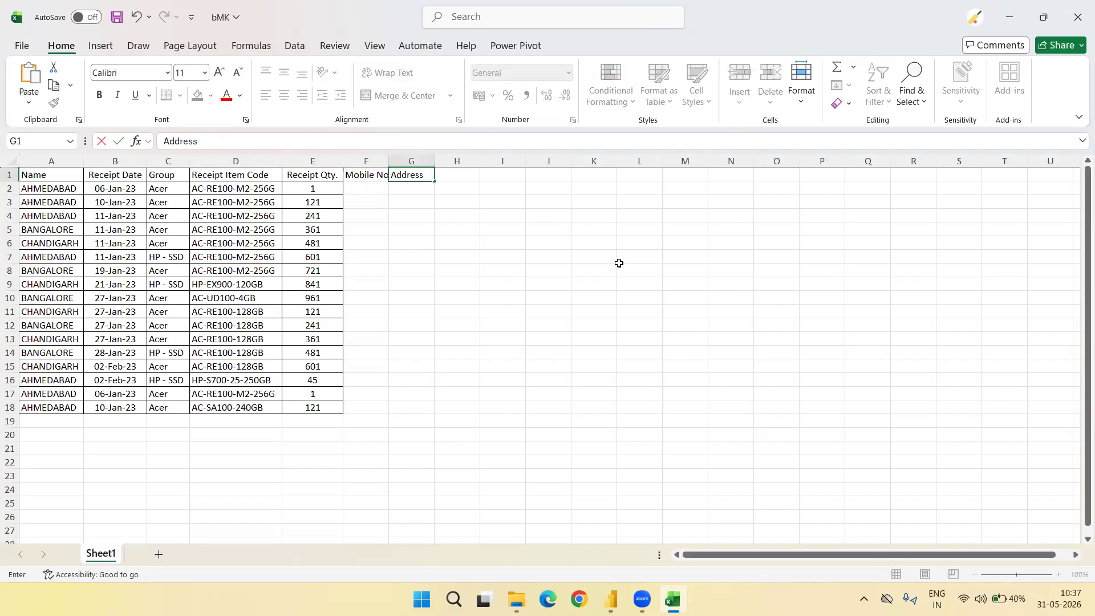
pyautogui.hotkey('ctrl', 'Return')
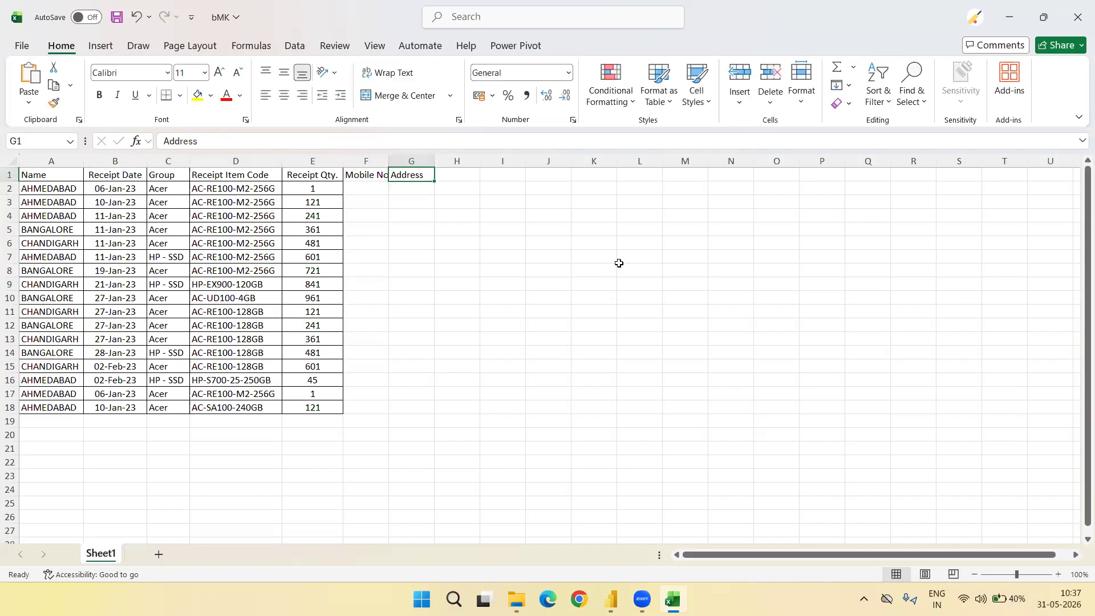
pyautogui.hotkey('ctrl', 's')
pyautogui.click(470, 224)
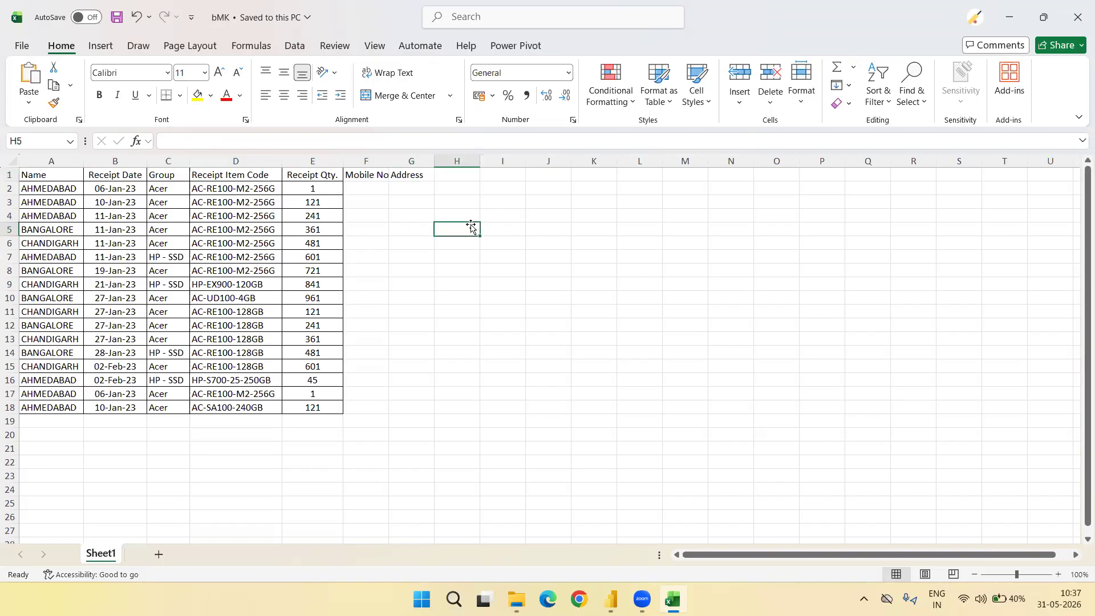
pyautogui.click(1078, 24)
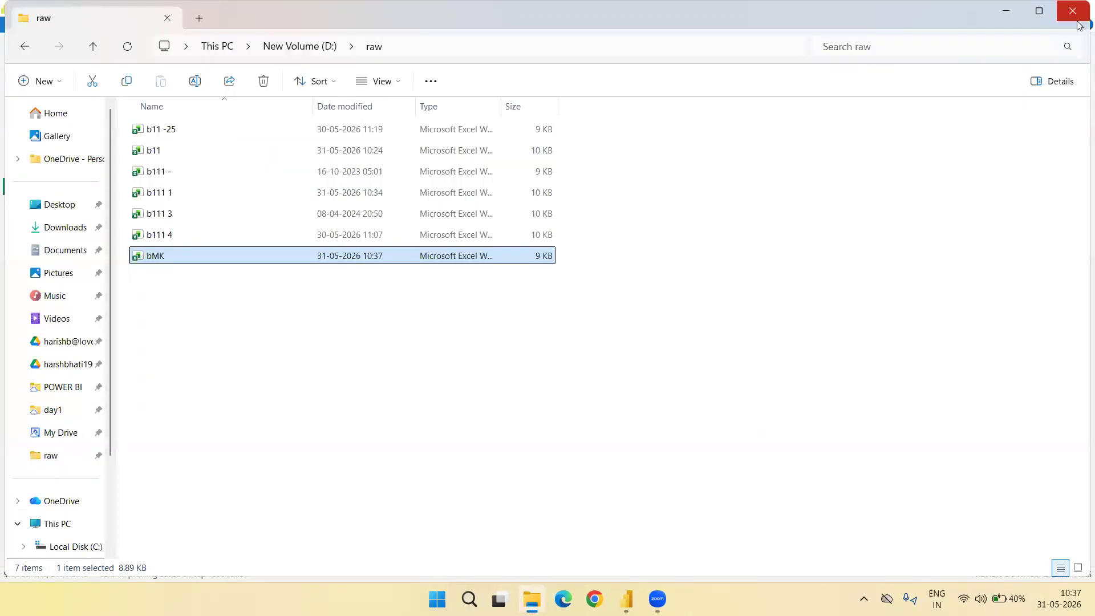
# Switch back to Power Query Editor, refresh the raw query's preview and check for the Mobile No. and Address columns
pyautogui.hotkey('alt', 'Tab')
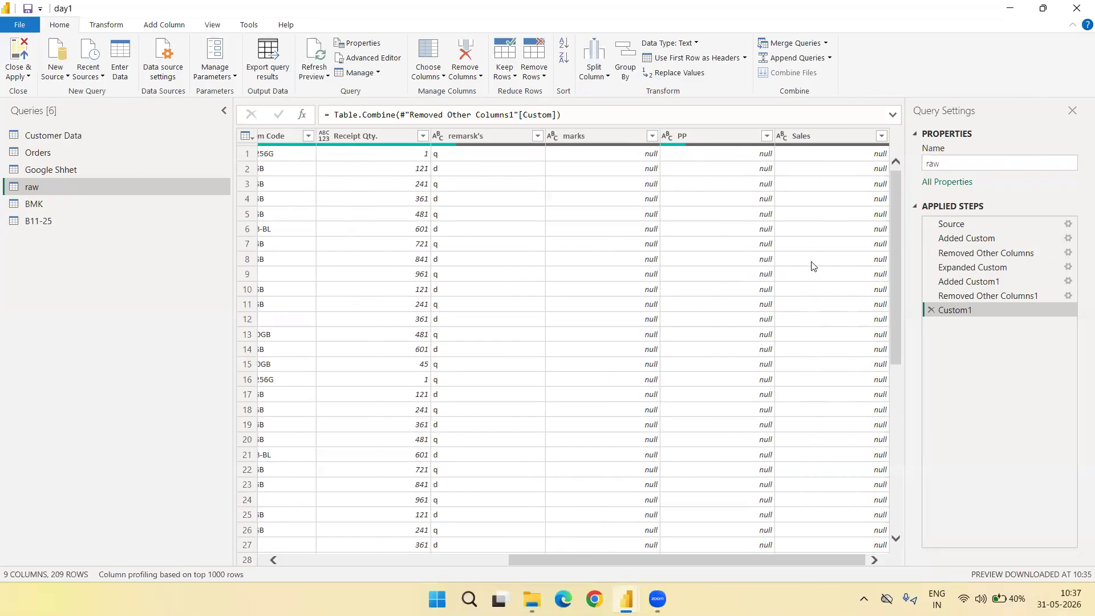
pyautogui.click(327, 77)
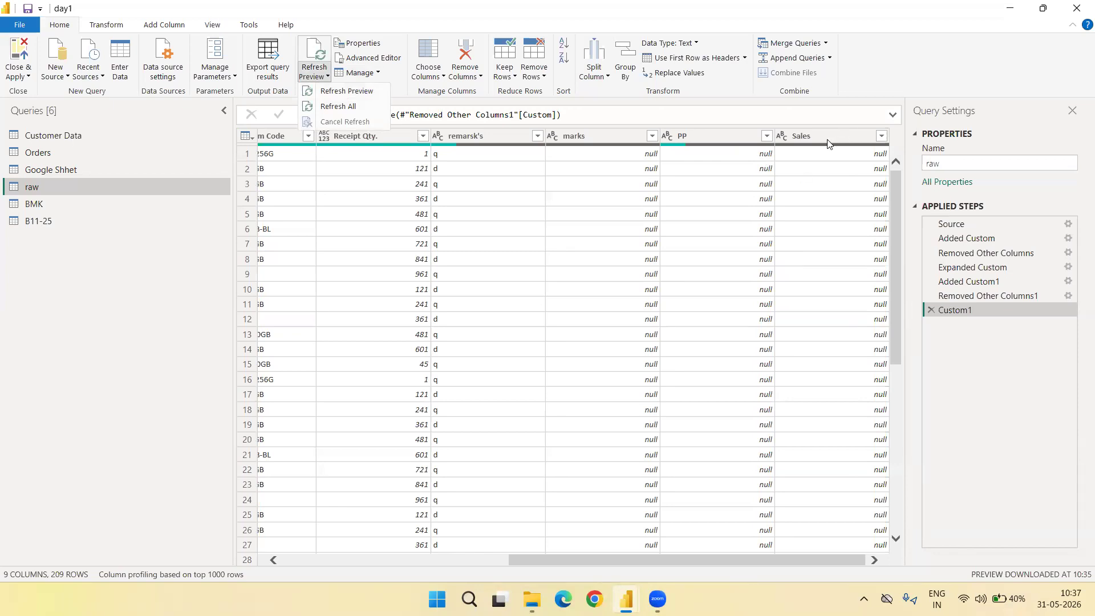
pyautogui.click(354, 93)
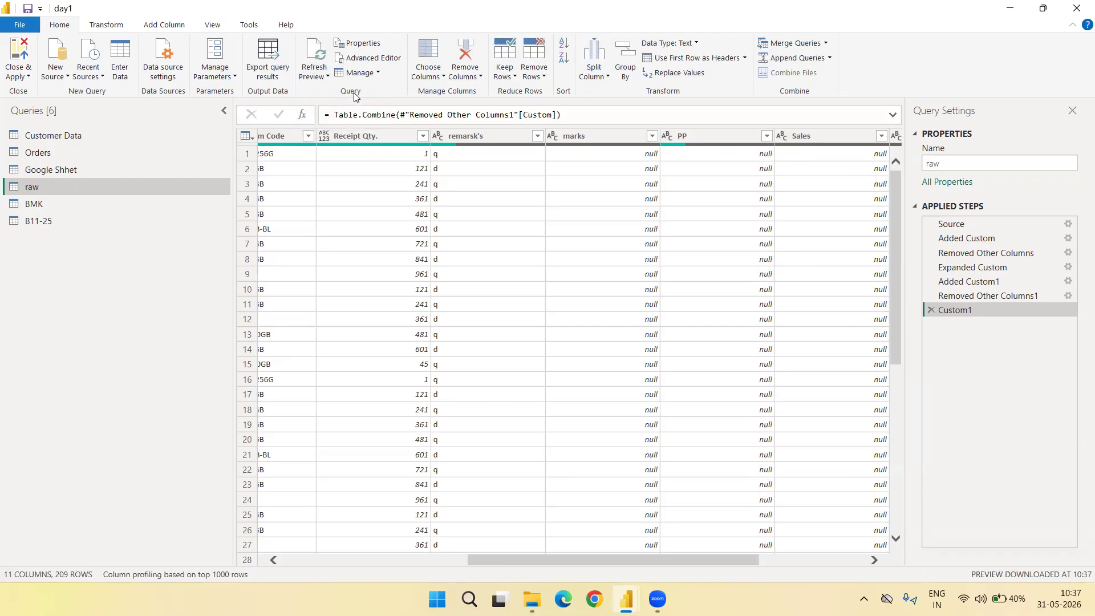
pyautogui.hscroll(3, 535, 284)
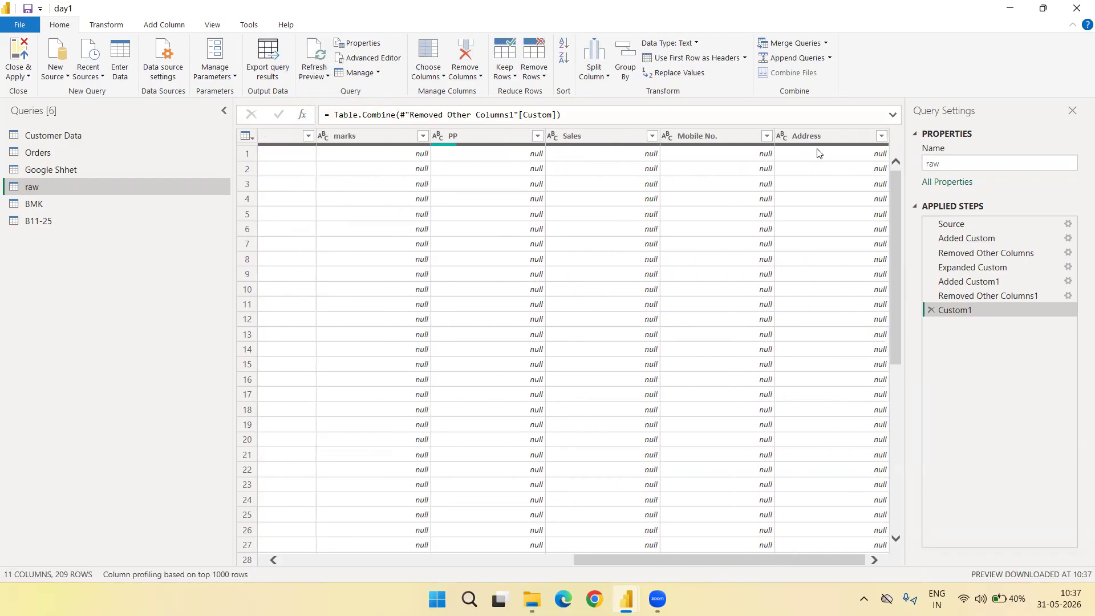
pyautogui.moveTo(822, 147)
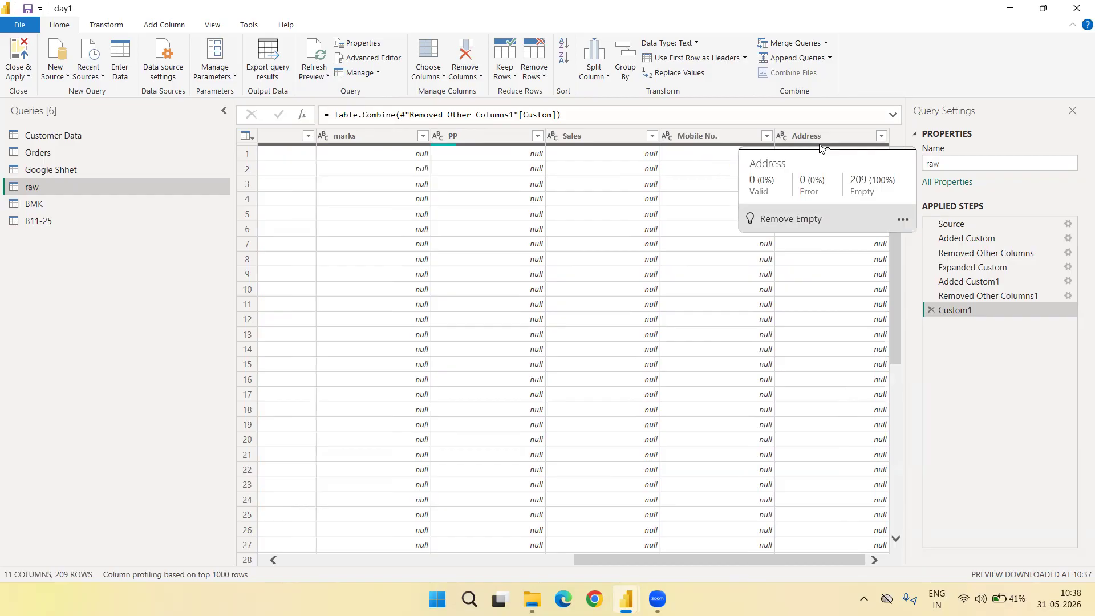
pyautogui.hotkey('alt', 'Tab')
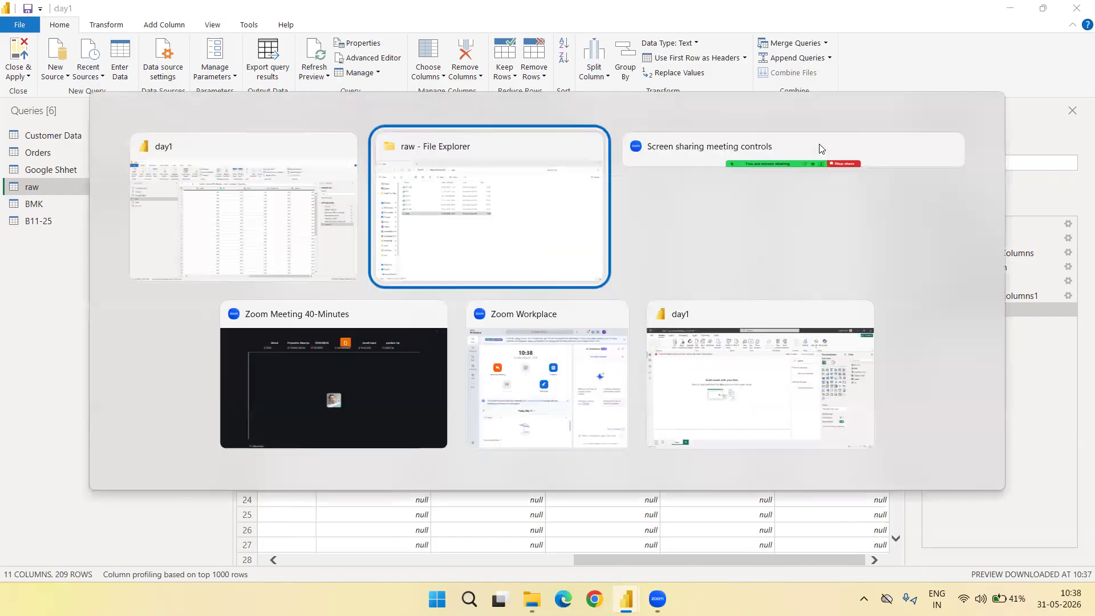
pyautogui.hotkey('alt', 'Tab')
pyautogui.hotkey('alt', 'Tab')
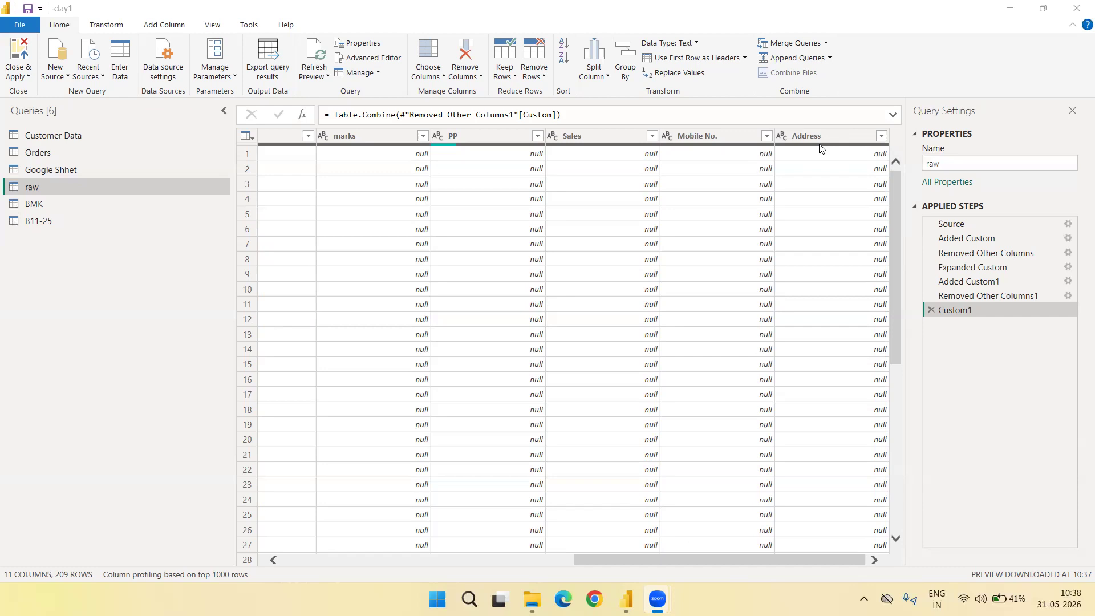
pyautogui.hotkey('alt', 'Tab')
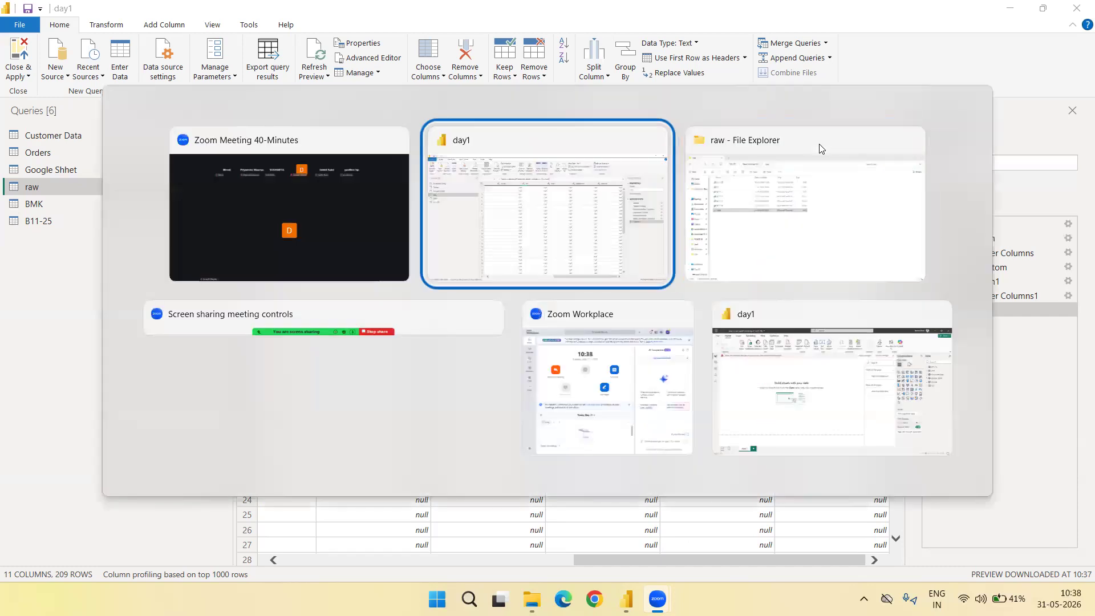
# Review all columns of the combined raw table from Name through Address
pyautogui.hscroll(-6, 614, 334)
pyautogui.hscroll(6, 615, 334)
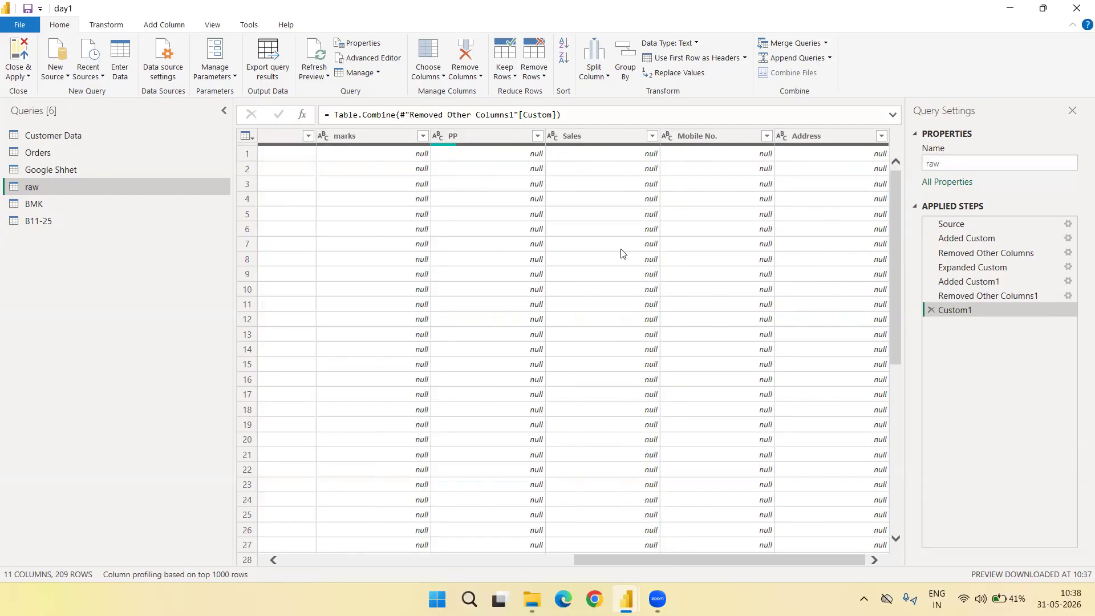
pyautogui.hscroll(-5, 513, 302)
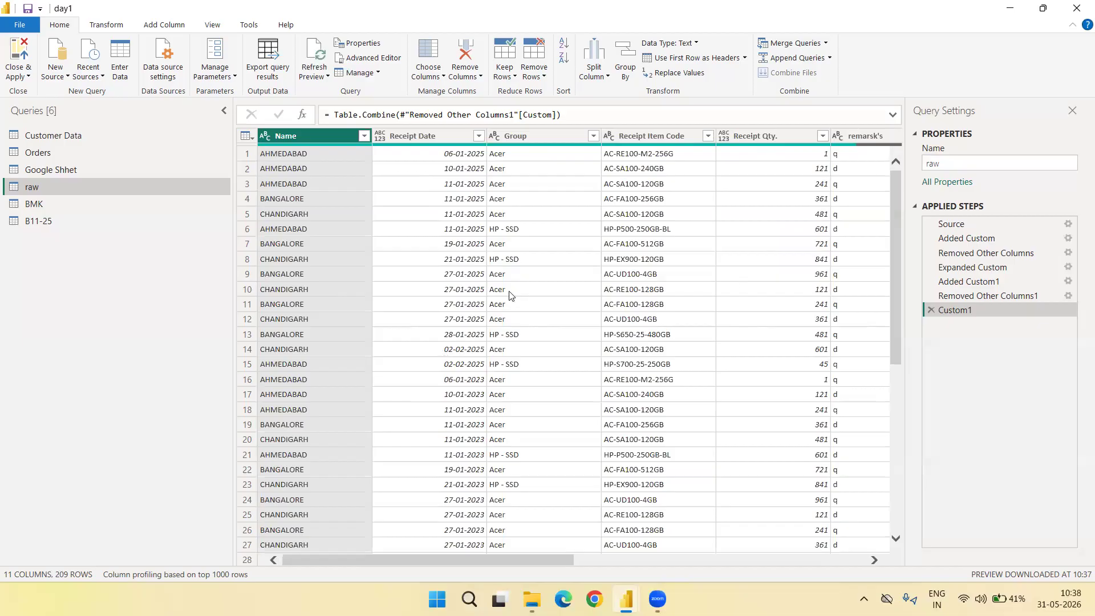
pyautogui.hscroll(5, 597, 327)
pyautogui.hscroll(-5, 597, 326)
pyautogui.hscroll(5, 595, 327)
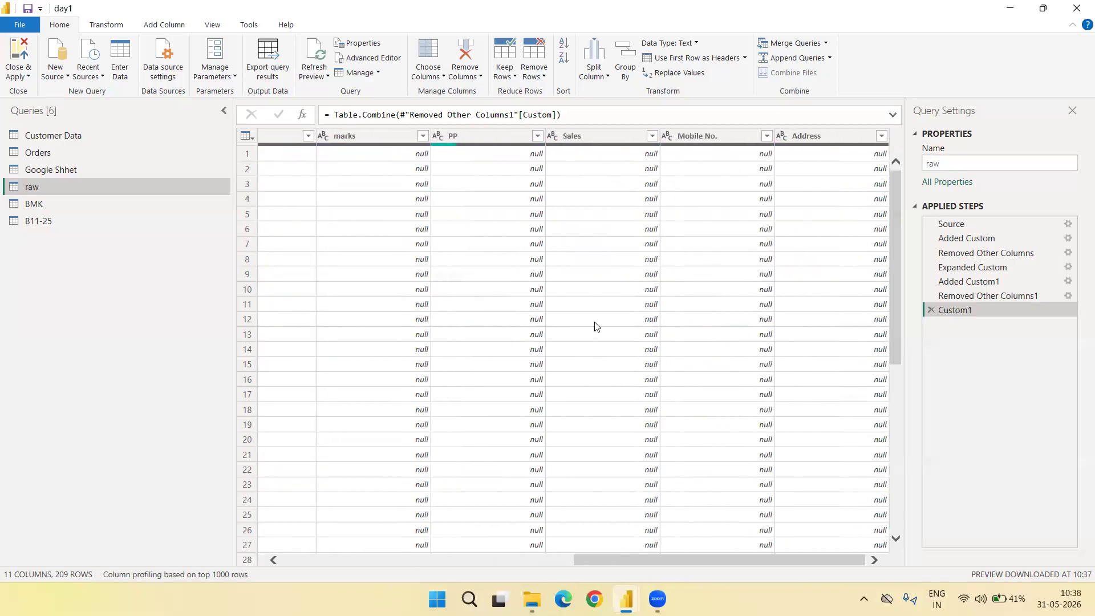
pyautogui.hscroll(-5, 594, 326)
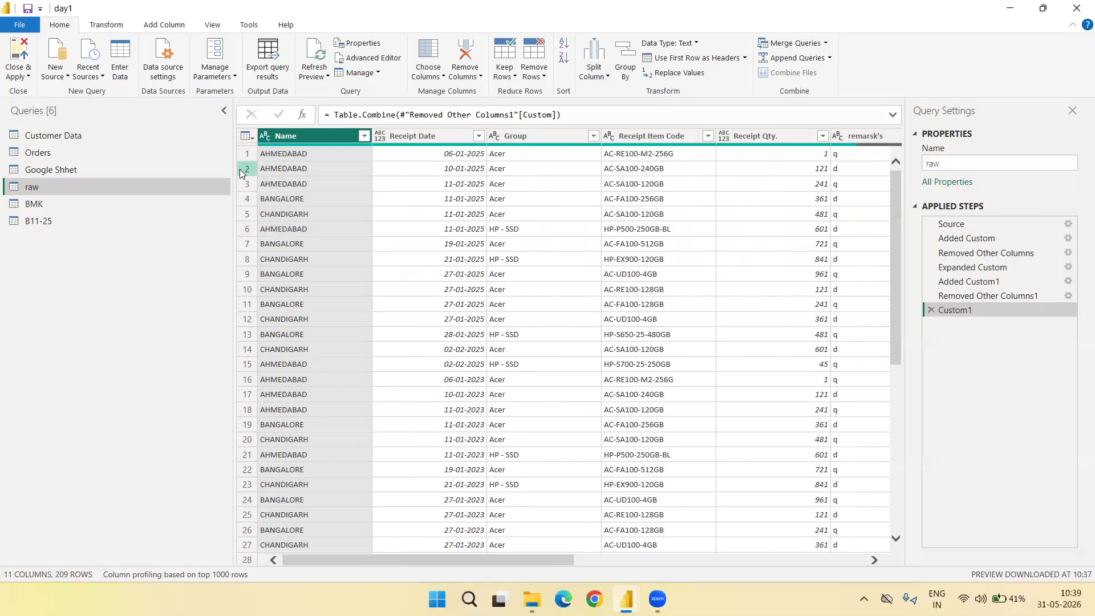
# Detect the data types of all columns in the raw query and check the types assigned across the table
pyautogui.click(360, 277)
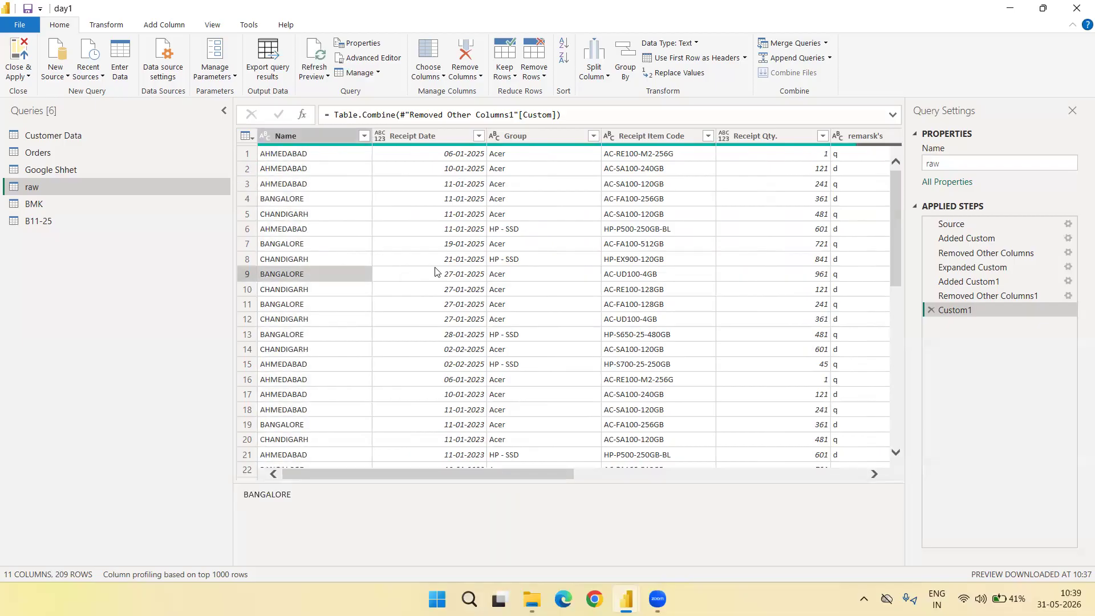
pyautogui.hotkey('ctrl', 'a')
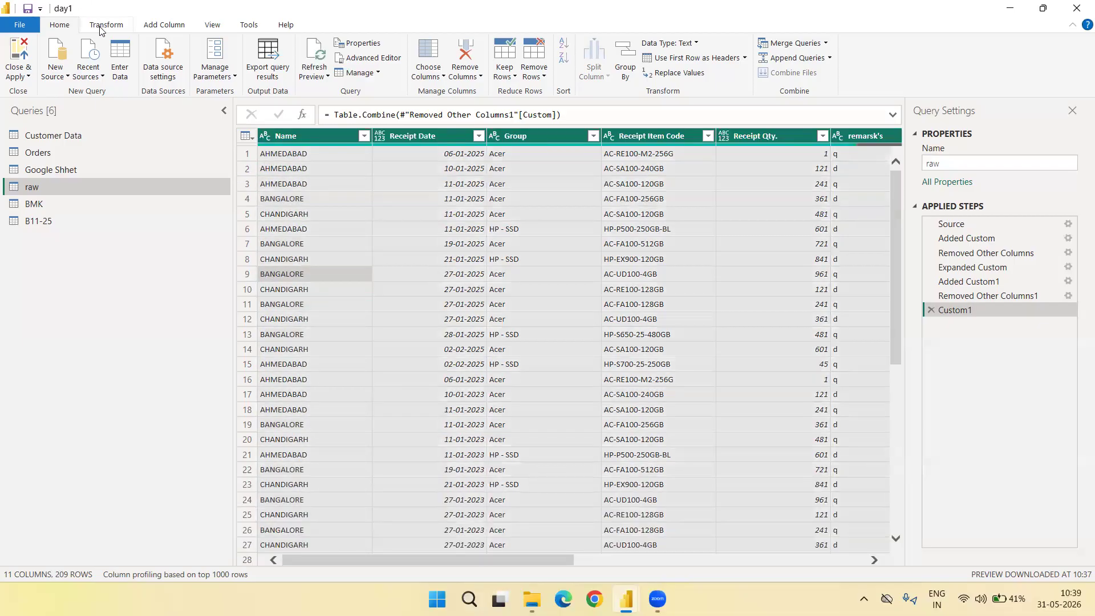
pyautogui.click(103, 25)
pyautogui.click(177, 59)
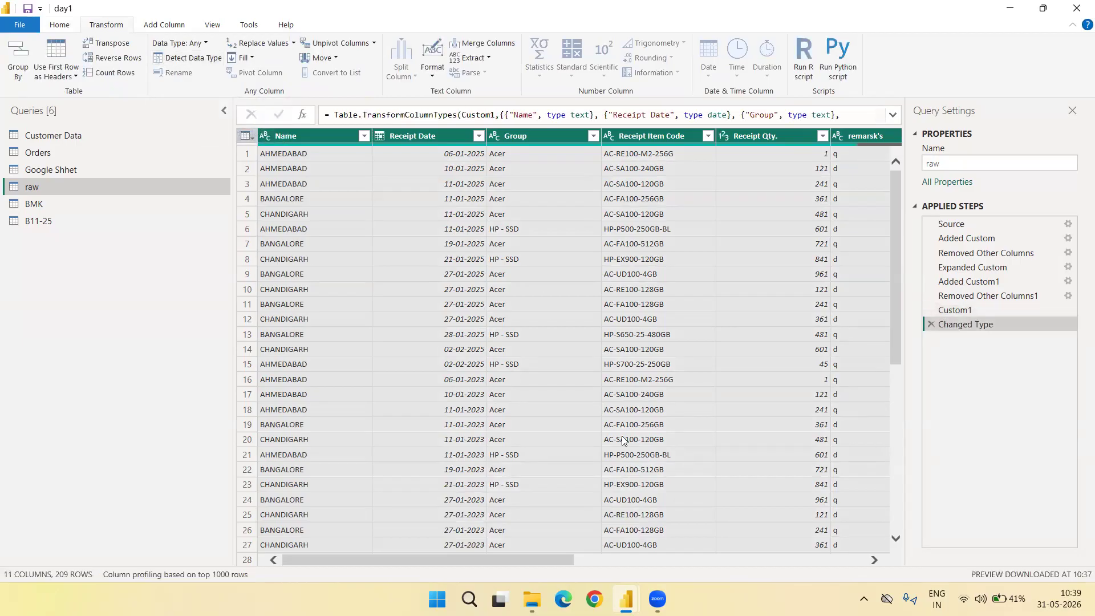
pyautogui.hscroll(5, 580, 260)
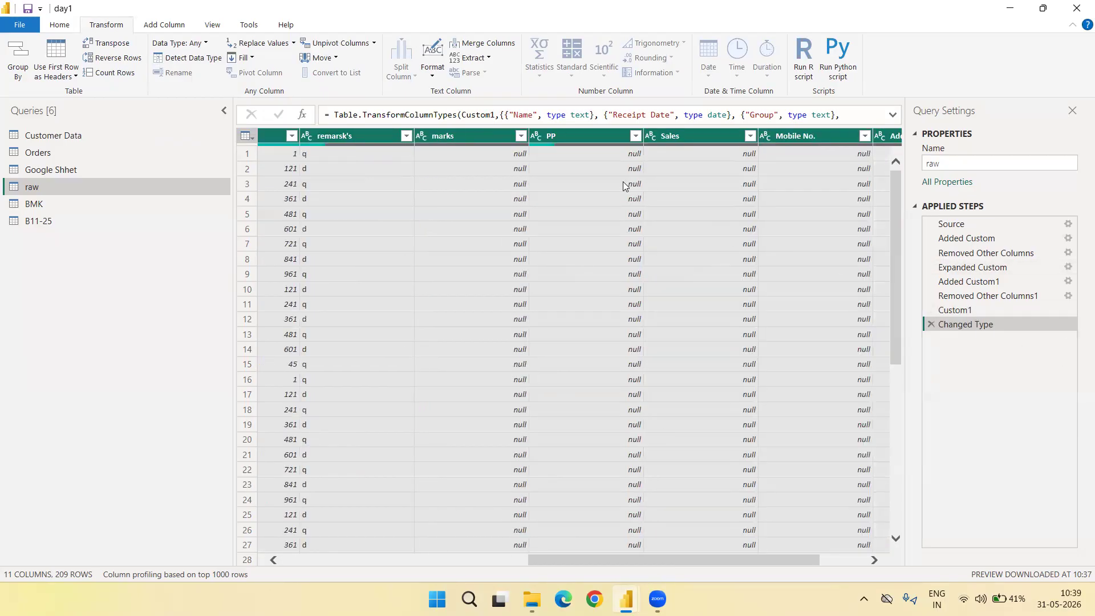
pyautogui.hscroll(1, 609, 227)
pyautogui.hscroll(-6, 609, 227)
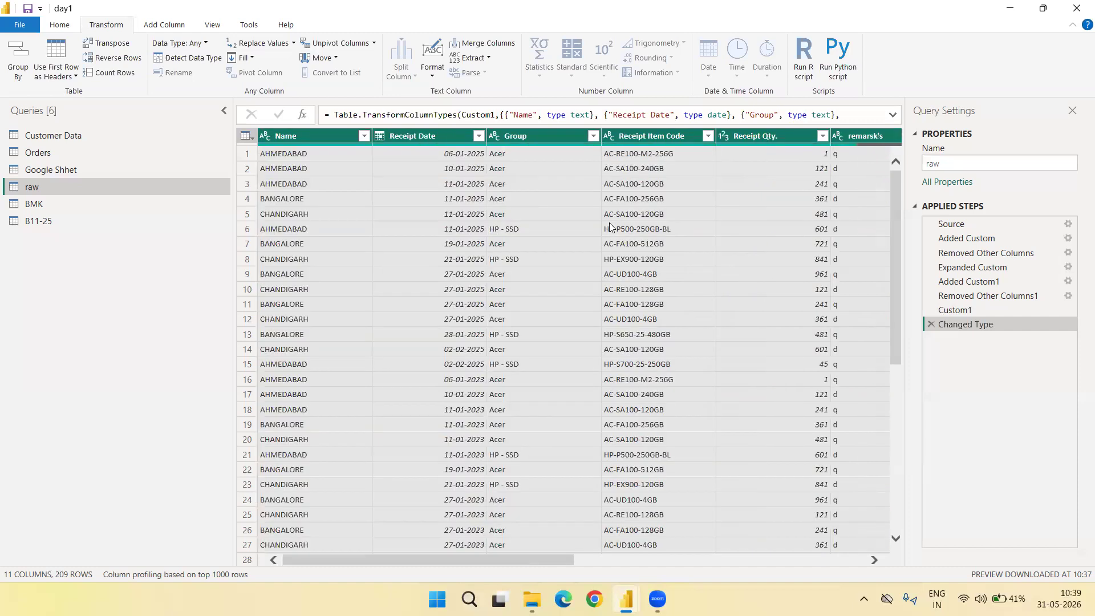
# Review the operations available for the Receipt Item Code column of the raw query
pyautogui.click(676, 231)
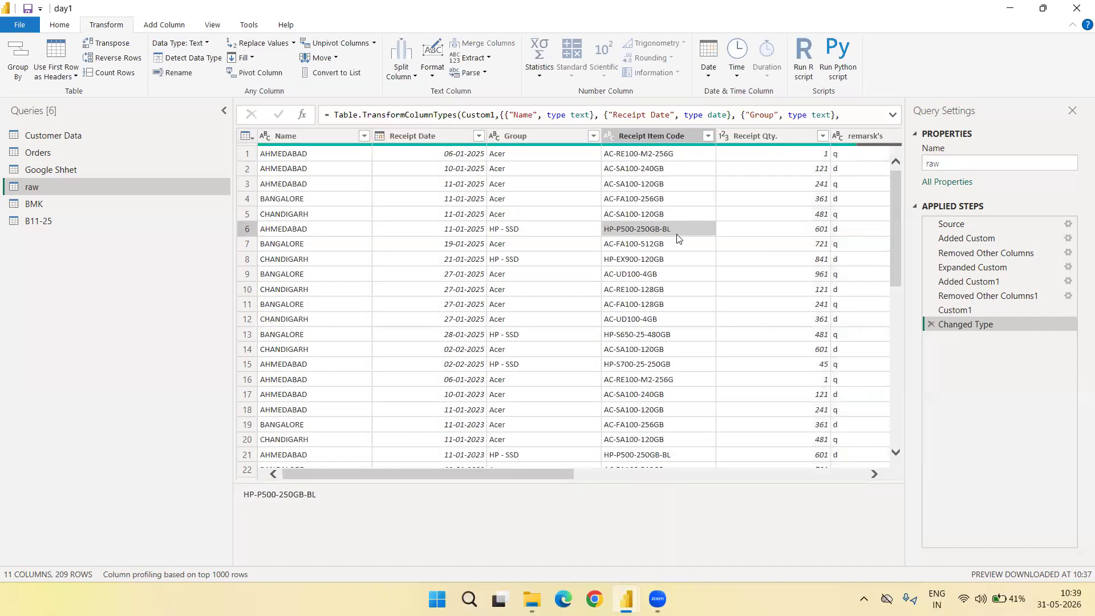
pyautogui.click(653, 140)
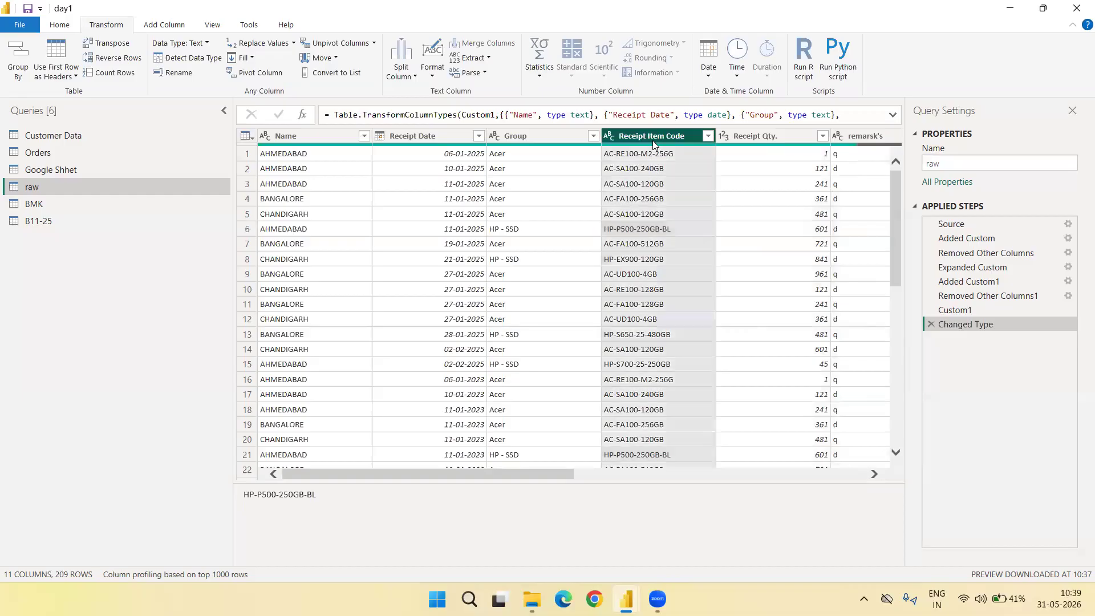
pyautogui.rightClick(652, 141)
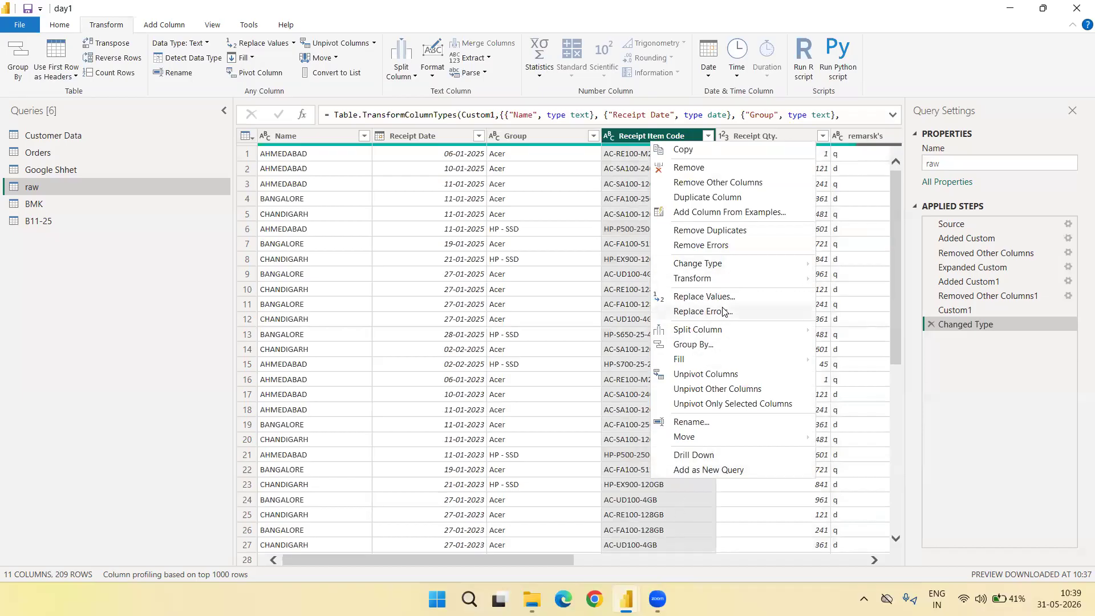
pyautogui.press('Escape')
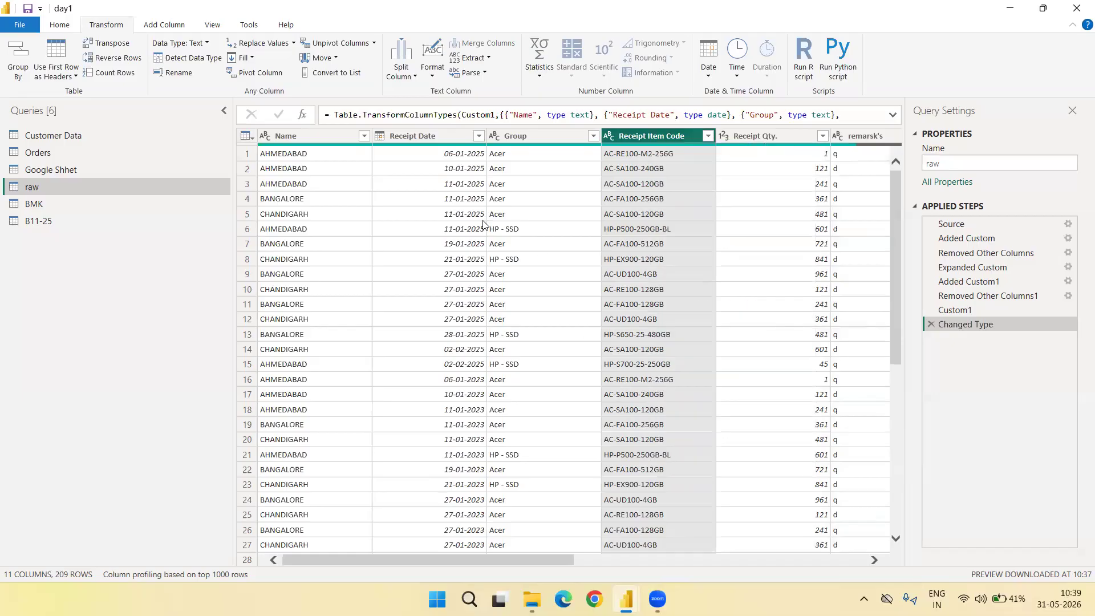
# Delete the Changed Type step from the raw query's applied steps
pyautogui.click(508, 160)
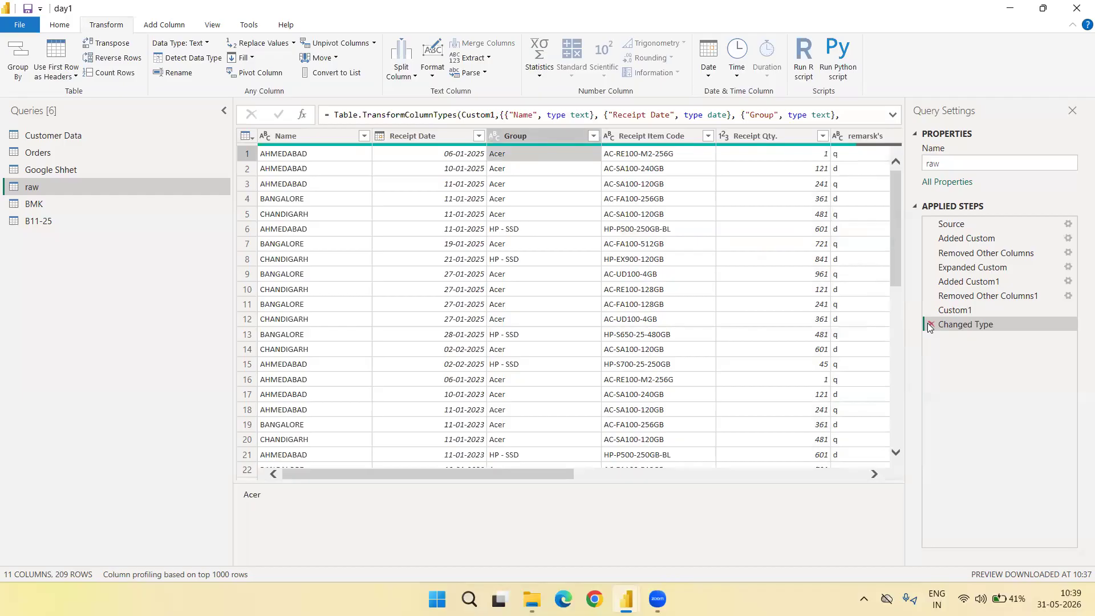
pyautogui.click(931, 324)
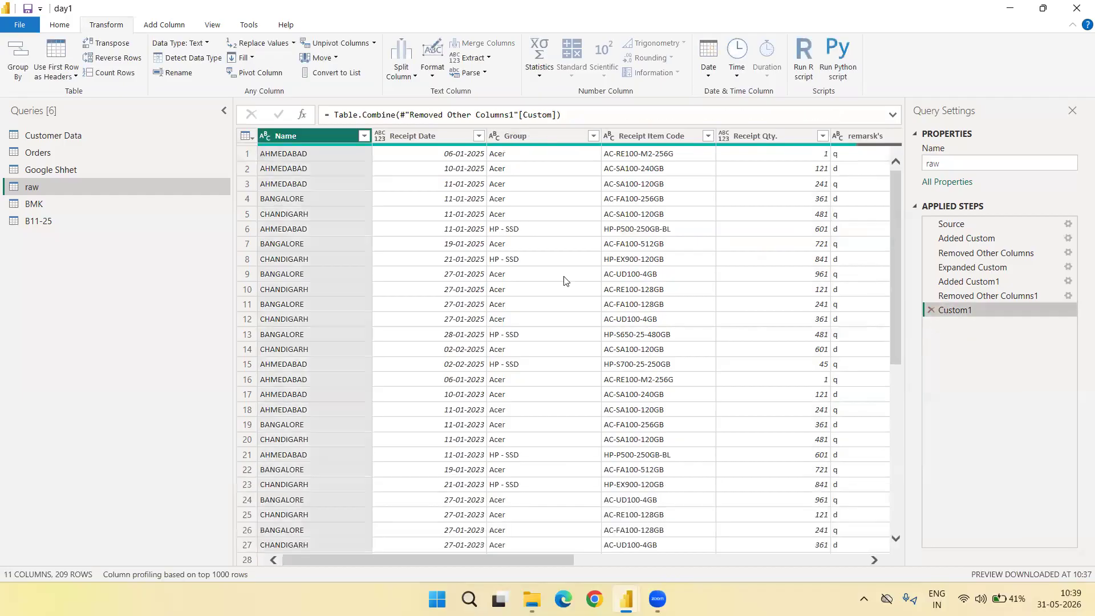
pyautogui.click(408, 217)
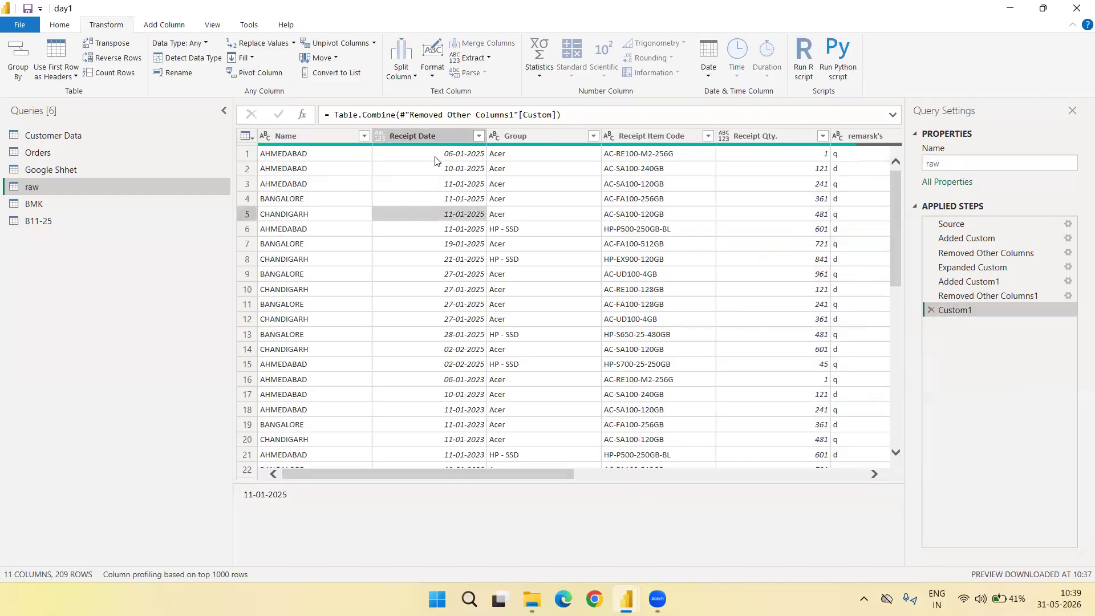
# Copy the raw query's Name column and open a new blank Excel workbook
pyautogui.click(332, 133)
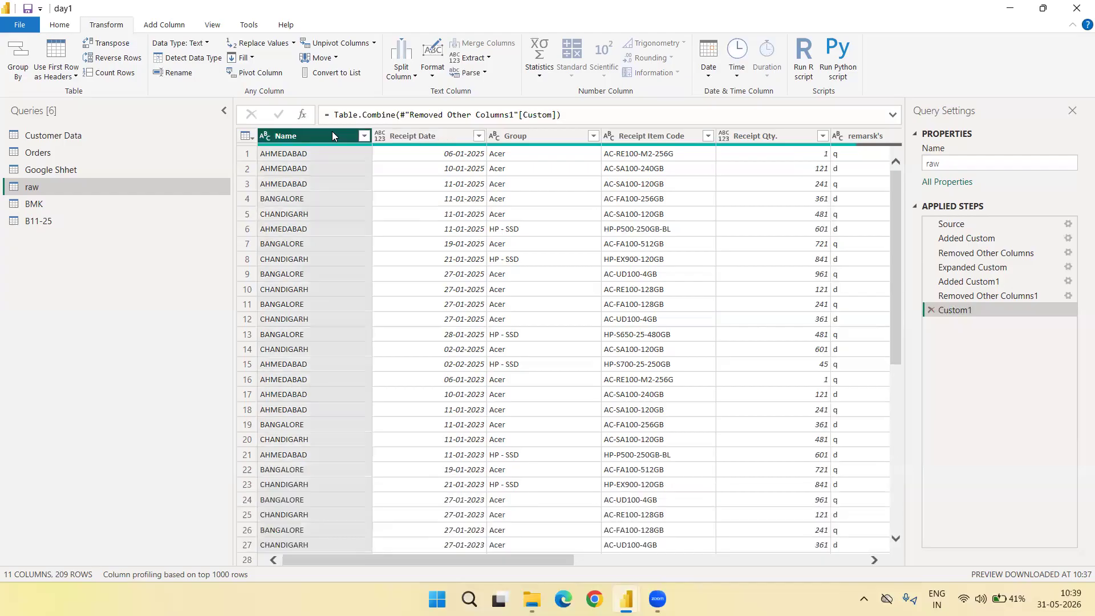
pyautogui.rightClick(333, 133)
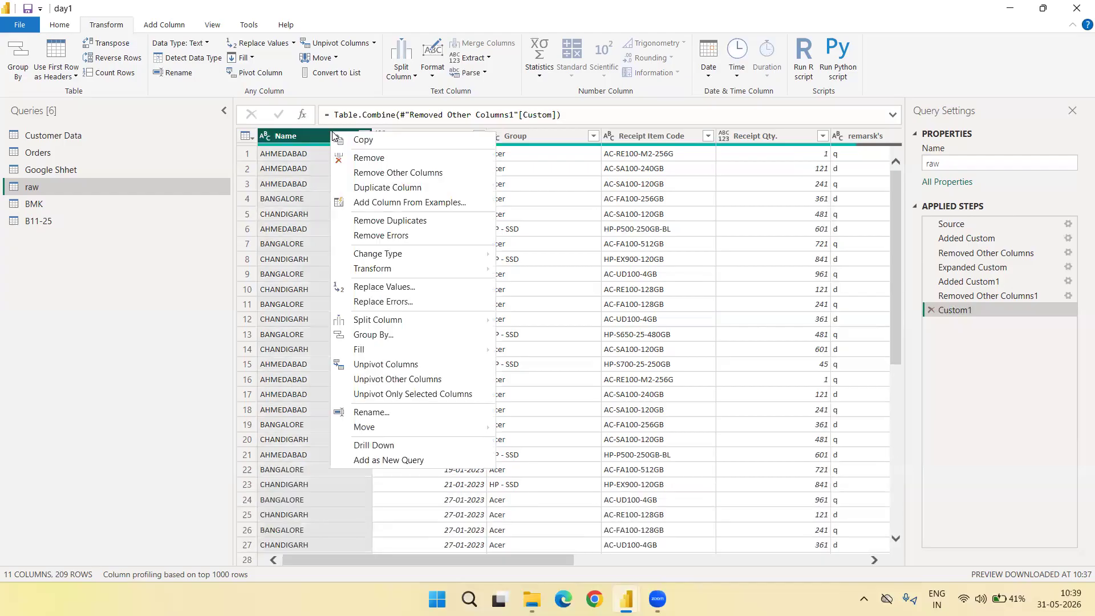
pyautogui.click(365, 142)
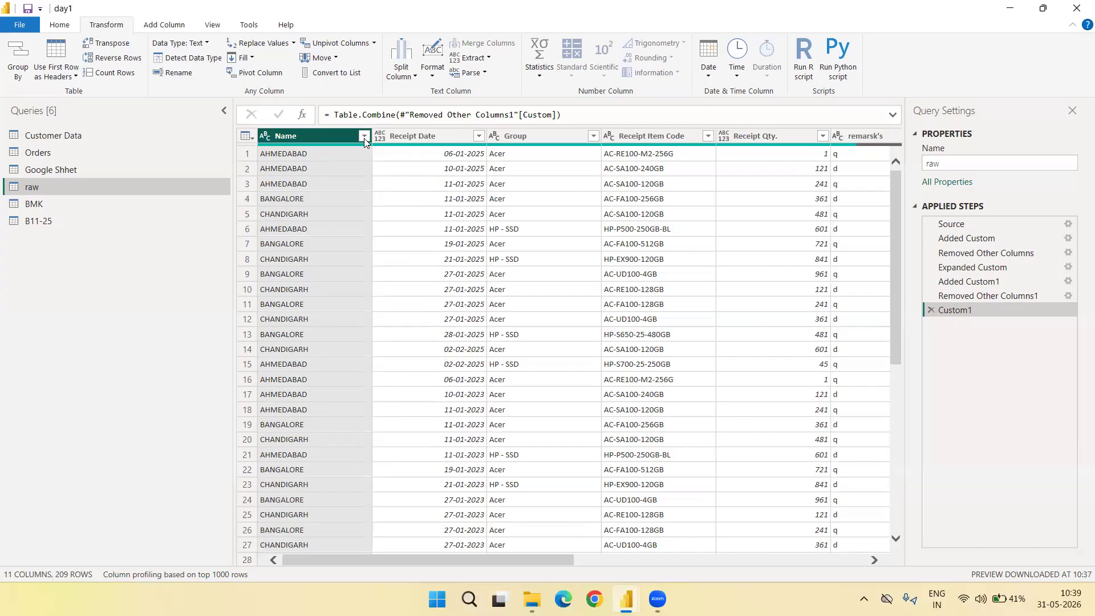
pyautogui.press('super+r')
pyautogui.press('Return')
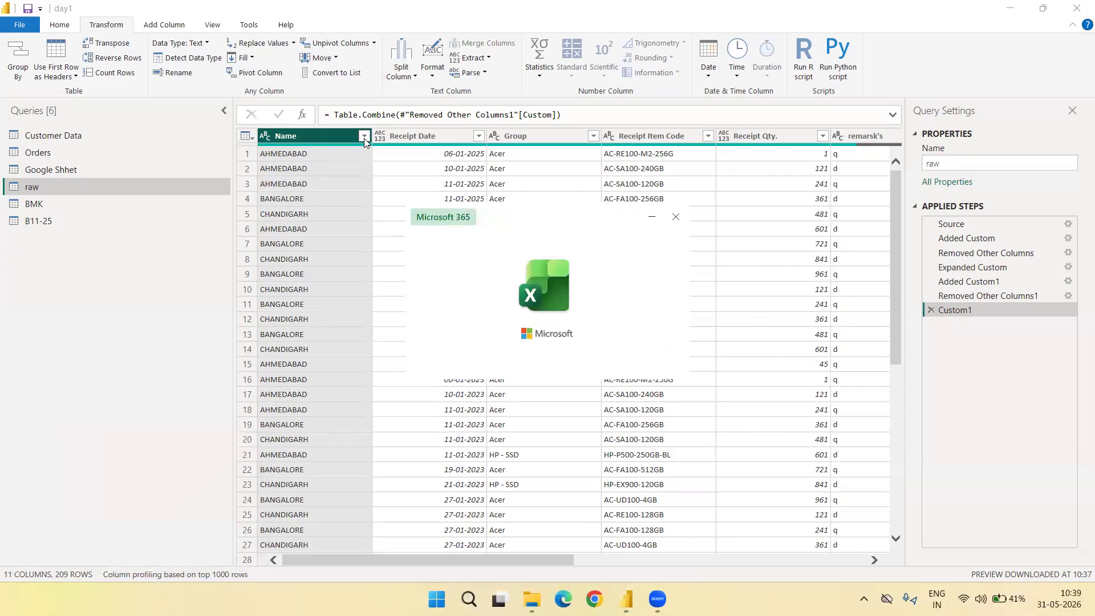
pyautogui.press('Return')
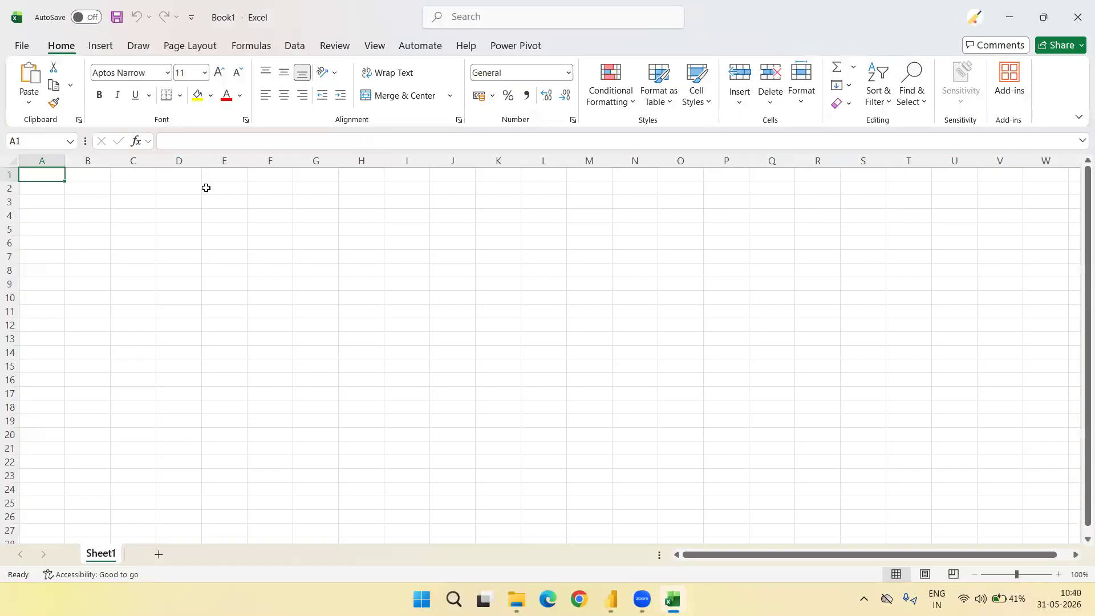
# Copy the Name column again in Power Query Editor, paste it at A1 of the blank Excel workbook and autofit its width
pyautogui.hotkey('alt', 'Tab')
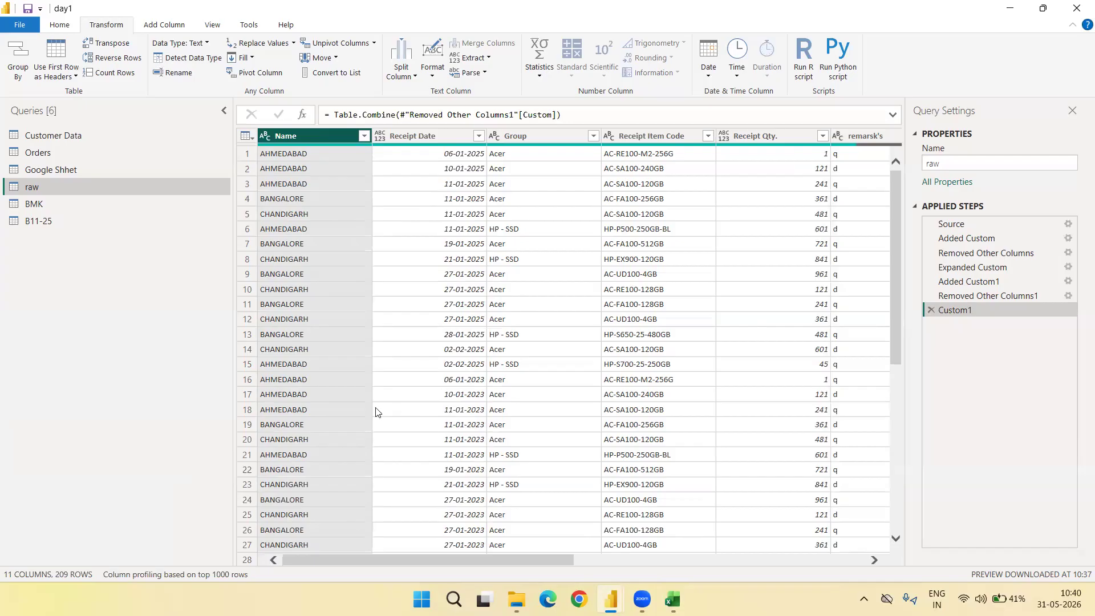
pyautogui.hscroll(5, 688, 323)
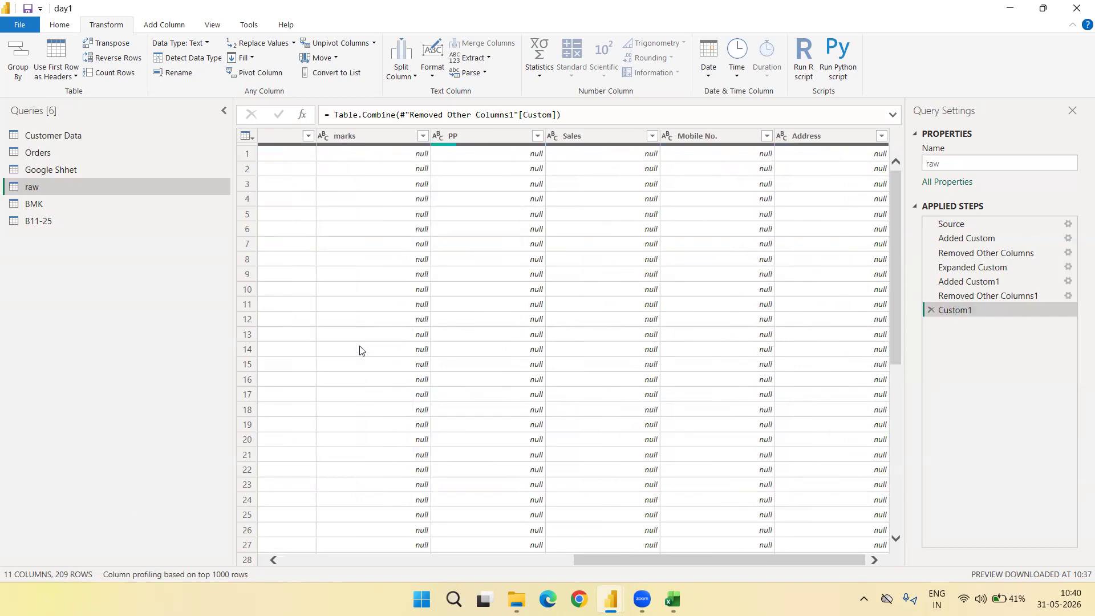
pyautogui.hscroll(-5, 429, 411)
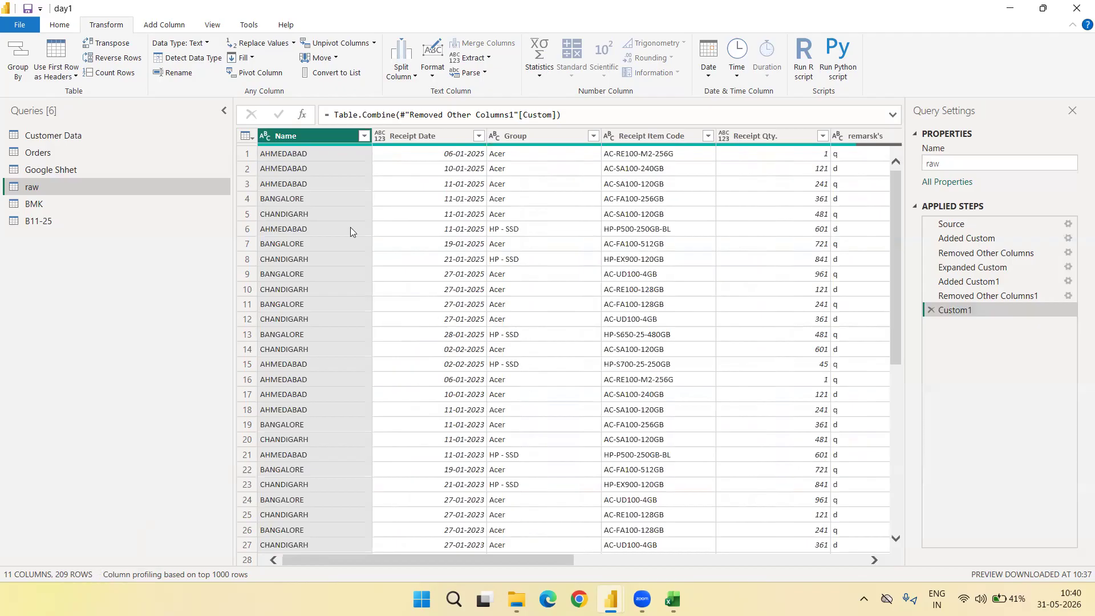
pyautogui.rightClick(311, 132)
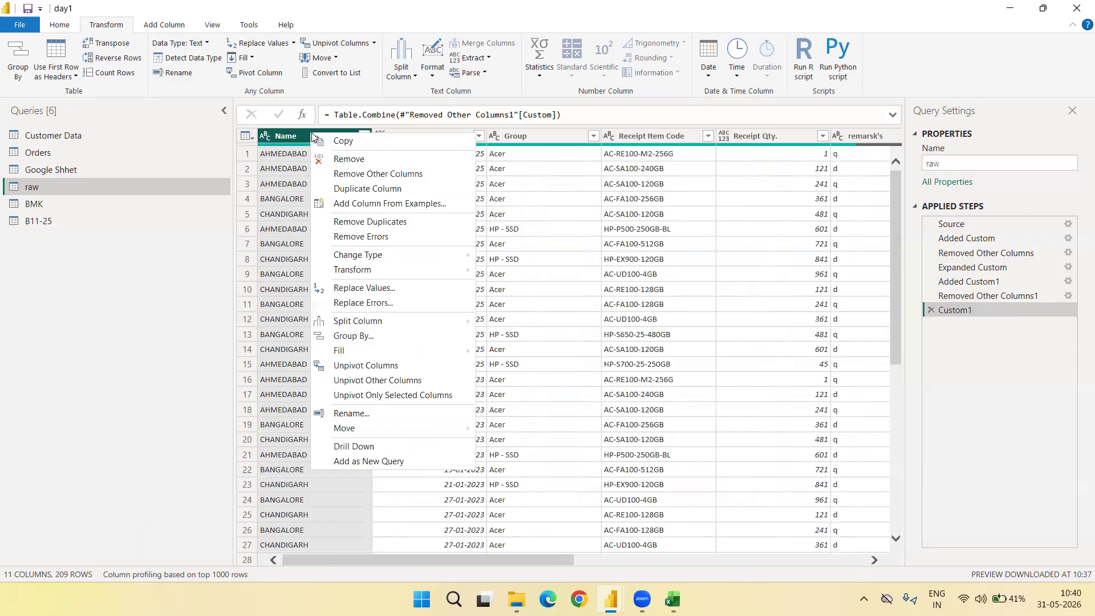
pyautogui.click(342, 143)
pyautogui.hotkey('alt', 'Tab')
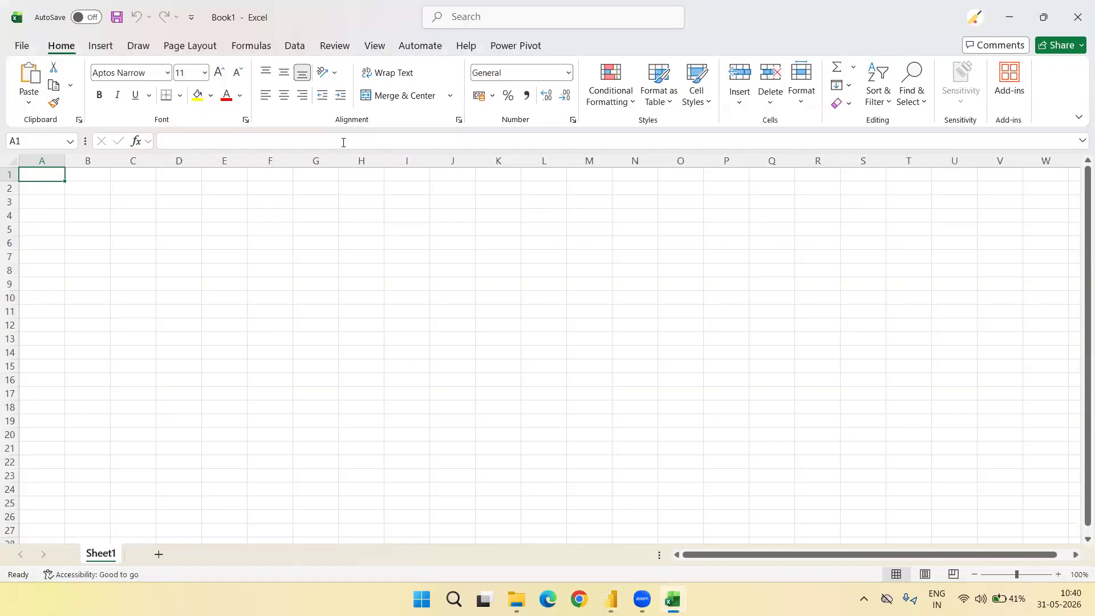
pyautogui.hotkey('ctrl', 'v')
pyautogui.hotkey('alt', 'o')
pyautogui.press('c')
pyautogui.press('a')
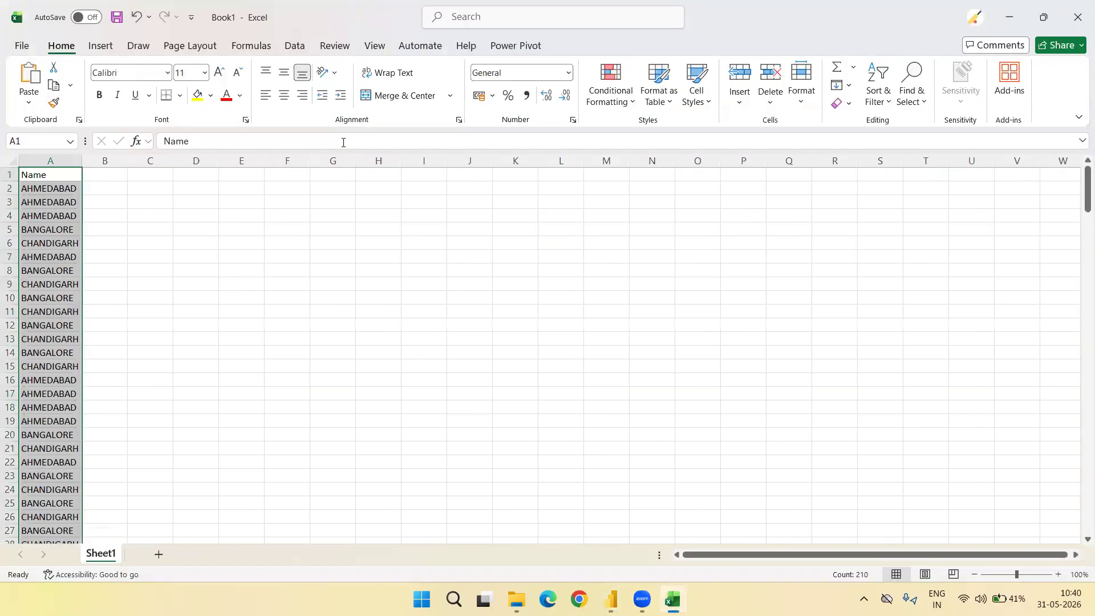
# Check the extent of the pasted Name column by selecting its data from A2 down, and return to A1
pyautogui.hotkey('ctrl', 'Down')
pyautogui.press('Down')
pyautogui.press('Down')
pyautogui.hotkey('ctrl', 'Home')
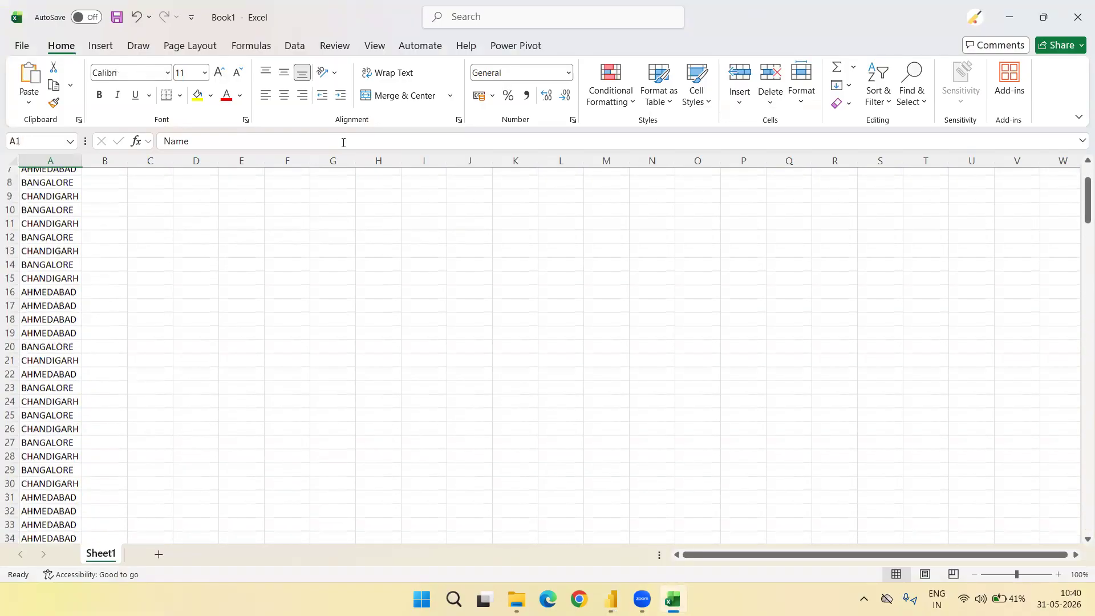
pyautogui.press('Down')
pyautogui.hotkey('ctrl', 'shift', 'Down')
pyautogui.hotkey('ctrl', 'Home')
pyautogui.press('Down')
pyautogui.hotkey('ctrl', 'shift', 'Down')
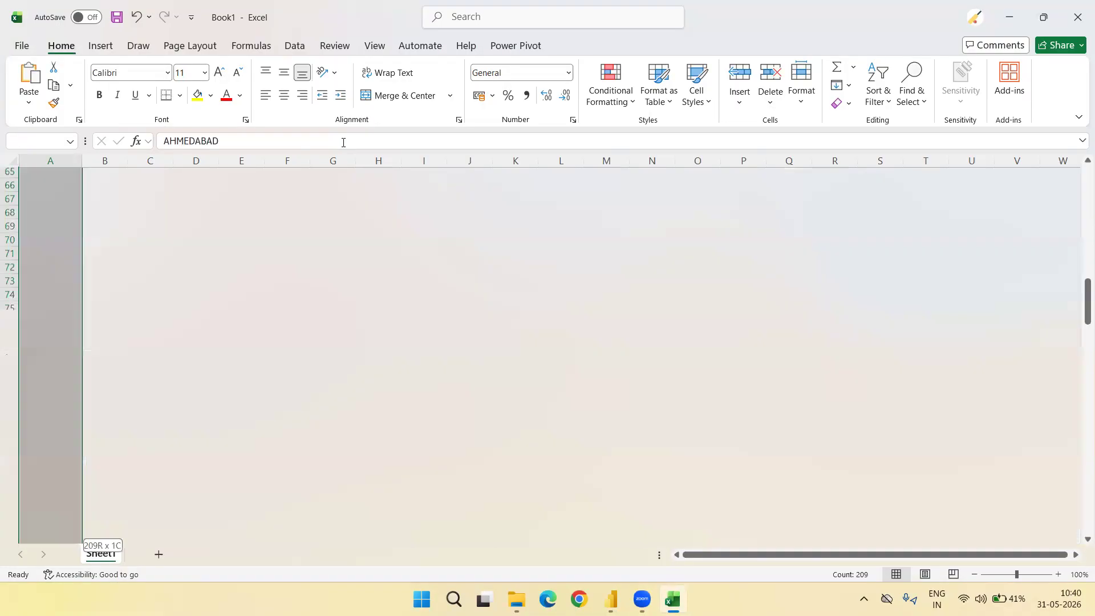
pyautogui.hotkey('ctrl', 'Home')
# Switch to Power Query Editor, remove the Name column from the raw query and delete the Removed Columns step
pyautogui.hotkey('alt', 'Tab')
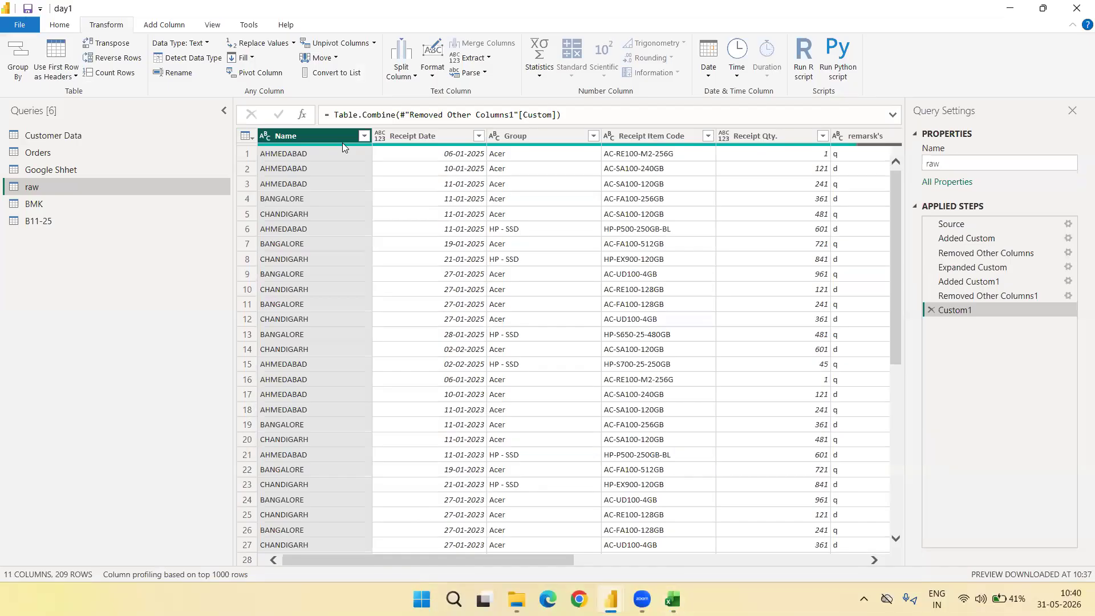
pyautogui.rightClick(338, 139)
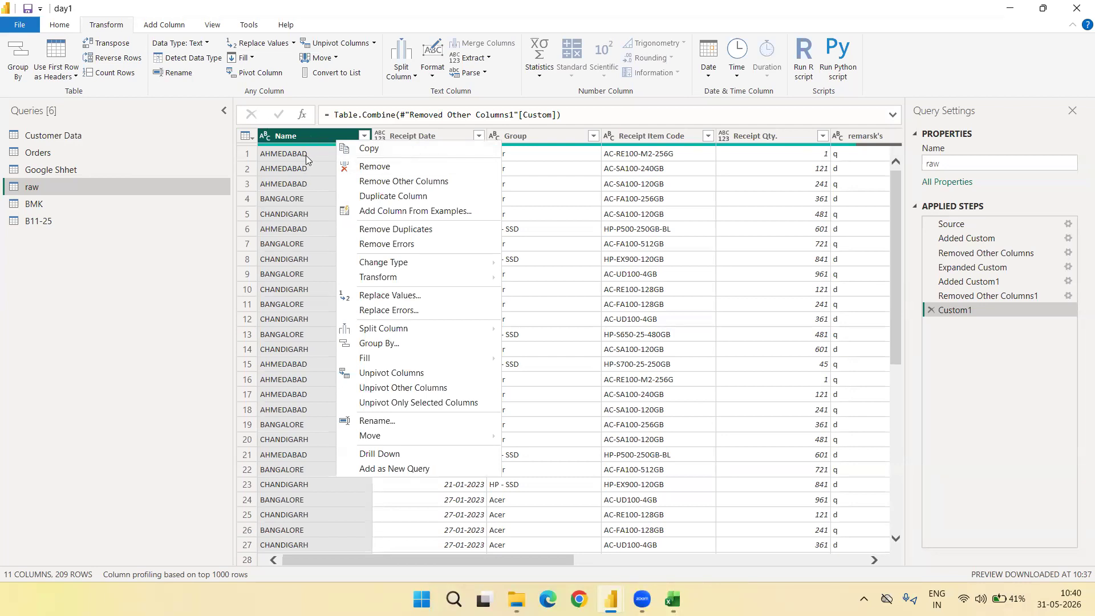
pyautogui.click(362, 166)
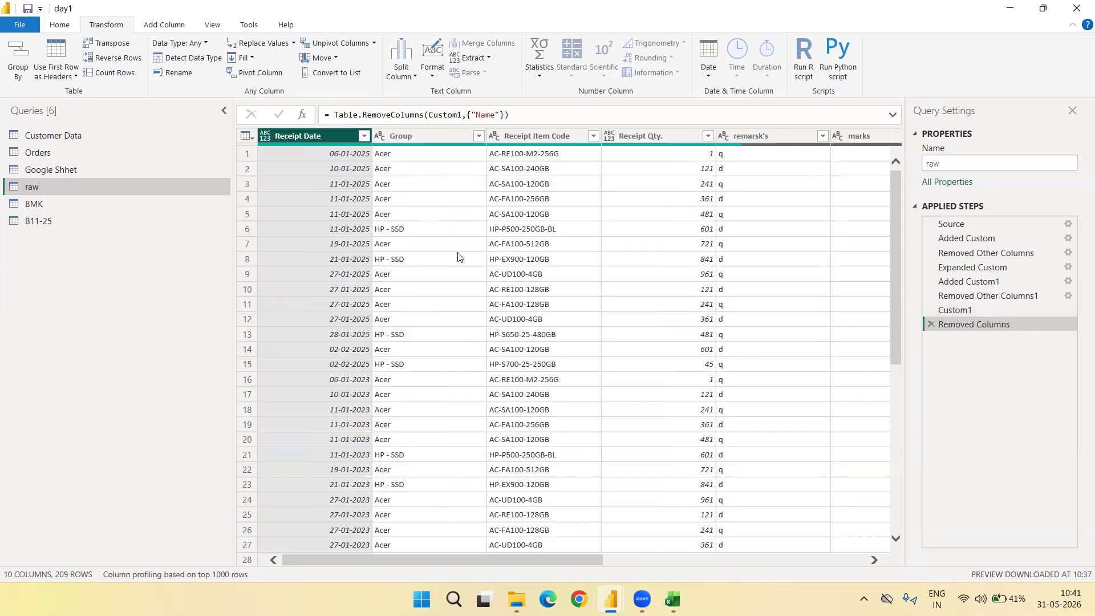
pyautogui.click(930, 324)
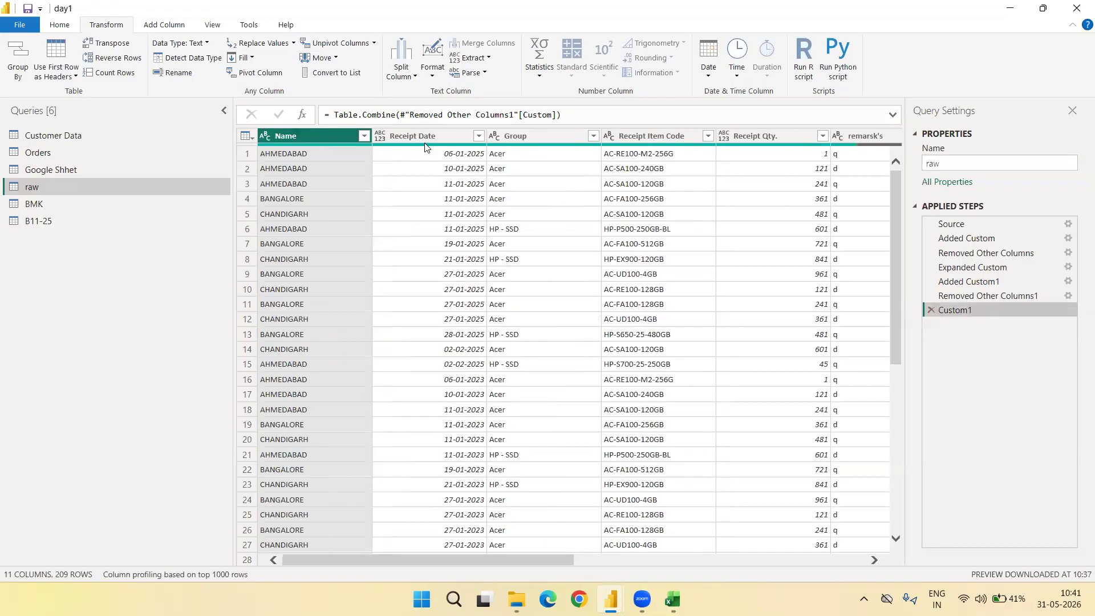
# Remove all columns except Name from the raw query and compare the result with the Custom1 step
pyautogui.rightClick(298, 137)
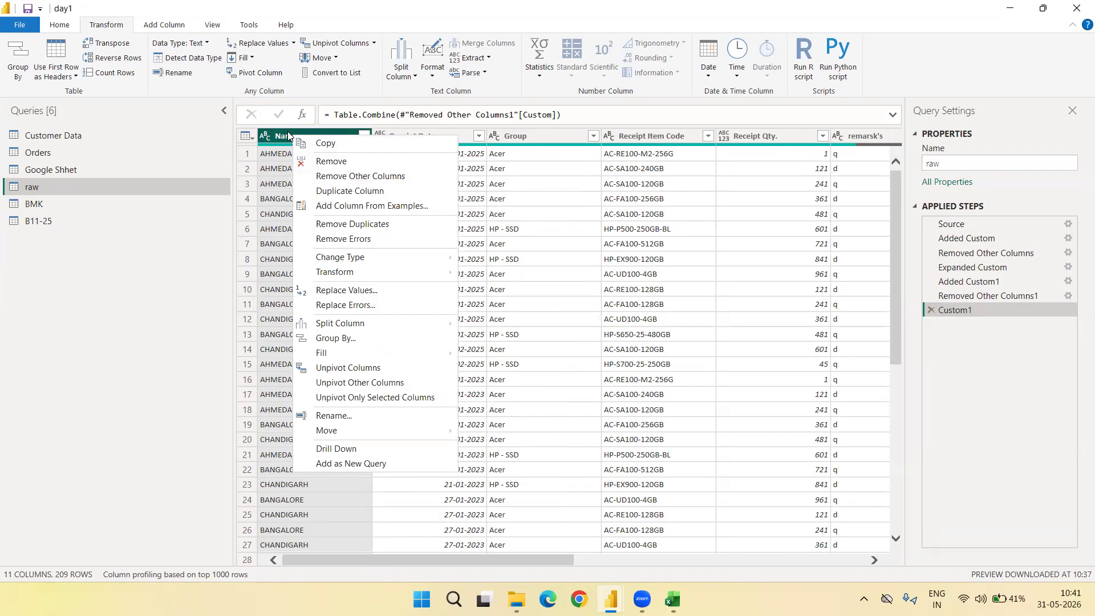
pyautogui.click(359, 179)
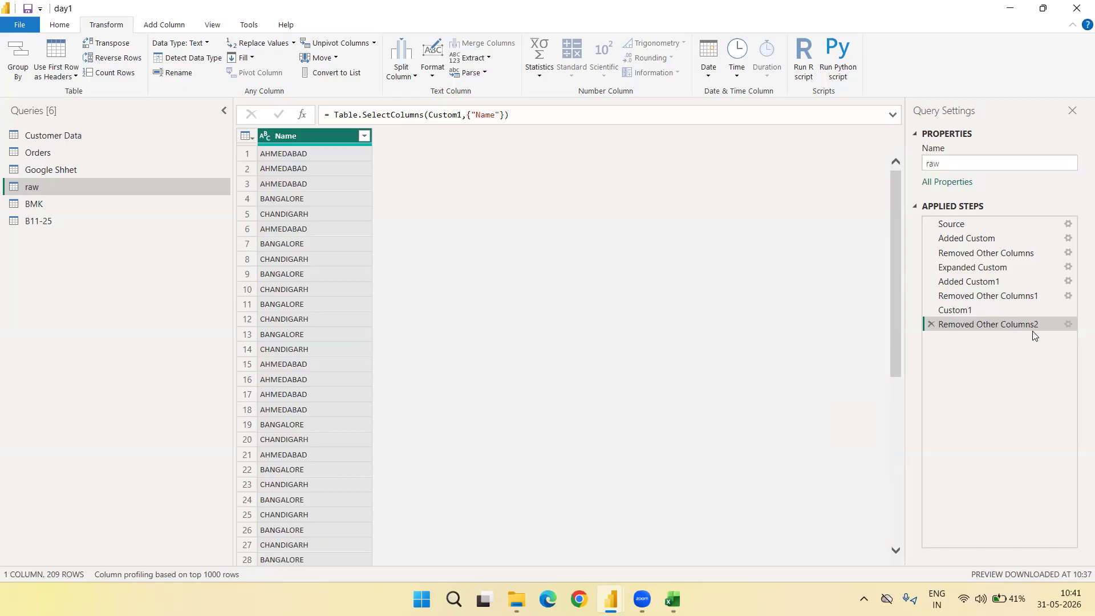
pyautogui.click(951, 312)
pyautogui.hscroll(10, 659, 281)
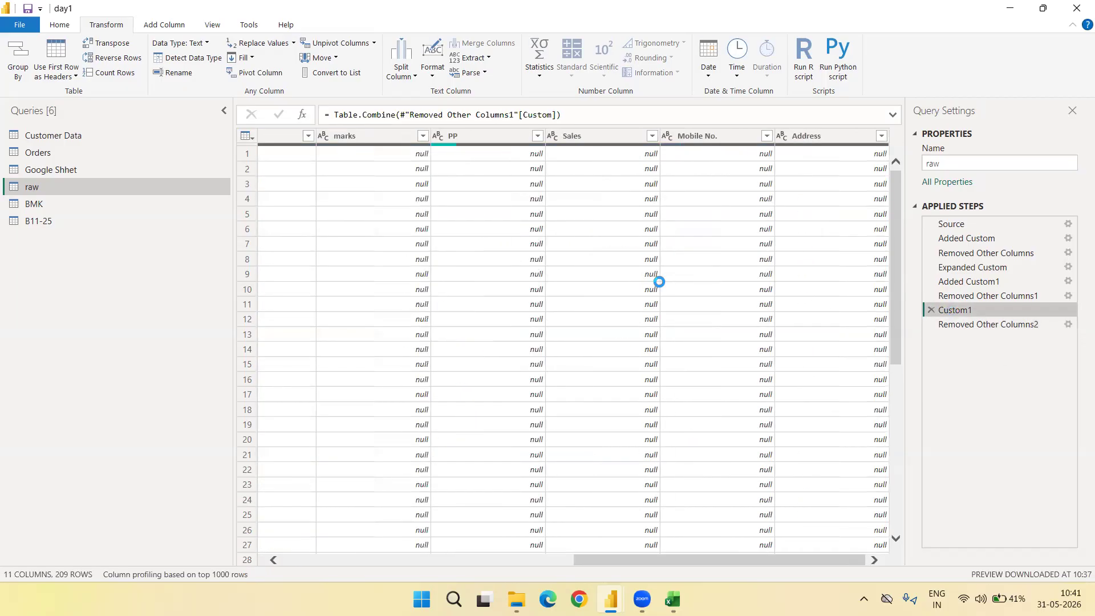
pyautogui.click(993, 324)
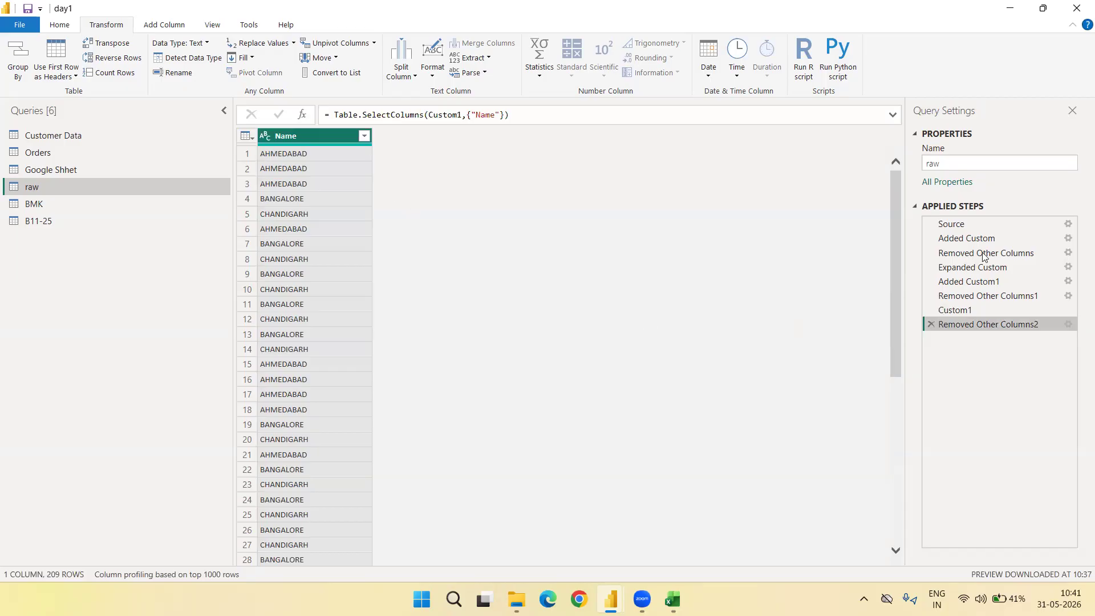
# Edit the Removed Other Columns2 step to also keep Receipt Date, Receipt Item Code and Receipt Qty
pyautogui.click(1068, 325)
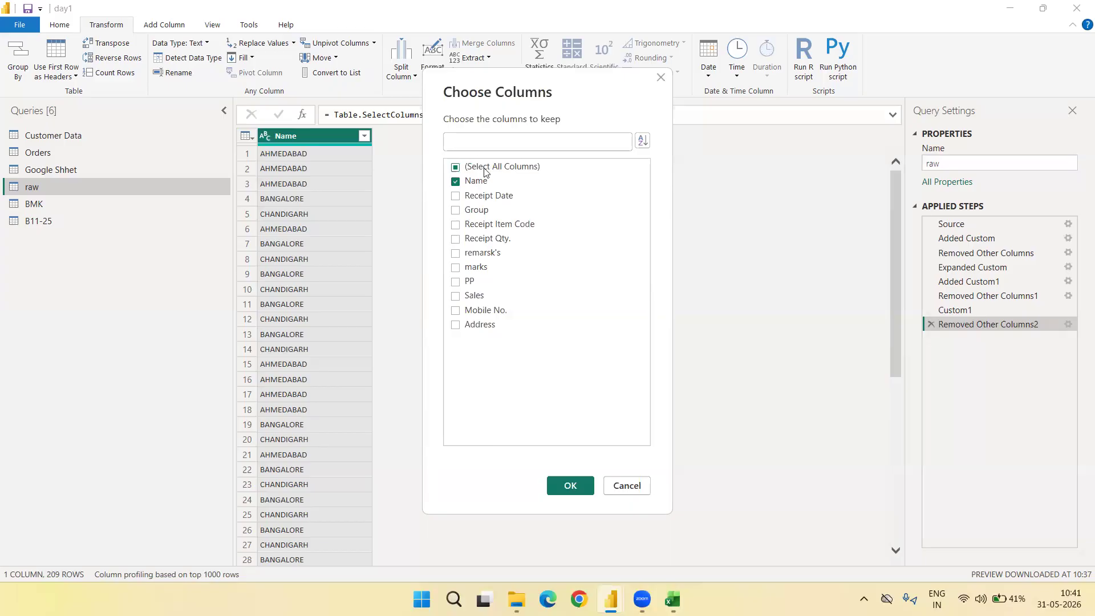
pyautogui.click(456, 200)
pyautogui.click(454, 239)
pyautogui.click(456, 225)
pyautogui.click(571, 486)
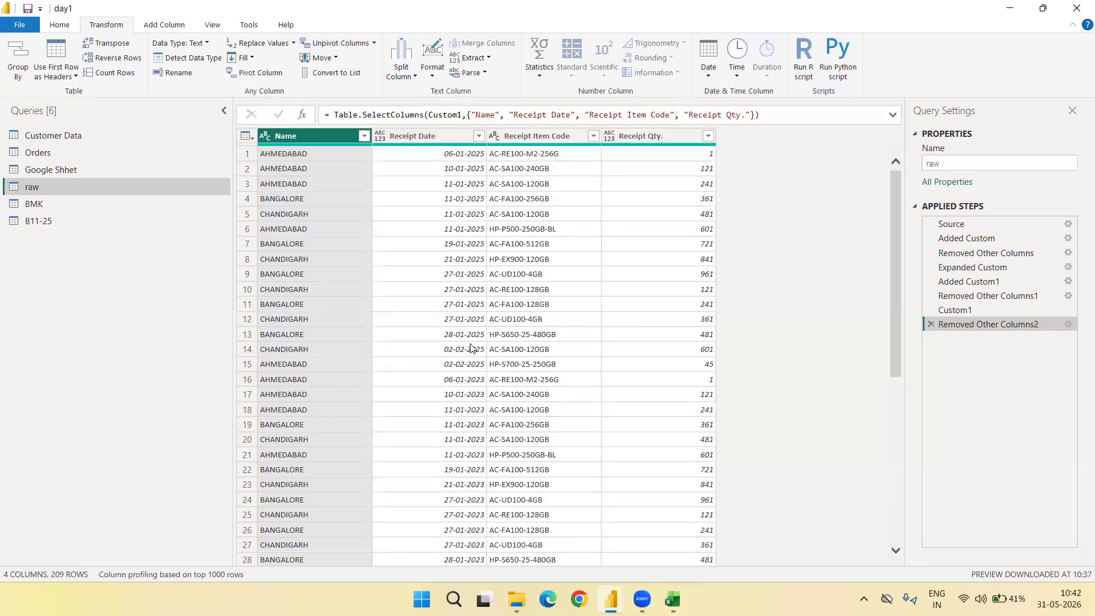
# Delete the Removed Other Columns2 step and look through the operations available for the Name column
pyautogui.click(931, 326)
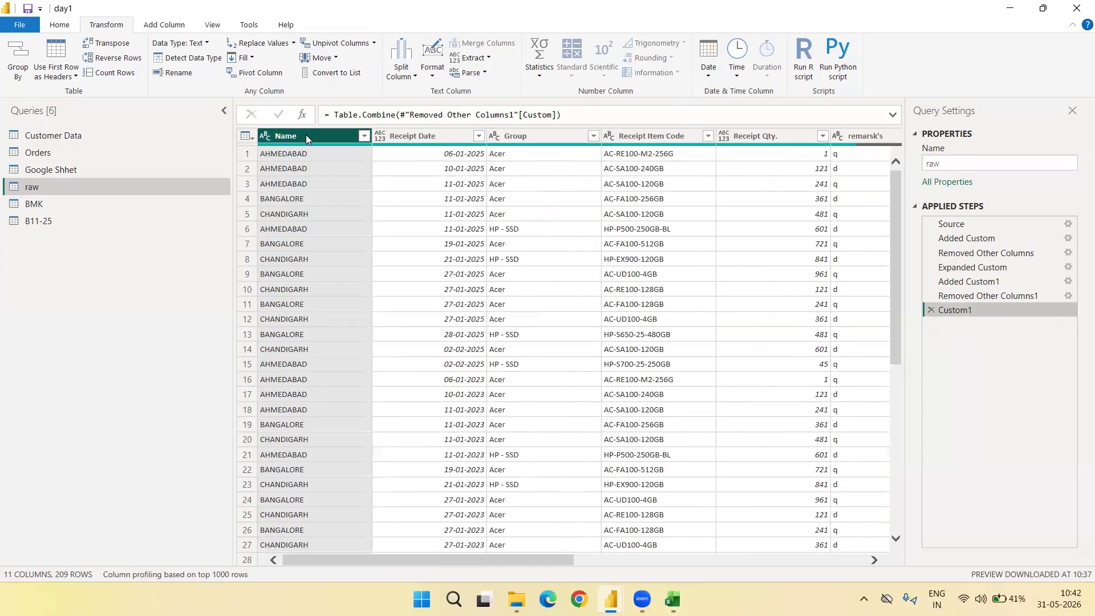
pyautogui.rightClick(306, 139)
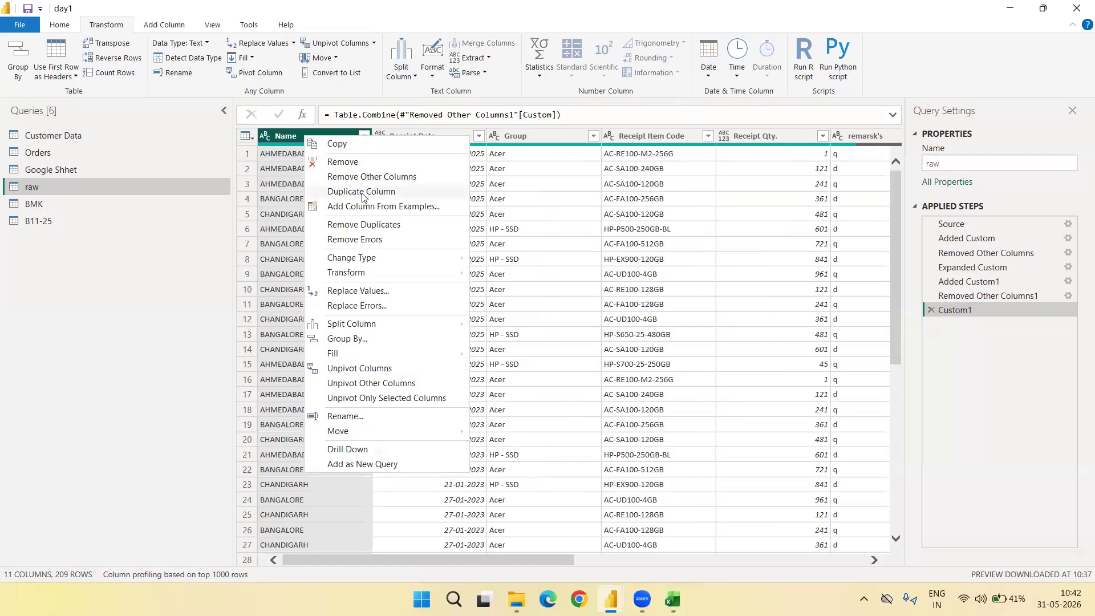
pyautogui.click(546, 230)
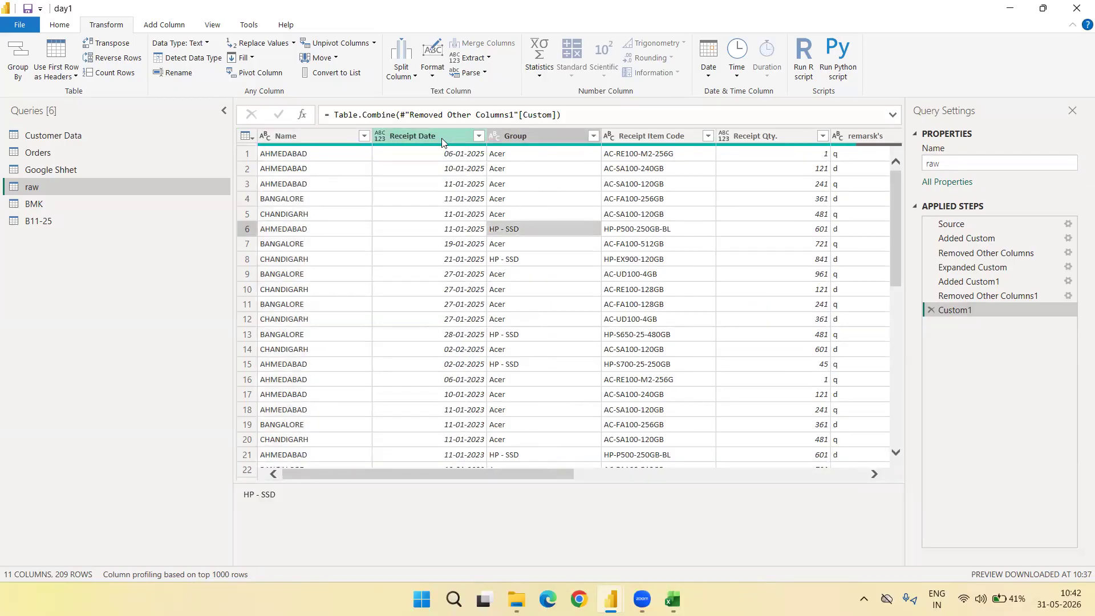
# Select all columns of the raw query and detect their data types
pyautogui.click(442, 214)
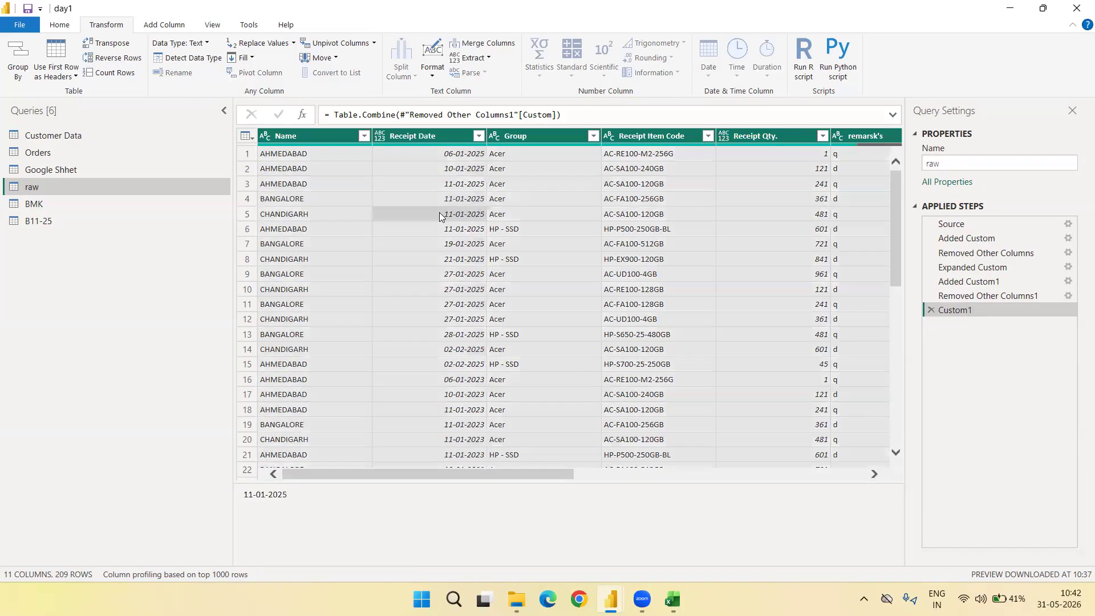
pyautogui.hotkey('ctrl', 'a')
pyautogui.click(184, 59)
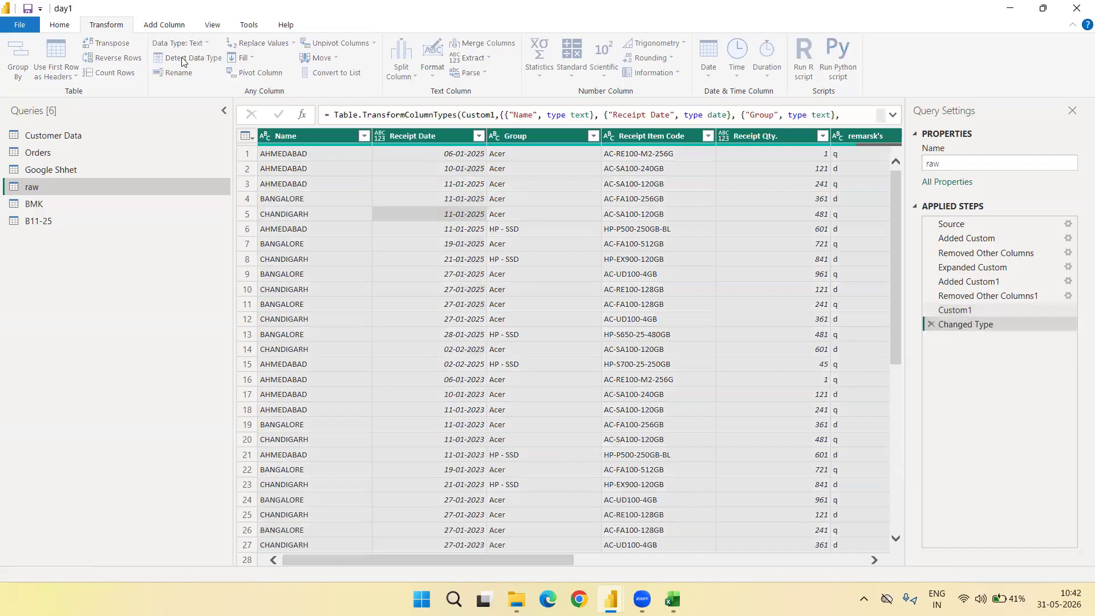
# Duplicate the Receipt Date column of the raw query
pyautogui.click(404, 136)
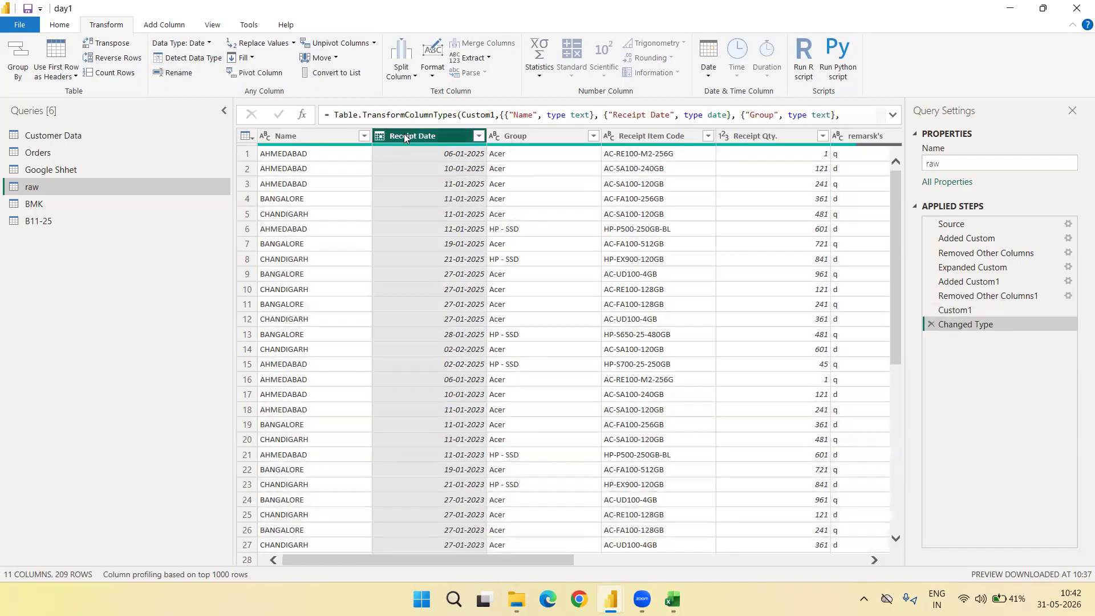
pyautogui.rightClick(404, 136)
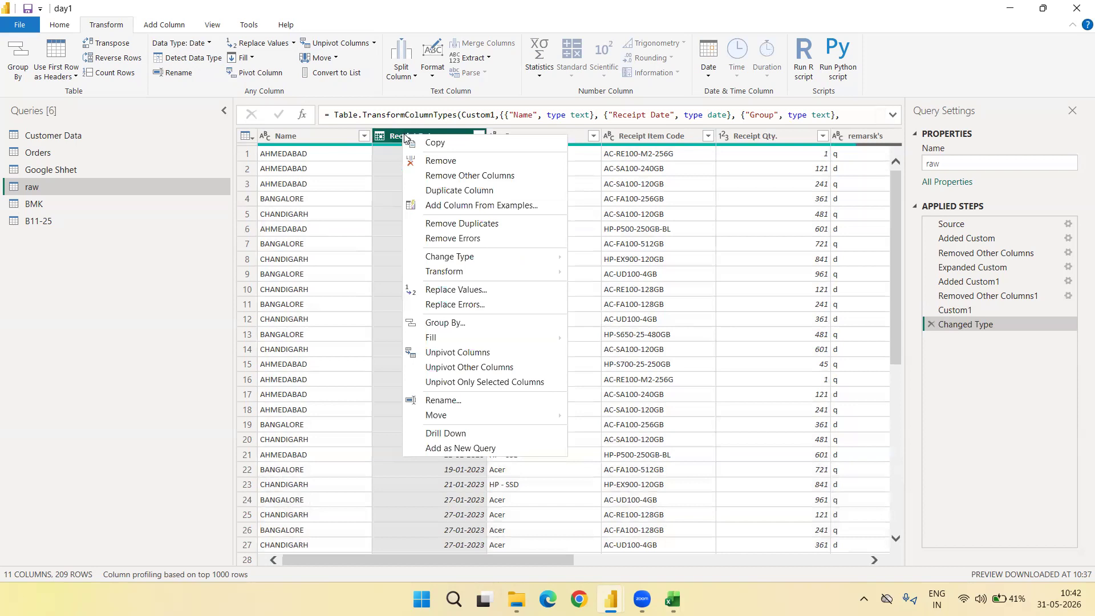
pyautogui.click(455, 191)
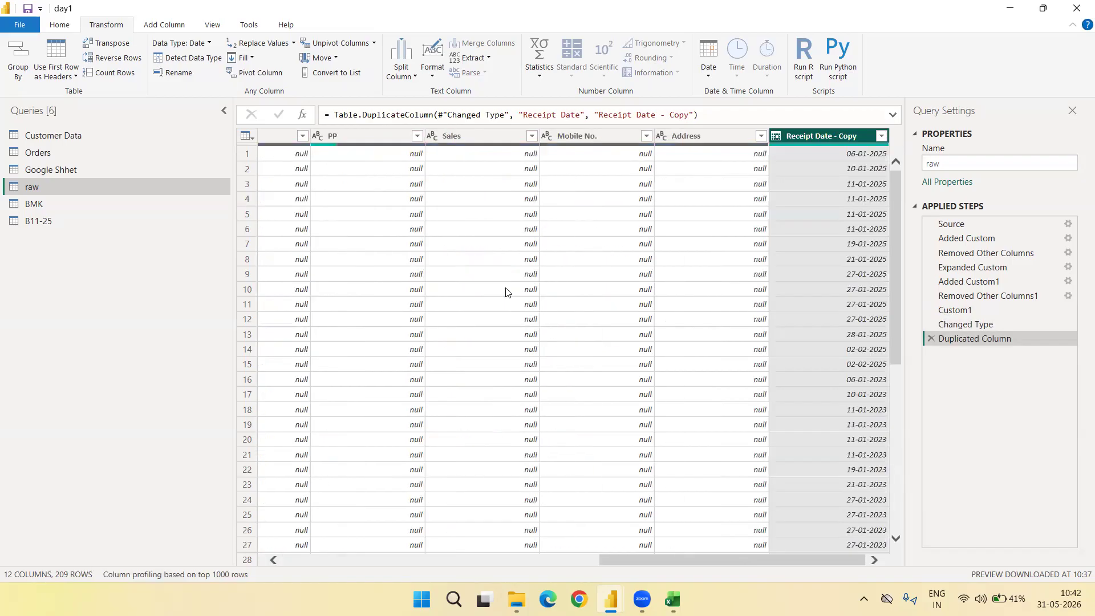
# Try renaming the duplicated date column to Year, and delete the resulting Renamed Columns step
pyautogui.doubleClick(844, 135)
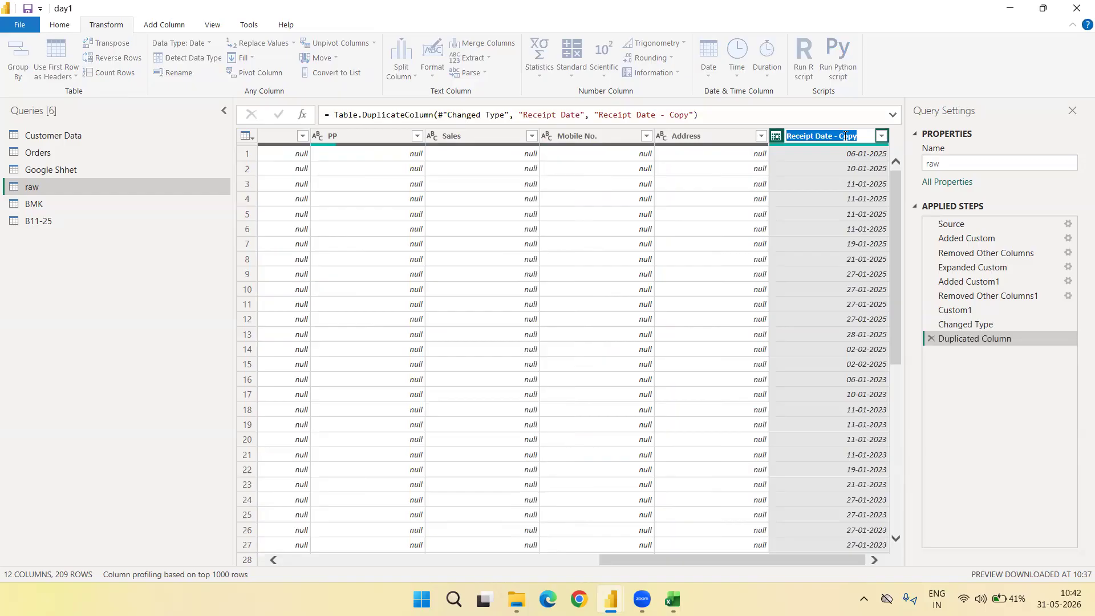
pyautogui.write('Year')
pyautogui.press('Return')
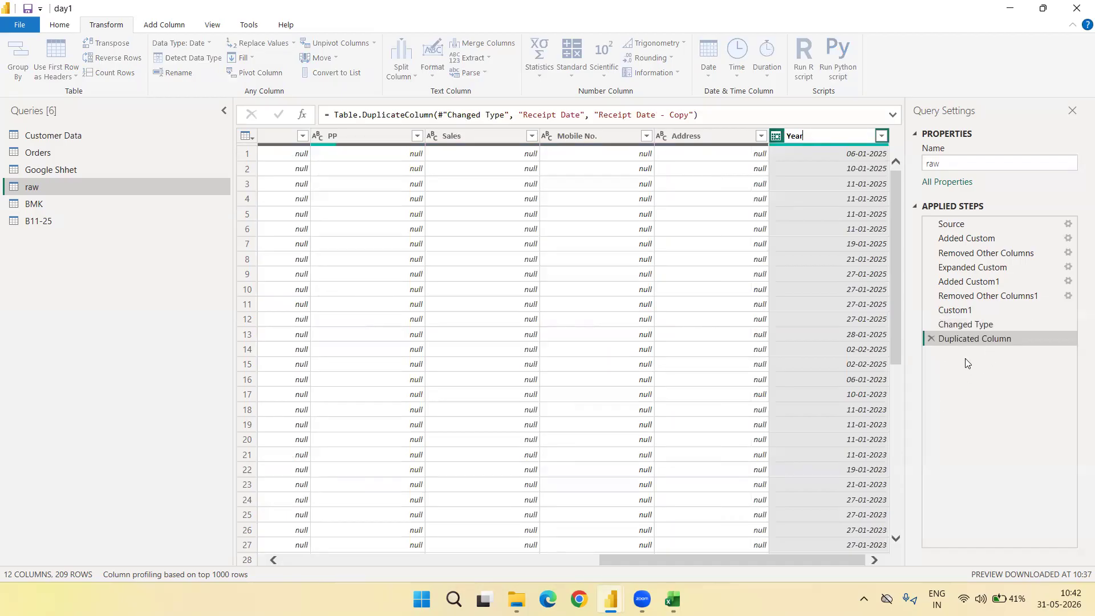
pyautogui.click(979, 368)
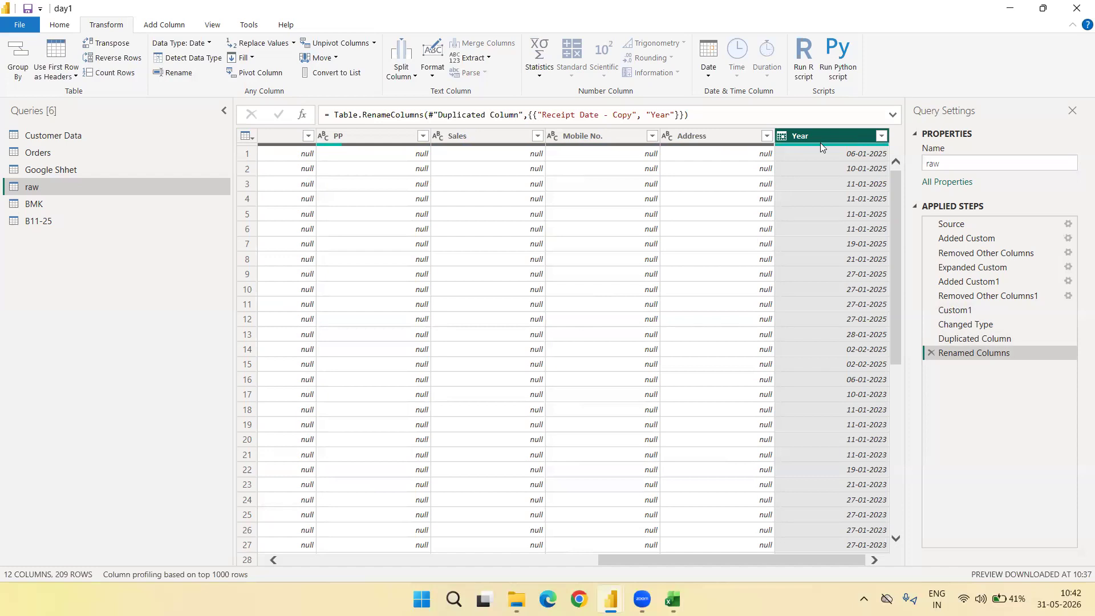
pyautogui.click(931, 352)
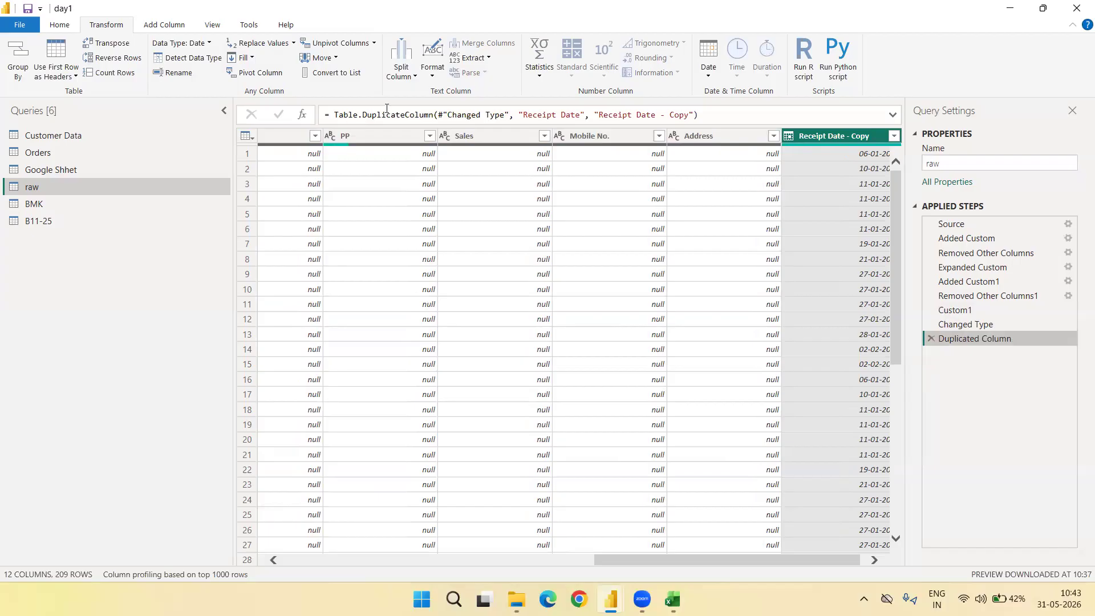
# Edit the Duplicated Column step's formula so the copied column is named "Year" instead of "Receipt Date - Copy"
pyautogui.moveTo(582, 110); pyautogui.dragTo(530, 110)
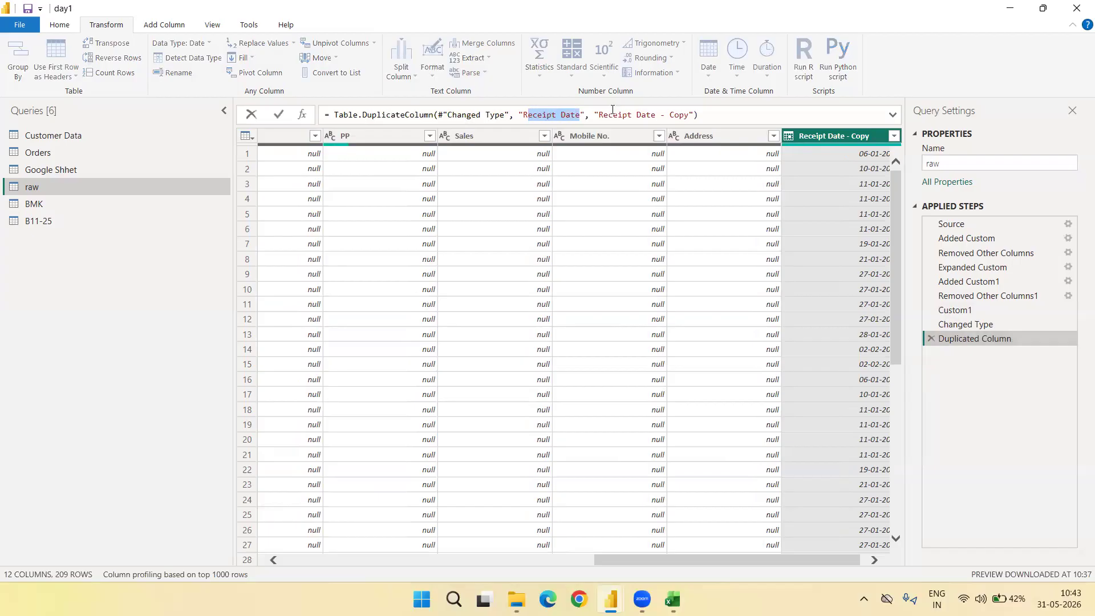
pyautogui.click(600, 114)
pyautogui.press('Right')
pyautogui.press('Right')
pyautogui.press('Right')
pyautogui.press('Right')
pyautogui.press('Right')
pyautogui.press('Right')
pyautogui.press('Right')
pyautogui.press('Right')
pyautogui.press('Right')
pyautogui.press('Right')
pyautogui.press('Right')
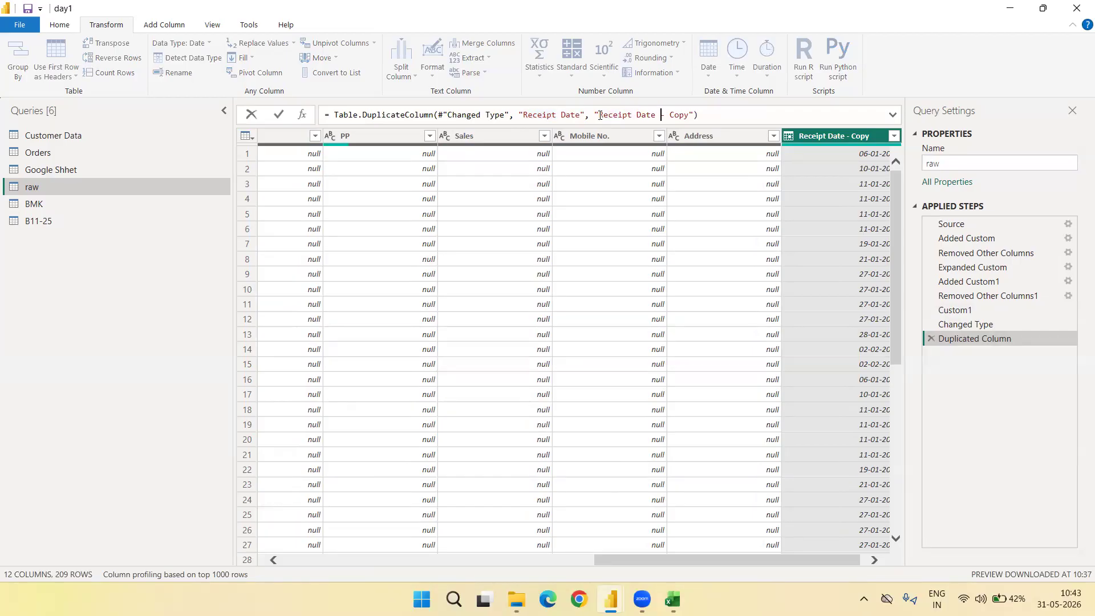
pyautogui.press('Right')
pyautogui.press('Right')
pyautogui.hotkey('shift', 'Left')
pyautogui.hotkey('shift', 'Left')
pyautogui.hotkey('shift', 'Left')
pyautogui.hotkey('shift', 'Left')
pyautogui.hotkey('shift', 'Left')
pyautogui.hotkey('shift', 'Left')
pyautogui.hotkey('shift', 'Left')
pyautogui.hotkey('shift', 'Left')
pyautogui.hotkey('shift', 'Left')
pyautogui.hotkey('shift', 'Left')
pyautogui.hotkey('shift', 'Left')
pyautogui.hotkey('shift', 'Left')
pyautogui.hotkey('shift', 'Left')
pyautogui.hotkey('shift', 'Left')
pyautogui.hotkey('shift', 'Left')
pyautogui.hotkey('shift', 'Left')
pyautogui.hotkey('shift', 'Left')
pyautogui.hotkey('shift', 'Left')
pyautogui.hotkey('shift', 'Left')
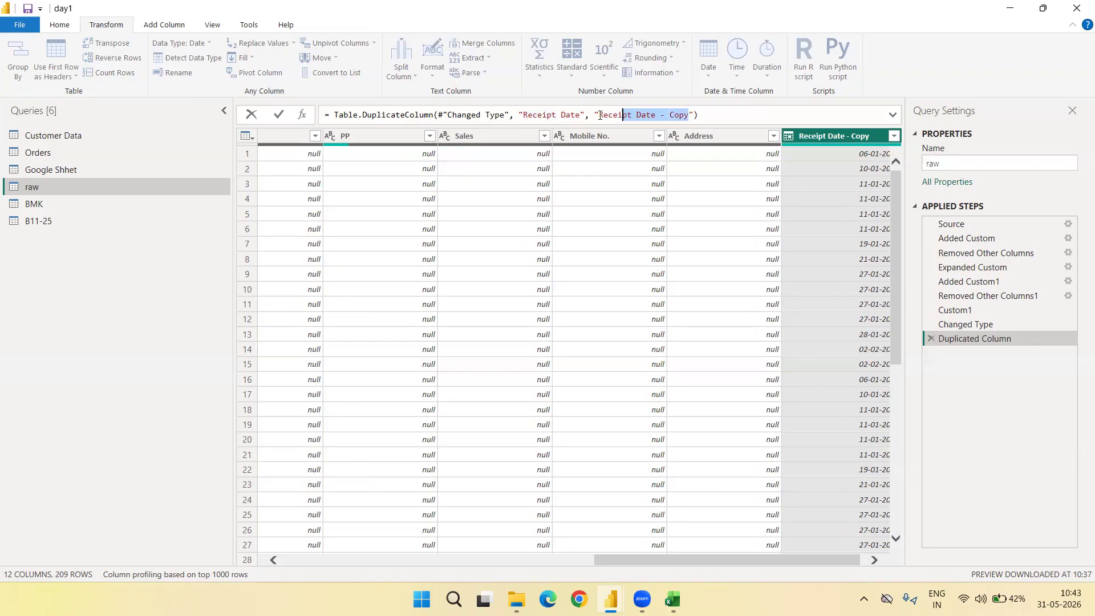
pyautogui.write('Year')
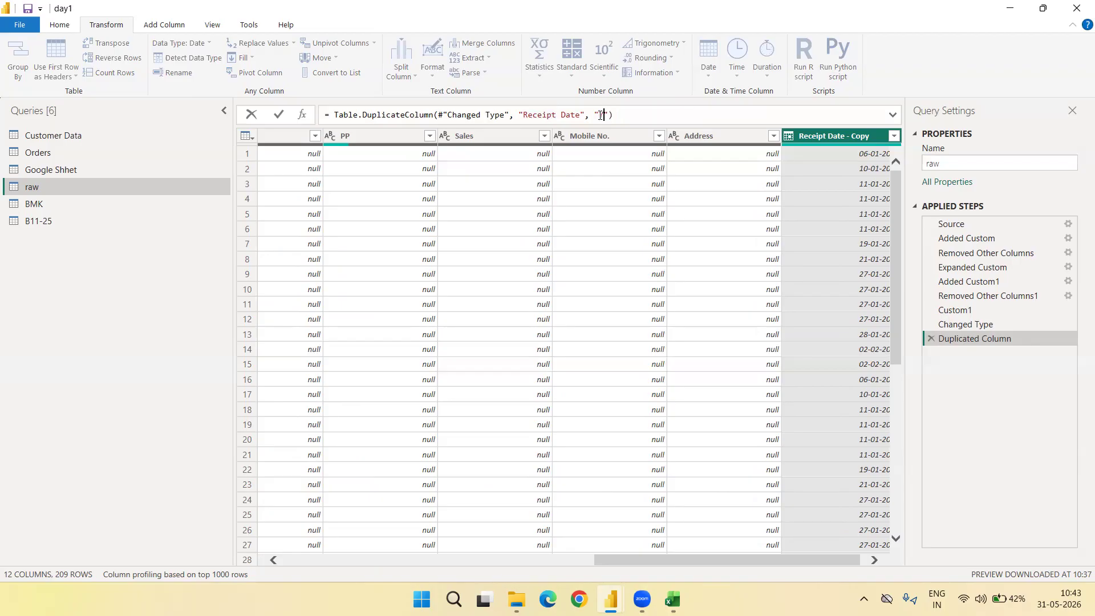
pyautogui.press('Return')
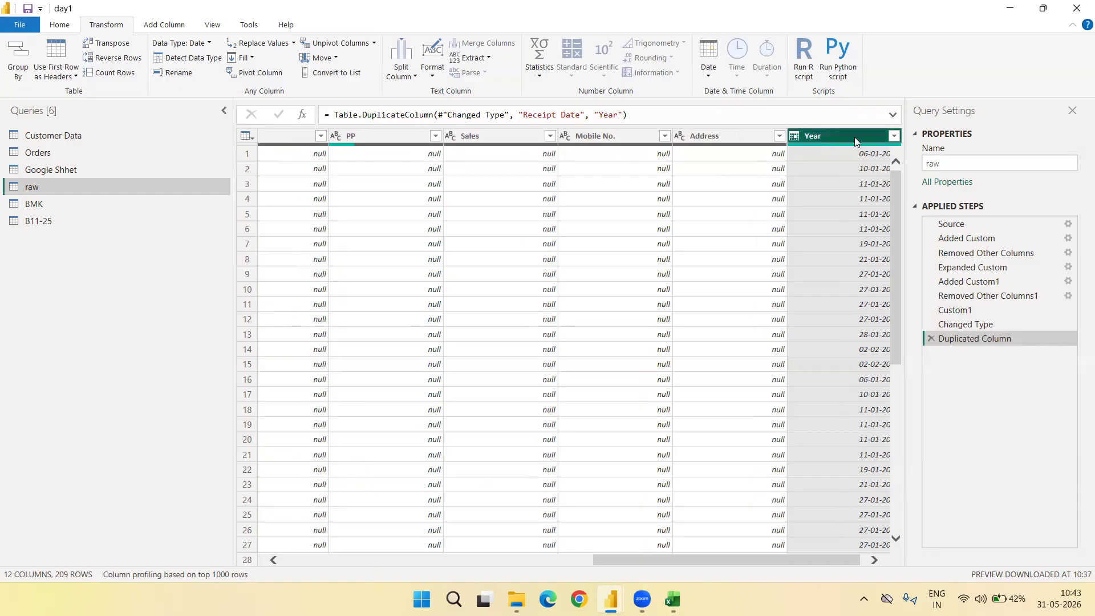
# Transform the Year column's dates into their year numbers and check the rows
pyautogui.hscroll(1, 820, 246)
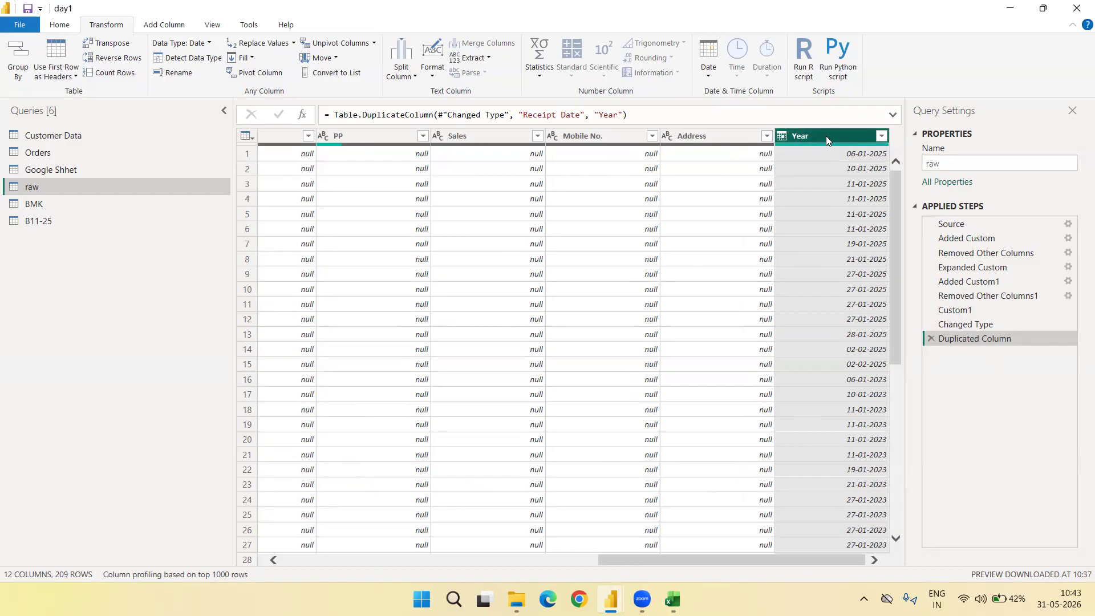
pyautogui.rightClick(827, 140)
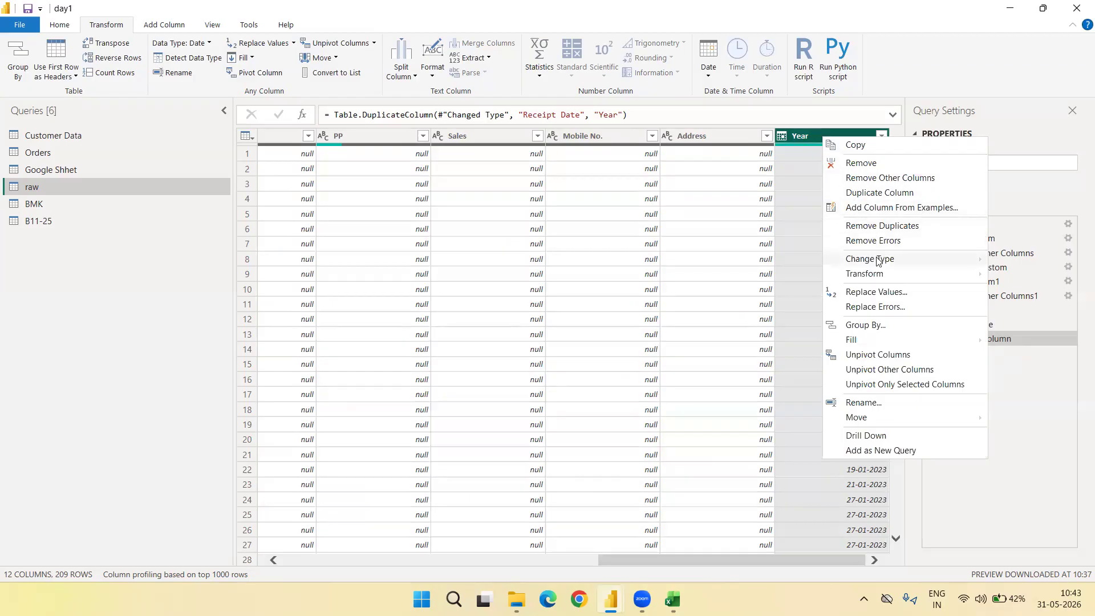
pyautogui.moveTo(877, 279)
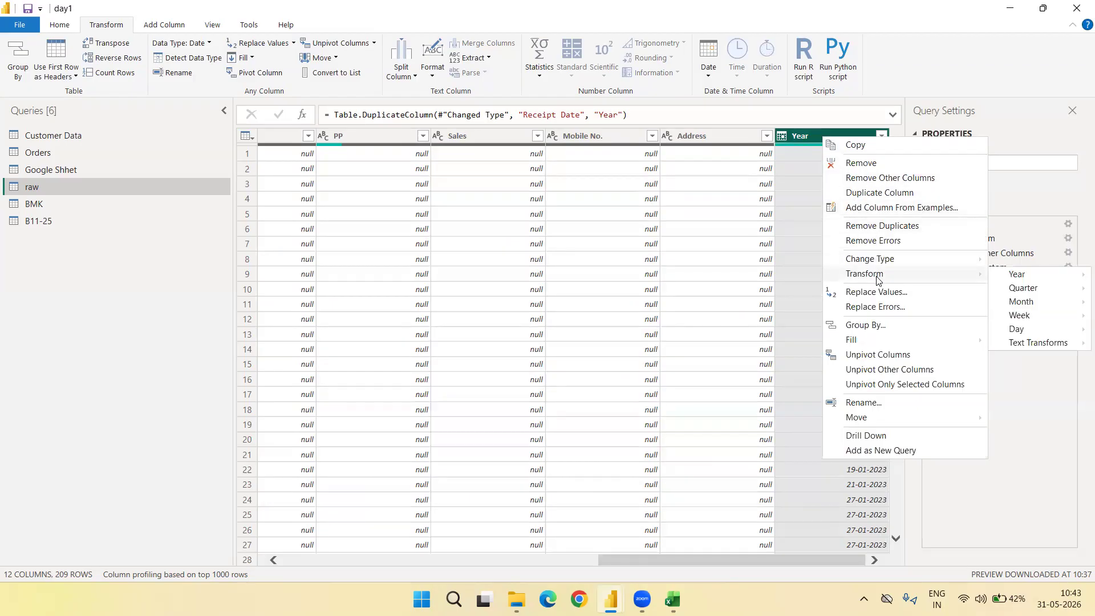
pyautogui.moveTo(1046, 276)
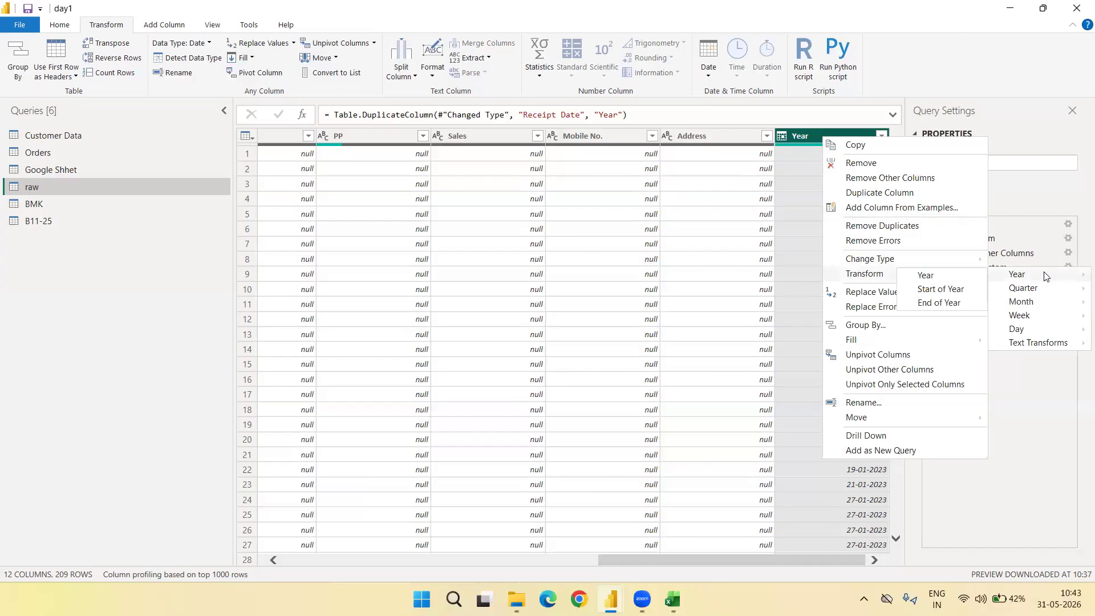
pyautogui.click(949, 278)
pyautogui.scroll(-5, 828, 270)
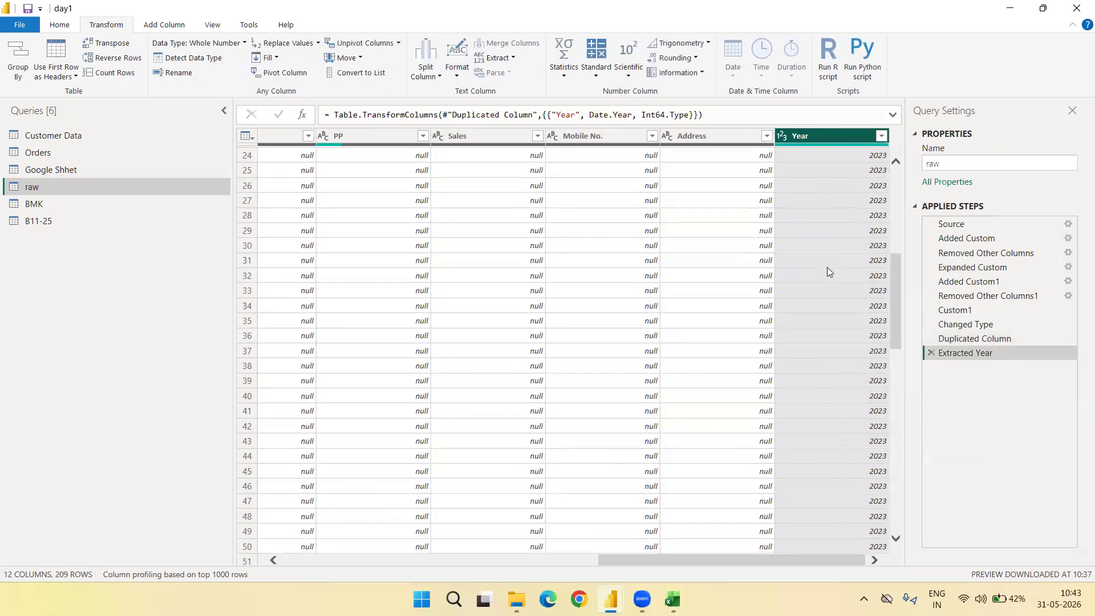
pyautogui.scroll(5, 828, 272)
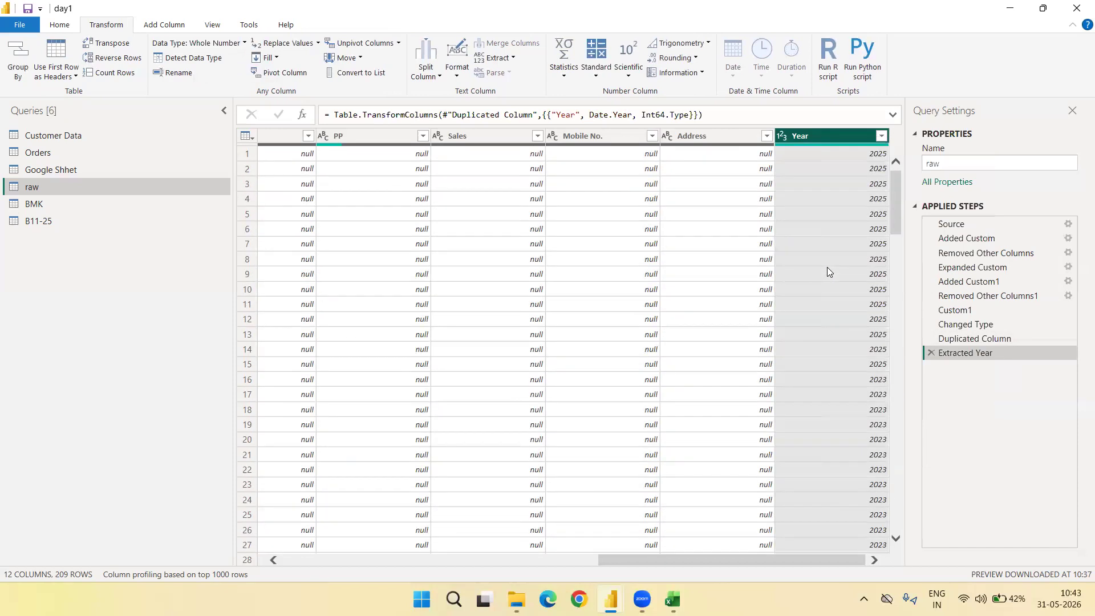
# Compare the Year column with the other raw query columns and look through the operations available for the Name column
pyautogui.hscroll(-10, 826, 270)
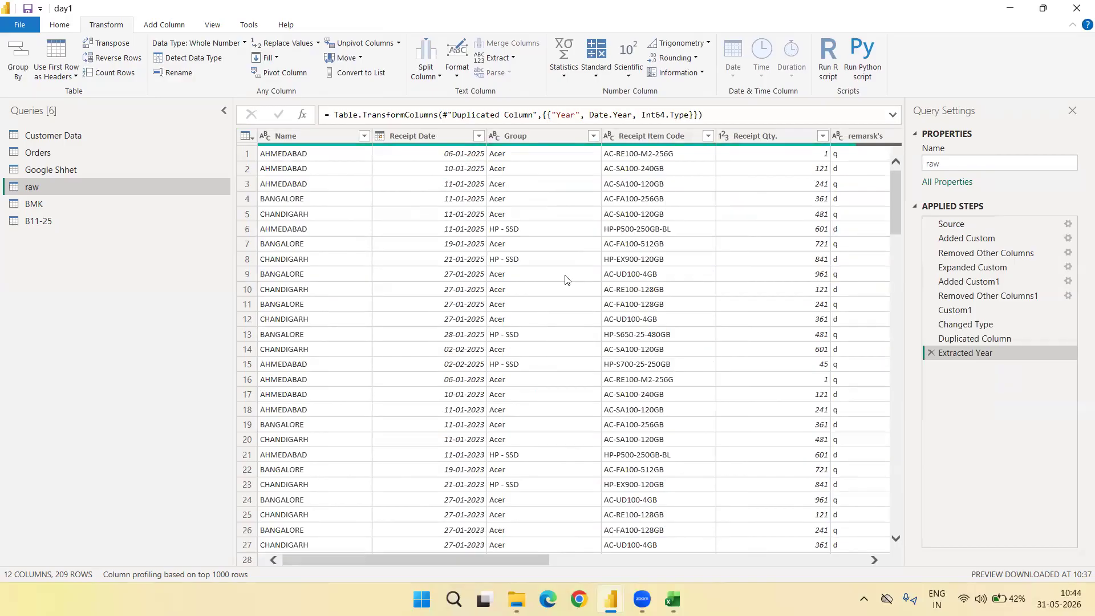
pyautogui.hscroll(10, 537, 251)
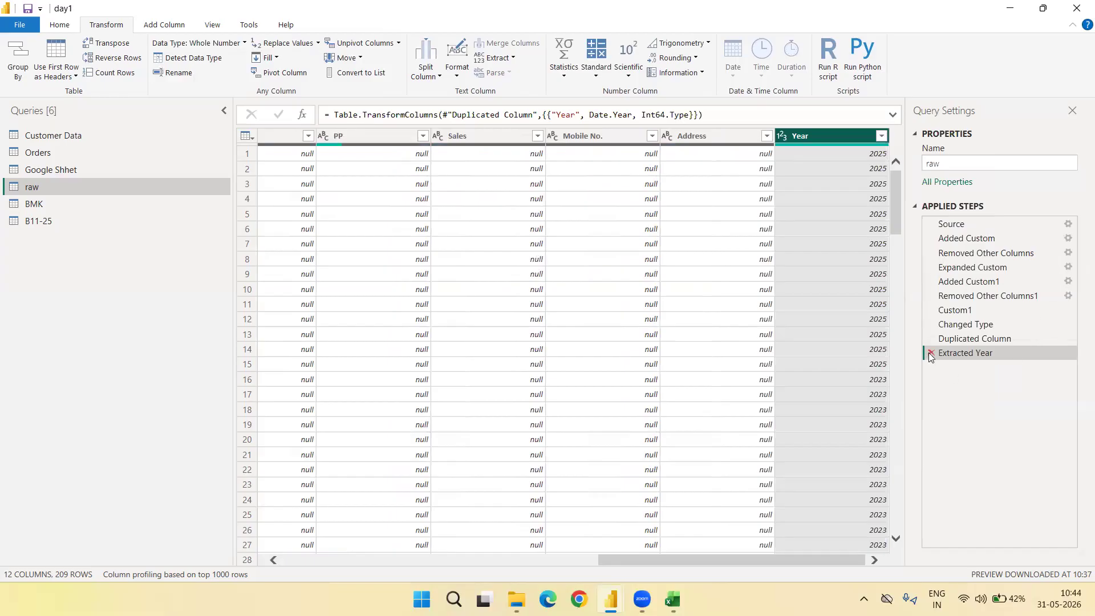
pyautogui.hscroll(-10, 770, 368)
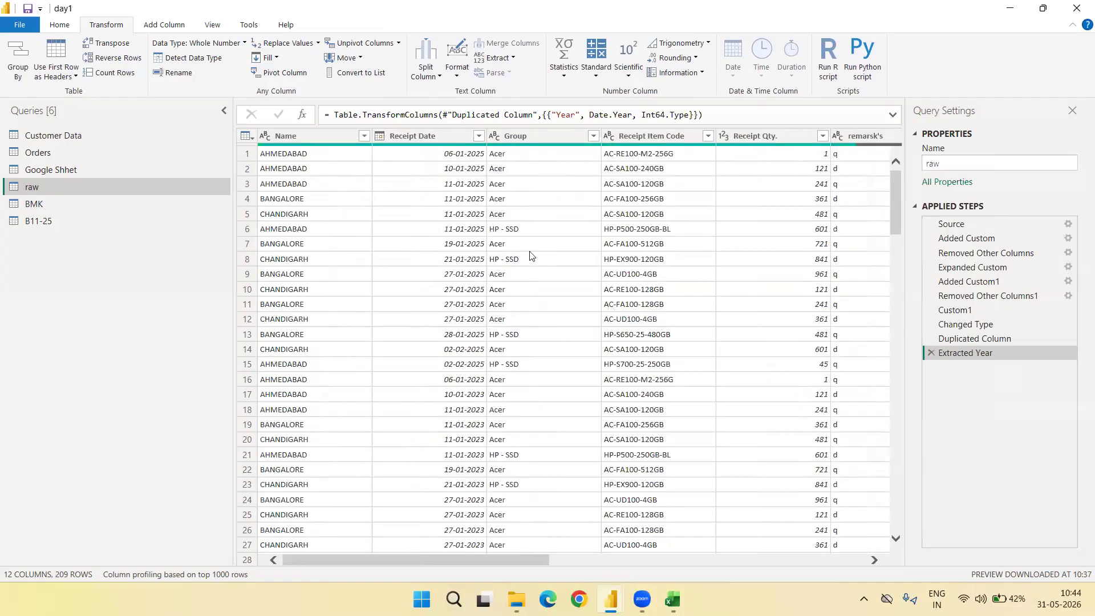
pyautogui.click(433, 136)
pyautogui.click(326, 130)
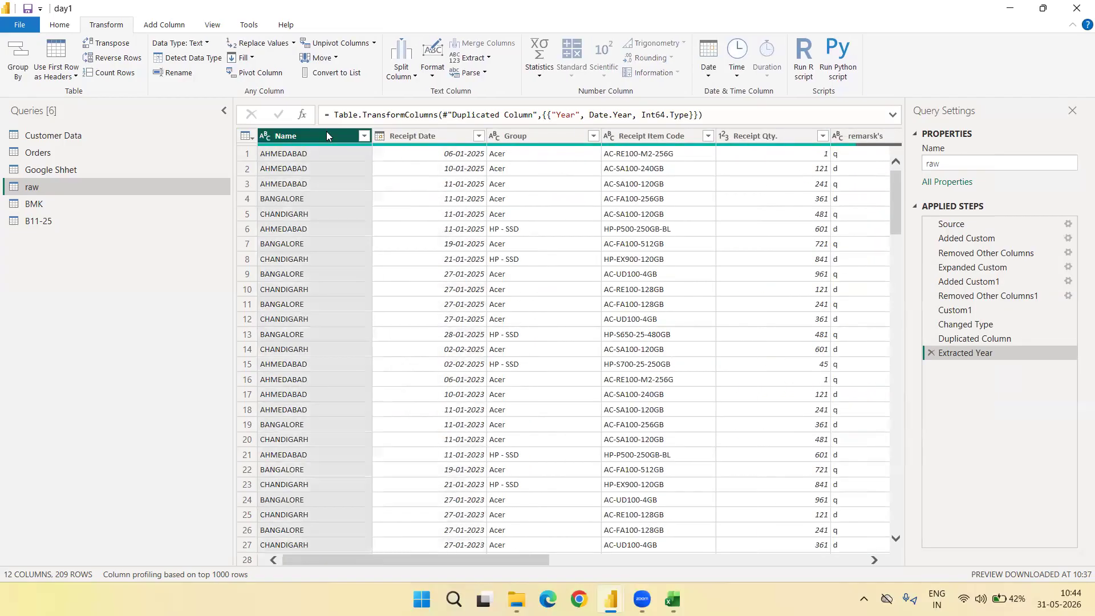
pyautogui.rightClick(328, 135)
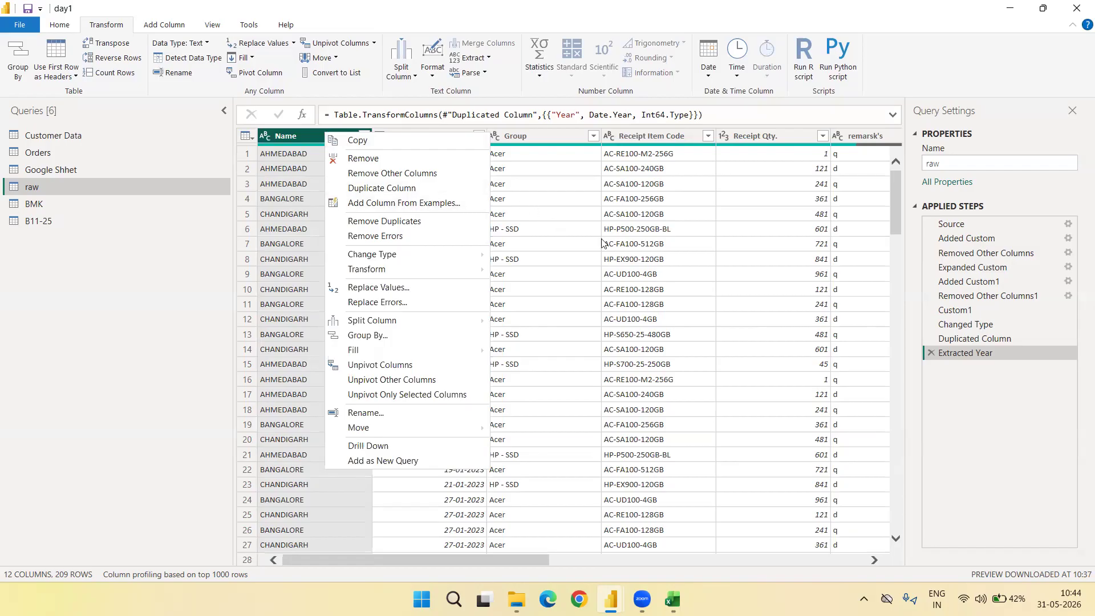
pyautogui.click(753, 229)
pyautogui.hscroll(4, 753, 228)
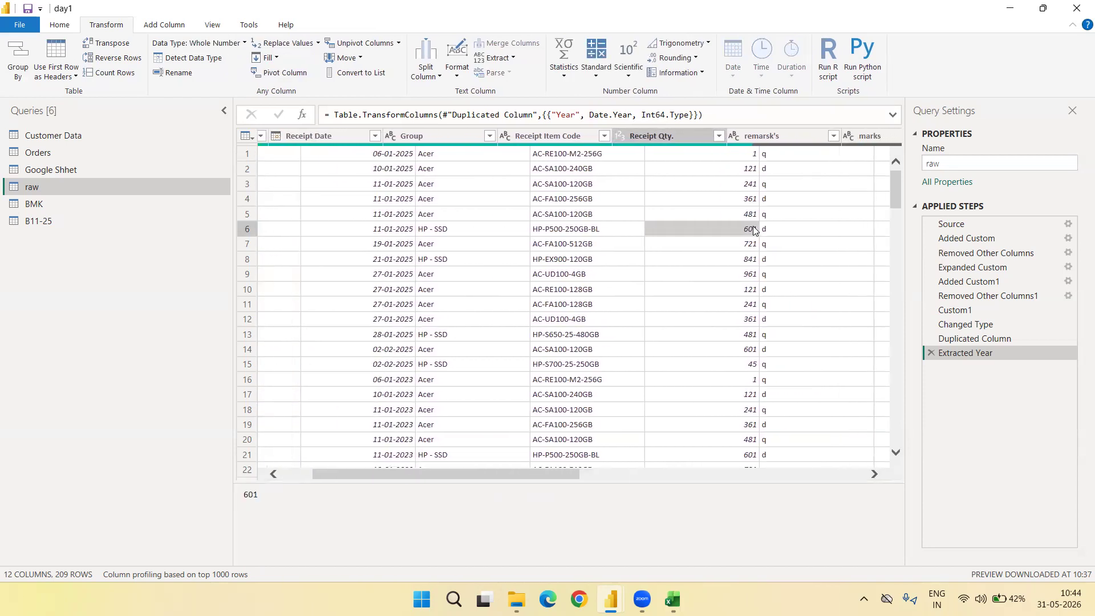
pyautogui.hscroll(-4, 753, 228)
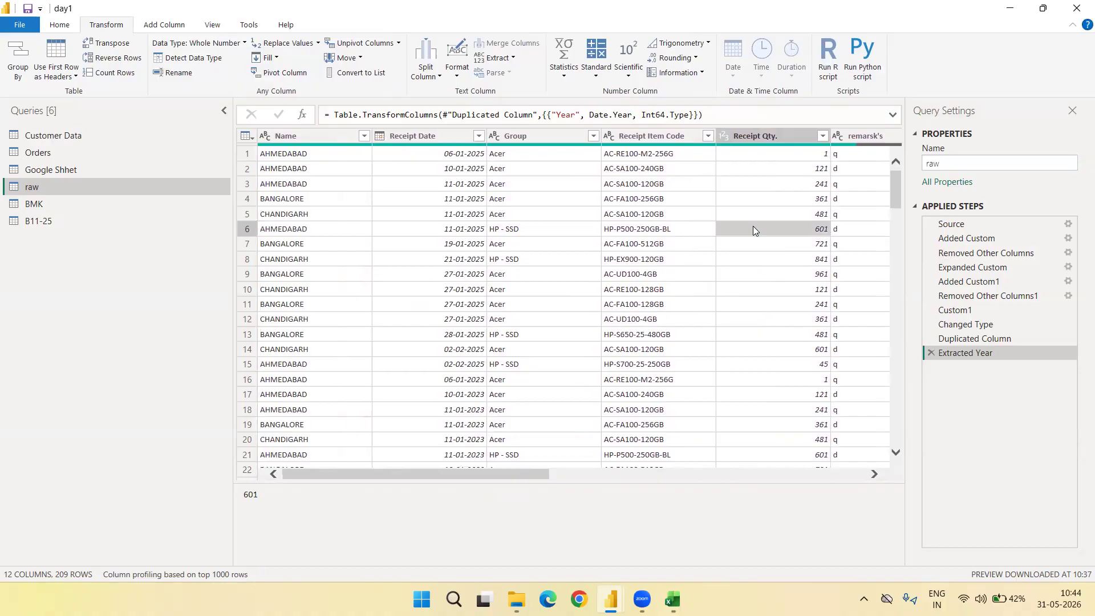
pyautogui.hscroll(5, 753, 229)
pyautogui.hscroll(-5, 752, 229)
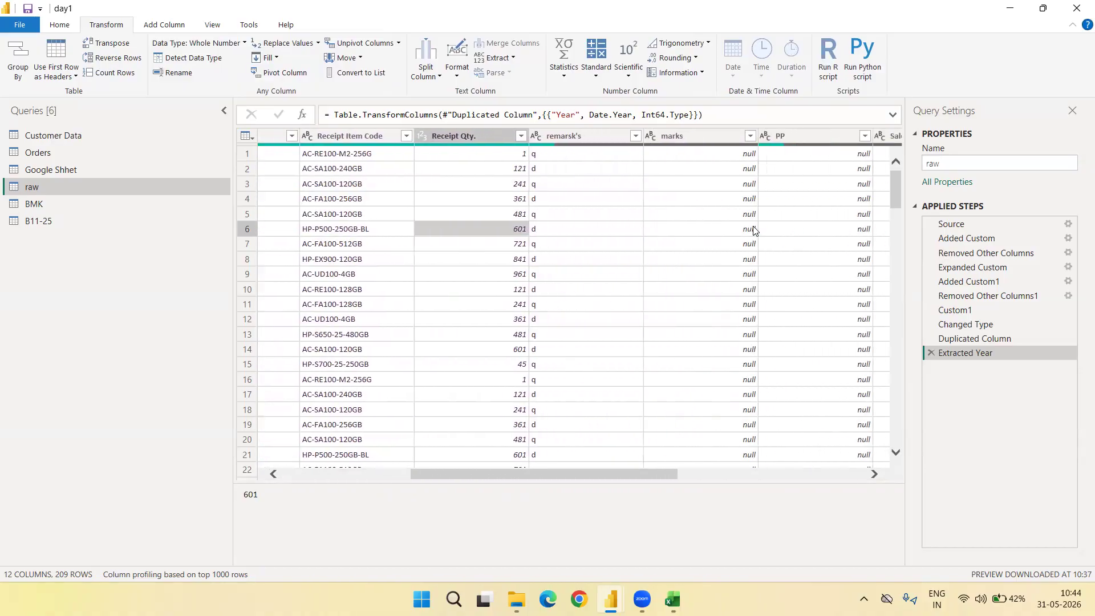
# Switch to the BMK query and start adding a column from examples based on its Group column
pyautogui.click(56, 202)
pyautogui.hscroll(2, 398, 313)
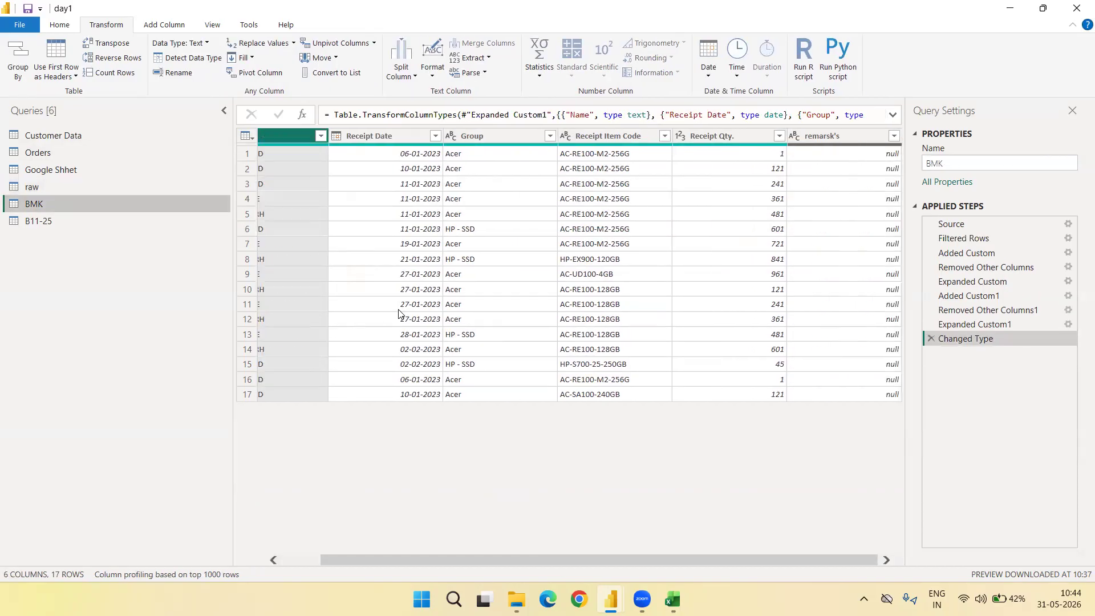
pyautogui.hscroll(-2, 463, 308)
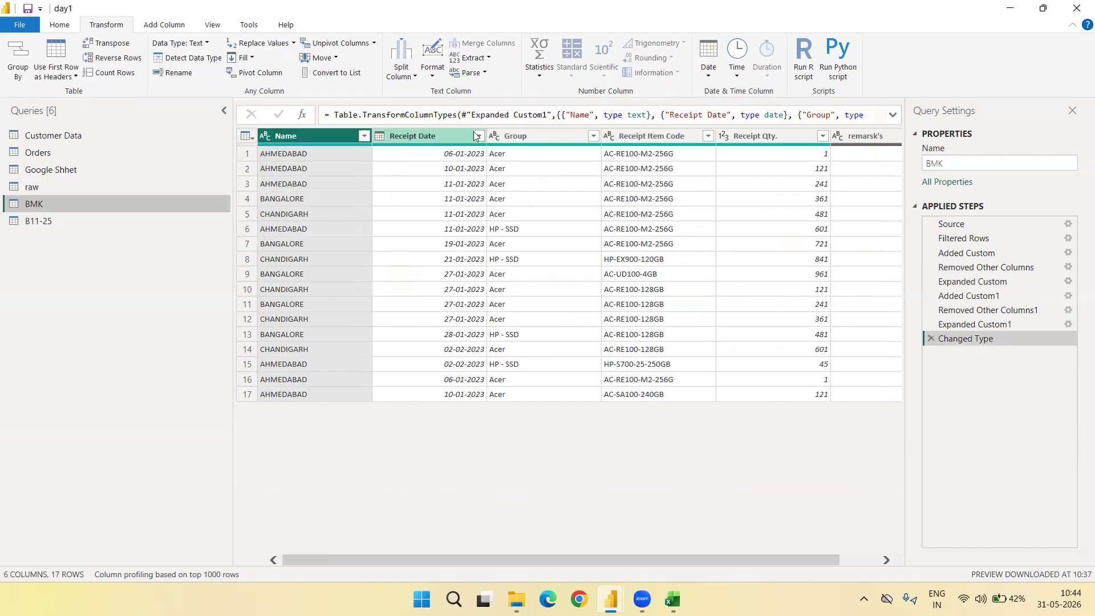
pyautogui.click(551, 138)
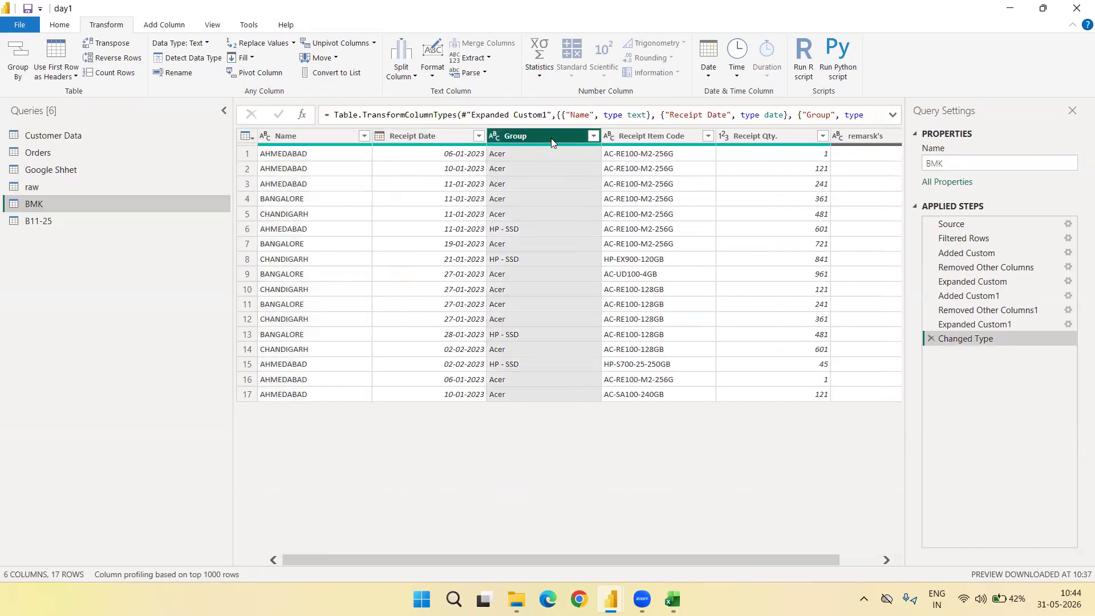
pyautogui.click(161, 25)
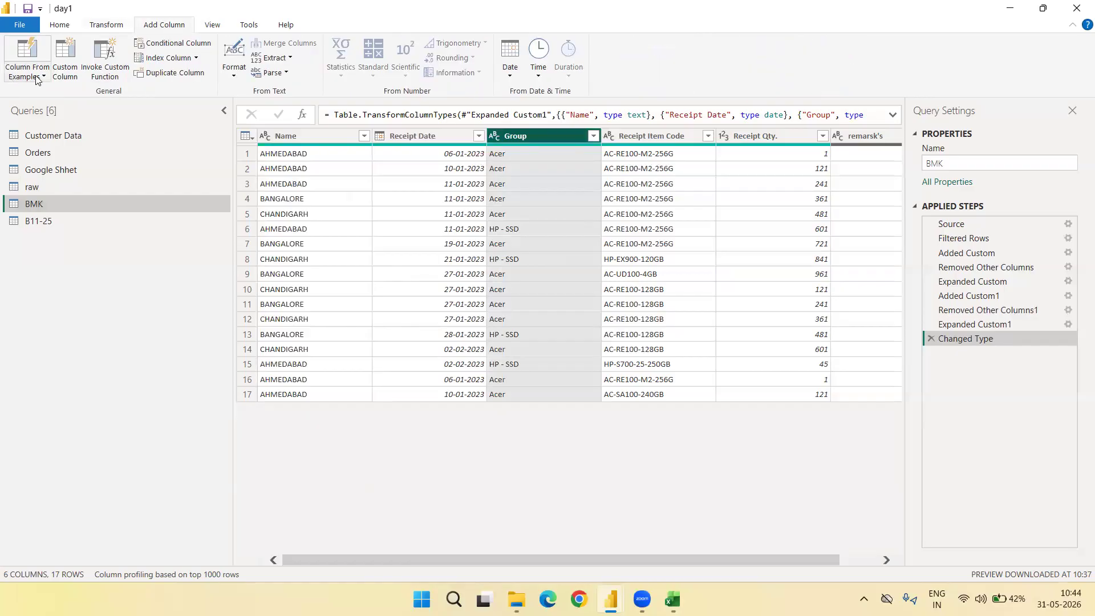
pyautogui.rightClick(525, 137)
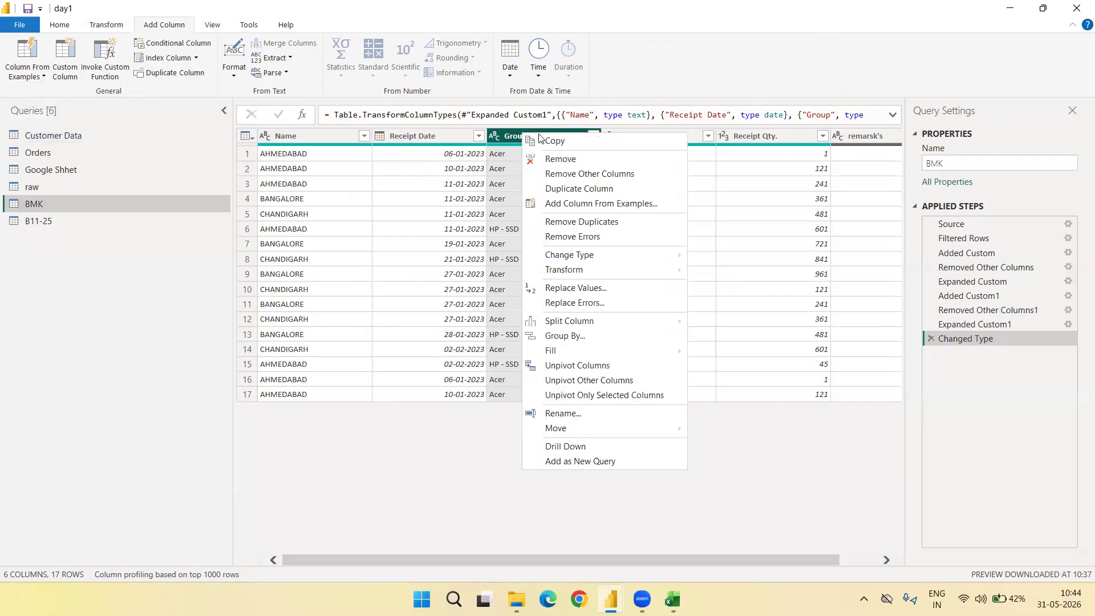
pyautogui.click(591, 205)
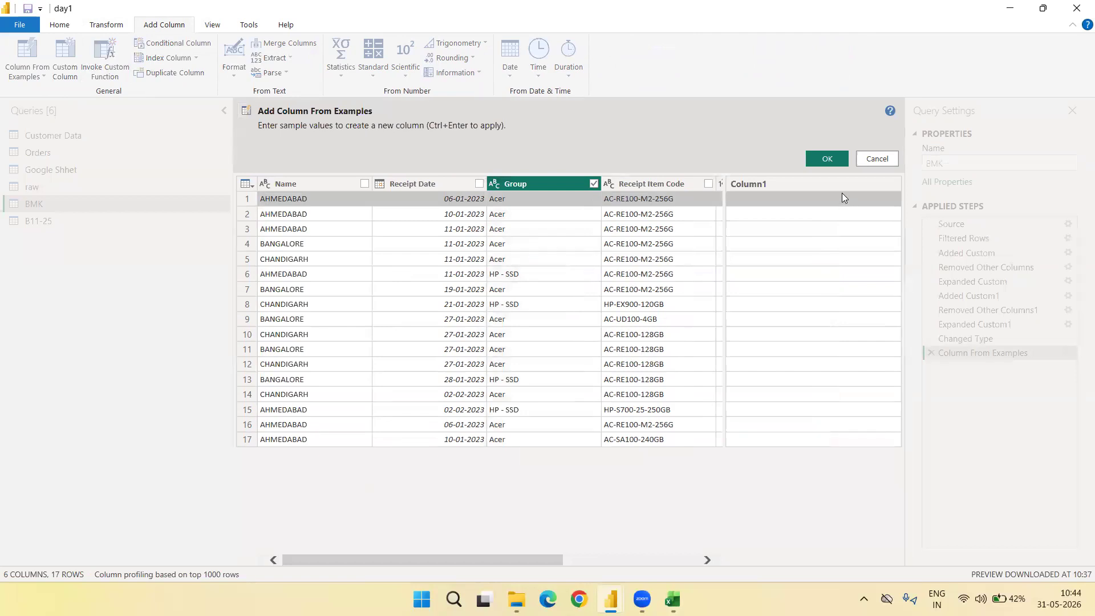
# Name the new example column Combine and select its first row for a sample value
pyautogui.click(805, 187)
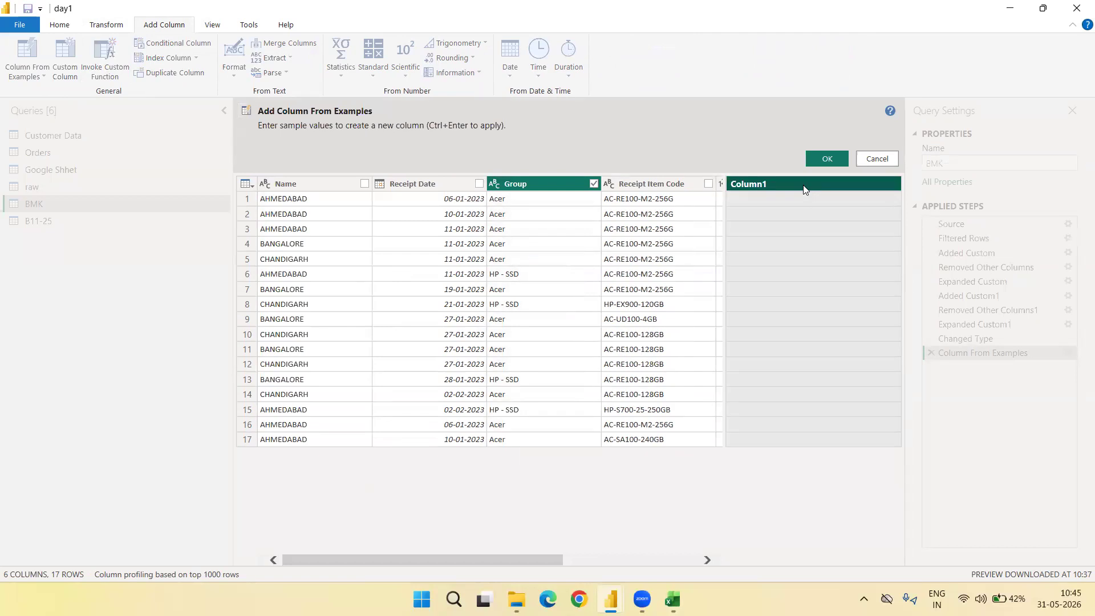
pyautogui.doubleClick(803, 185)
pyautogui.write('Cimbi')
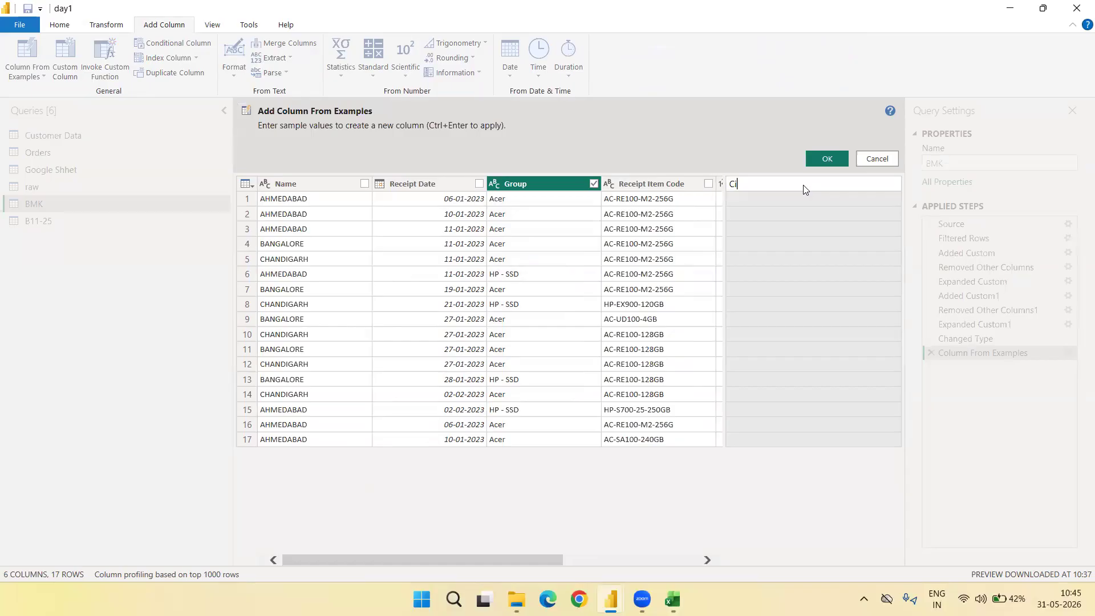
pyautogui.press('BackSpace')
pyautogui.press('BackSpace')
pyautogui.press('BackSpace')
pyautogui.press('BackSpace')
pyautogui.write('ombine')
pyautogui.click(763, 198)
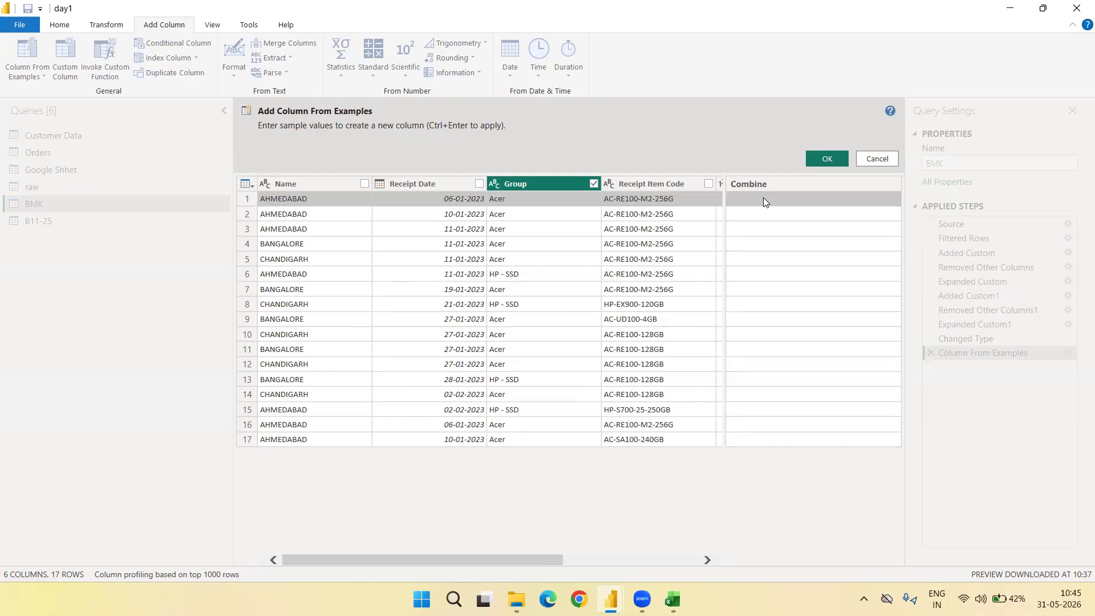
# Enter Acer-Amhedabad as the first row's sample value so the remaining Combine rows are filled in
pyautogui.write('Acer')
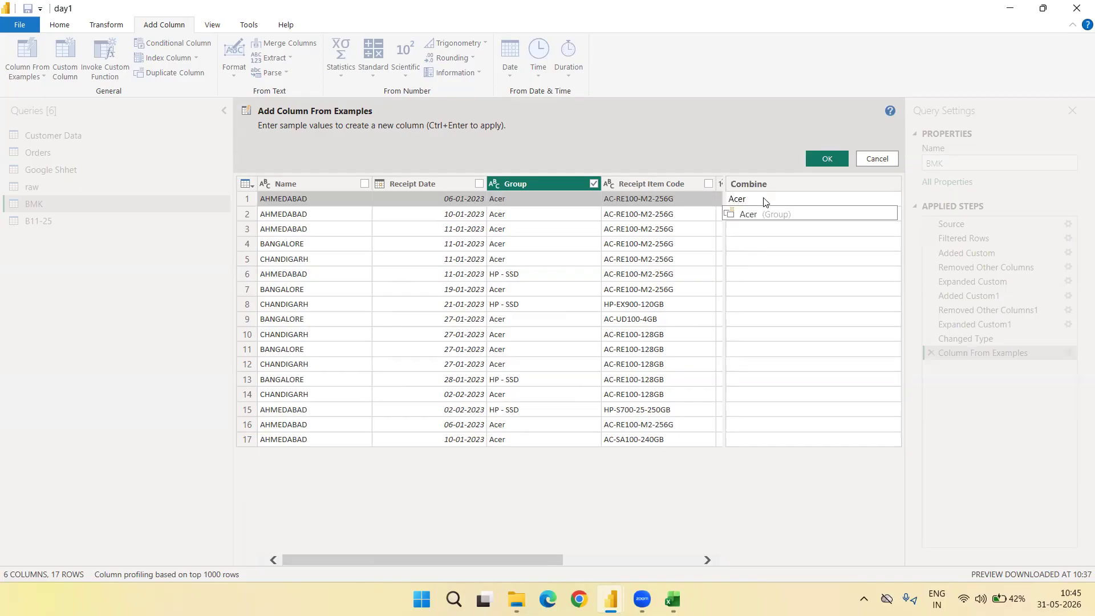
pyautogui.write('-')
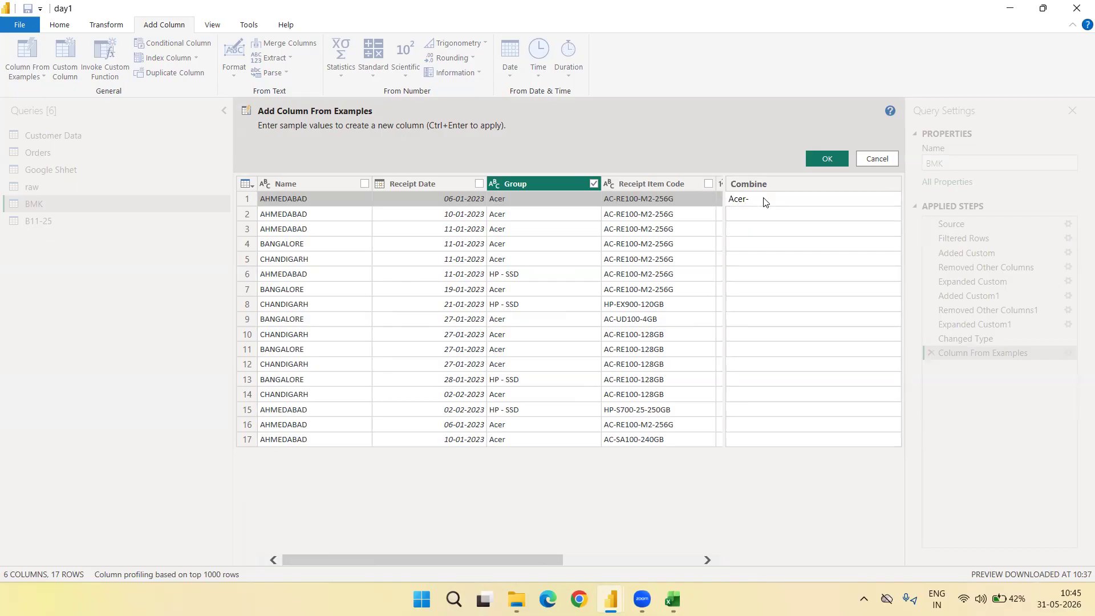
pyautogui.write('Amhedabad')
pyautogui.press('Return')
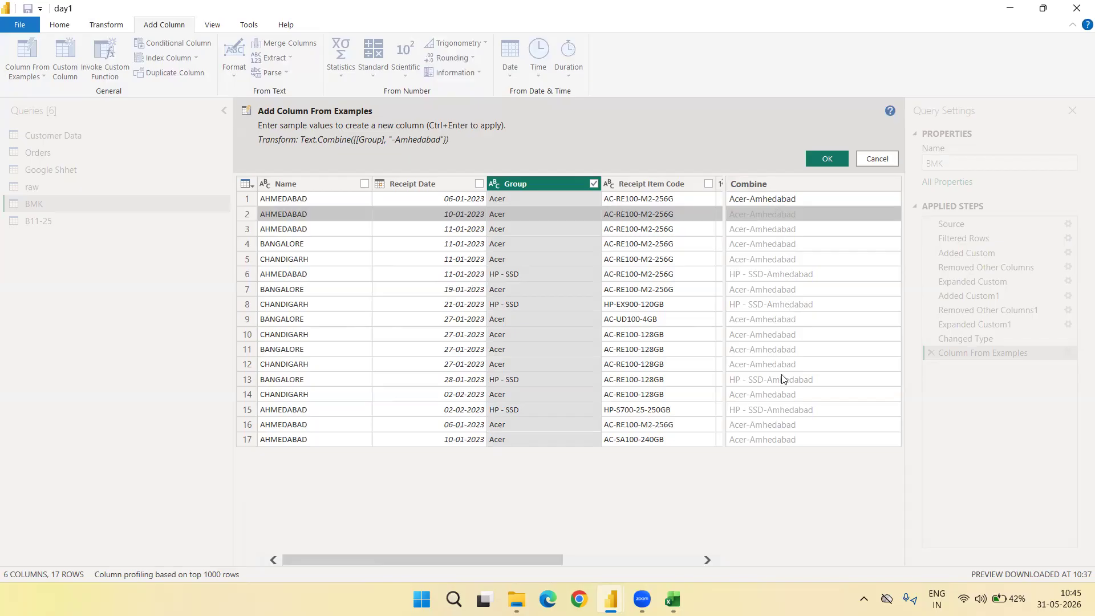
pyautogui.write('`')
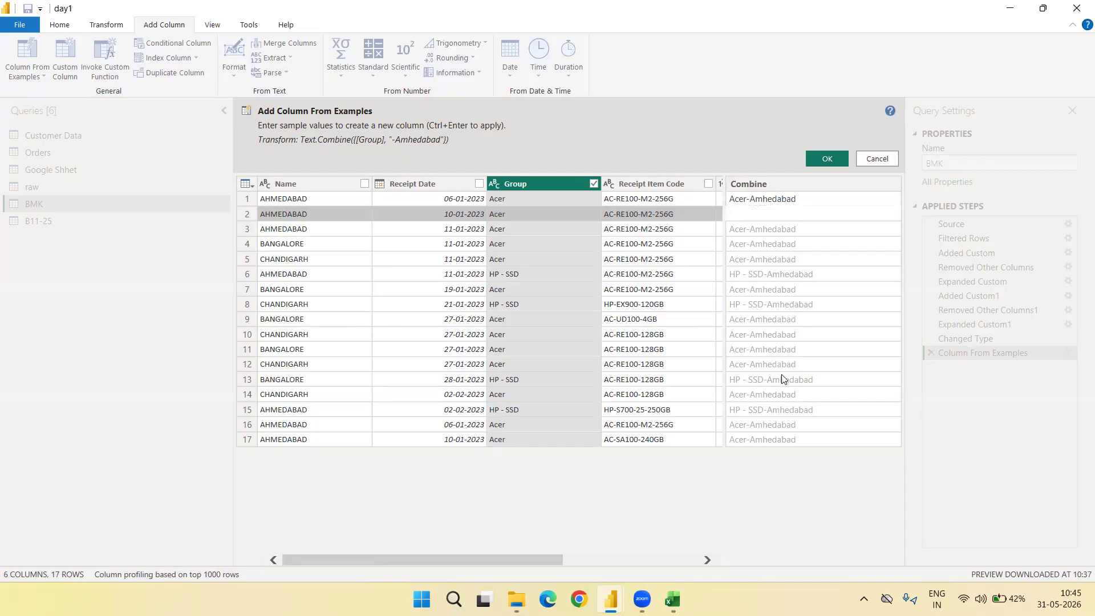
pyautogui.write('Ac')
pyautogui.press('BackSpace')
pyautogui.press('BackSpace')
pyautogui.press('Tab')
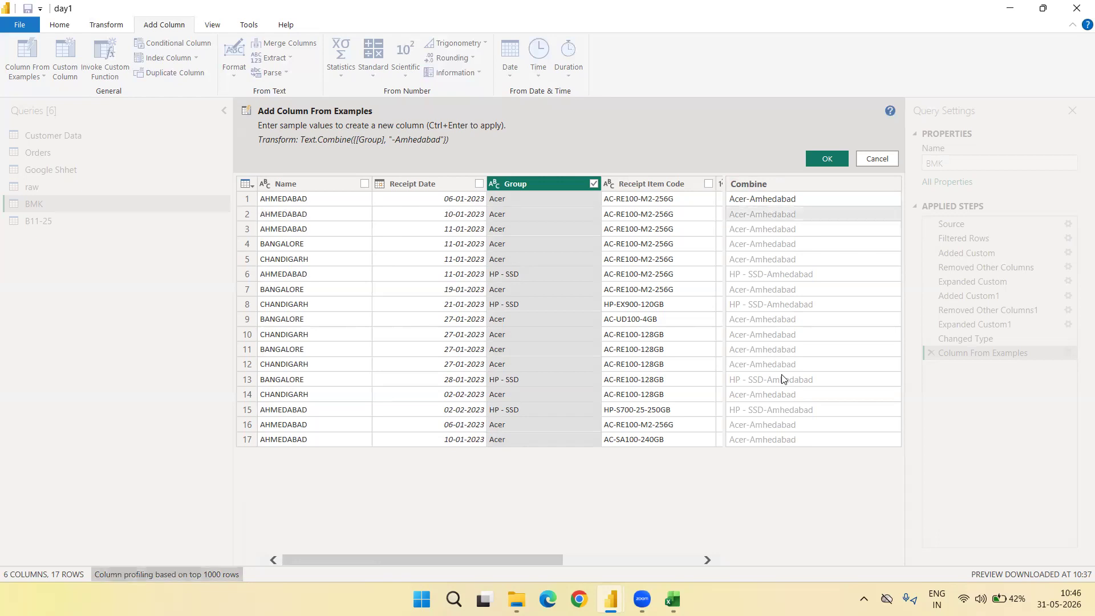
pyautogui.press('Tab')
# Accept the example-based Combine column into the BMK query and compare it with the other columns
pyautogui.click(827, 160)
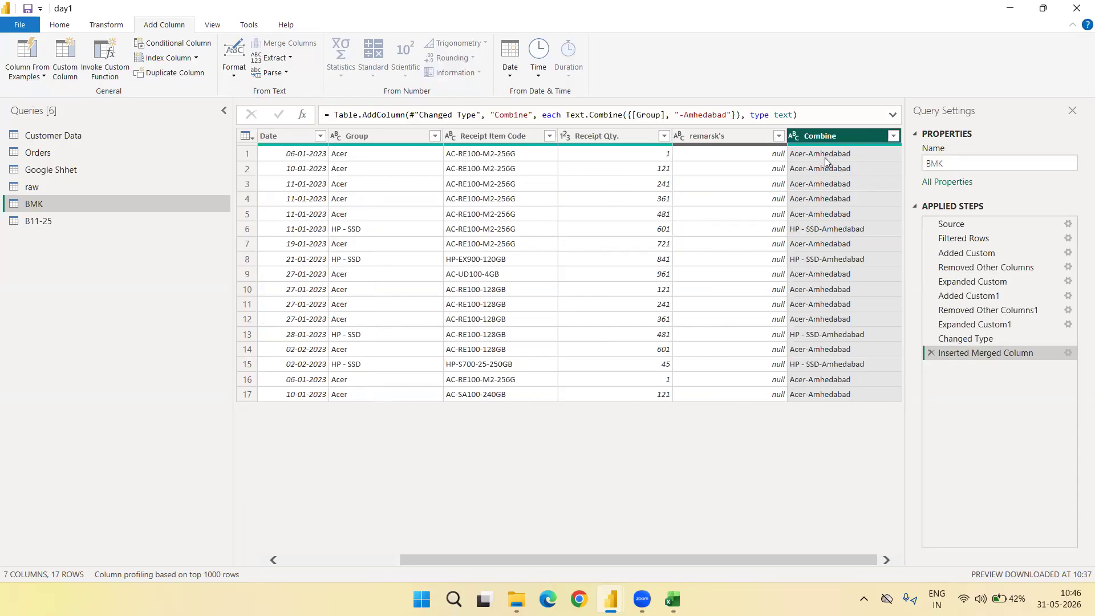
pyautogui.hscroll(-3, 396, 194)
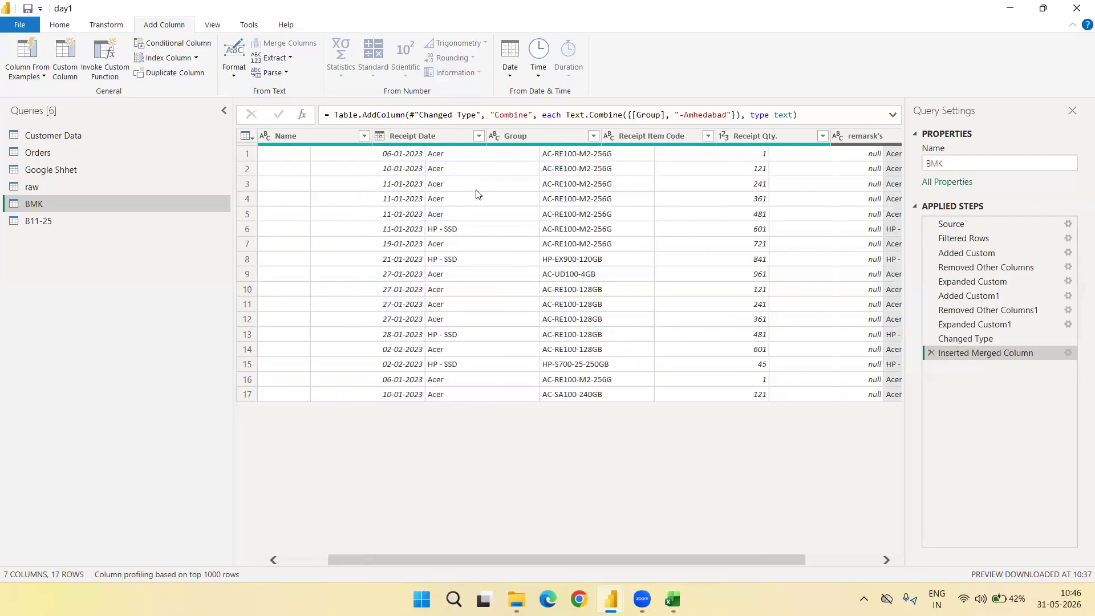
pyautogui.hscroll(3, 869, 159)
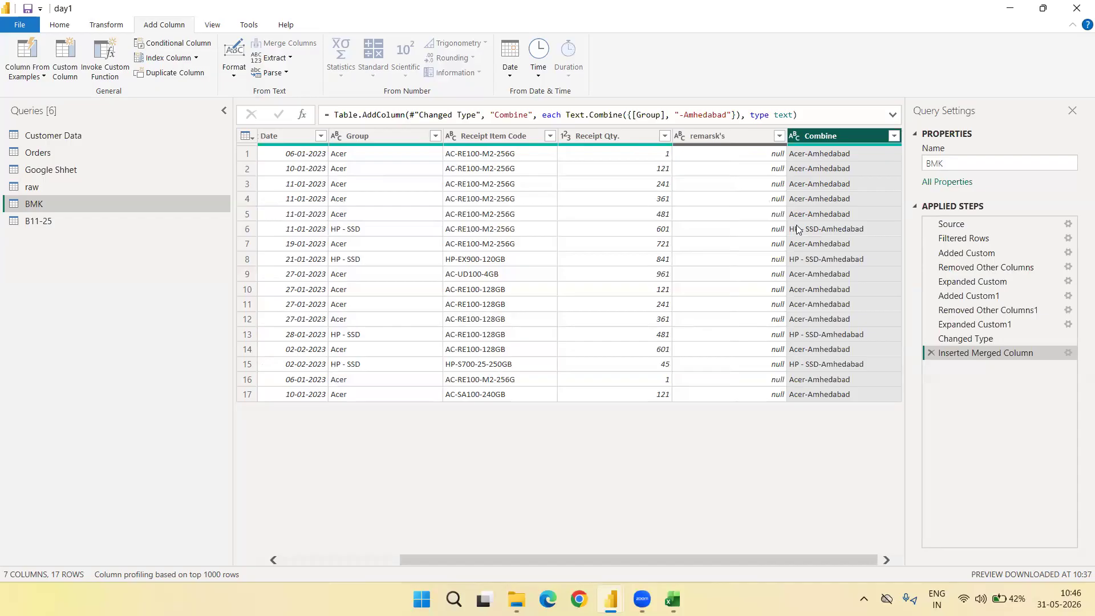
# Switch to the Customer Data query and refresh its outdated preview
pyautogui.click(66, 186)
pyautogui.hotkey('alt', 'Tab')
pyautogui.hotkey('alt', 'Tab')
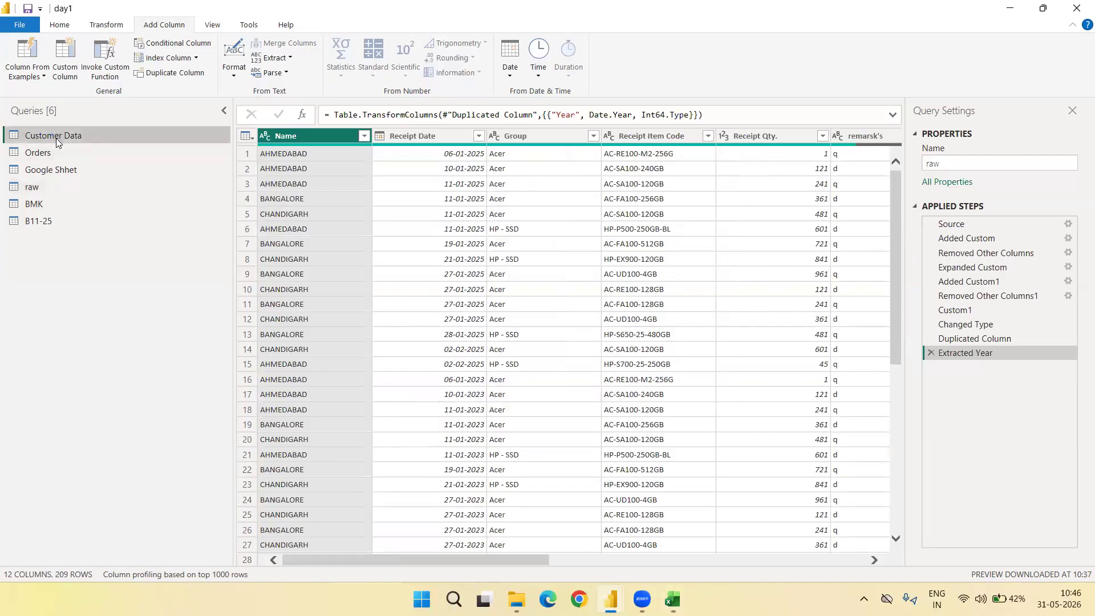
pyautogui.click(58, 141)
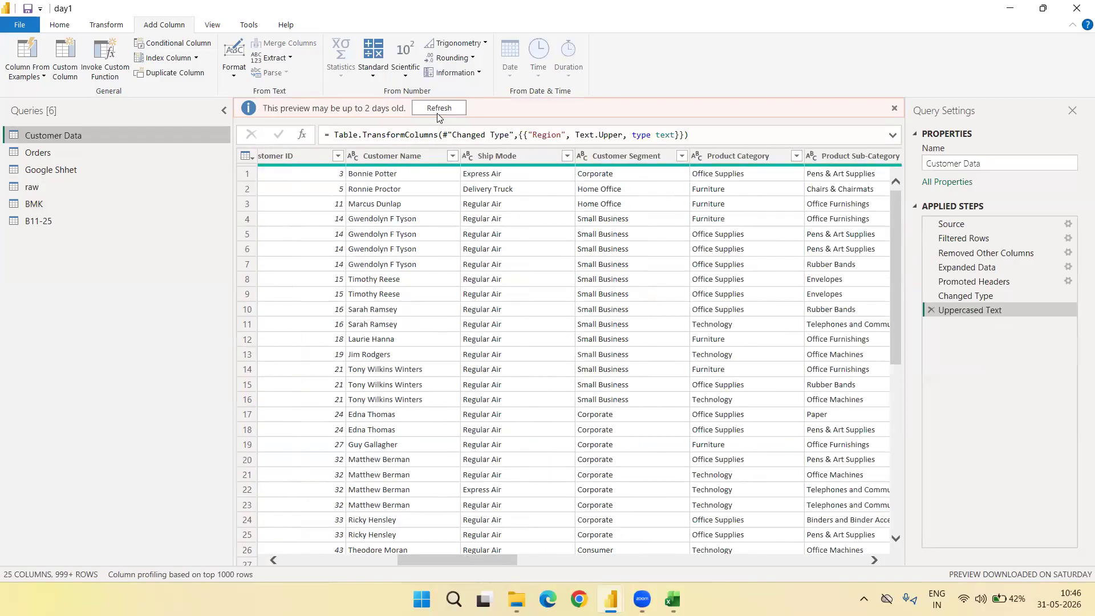
pyautogui.click(439, 109)
pyautogui.hotkey('alt', 'Tab')
pyautogui.press('Escape')
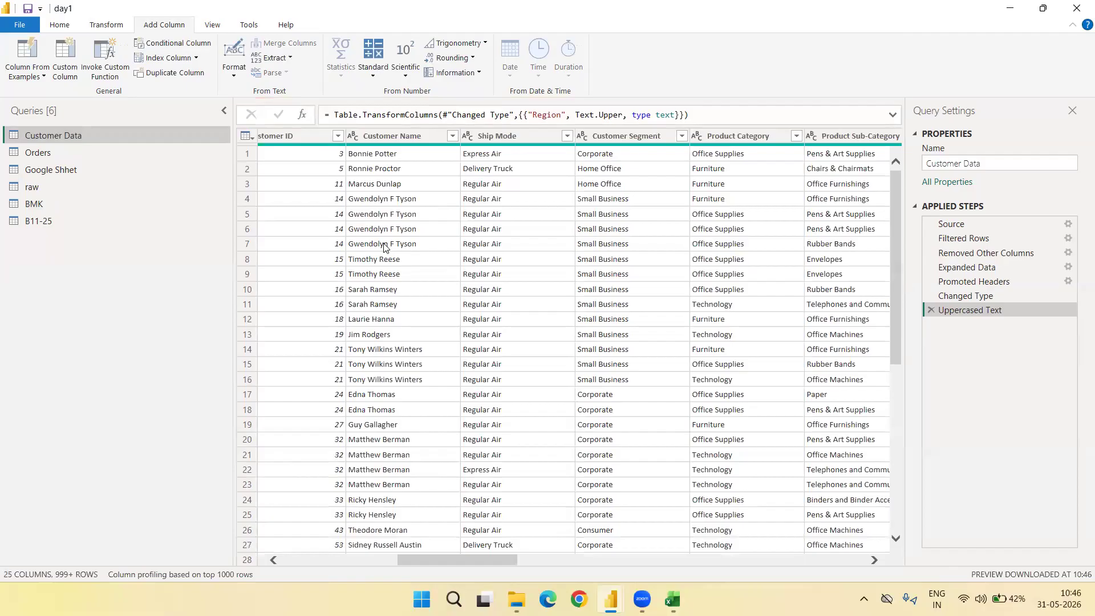
# Look through the operations available for the Order Priority column of Customer Data
pyautogui.hscroll(-5, 397, 173)
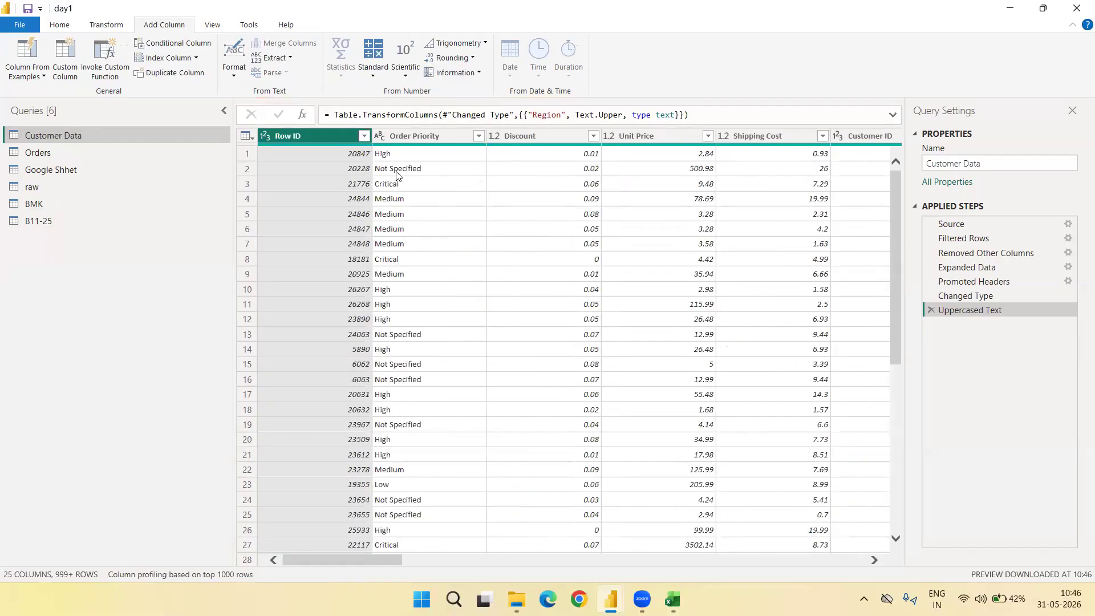
pyautogui.rightClick(408, 141)
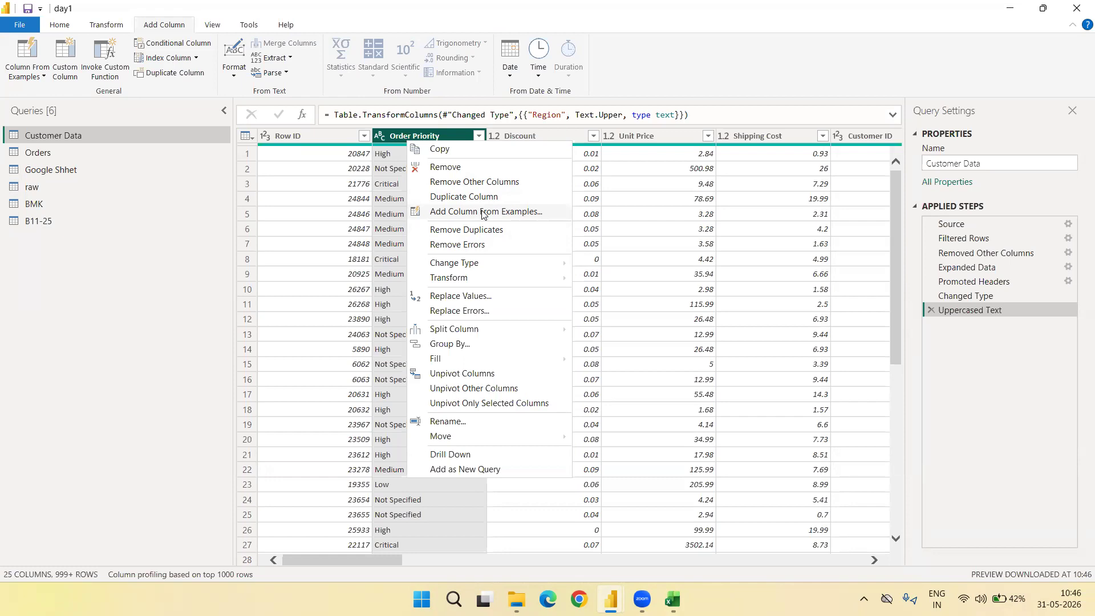
pyautogui.click(617, 221)
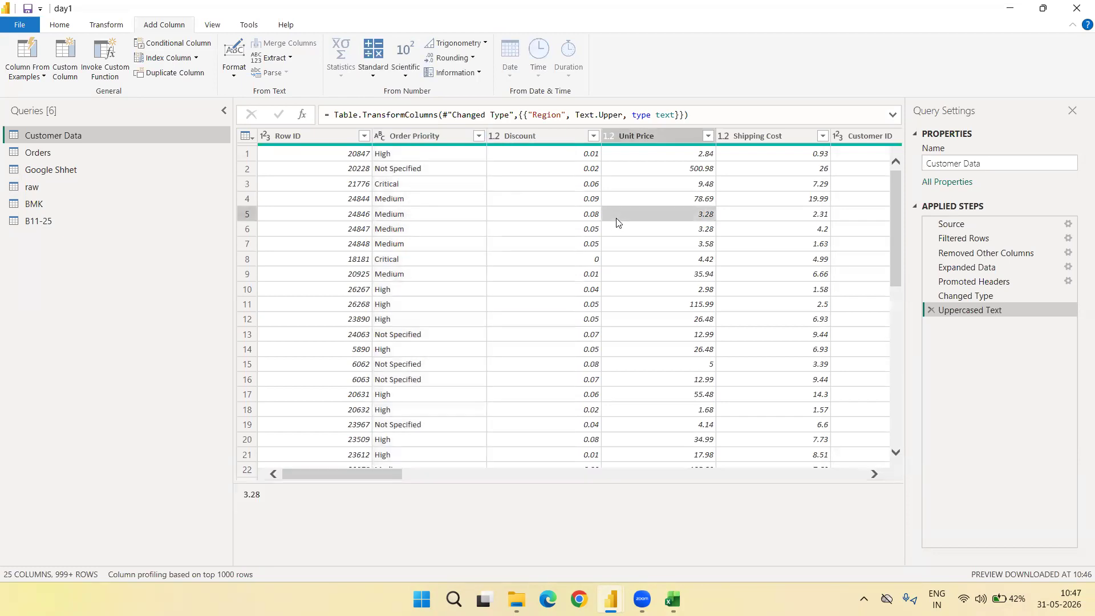
# Remove duplicate rows based on all columns of the Customer Data query and check the rows
pyautogui.hscroll(5, 616, 222)
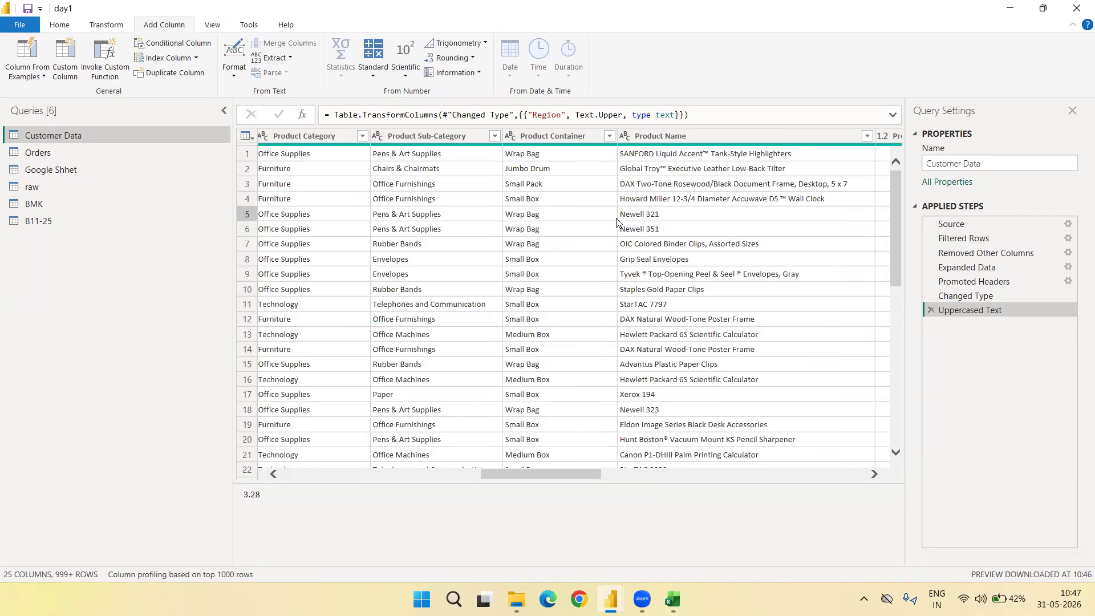
pyautogui.hscroll(-6, 616, 223)
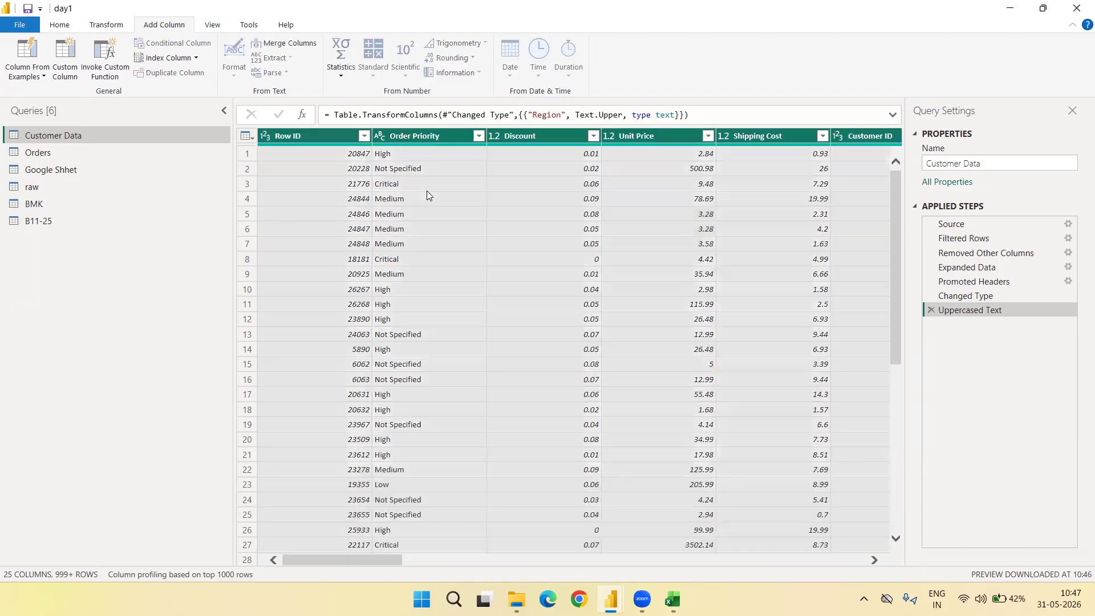
pyautogui.rightClick(320, 142)
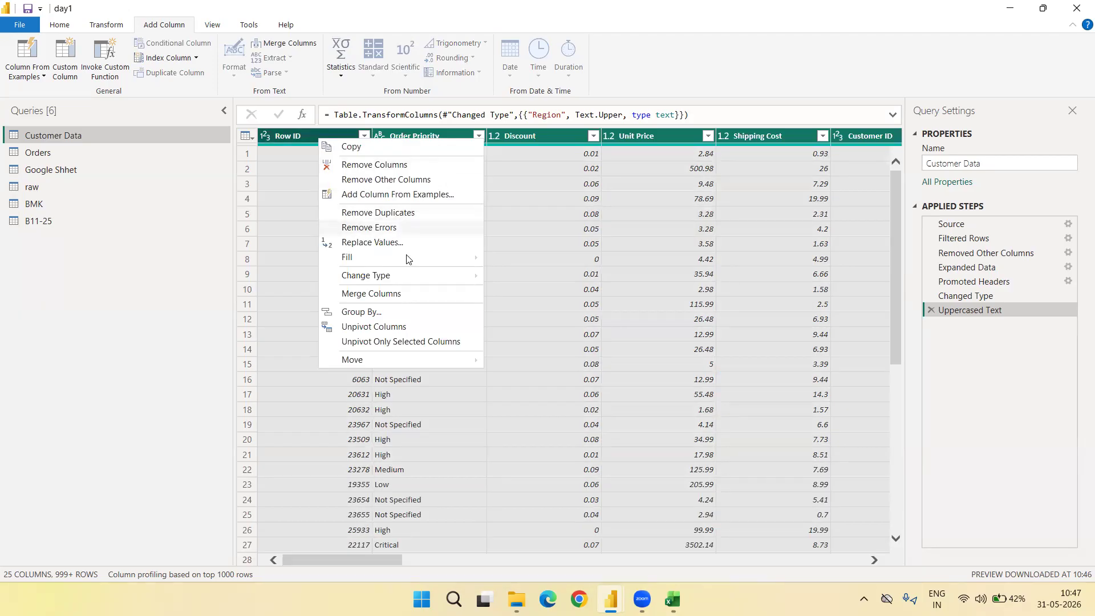
pyautogui.click(402, 217)
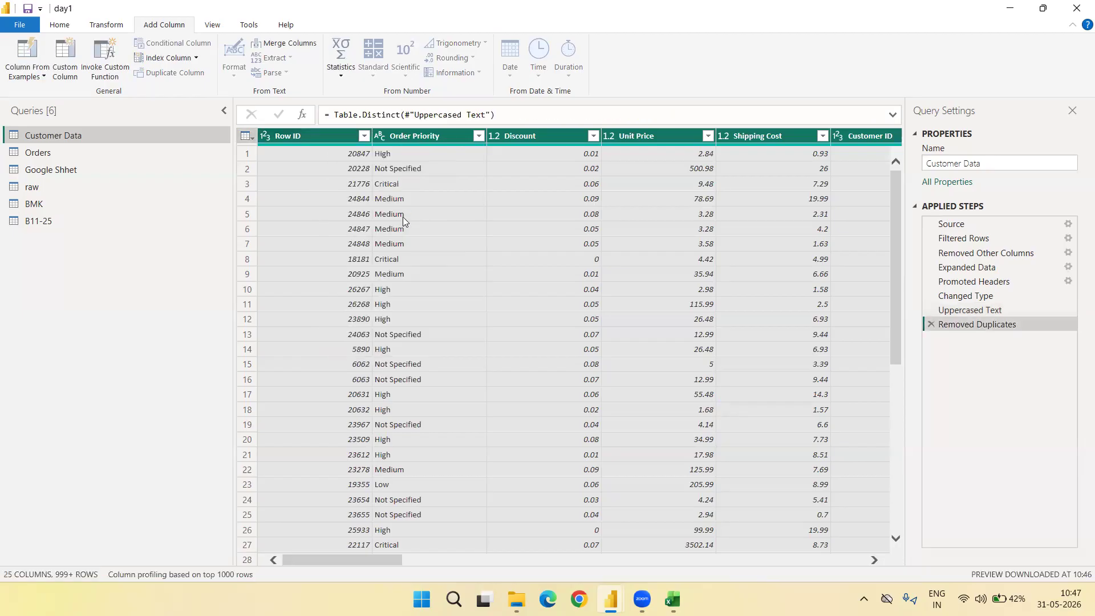
pyautogui.hscroll(15, 619, 390)
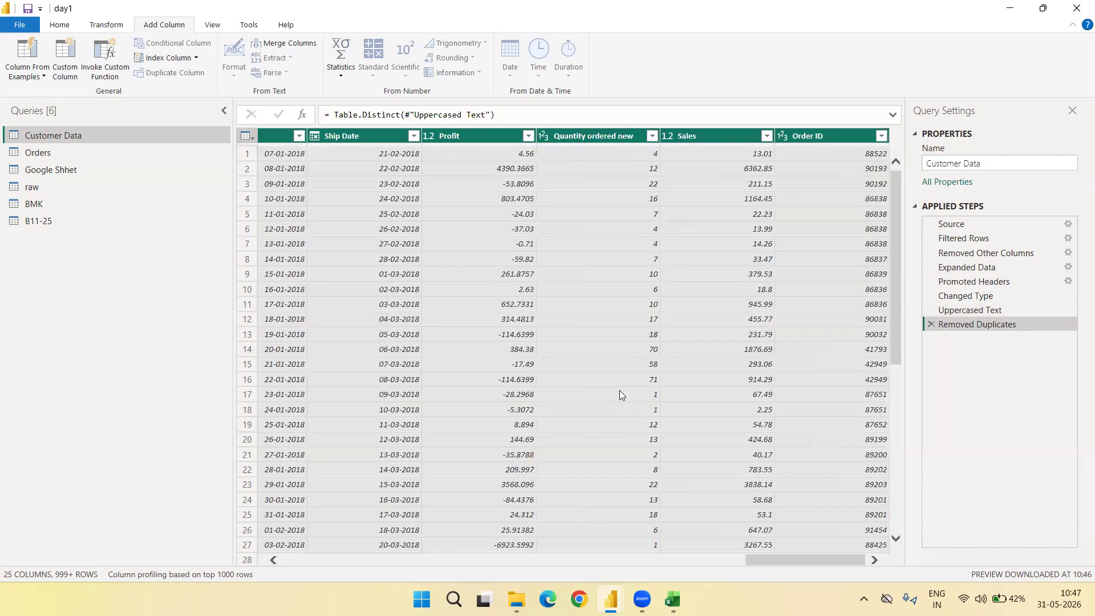
pyautogui.hscroll(-15, 619, 390)
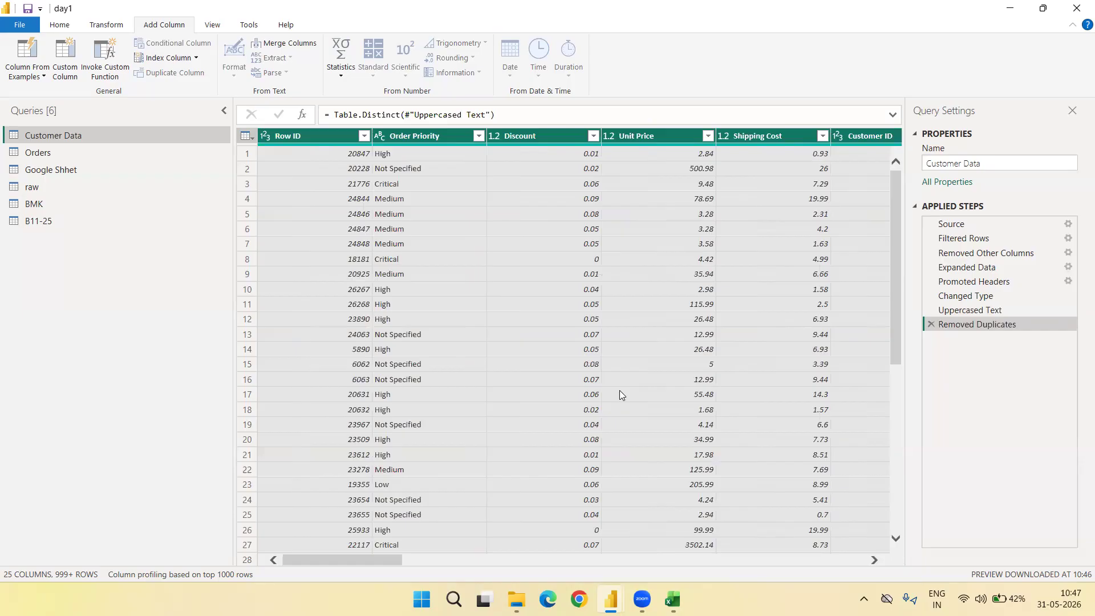
pyautogui.click(821, 338)
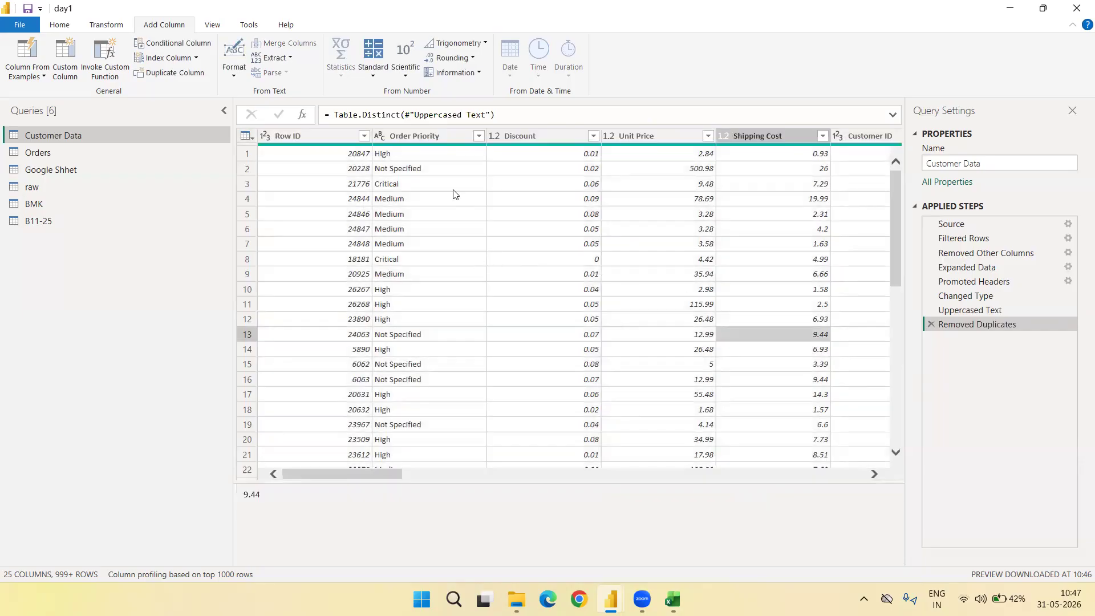
# Try removing duplicates based on the Order Priority column only, and delete that applied step again
pyautogui.click(427, 137)
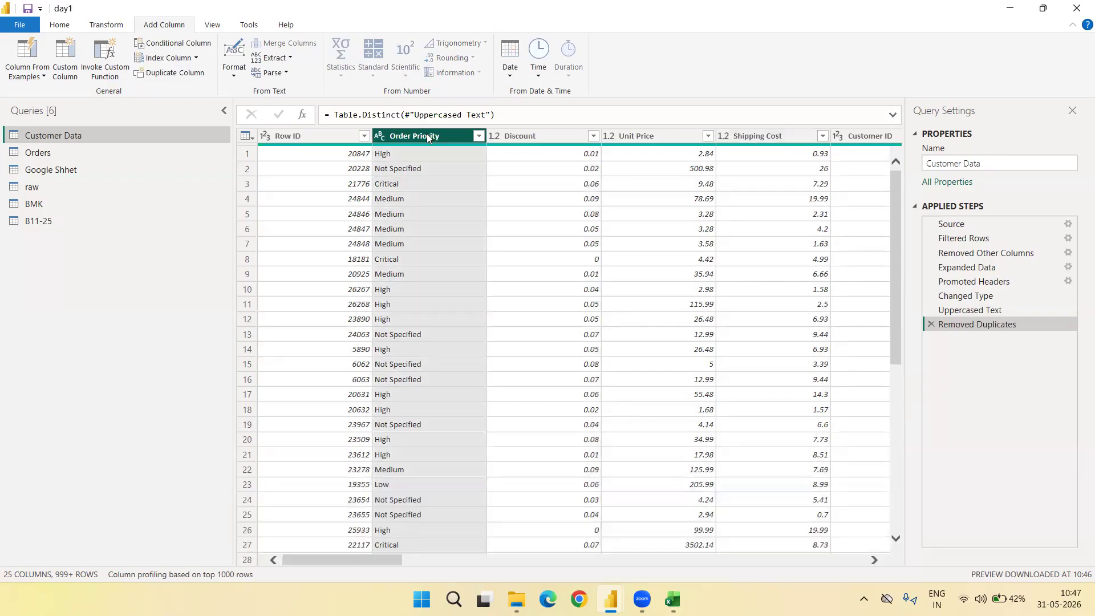
pyautogui.rightClick(429, 138)
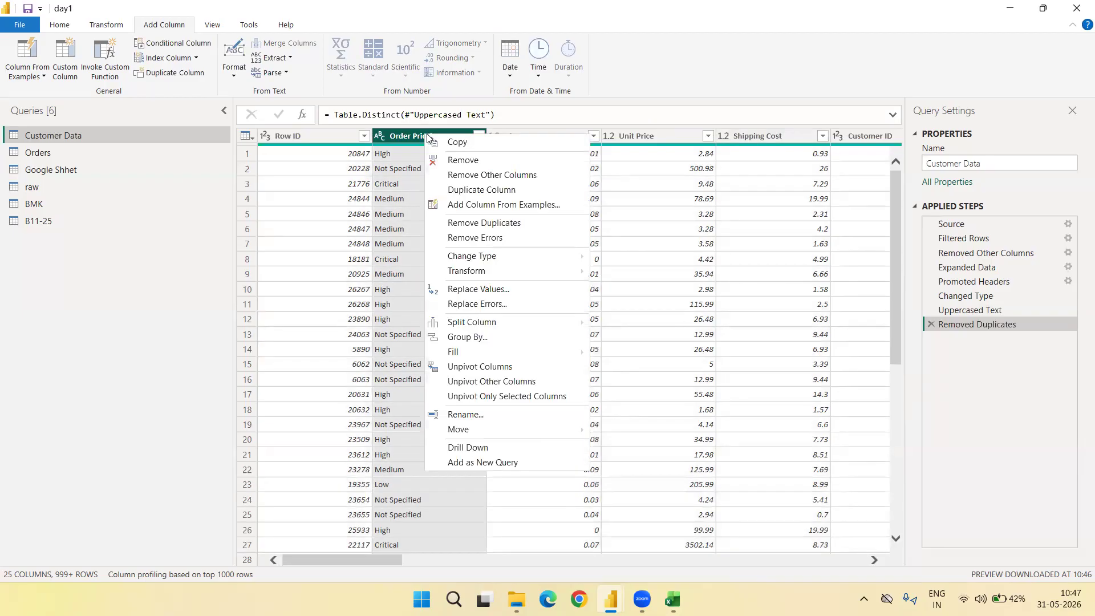
pyautogui.click(485, 223)
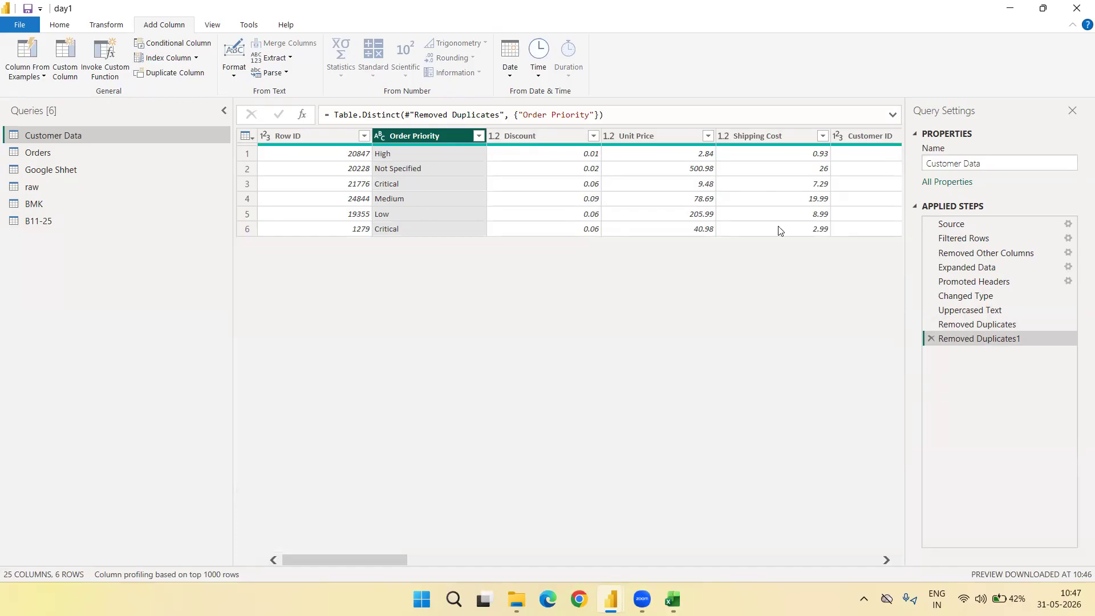
pyautogui.click(932, 339)
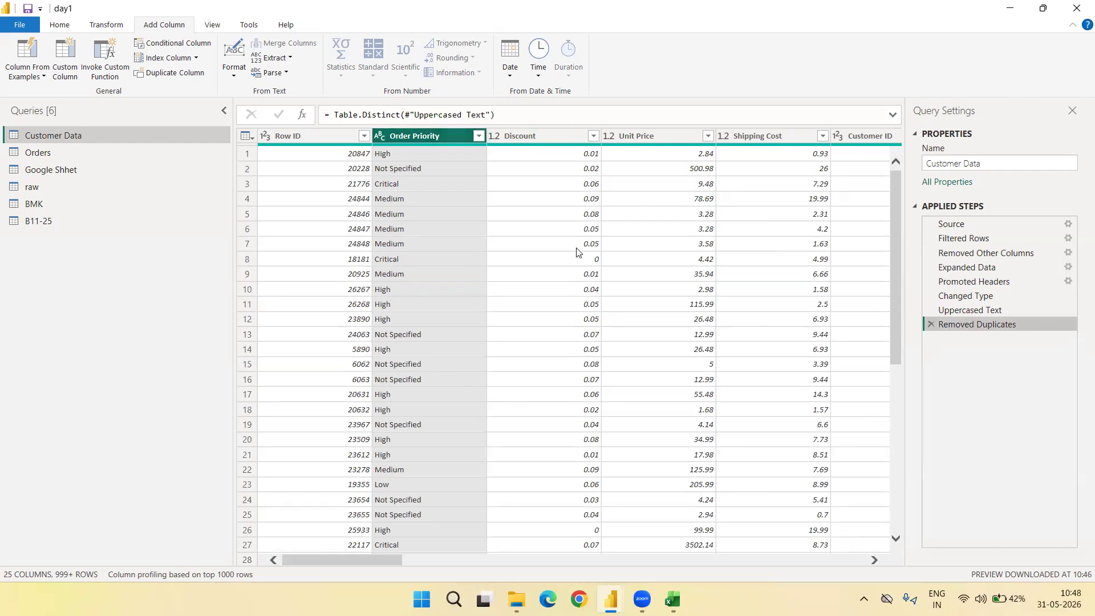
# Examine the Customer Data columns from Order Priority through the product fields for candidates to deduplicate by
pyautogui.hscroll(5, 579, 320)
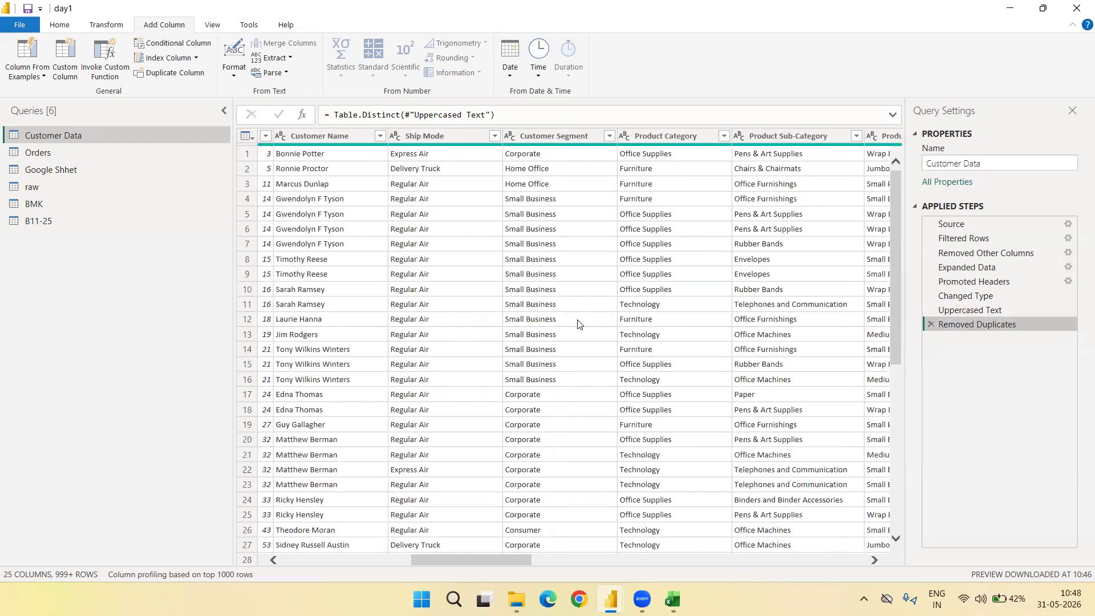
pyautogui.hscroll(-5, 579, 323)
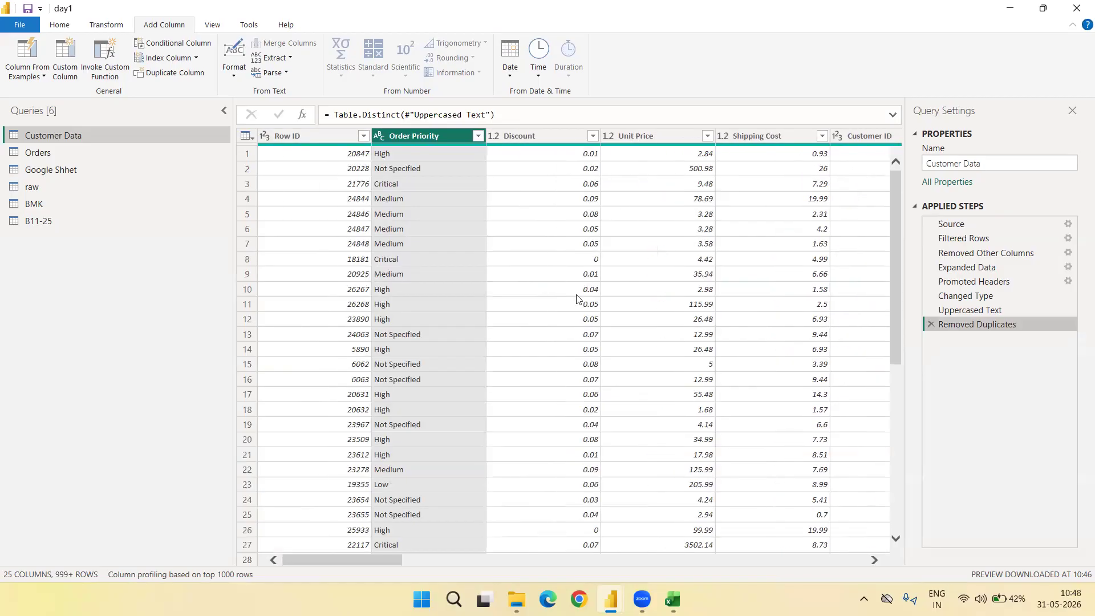
pyautogui.hscroll(4, 577, 298)
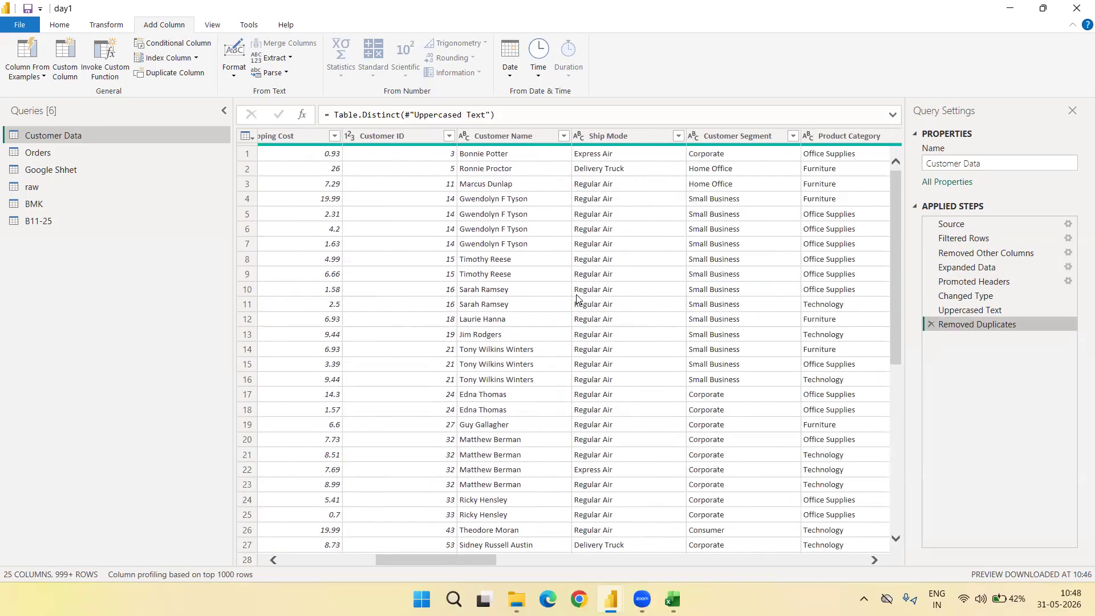
pyautogui.hscroll(3, 578, 298)
pyautogui.hscroll(-2, 577, 297)
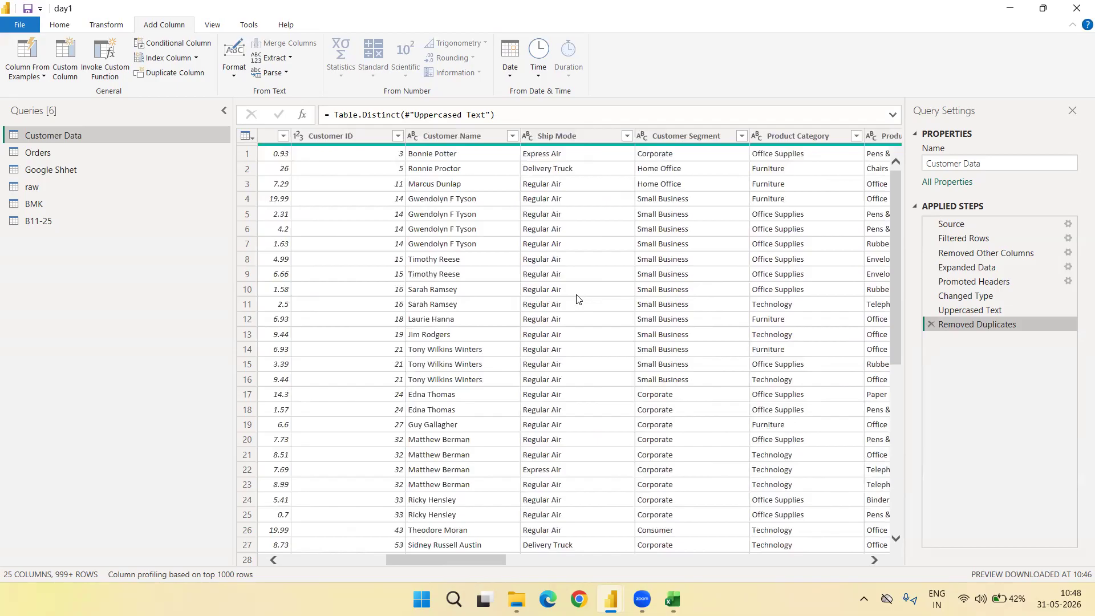
pyautogui.click(578, 139)
pyautogui.press('Left')
pyautogui.press('Left')
pyautogui.press('Left')
pyautogui.press('Left')
pyautogui.press('Left')
pyautogui.press('Left')
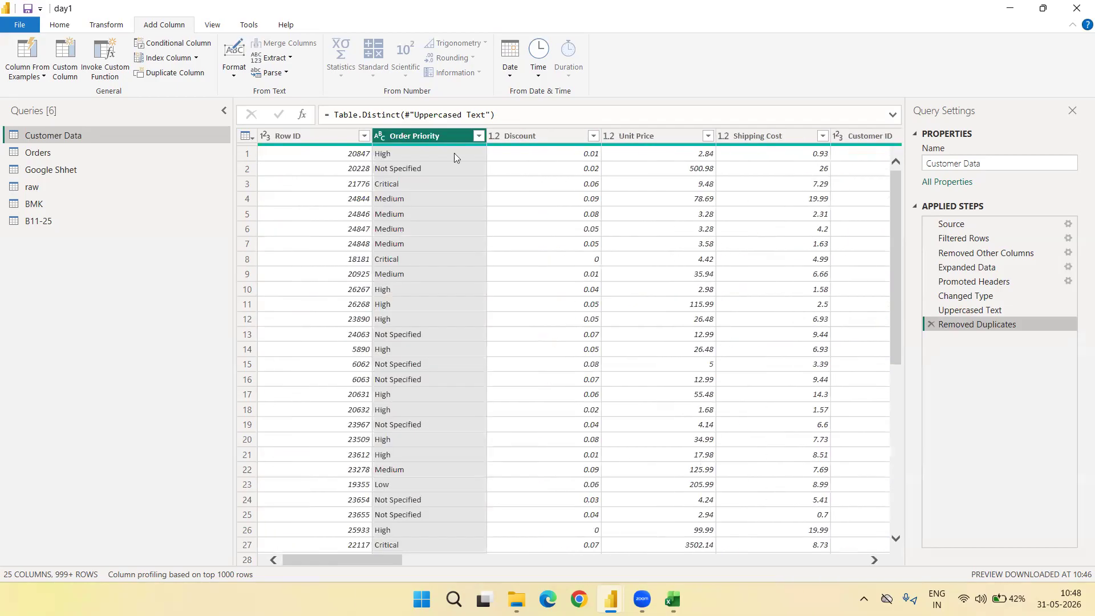
# Try removing duplicates based on Order Priority, Customer Segment, Product Category and Product Container, and delete that applied step again
pyautogui.hscroll(3, 490, 208)
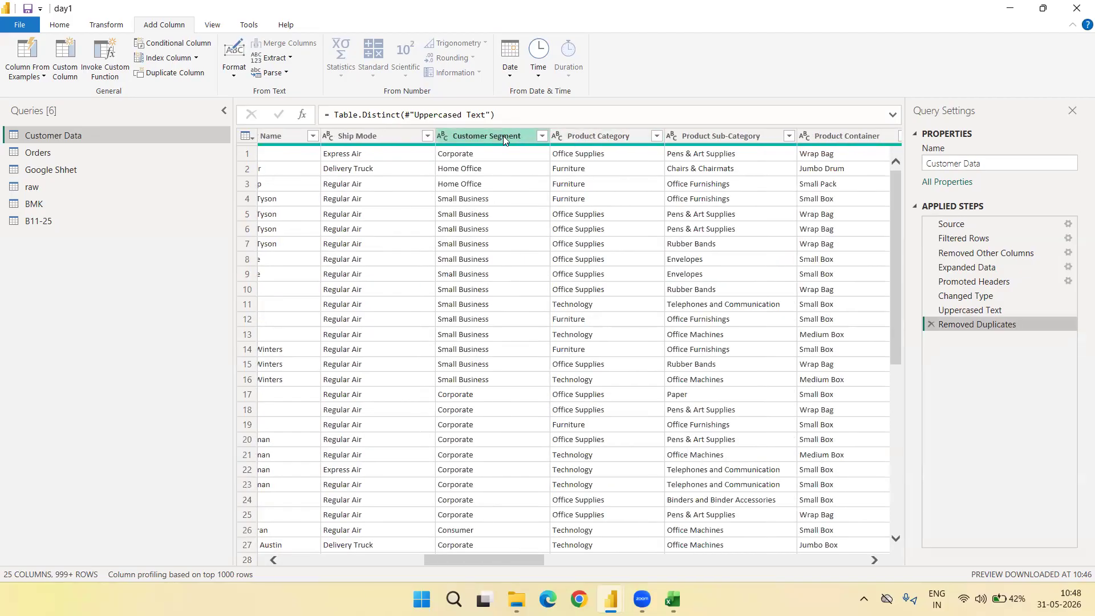
pyautogui.click(483, 136)
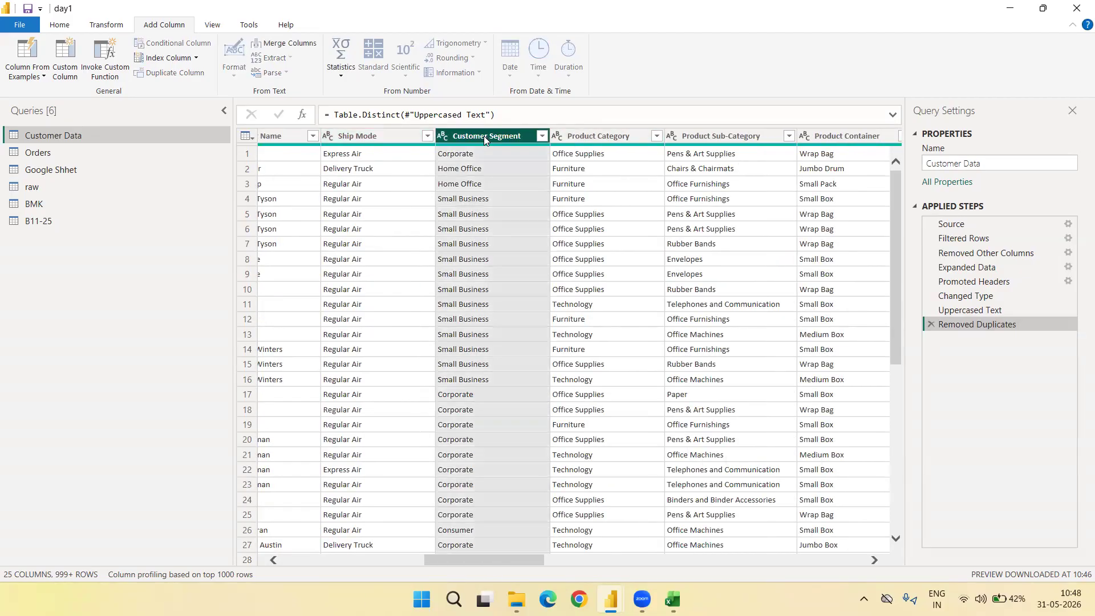
pyautogui.keyDown('ctrl'); pyautogui.click(584, 138); pyautogui.keyUp('ctrl')
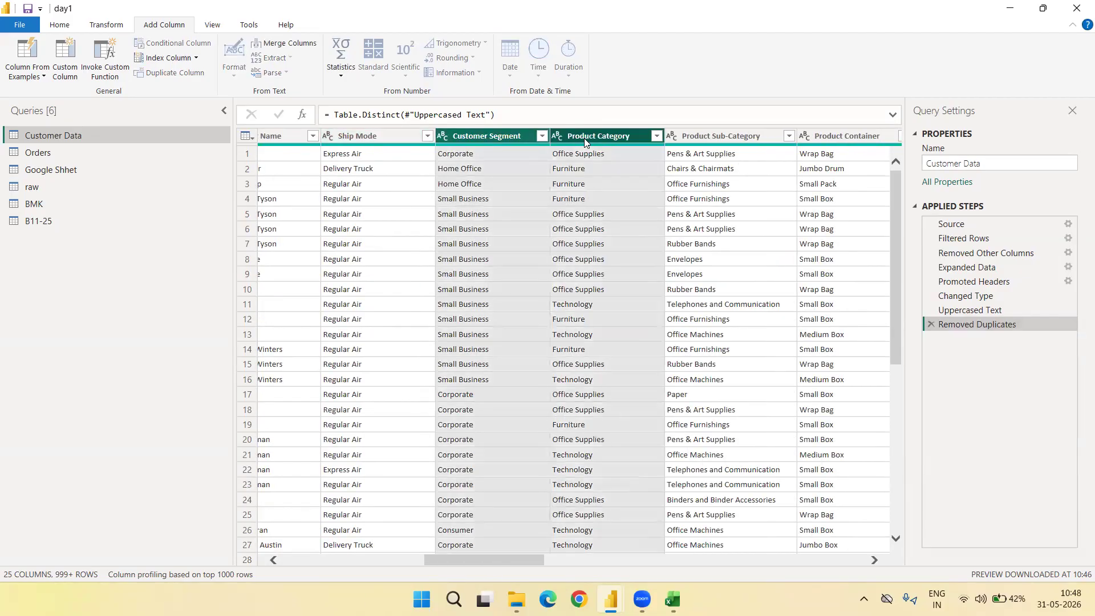
pyautogui.keyDown('ctrl'); pyautogui.click(828, 137); pyautogui.keyUp('ctrl')
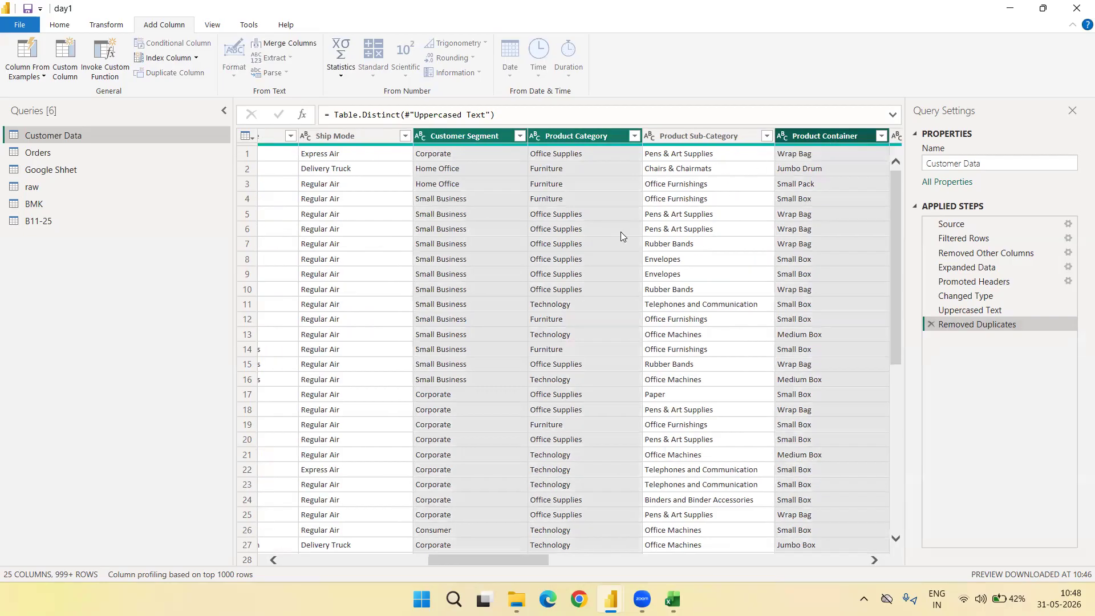
pyautogui.hscroll(3, 621, 237)
pyautogui.hscroll(-2, 621, 236)
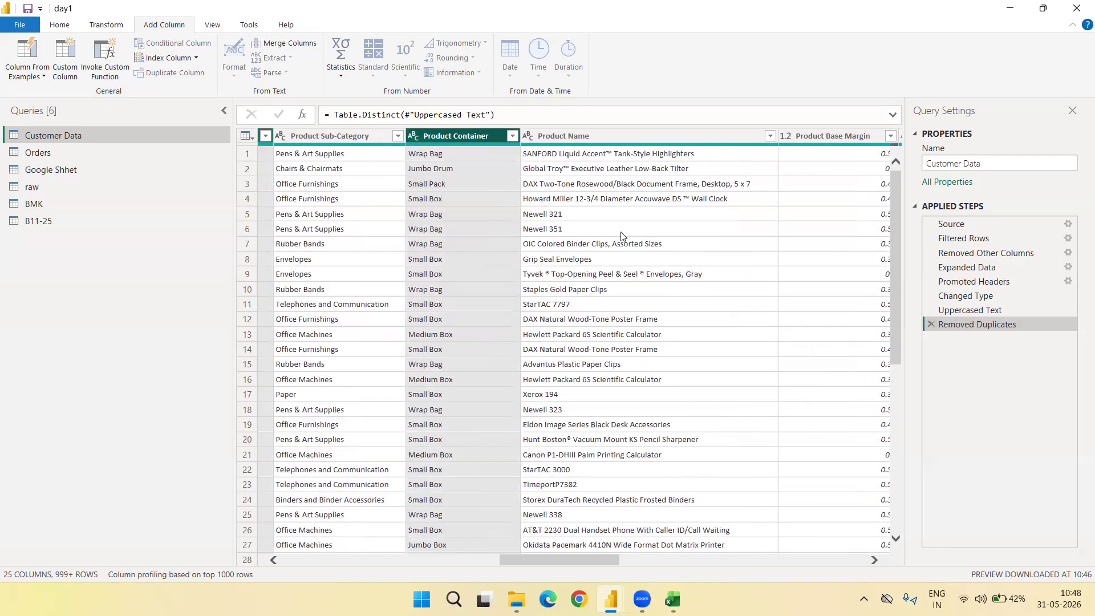
pyautogui.rightClick(478, 138)
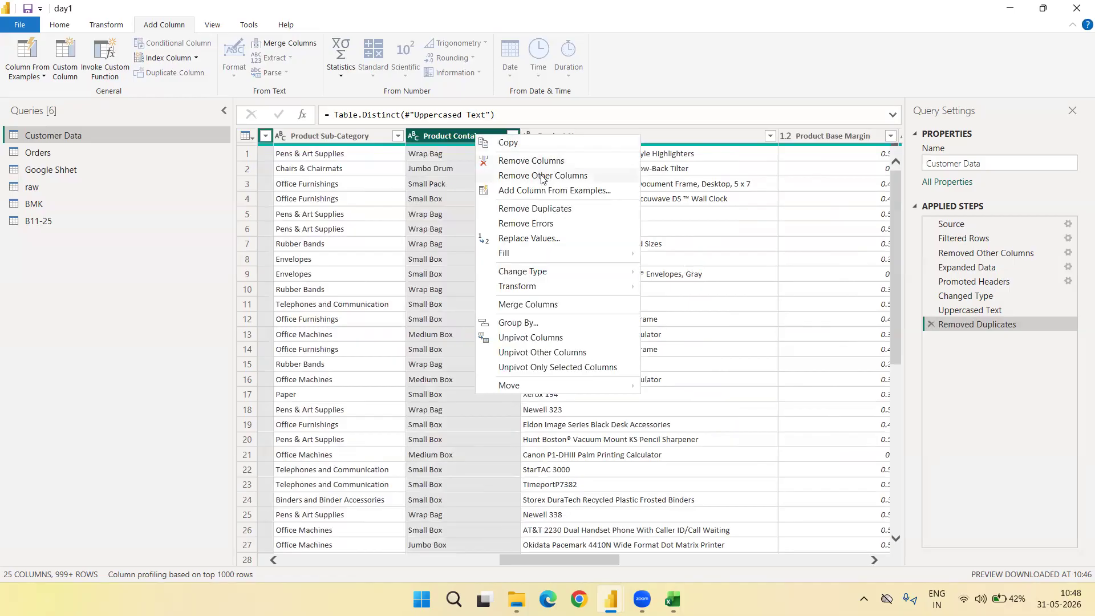
pyautogui.click(545, 209)
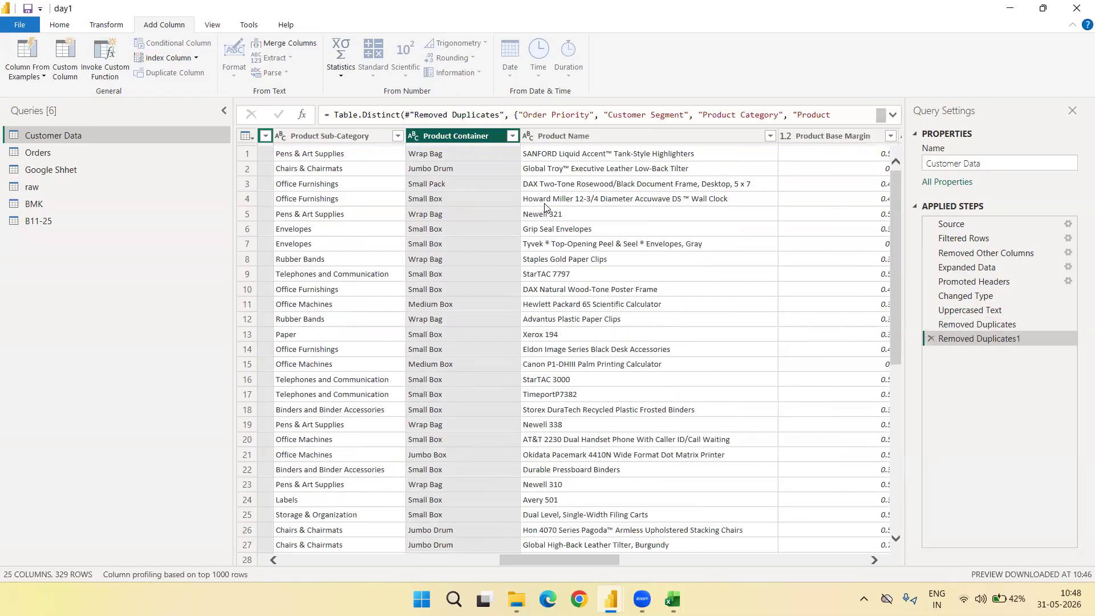
pyautogui.hscroll(-10, 457, 335)
pyautogui.hscroll(8, 457, 334)
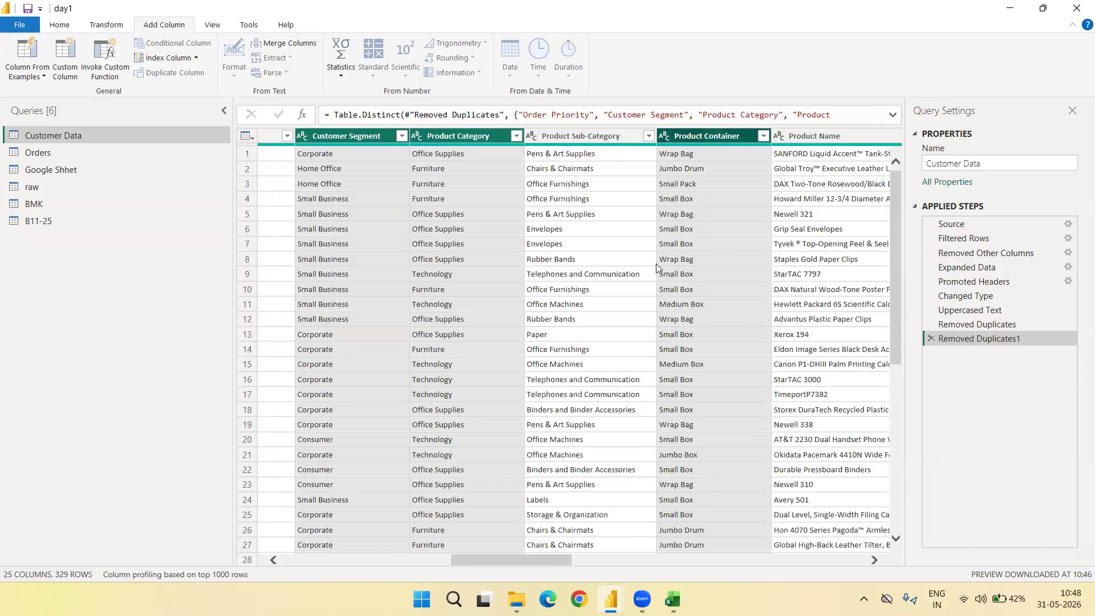
pyautogui.click(930, 339)
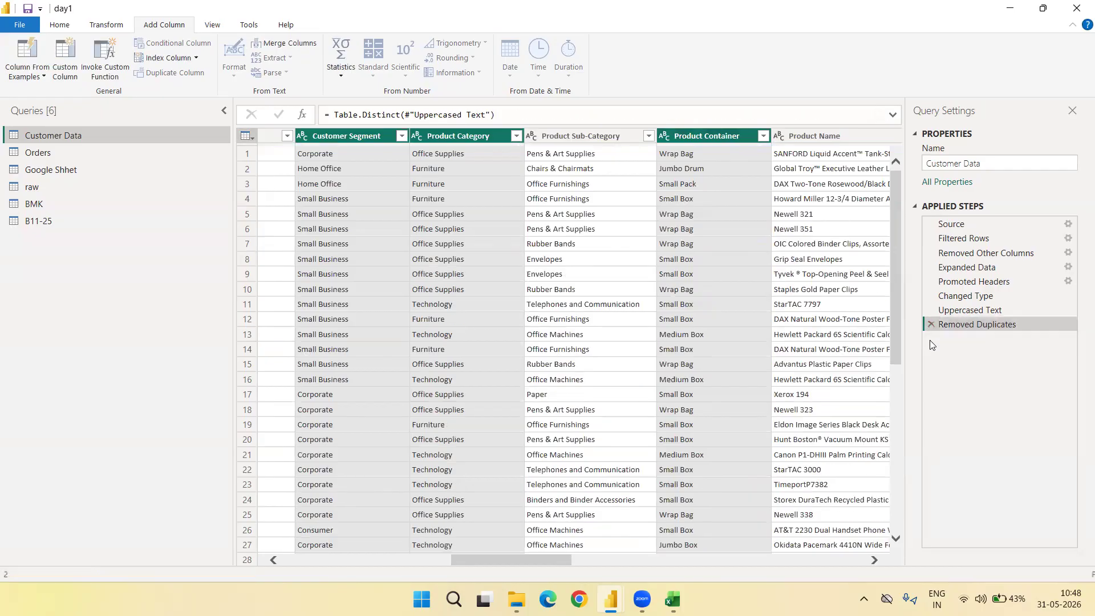
# Examine the Customer Data columns from Row ID through Order ID and the operations available for Row ID
pyautogui.click(686, 263)
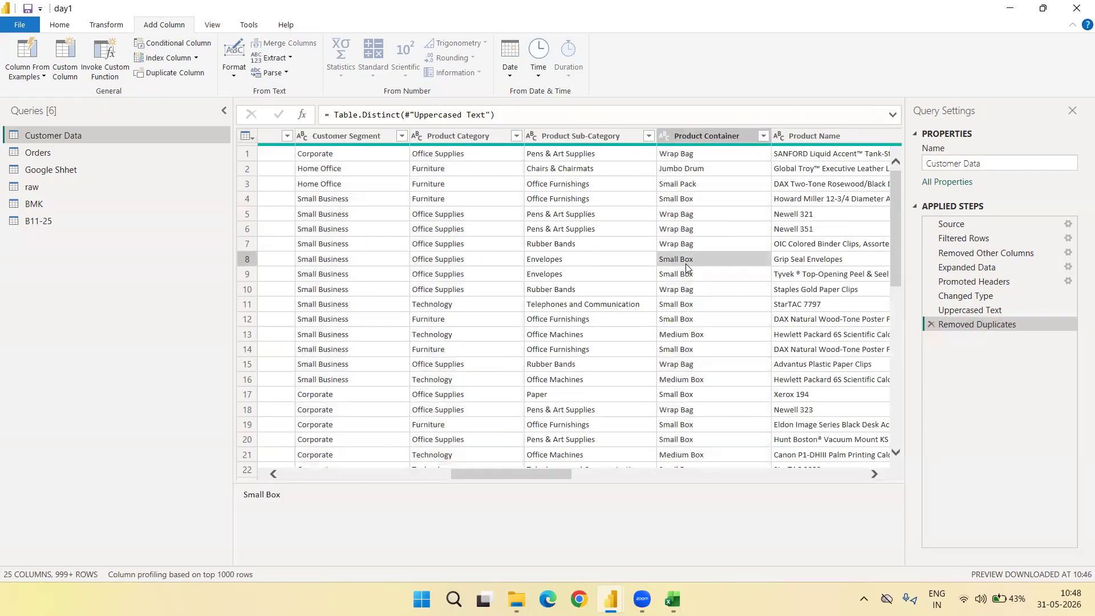
pyautogui.hscroll(-5, 410, 166)
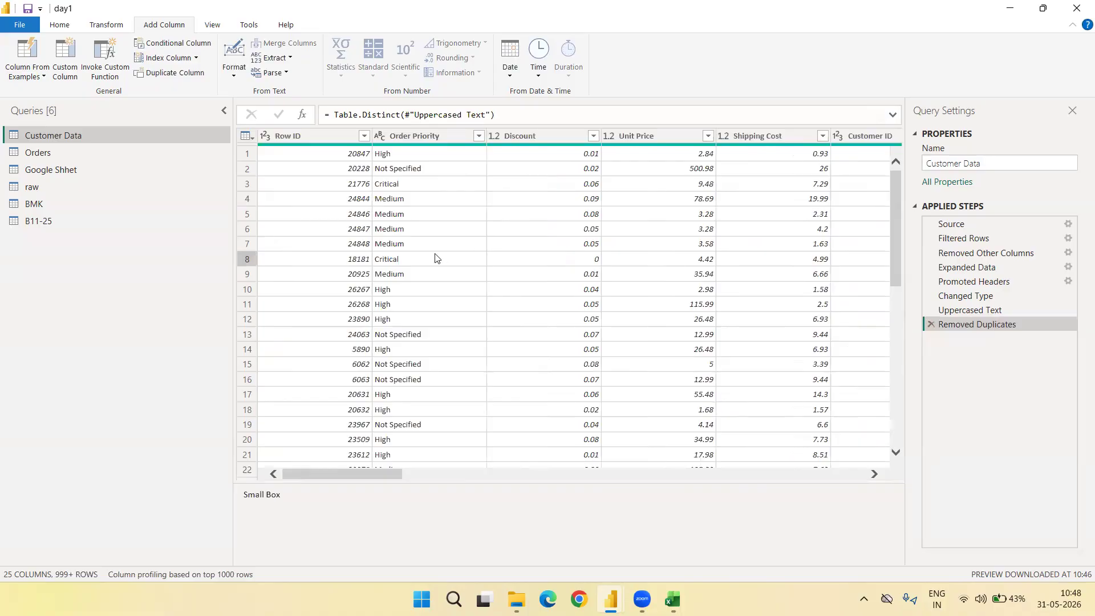
pyautogui.click(288, 137)
pyautogui.rightClick(288, 137)
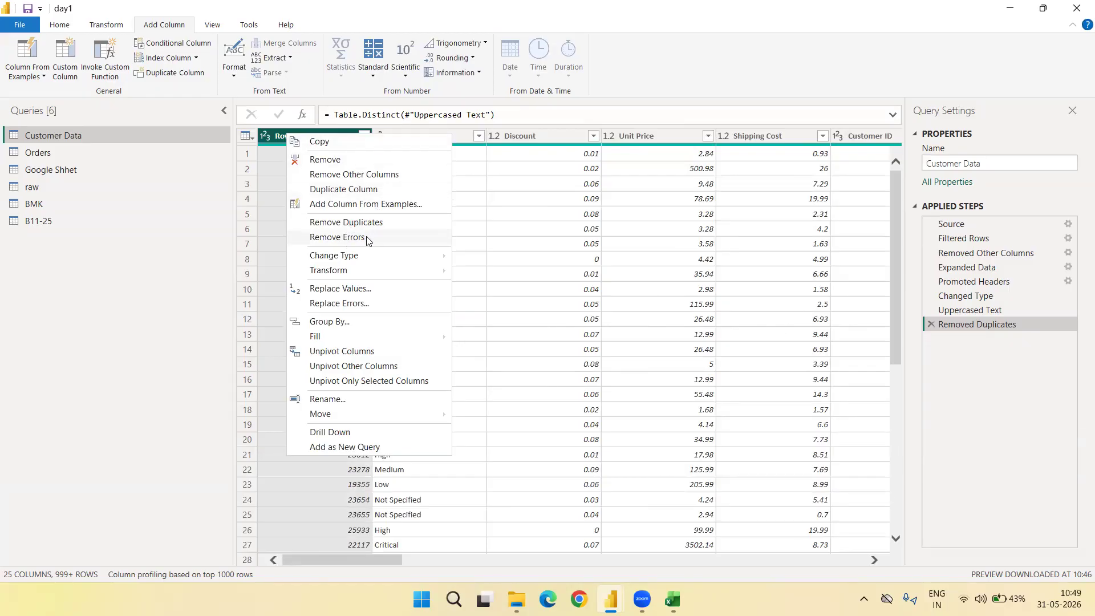
pyautogui.click(536, 228)
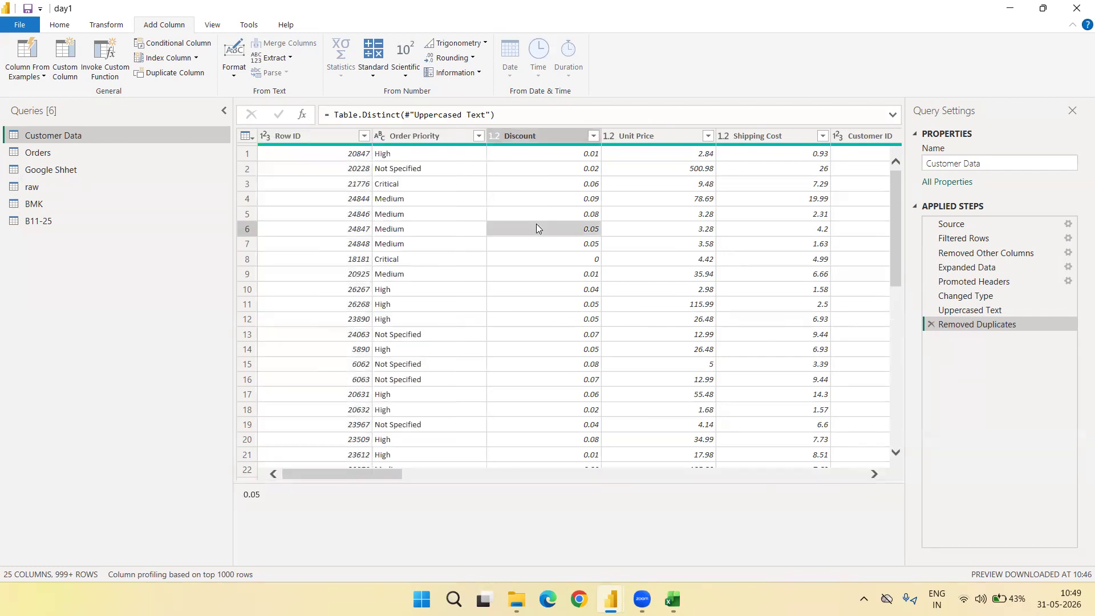
pyautogui.hscroll(10, 536, 228)
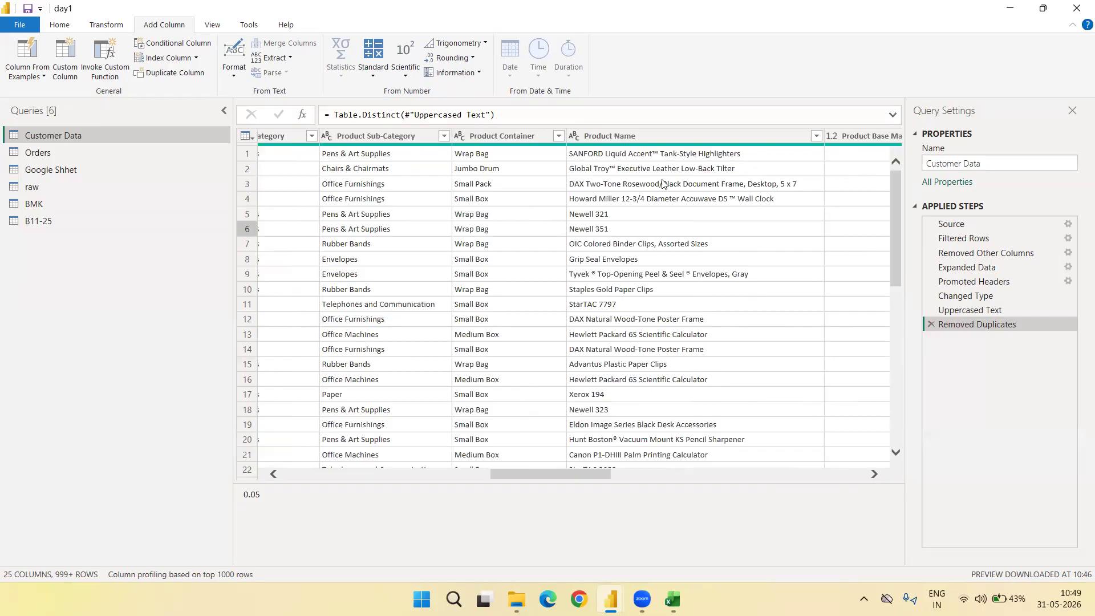
pyautogui.hscroll(-10, 477, 291)
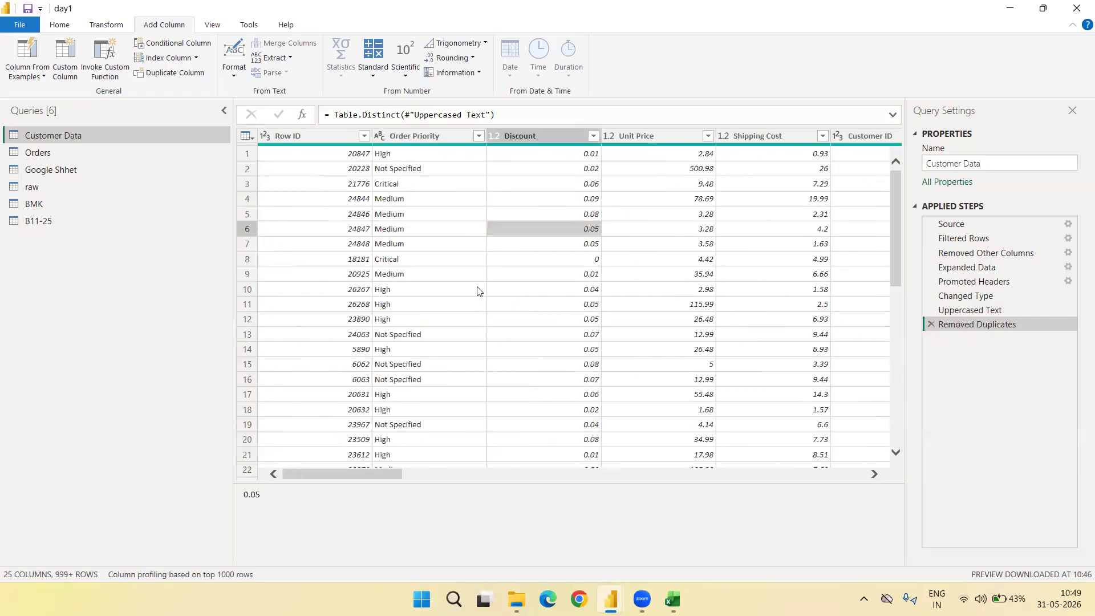
pyautogui.hscroll(15, 478, 291)
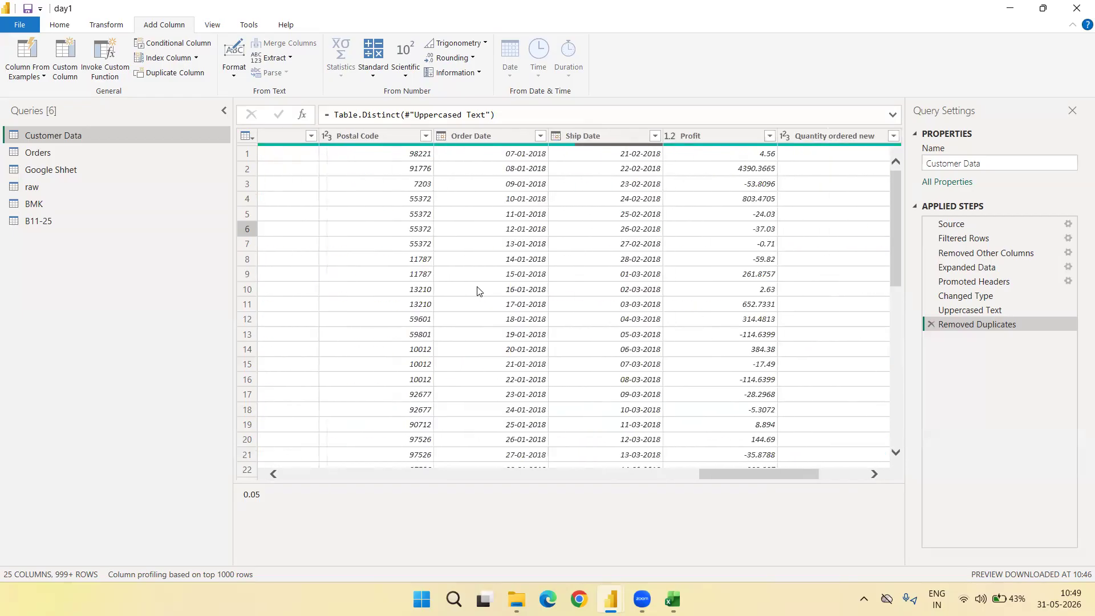
pyautogui.hscroll(-5, 478, 291)
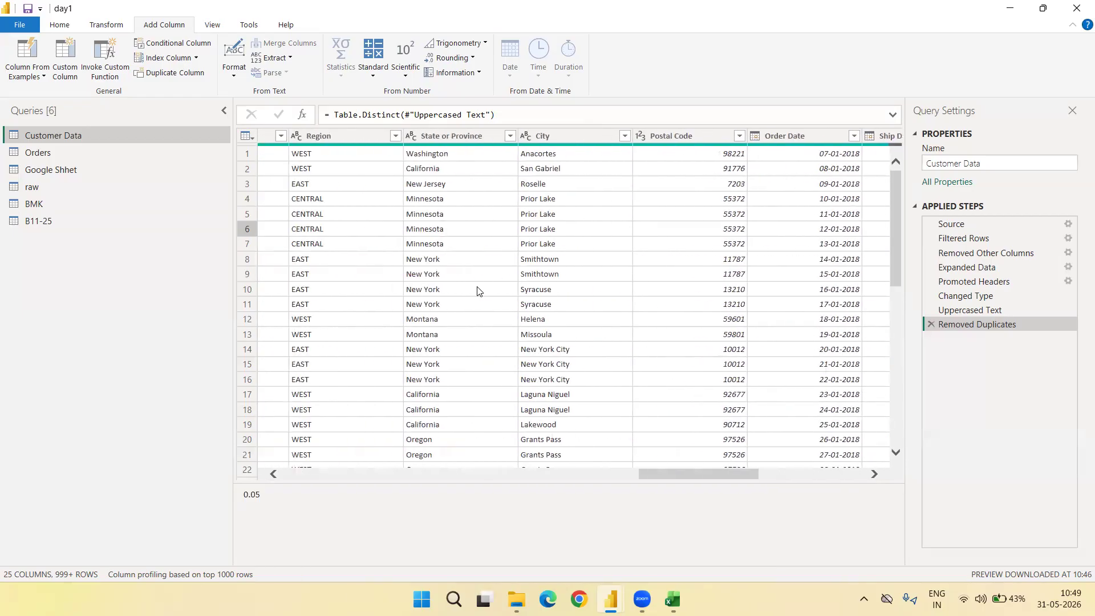
pyautogui.hscroll(8, 477, 291)
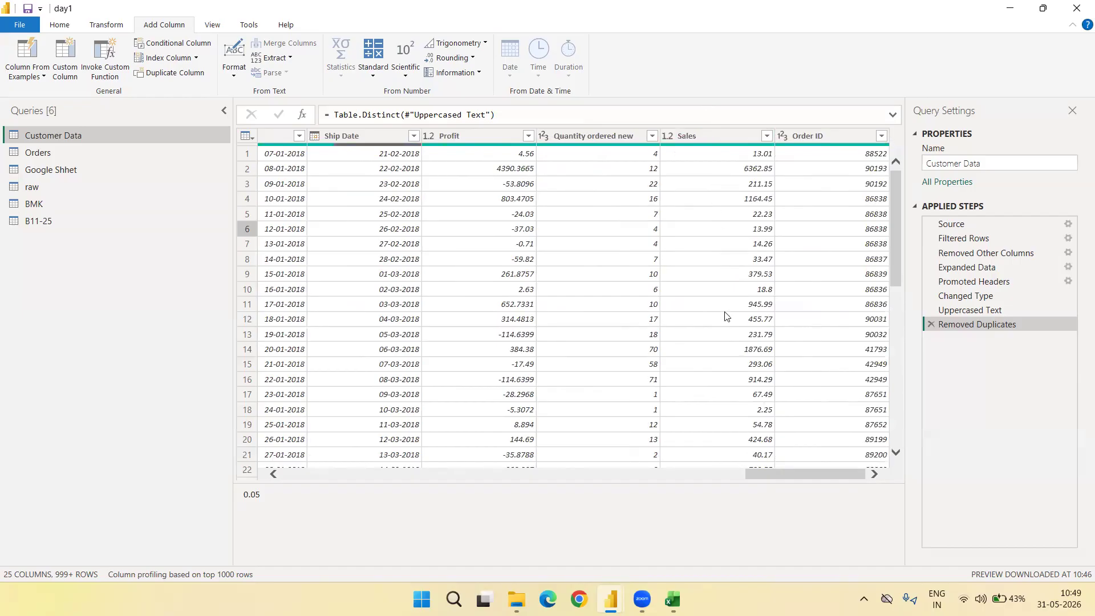
pyautogui.scroll(-10, 724, 326)
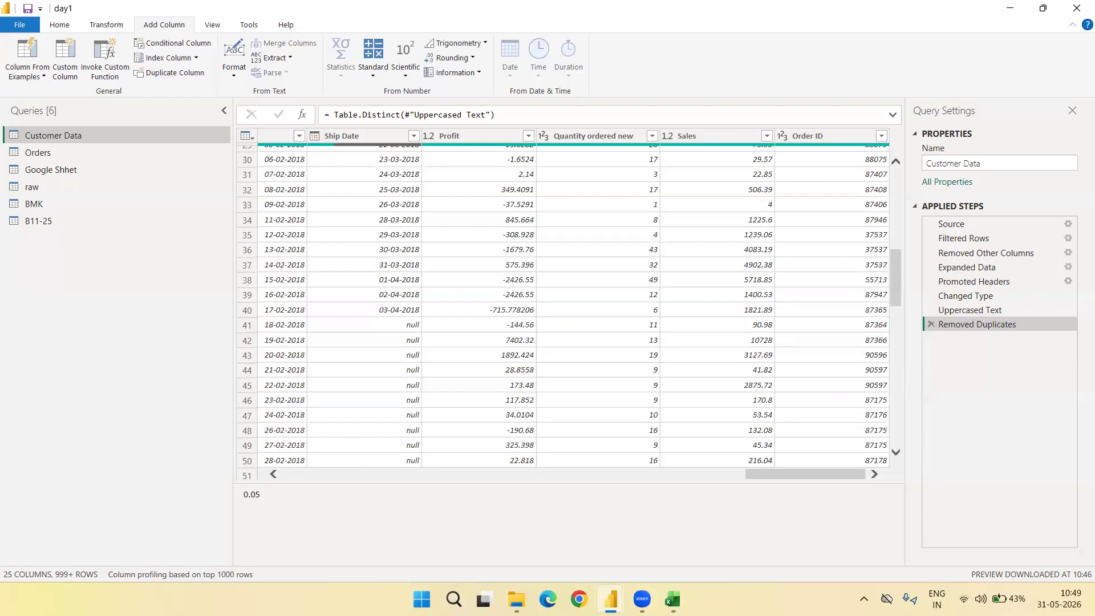
# Switch to File Explorer and open the Orders Excel workbook stored on New Volume (D:)
pyautogui.click(516, 599)
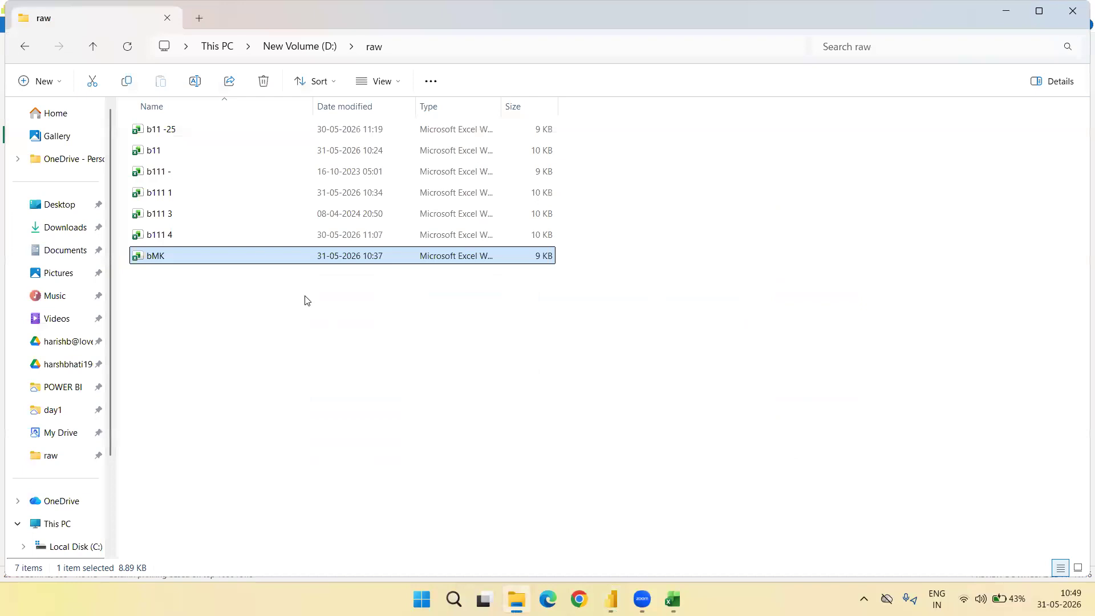
pyautogui.hotkey('alt', 'Left')
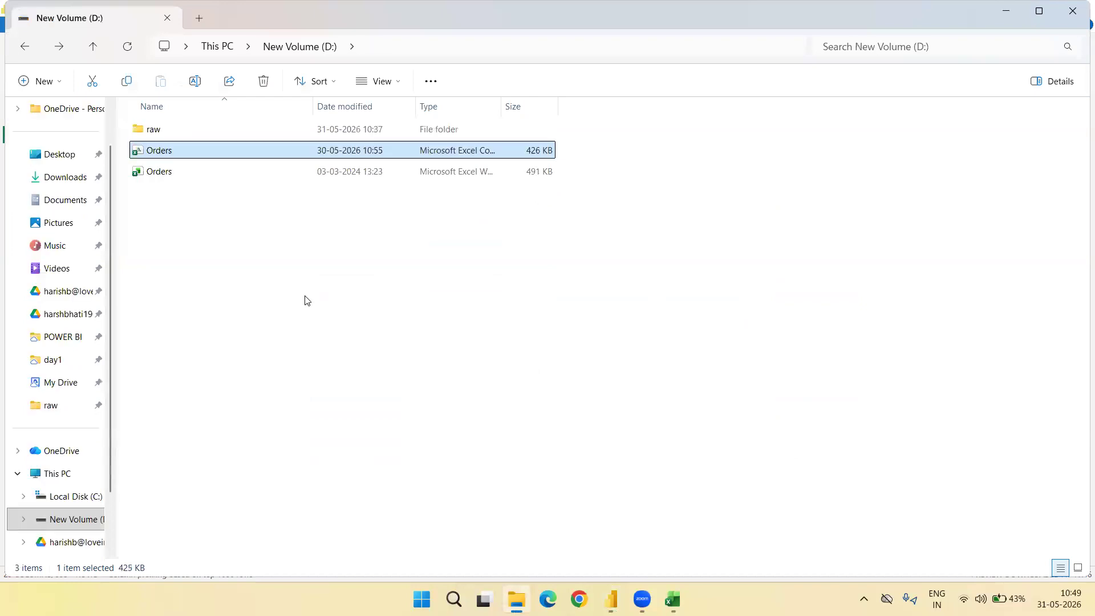
pyautogui.press('Down')
pyautogui.press('Return')
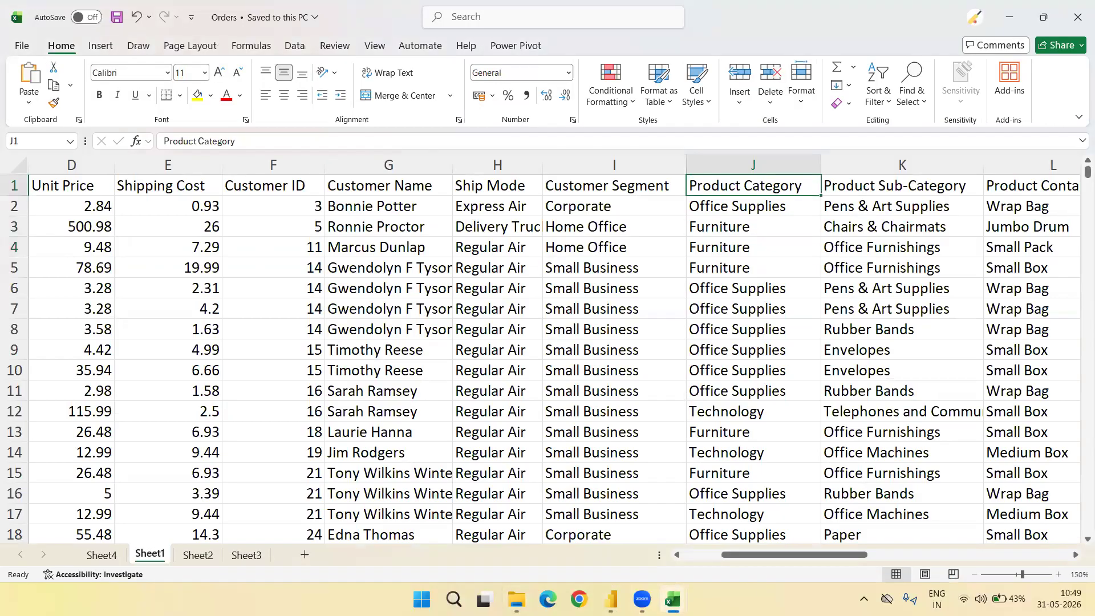
# Zoom Sheet1 out to 110% and look through its columns up to Order ID and the empty area beyond
pyautogui.click(975, 574)
pyautogui.click(976, 575)
pyautogui.click(975, 575)
pyautogui.click(976, 574)
pyautogui.press('Right')
pyautogui.press('Right')
pyautogui.press('Right')
pyautogui.press('Right')
pyautogui.press('Right')
pyautogui.press('Right')
pyautogui.press('Right')
pyautogui.press('Right')
pyautogui.press('Right')
pyautogui.press('Right')
pyautogui.press('Right')
pyautogui.press('Right')
pyautogui.press('Right')
pyautogui.press('Right')
pyautogui.press('Right')
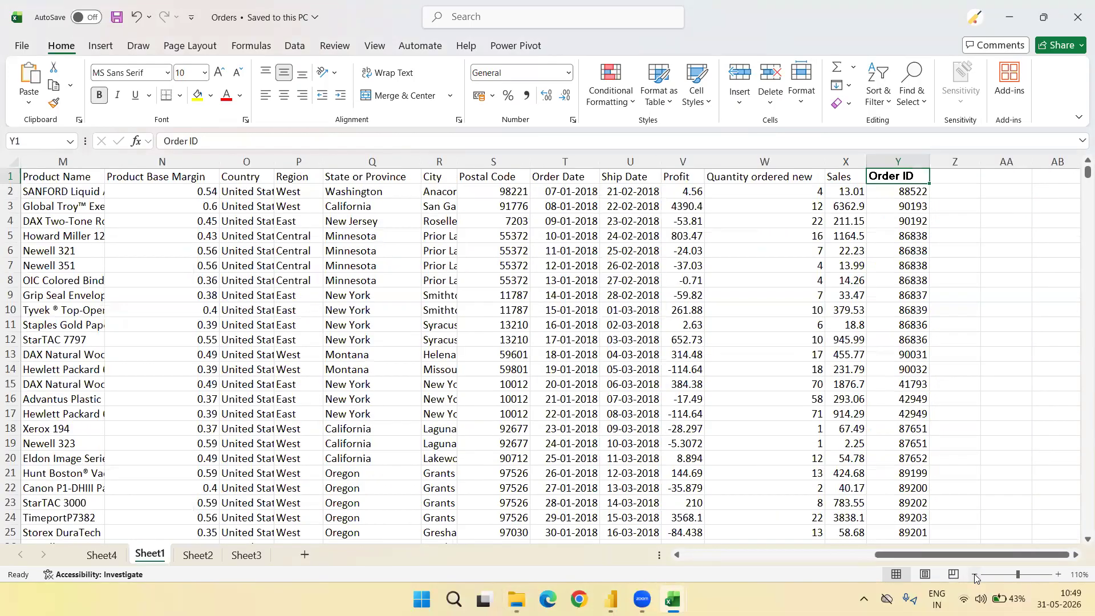
pyautogui.press('Left')
pyautogui.press('Down')
pyautogui.press('Up')
pyautogui.press('Down')
pyautogui.press('Right')
pyautogui.press('Right')
pyautogui.press('Right')
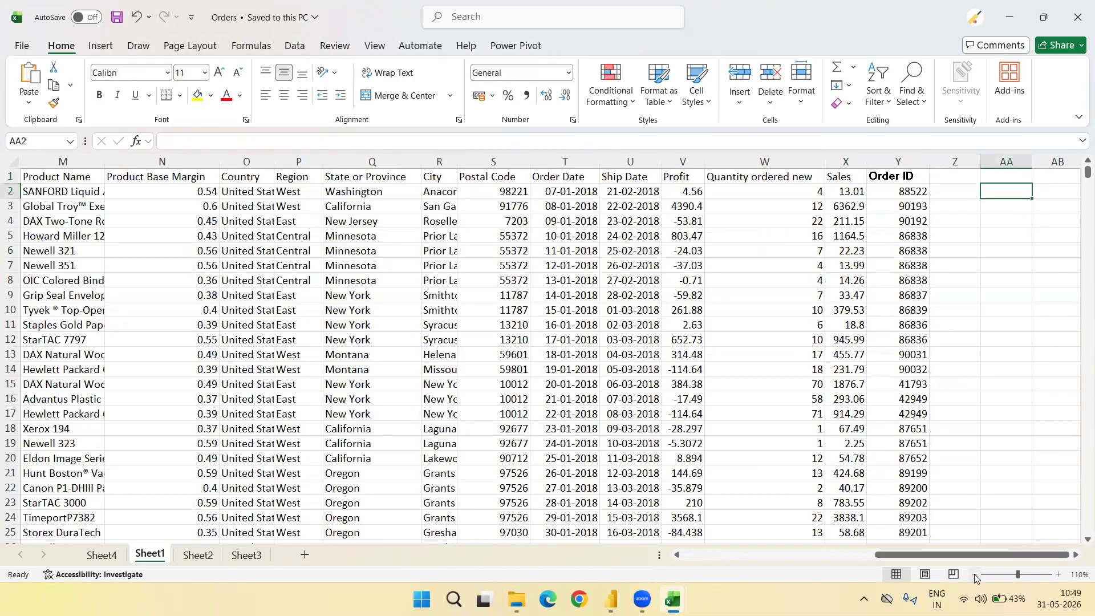
# Copy the first nine Sales values, X2:X10, into the empty column starting at cell AB2
pyautogui.press('Right')
pyautogui.press('Left')
pyautogui.press('Left')
pyautogui.press('Left')
pyautogui.press('Left')
pyautogui.hotkey('shift', 'Down')
pyautogui.hotkey('shift', 'Down')
pyautogui.hotkey('shift', 'Down')
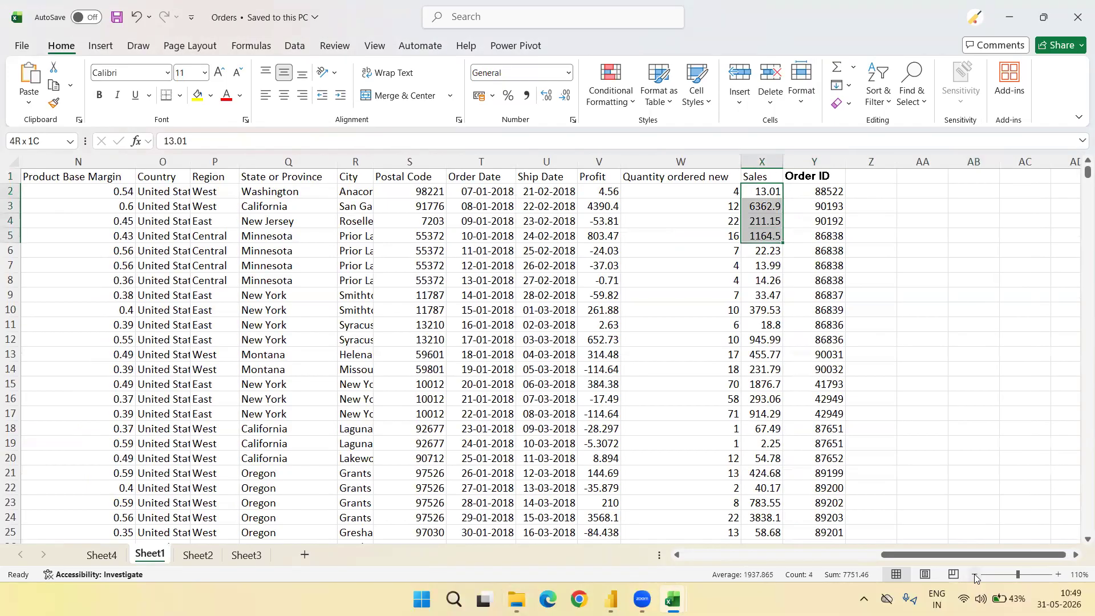
pyautogui.hotkey('shift', 'Down')
pyautogui.hotkey('shift', 'Down')
pyautogui.hotkey('shift', 'Down')
pyautogui.hotkey('shift', 'Down')
pyautogui.hotkey('shift', 'Down')
pyautogui.hotkey('ctrl', 'c')
pyautogui.press('Right')
pyautogui.press('Right')
pyautogui.press('Right')
pyautogui.press('Right')
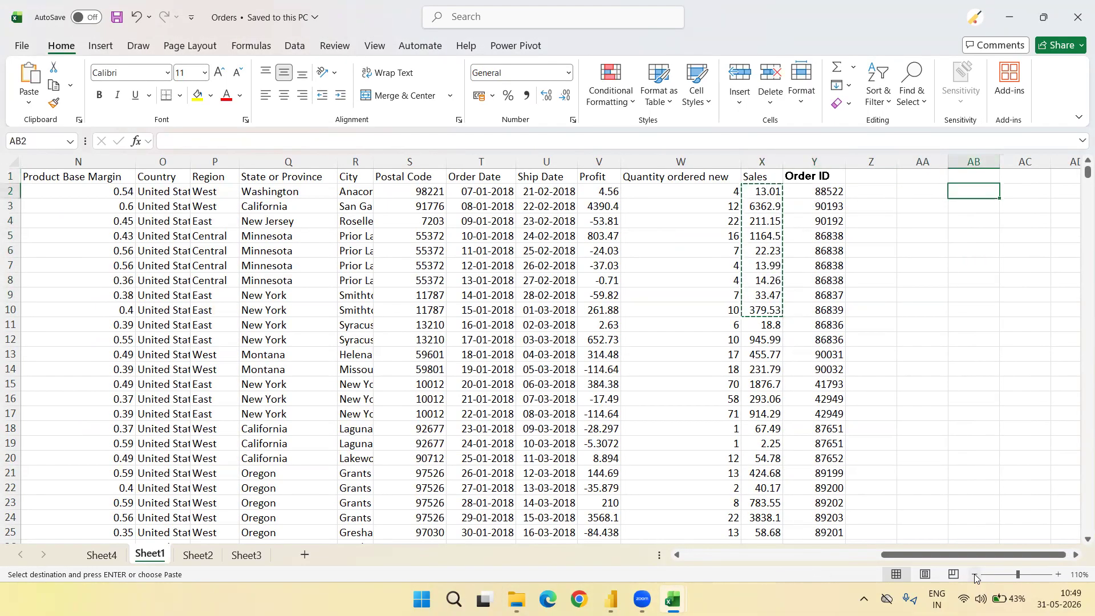
pyautogui.hotkey('ctrl', 'v')
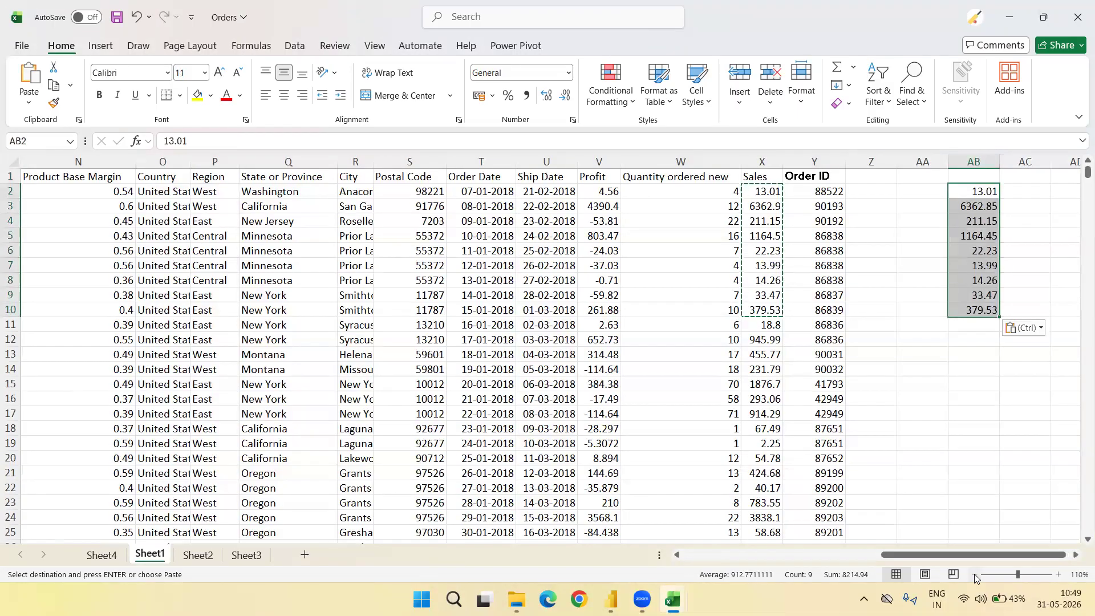
# Try totalling the copied values with =SUM(AB2:AB10) in cell AB11, and undo that total again
pyautogui.hotkey('ctrl', 'Down')
pyautogui.press('Down')
pyautogui.hotkey('alt', '=')
pyautogui.press('Return')
pyautogui.press('Up')
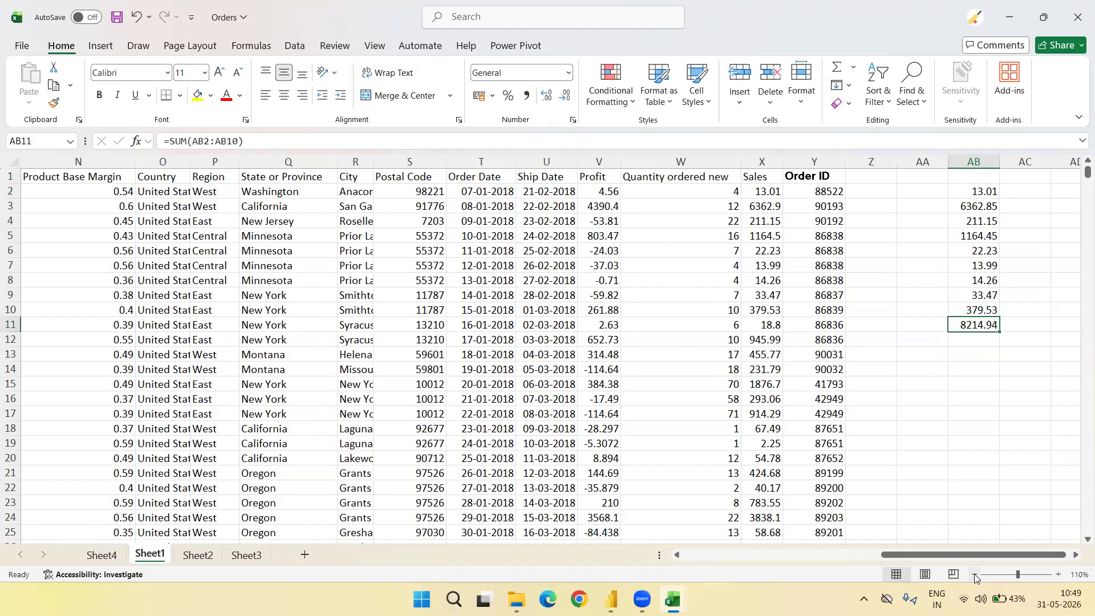
pyautogui.hotkey('ctrl', 'Up')
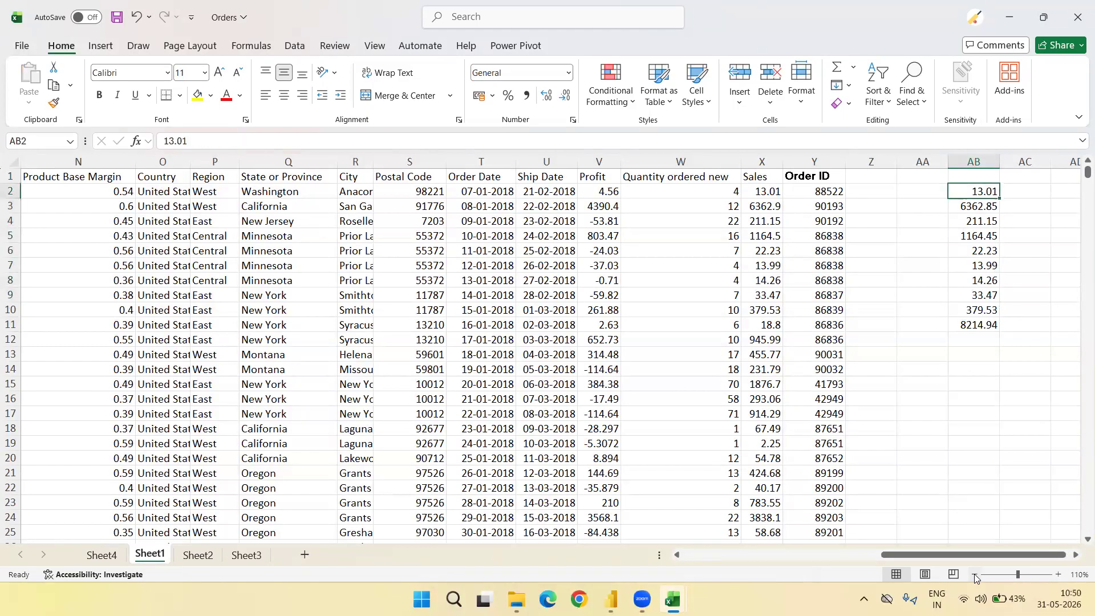
pyautogui.hotkey('ctrl', 'Down')
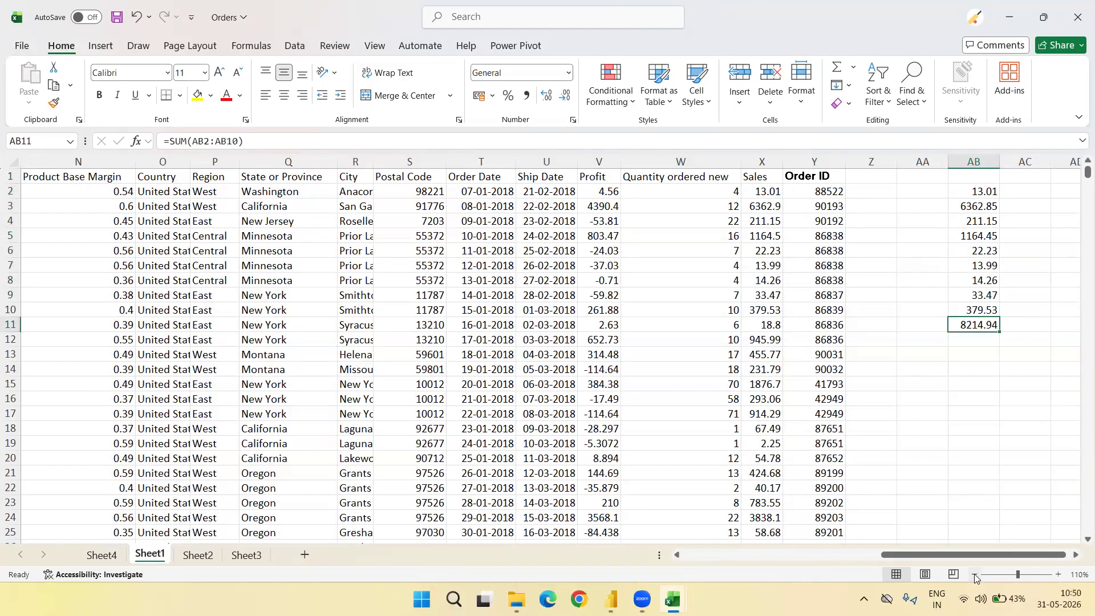
pyautogui.press('Up')
pyautogui.press('Up')
# Run Text to Columns on AB2:AB10 as delimited data with the tab and semicolon delimiters, and check the cells
pyautogui.hotkey('ctrl', 'Up')
pyautogui.hotkey('ctrl', 'shift', 'Down')
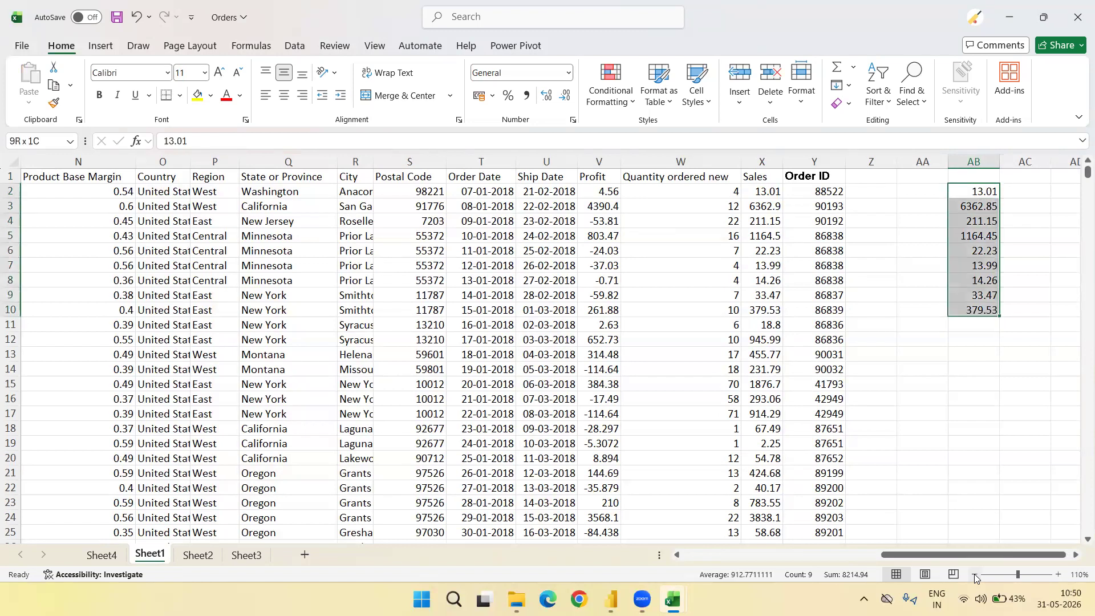
pyautogui.hotkey('alt', 'd')
pyautogui.press('e')
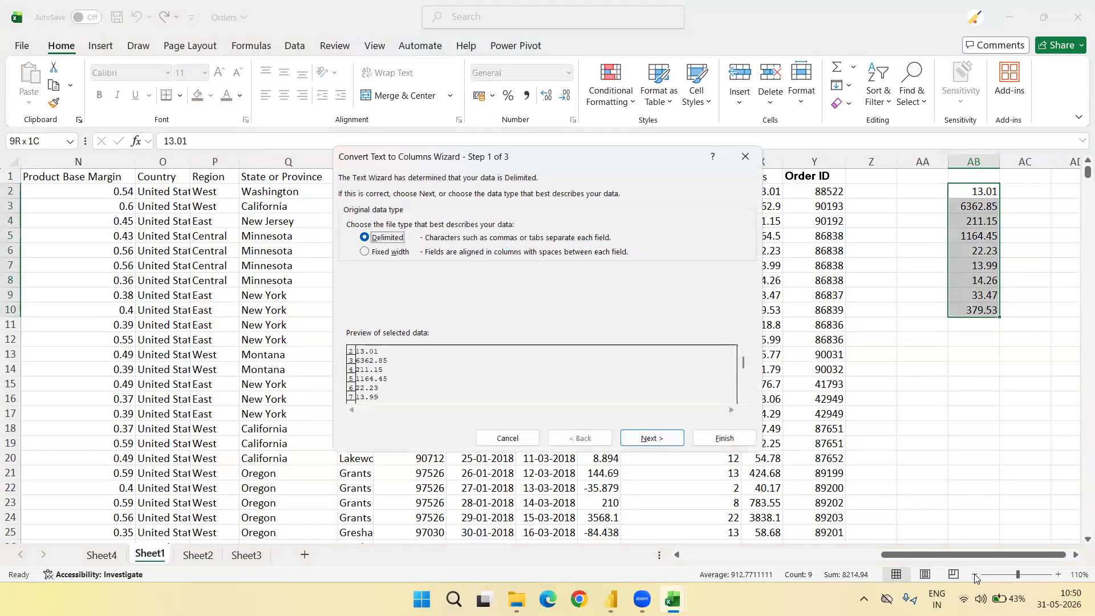
pyautogui.press('Return')
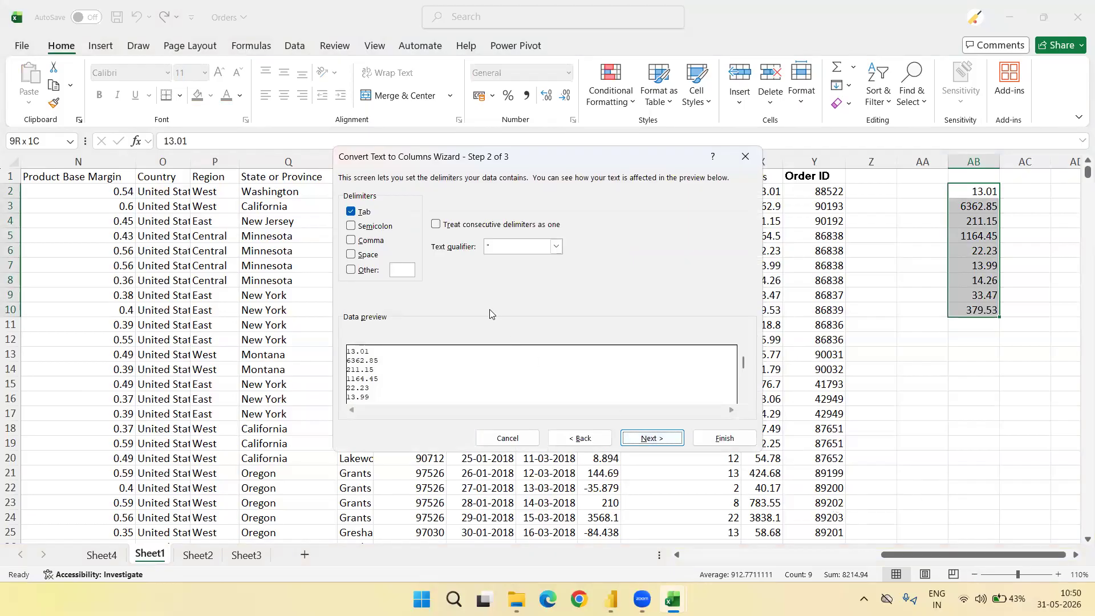
pyautogui.click(360, 226)
pyautogui.press('Return')
pyautogui.press('Return')
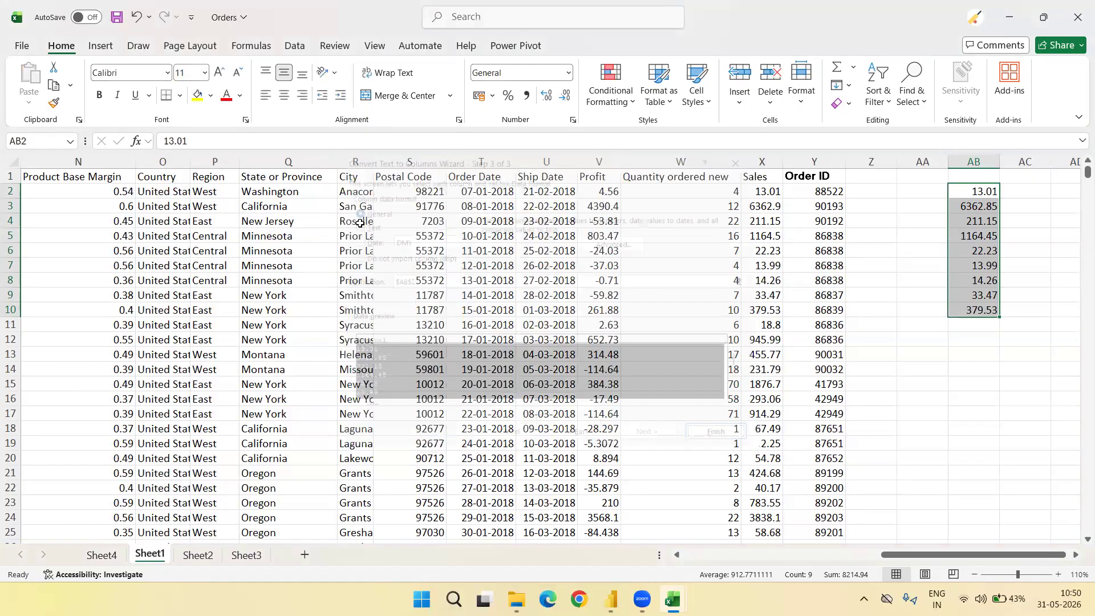
pyautogui.press('Down')
pyautogui.press('Down')
pyautogui.press('Up')
pyautogui.press('Up')
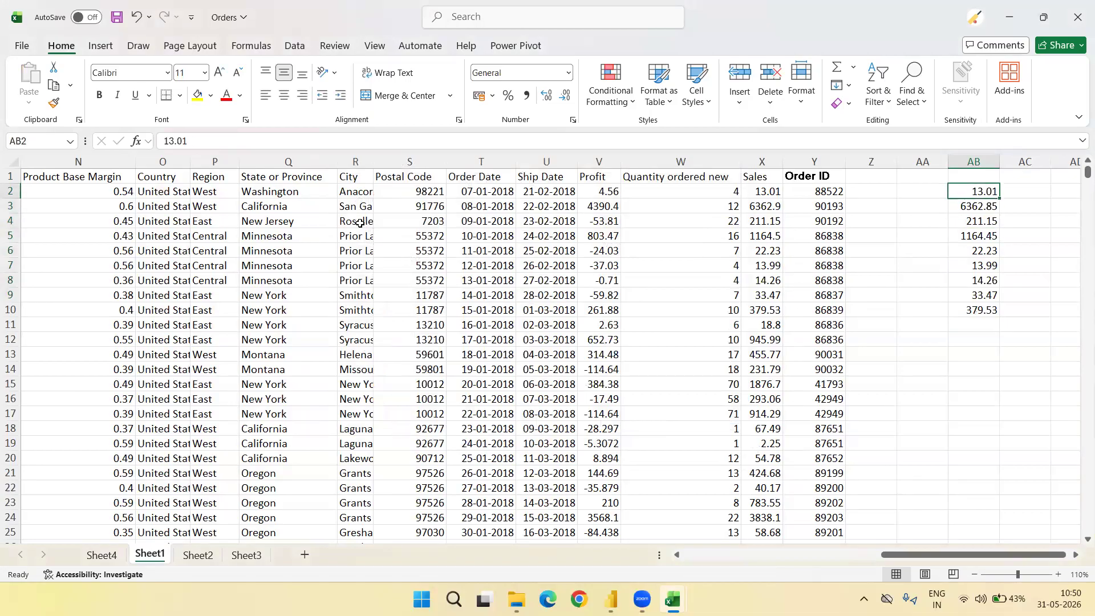
pyautogui.press('Right')
pyautogui.write('=')
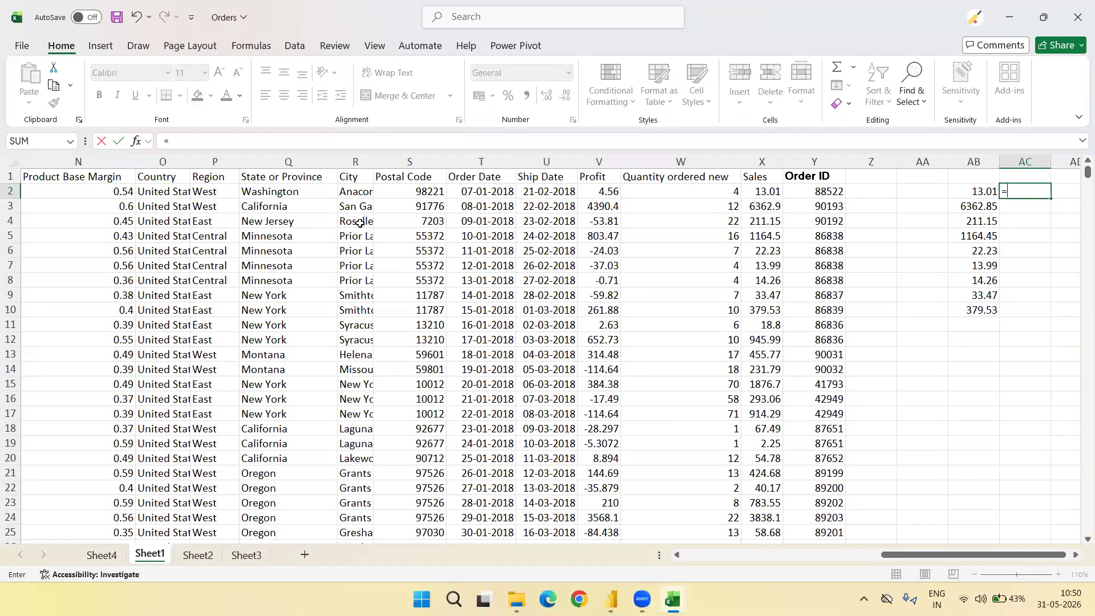
pyautogui.write("'")
pyautogui.press('BackSpace')
pyautogui.press('BackSpace')
pyautogui.press('Return')
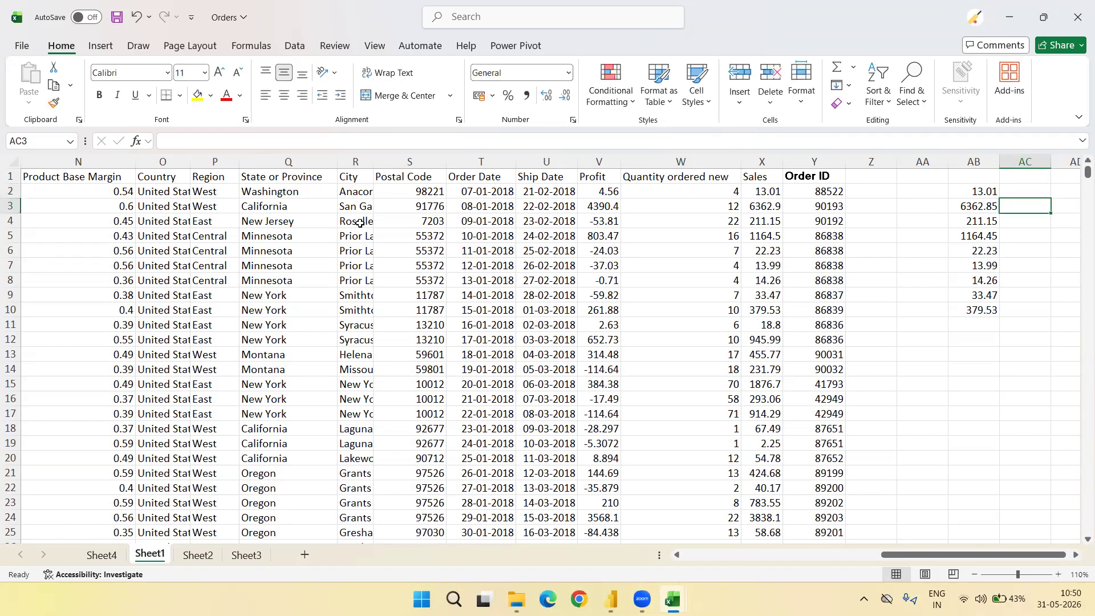
# Turn the number in cell AB2 into text by putting an apostrophe in front of 13.01
pyautogui.press('Left')
pyautogui.press('Up')
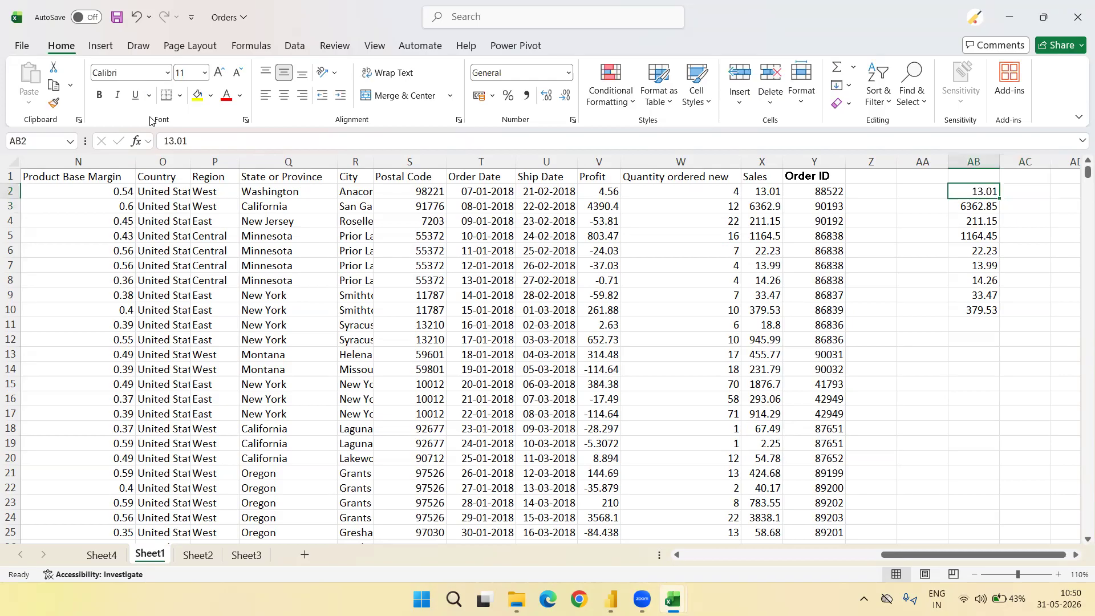
pyautogui.click(164, 140)
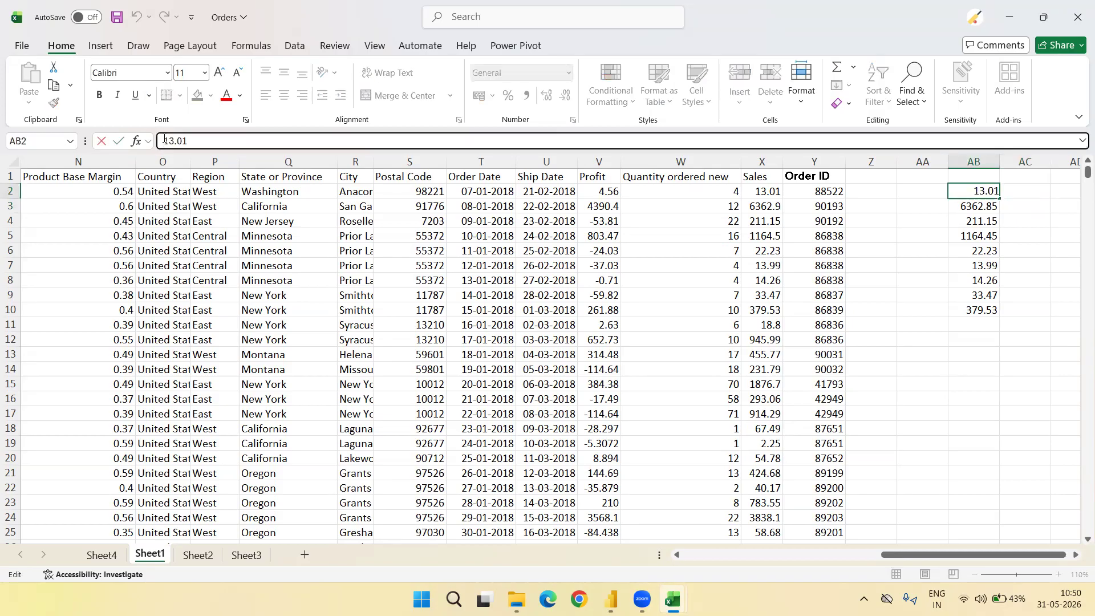
pyautogui.write("'")
pyautogui.press('Return')
pyautogui.press('Up')
# Total the copied values with a SUM formula in cell AB11, directly below them
pyautogui.hotkey('ctrl', 'Down')
pyautogui.press('Down')
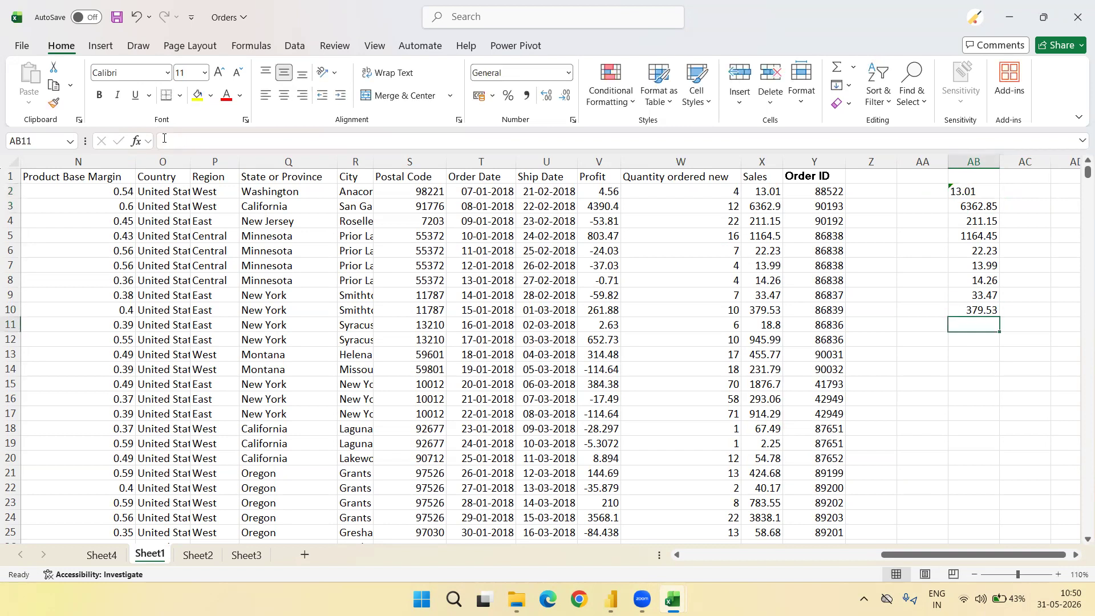
pyautogui.hotkey('alt', '=')
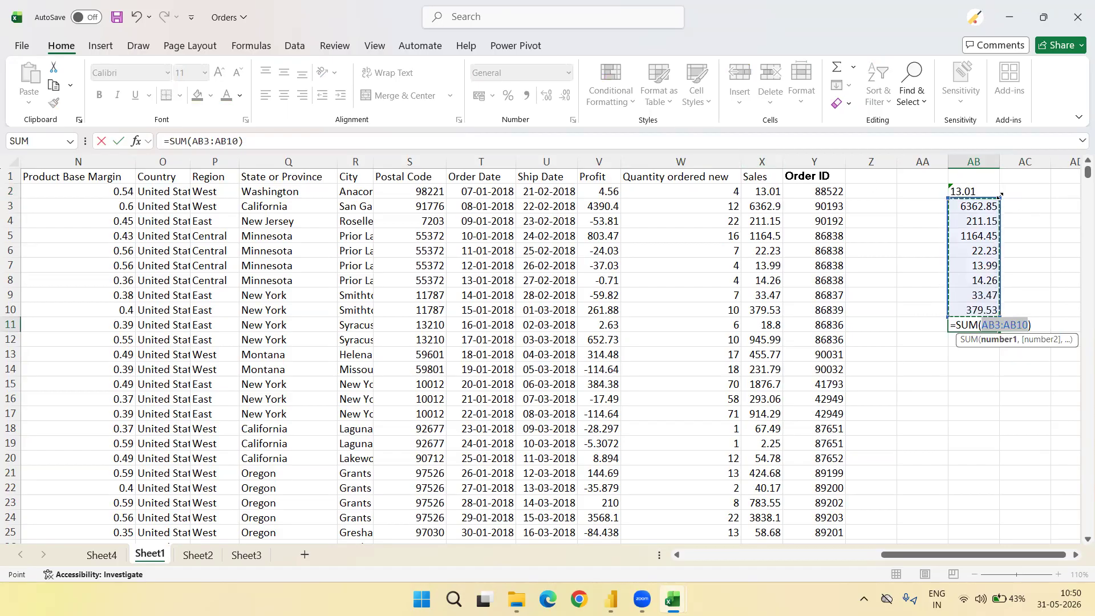
pyautogui.moveTo(1000, 195); pyautogui.dragTo(1001, 189)
pyautogui.press('Return')
# Select AB3:AB10 to compare its sum with the total in AB11, and inspect the text value in AB2
pyautogui.press('Up')
pyautogui.hotkey('ctrl', 'Up')
pyautogui.press('Down')
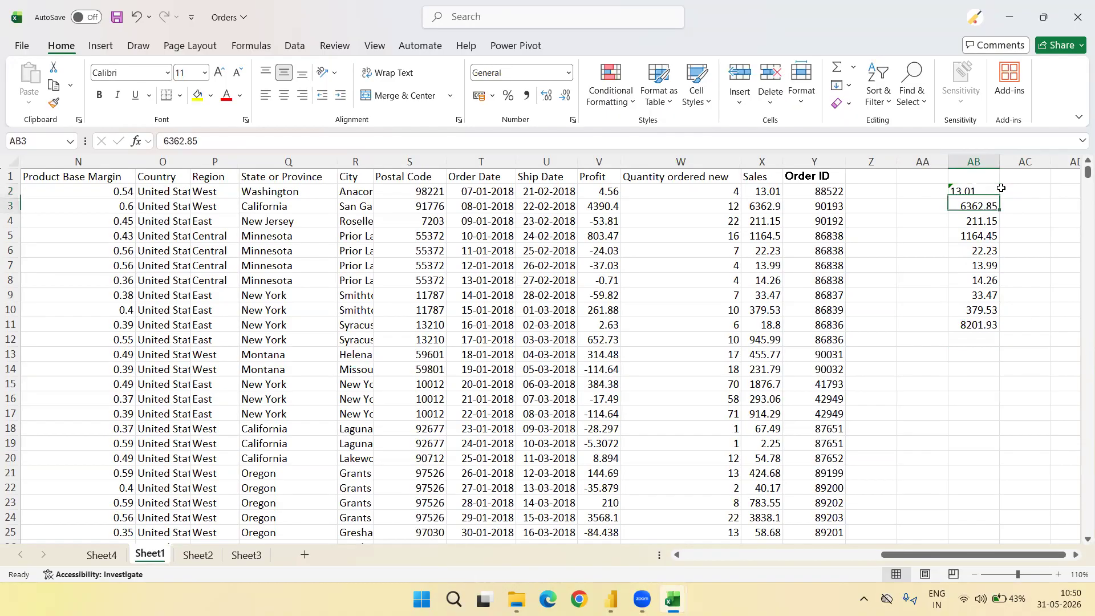
pyautogui.hotkey('shift', 'Down')
pyautogui.hotkey('shift', 'Down')
pyautogui.hotkey('shift', 'Down')
pyautogui.hotkey('shift', 'Down')
pyautogui.hotkey('shift', 'Down')
pyautogui.hotkey('shift', 'Down')
pyautogui.hotkey('shift', 'Down')
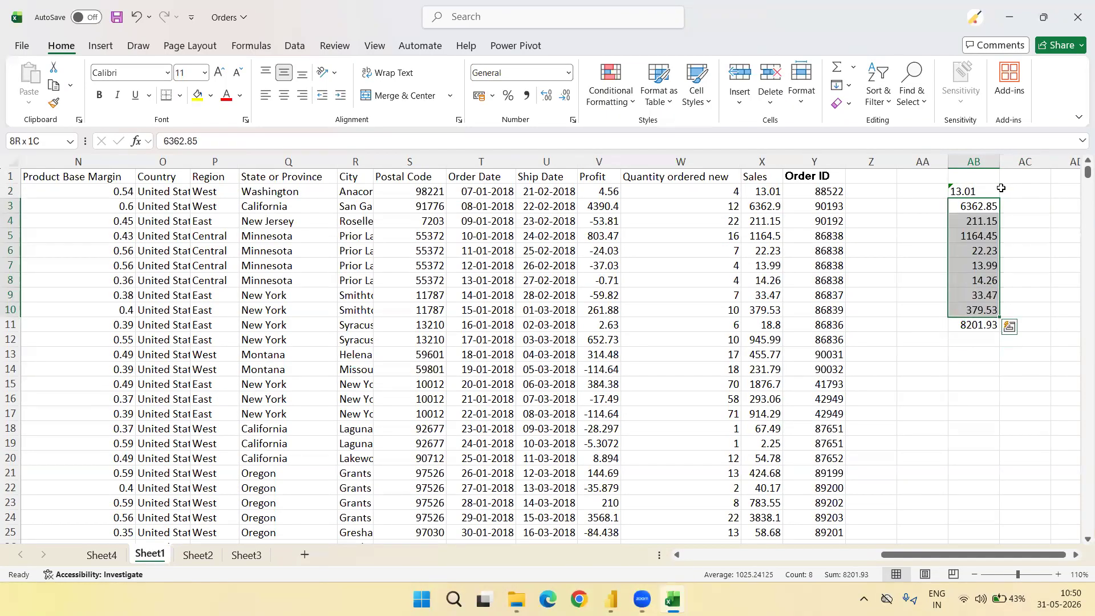
pyautogui.press('Up')
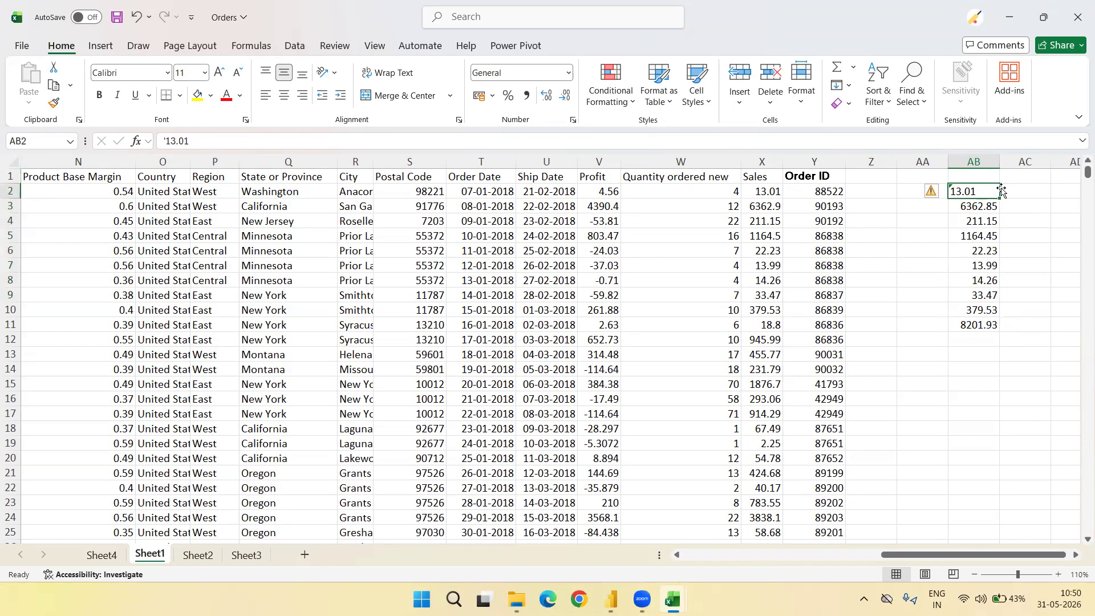
pyautogui.press('Down')
pyautogui.press('Up')
# Clear the copied test values and their total from AB2:AB11
pyautogui.hotkey('ctrl', 'Down')
pyautogui.hotkey('ctrl', 'Up')
pyautogui.hotkey('ctrl', 'shift', 'Down')
pyautogui.press('Delete')
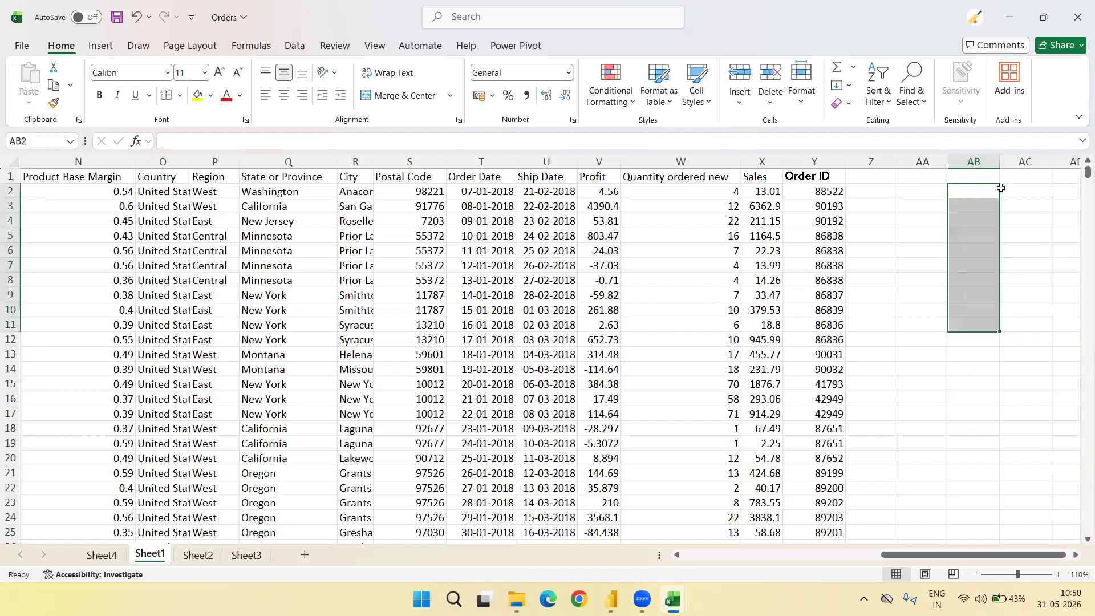
# Overwrite the Sales value in cell X5 with the text AAA
pyautogui.press('Left')
pyautogui.press('Left')
pyautogui.press('Left')
pyautogui.press('Left')
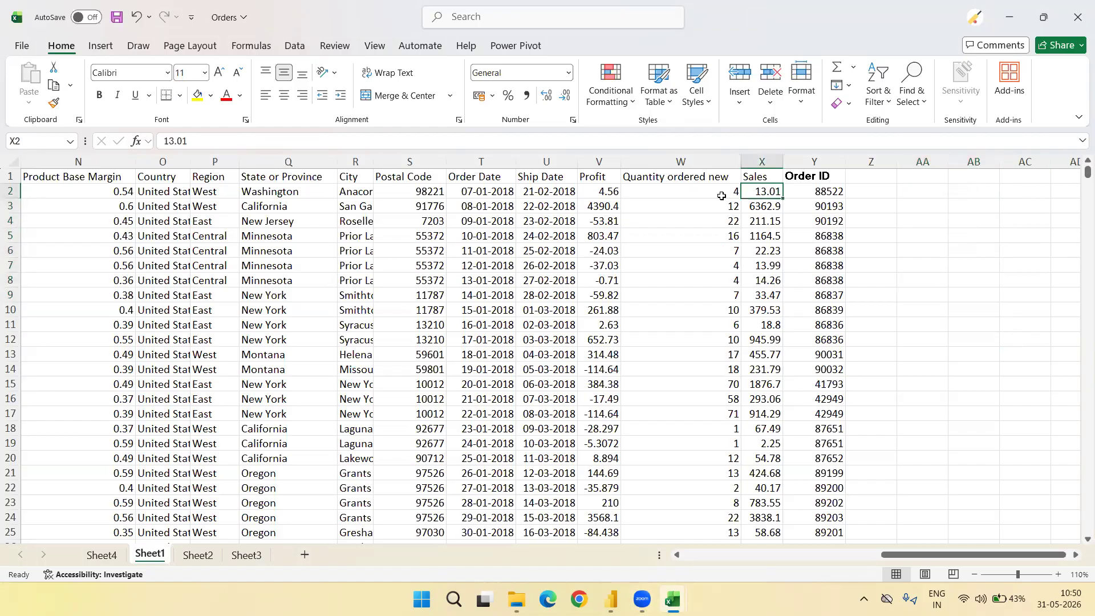
pyautogui.press('Down')
pyautogui.press('Down')
pyautogui.press('Down')
pyautogui.write('AAA')
pyautogui.press('Return')
# Overwrite the Sales value in cell X25 with the text bb
pyautogui.press('Down')
pyautogui.press('Down')
pyautogui.press('Down')
pyautogui.press('Down')
pyautogui.press('Down')
pyautogui.press('Down')
pyautogui.press('Down')
pyautogui.press('Down')
pyautogui.press('Down')
pyautogui.press('Down')
pyautogui.press('Down')
pyautogui.press('Down')
pyautogui.press('Down')
pyautogui.press('Down')
pyautogui.press('Down')
pyautogui.press('Down')
pyautogui.press('Down')
pyautogui.press('Down')
pyautogui.press('Down')
pyautogui.write('bb')
pyautogui.press('Return')
# Overwrite the Sales values in cells X30 and X33 with the texts gg and dd
pyautogui.press('Down')
pyautogui.press('Down')
pyautogui.press('Down')
pyautogui.press('Down')
pyautogui.write('gg')
pyautogui.press('Return')
pyautogui.press('Down')
pyautogui.press('Down')
pyautogui.write('dd')
pyautogui.press('Return')
# Save and close the Orders workbook, and switch back to the Power Query Editor
pyautogui.hotkey('shift', 'Up')
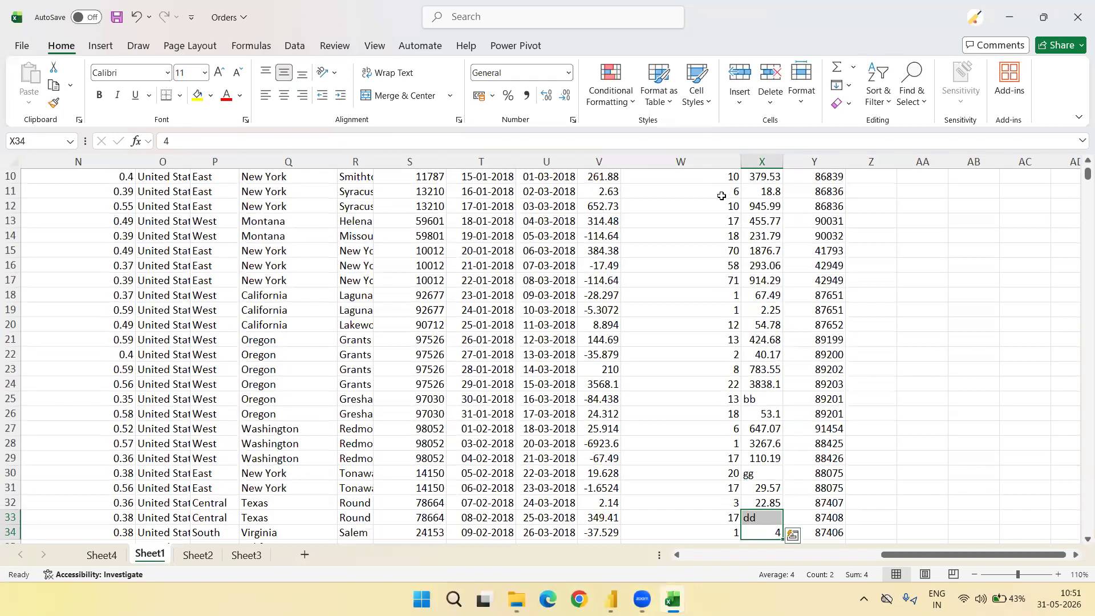
pyautogui.hotkey('ctrl', 'Up')
pyautogui.hotkey('ctrl', 's')
pyautogui.click(1079, 7)
pyautogui.hotkey('alt', 'Tab')
pyautogui.hotkey('alt', 'Tab')
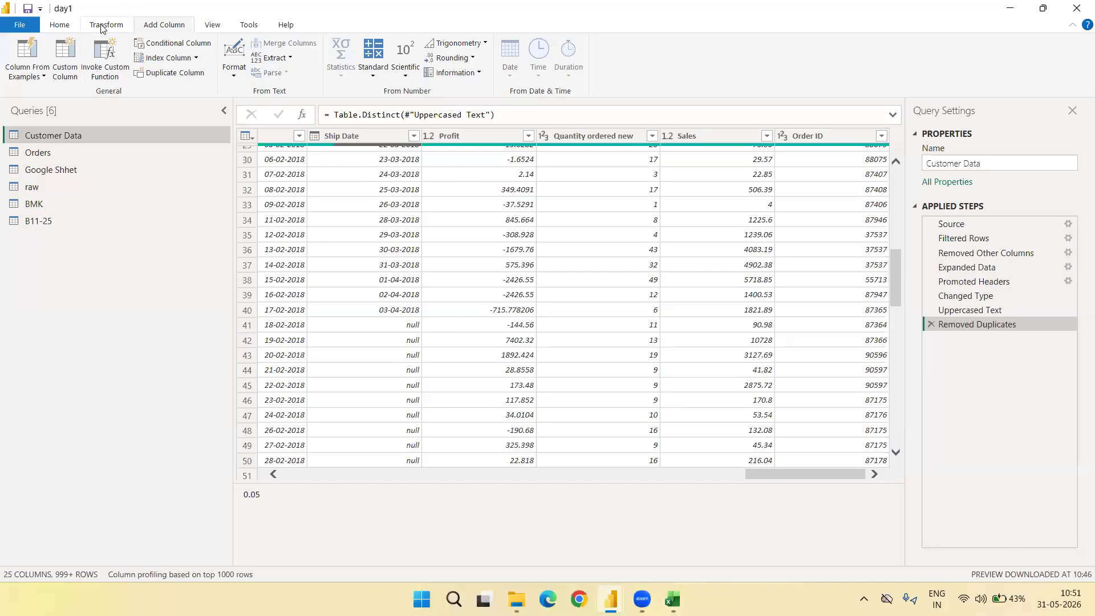
# Refresh the preview of the Customer Data query and view it from its first column
pyautogui.click(67, 26)
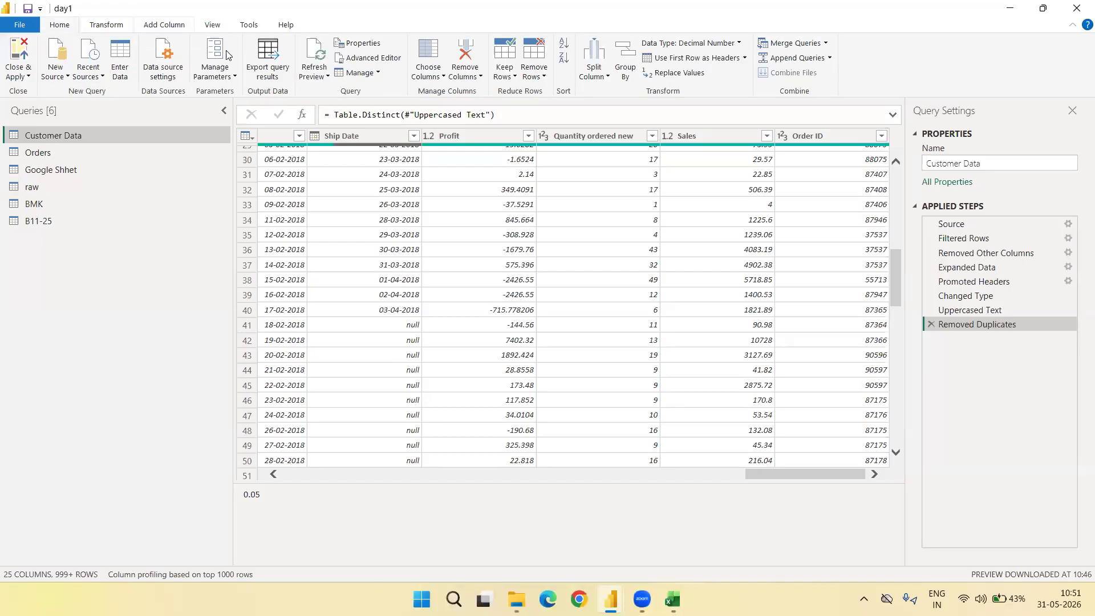
pyautogui.click(326, 76)
pyautogui.click(334, 91)
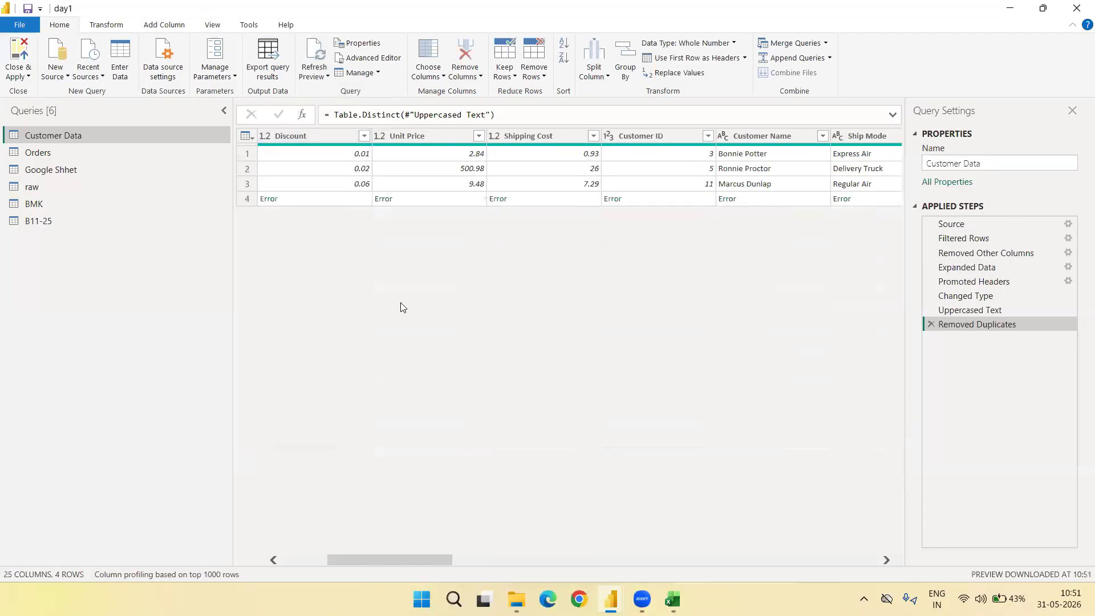
pyautogui.hscroll(-3, 402, 228)
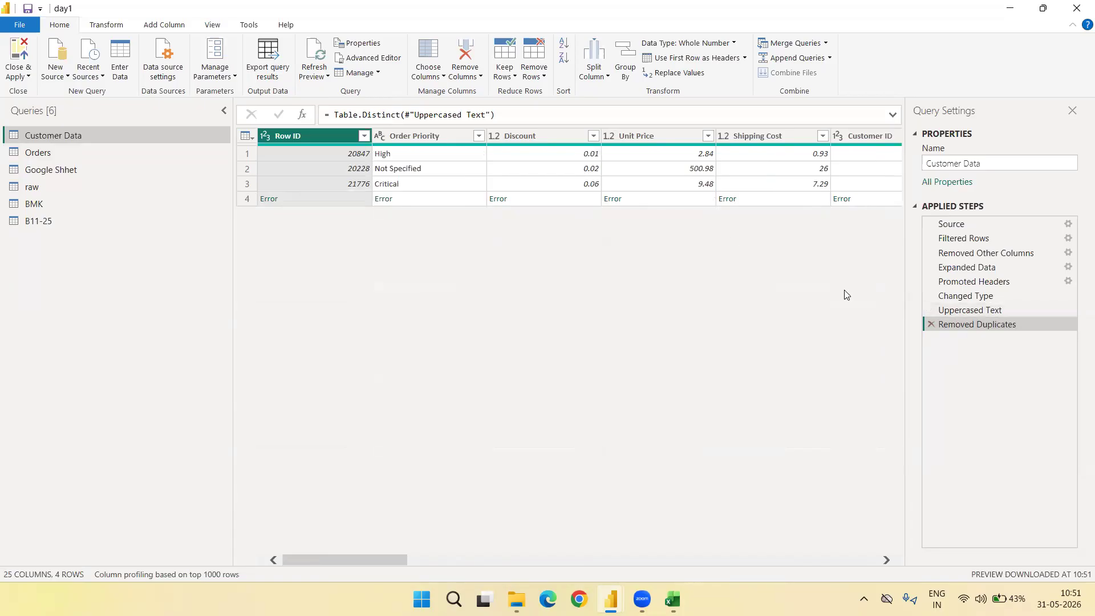
# Delete the Removed Duplicates step from the Customer Data query and check the columns across to Sales for errors
pyautogui.click(932, 326)
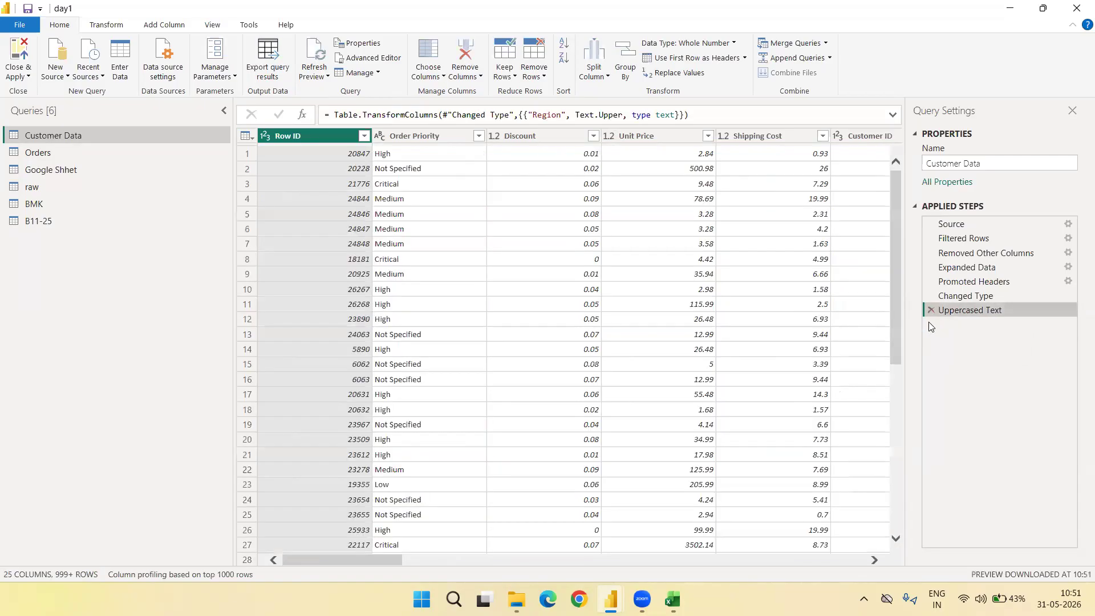
pyautogui.hscroll(10, 679, 361)
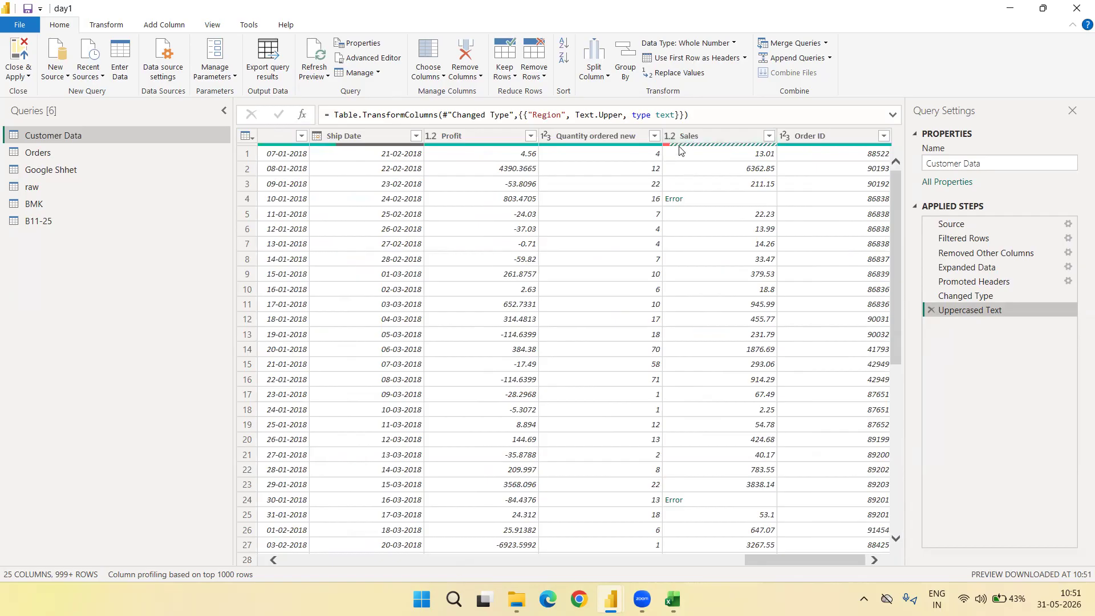
pyautogui.hscroll(-20, 595, 277)
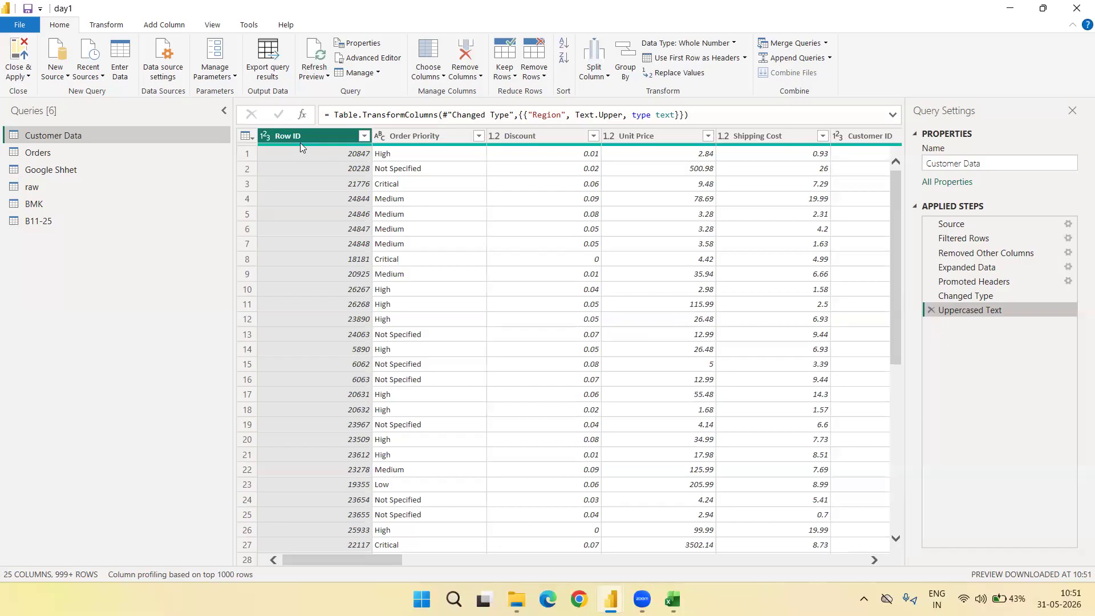
pyautogui.hscroll(15, 579, 315)
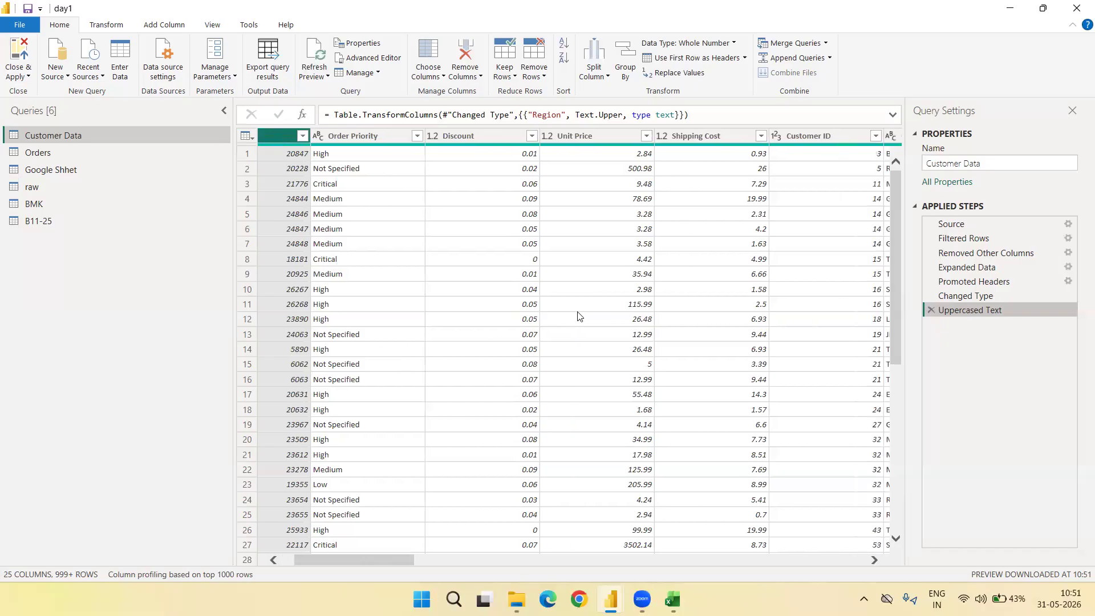
pyautogui.hscroll(15, 579, 316)
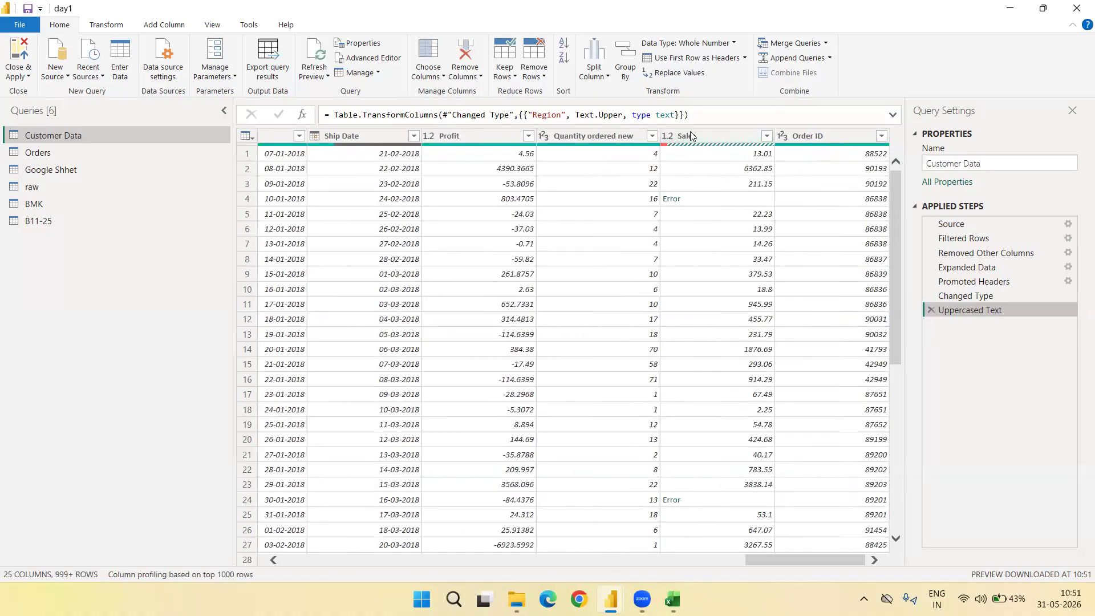
pyautogui.moveTo(667, 148)
# Compare the Sales column at the Changed Type, Promoted Headers and Uppercased Text steps
pyautogui.click(981, 295)
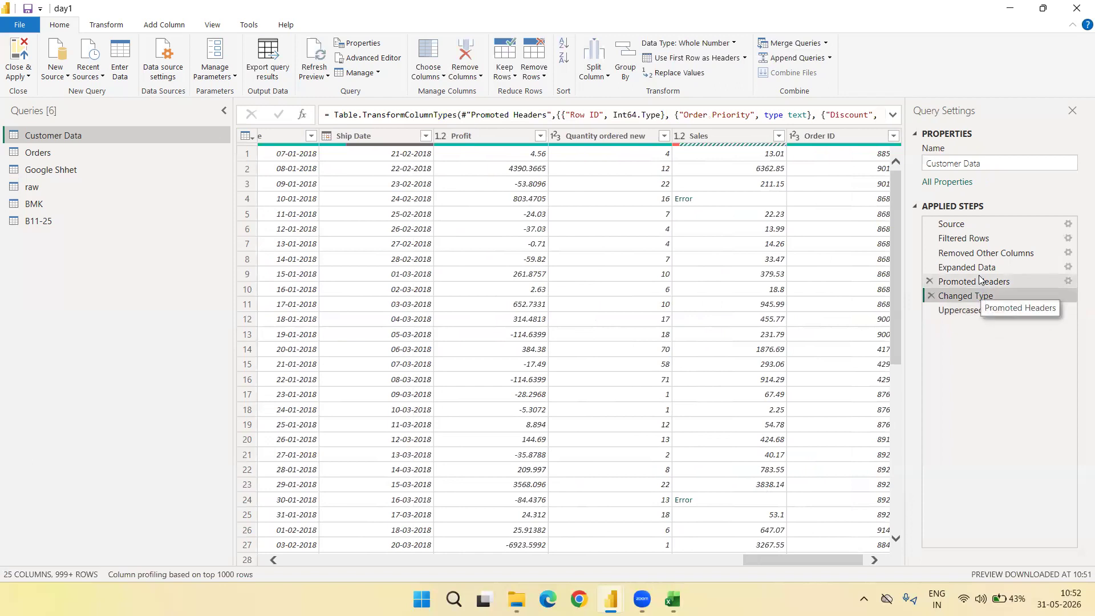
pyautogui.click(979, 280)
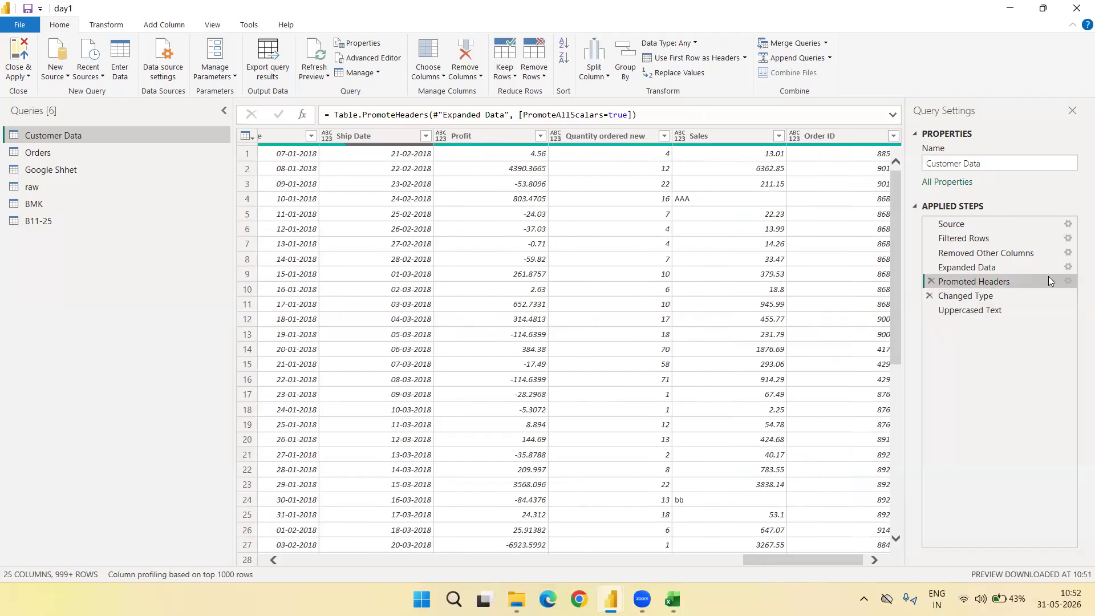
pyautogui.click(977, 297)
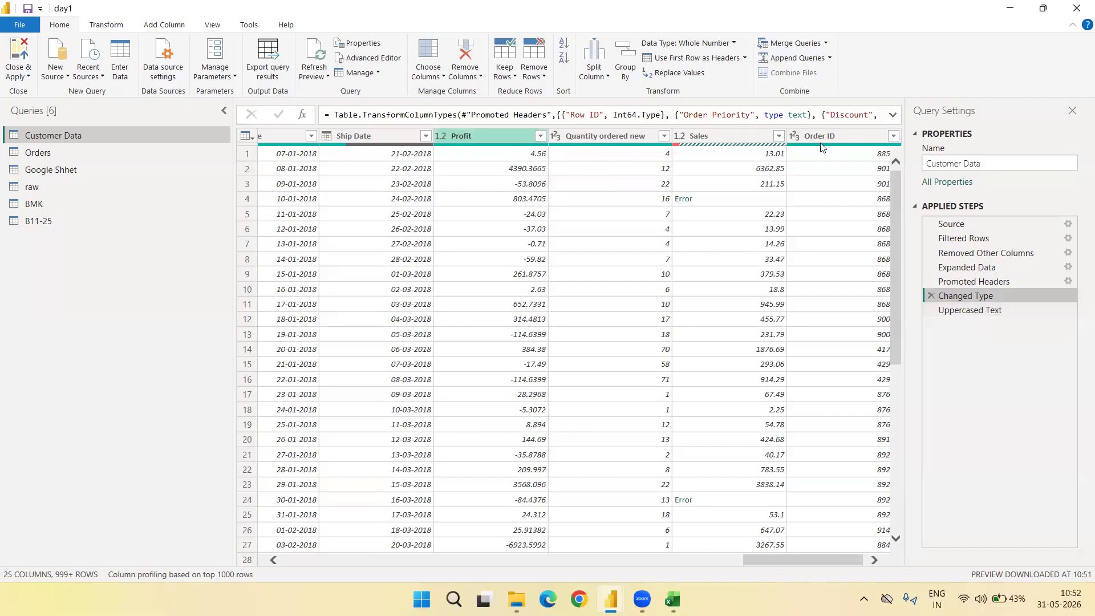
pyautogui.click(980, 313)
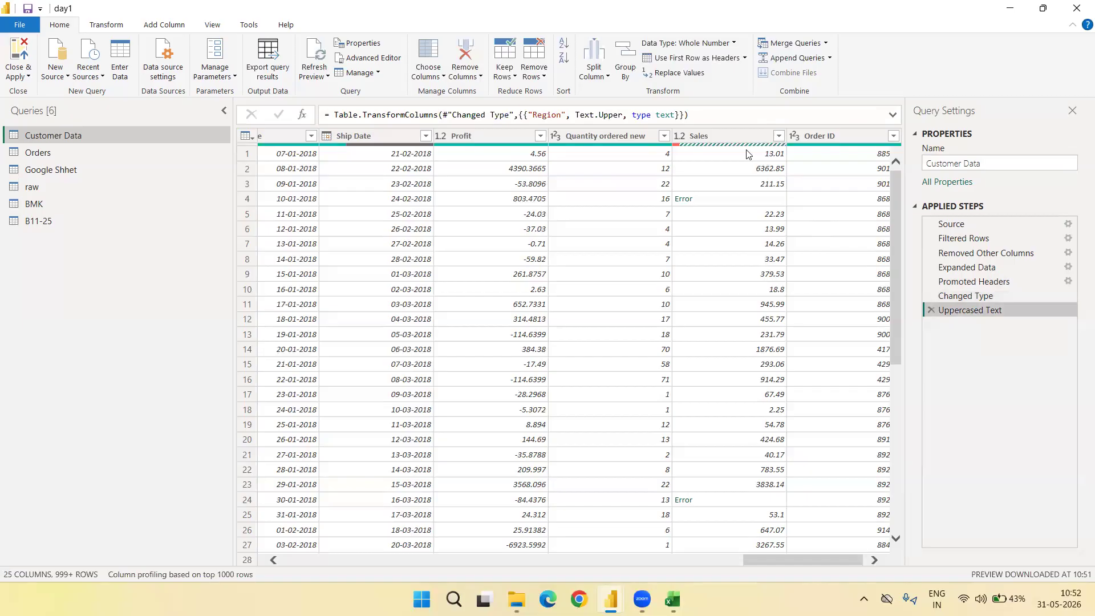
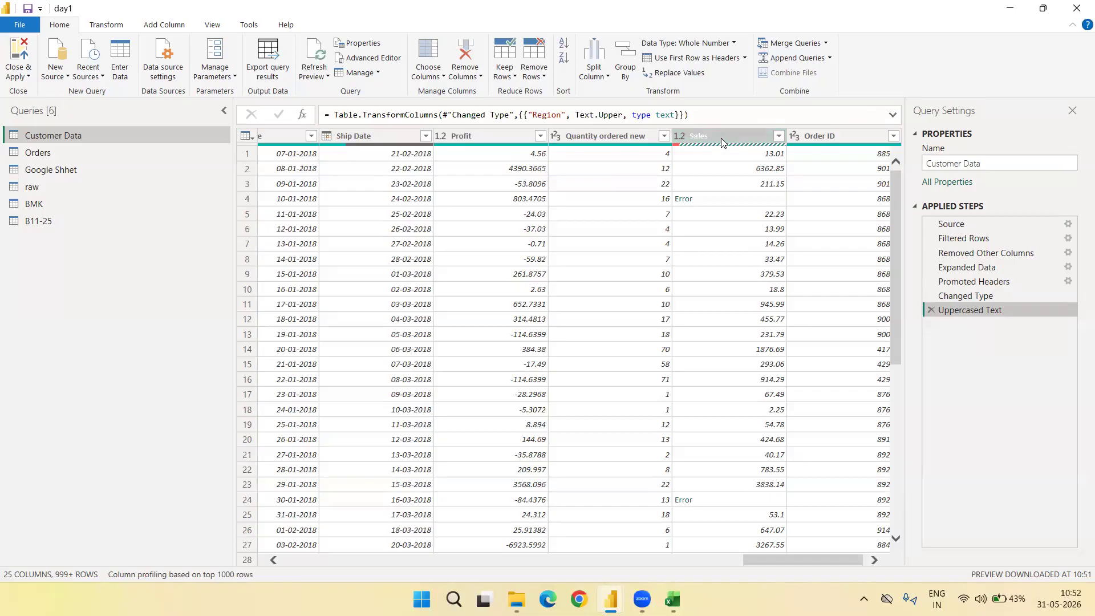
# Try removing the rows with errors in the Sales column, check the rows, and delete the Removed Errors step again
pyautogui.rightClick(721, 142)
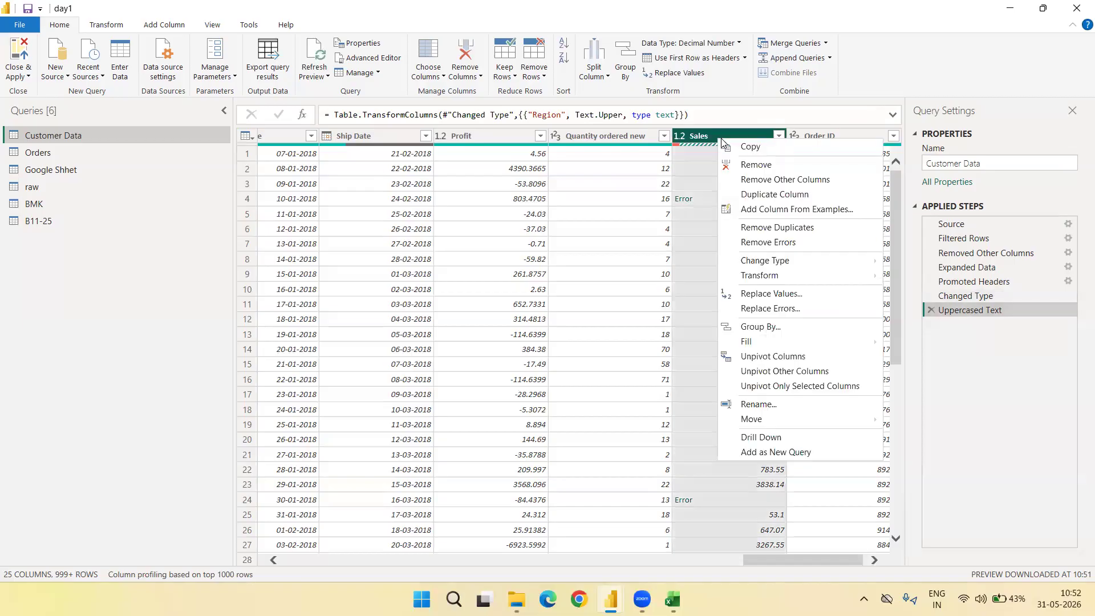
pyautogui.click(778, 244)
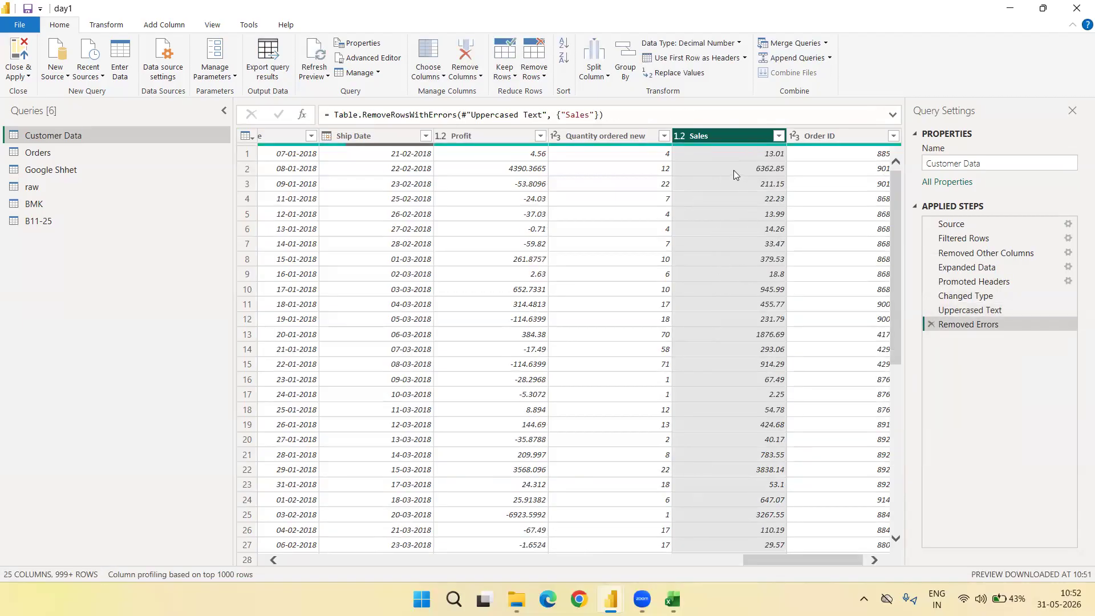
pyautogui.scroll(-12, 769, 345)
pyautogui.scroll(12, 769, 345)
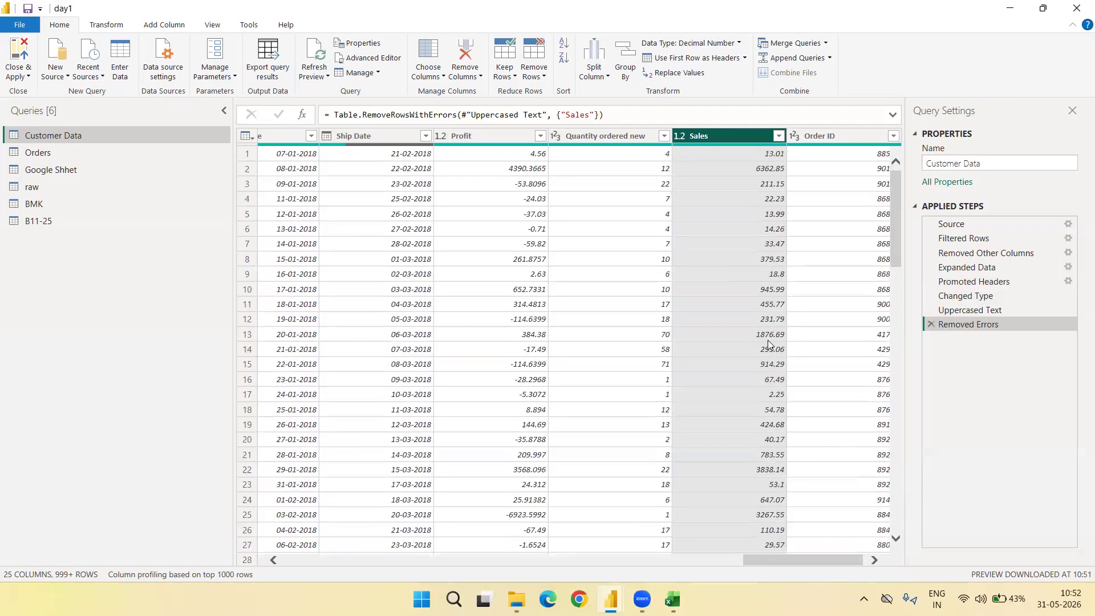
pyautogui.click(930, 324)
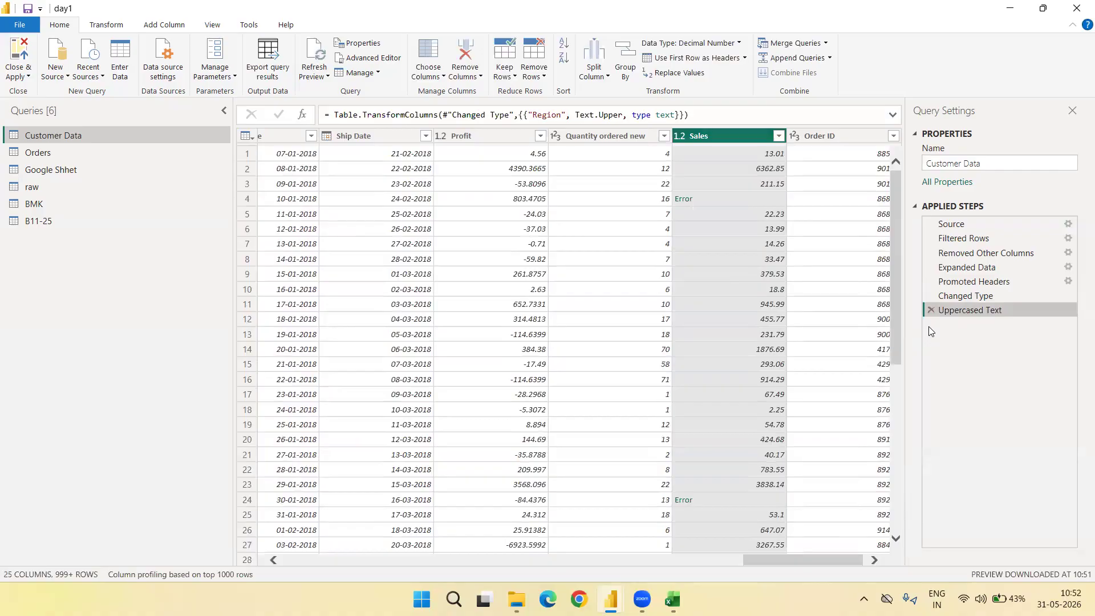
# Replace the errors in the Sales column with null and check the replaced values down the rows
pyautogui.rightClick(715, 137)
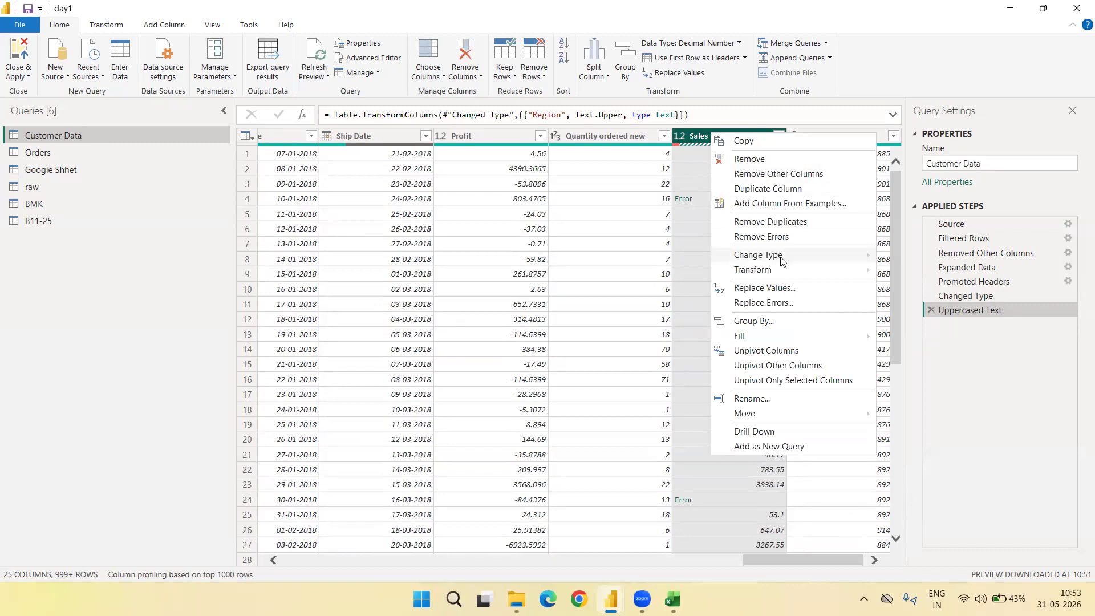
pyautogui.moveTo(782, 260)
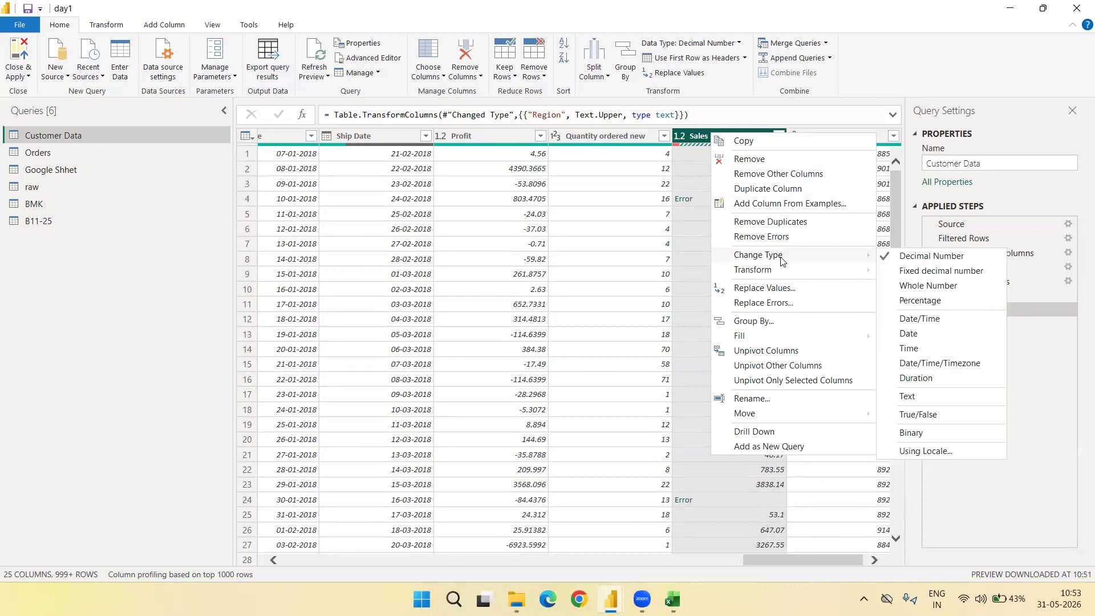
pyautogui.click(762, 303)
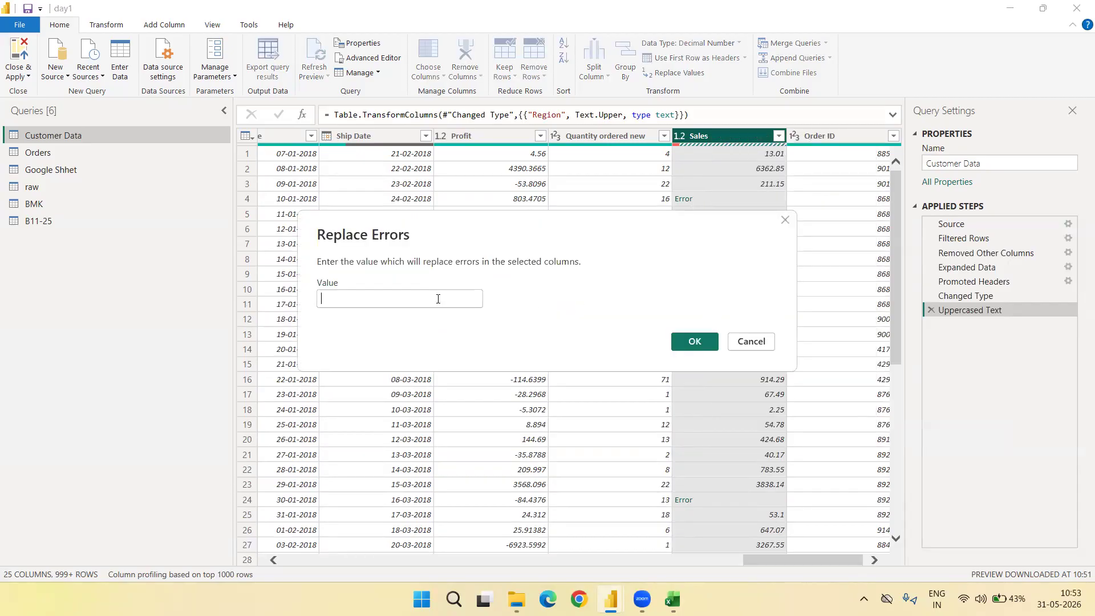
pyautogui.write('null')
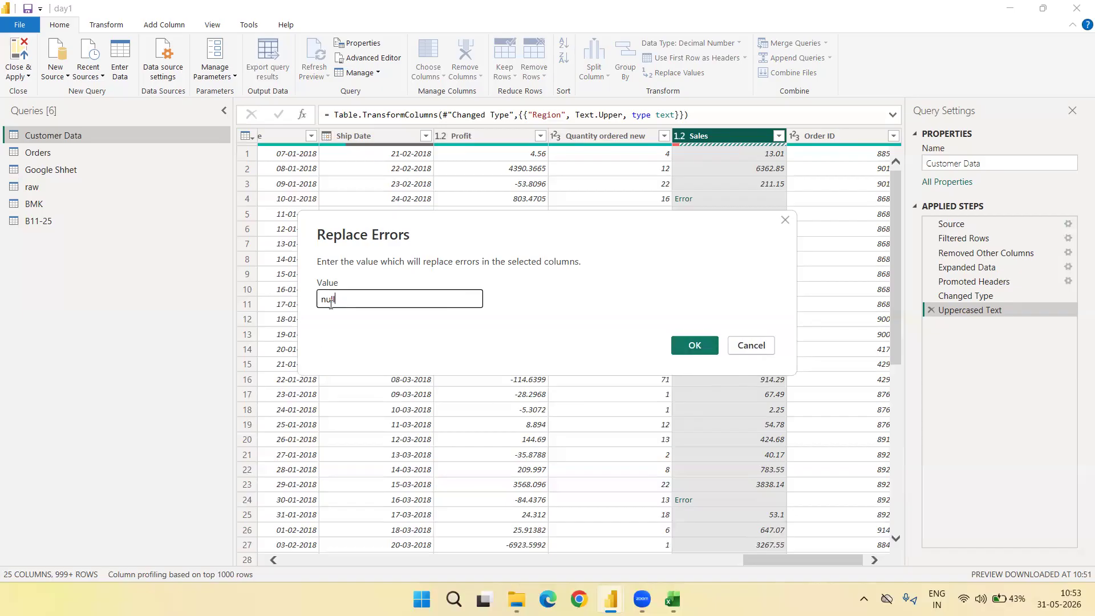
pyautogui.press('BackSpace')
pyautogui.press('BackSpace')
pyautogui.press('BackSpace')
pyautogui.press('BackSpace')
pyautogui.write('NULL')
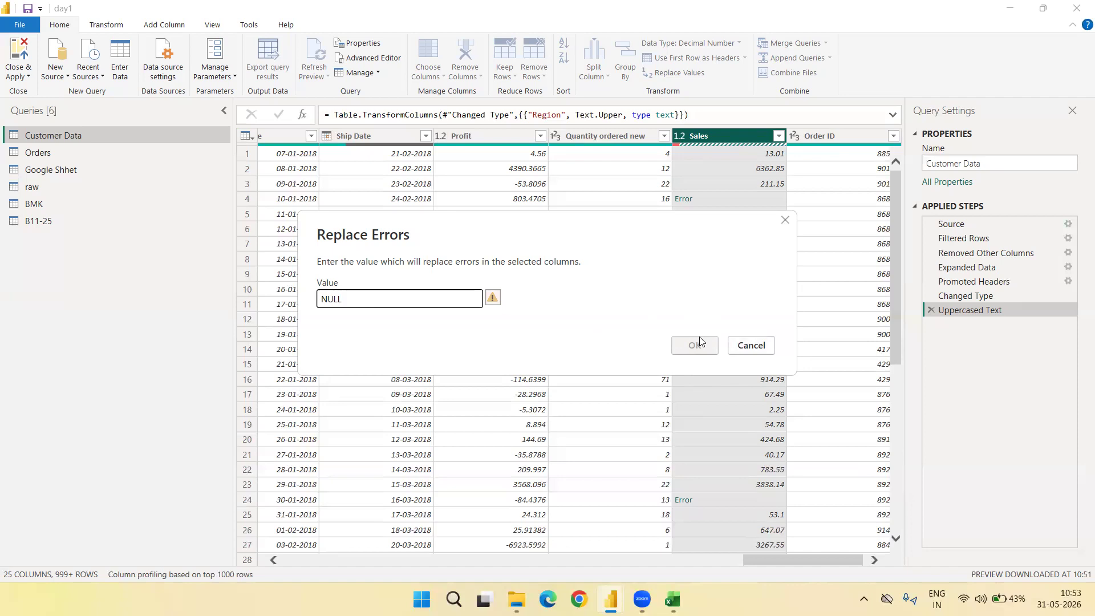
pyautogui.press('BackSpace')
pyautogui.press('BackSpace')
pyautogui.press('BackSpace')
pyautogui.press('BackSpace')
pyautogui.write('null')
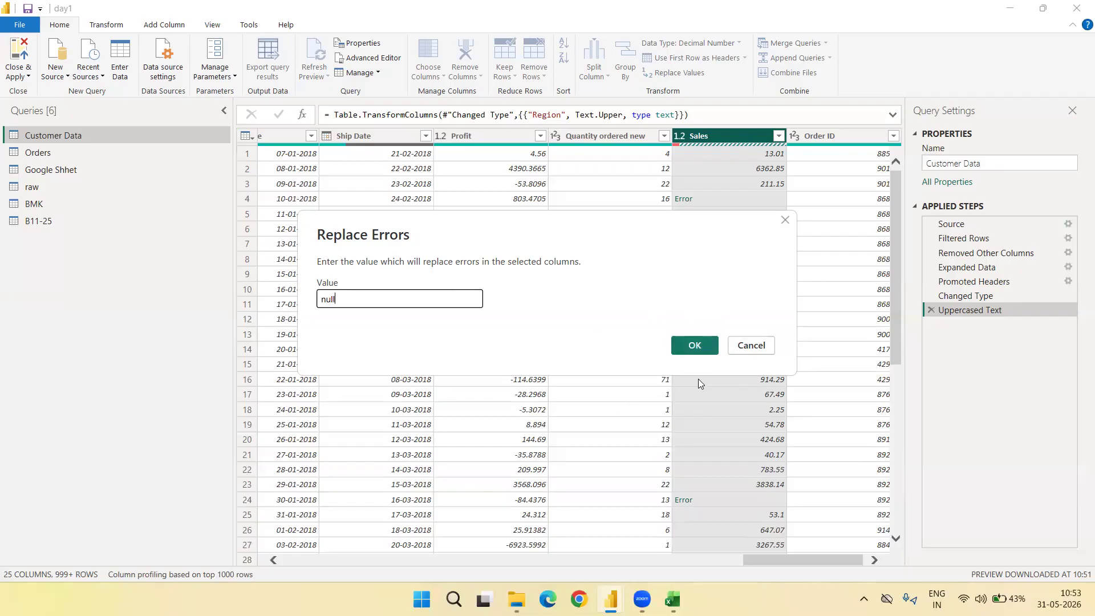
pyautogui.click(693, 345)
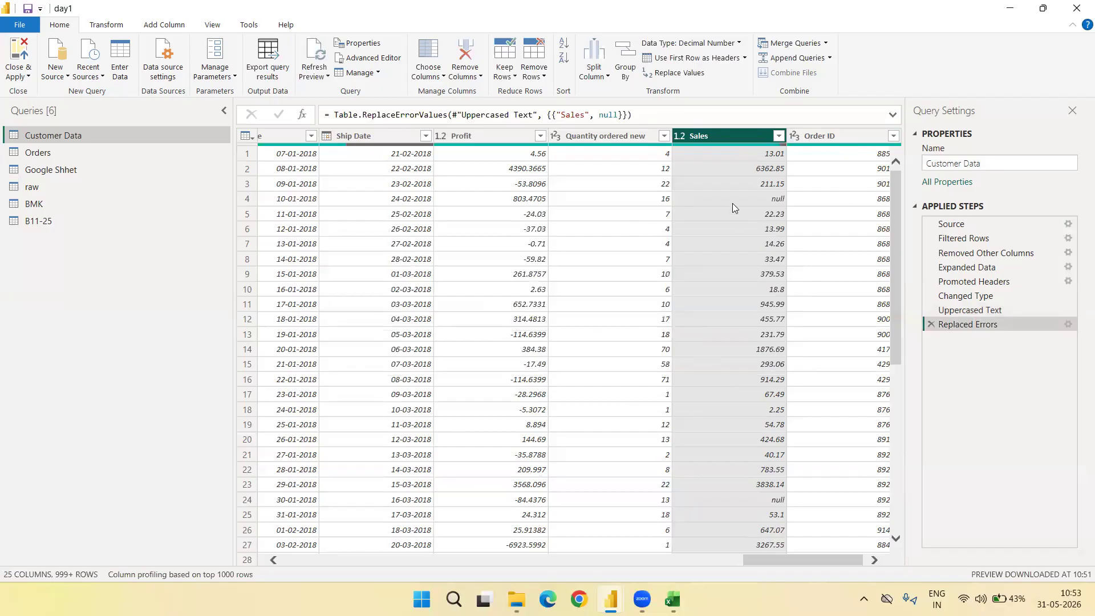
pyautogui.scroll(-4, 749, 490)
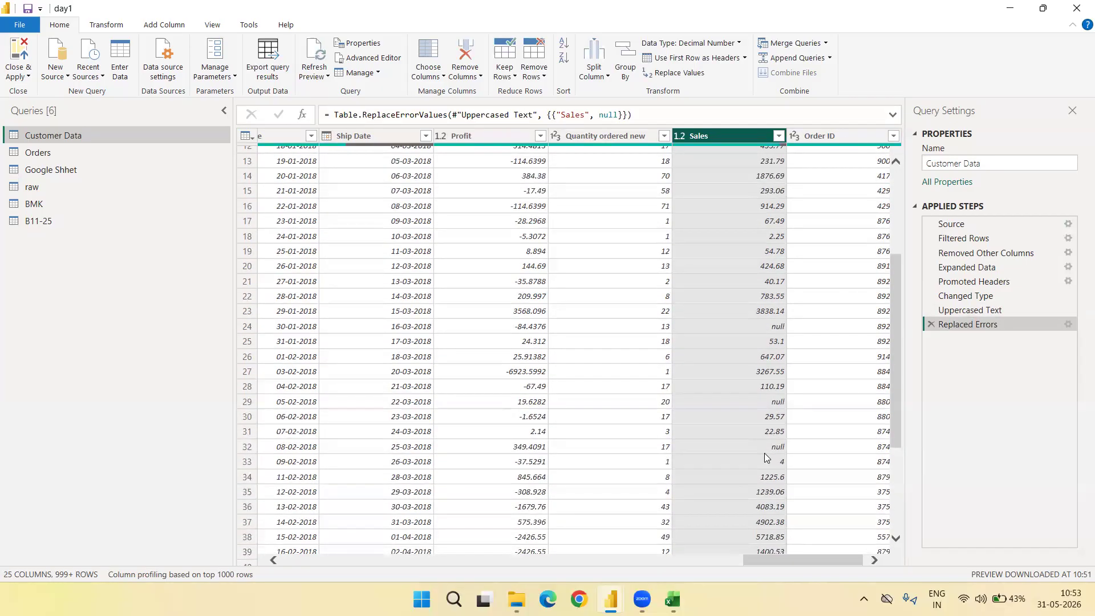
pyautogui.scroll(-5, 739, 374)
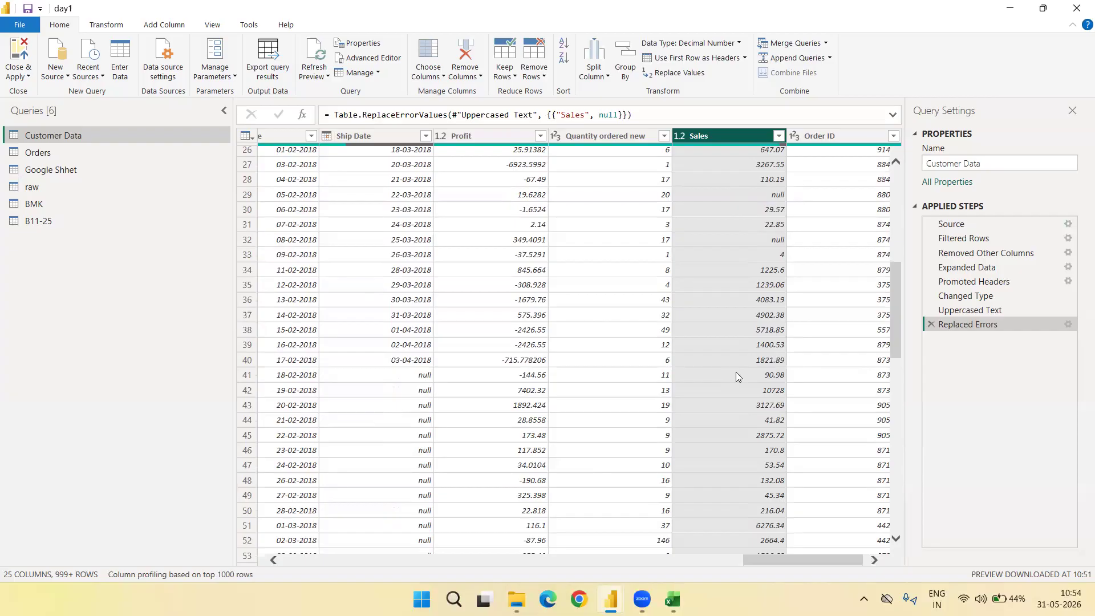
pyautogui.click(753, 285)
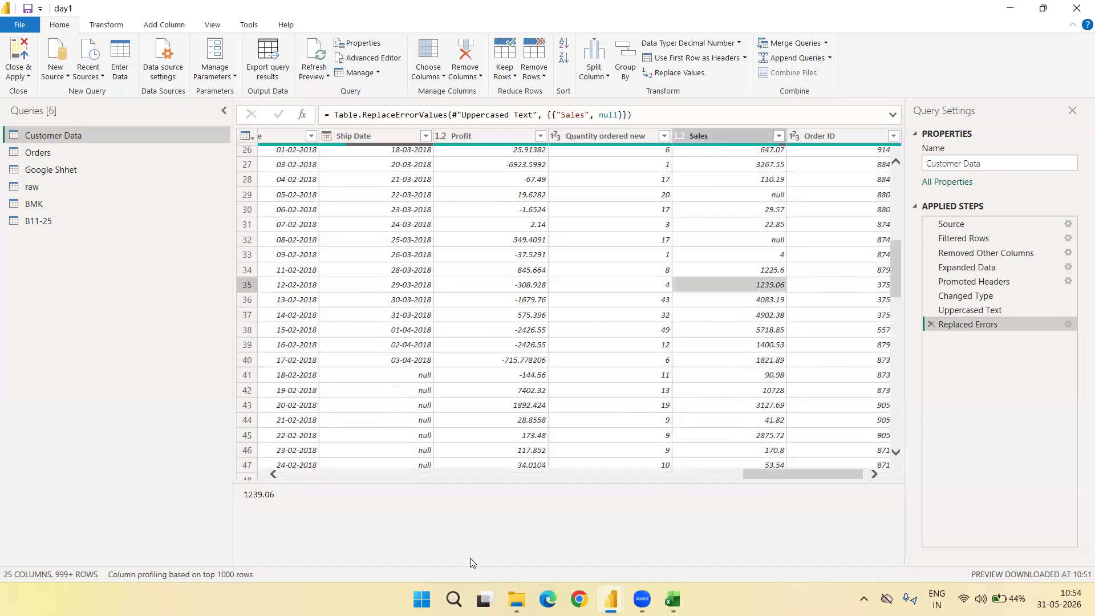
# Switch to File Explorer and open the b11 workbook from the raw folder on drive D
pyautogui.moveTo(516, 599)
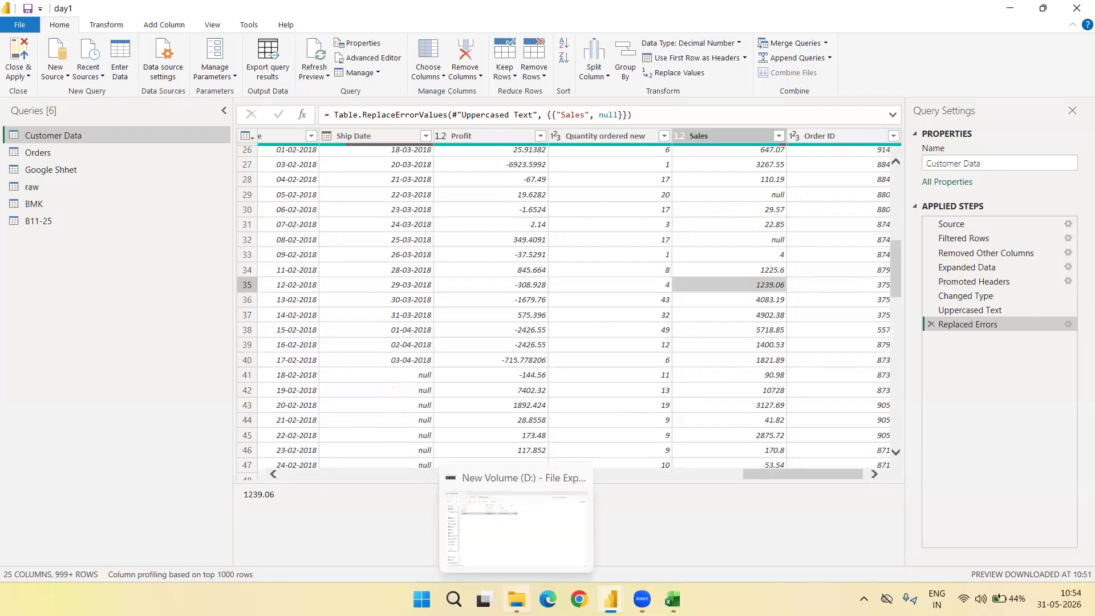
pyautogui.click(522, 518)
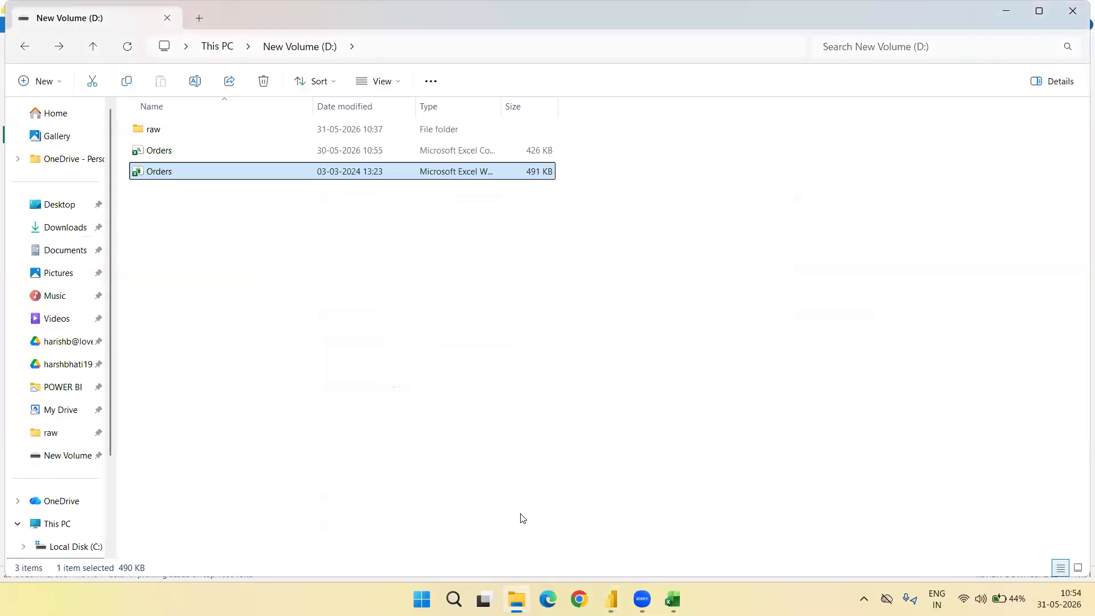
pyautogui.press('Home')
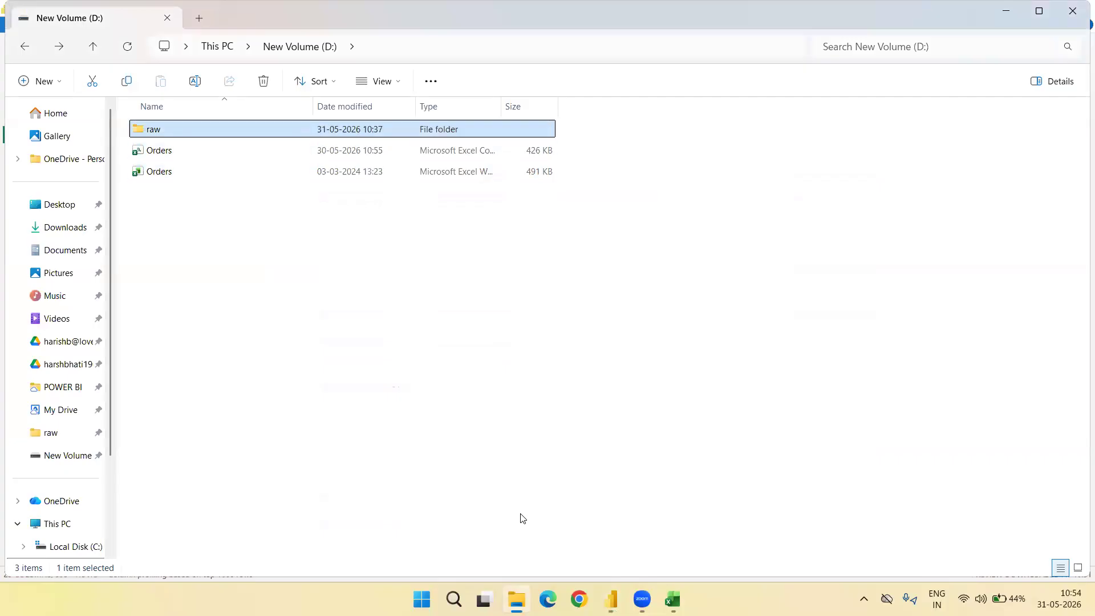
pyautogui.press('Return')
pyautogui.press('Down')
pyautogui.press('Return')
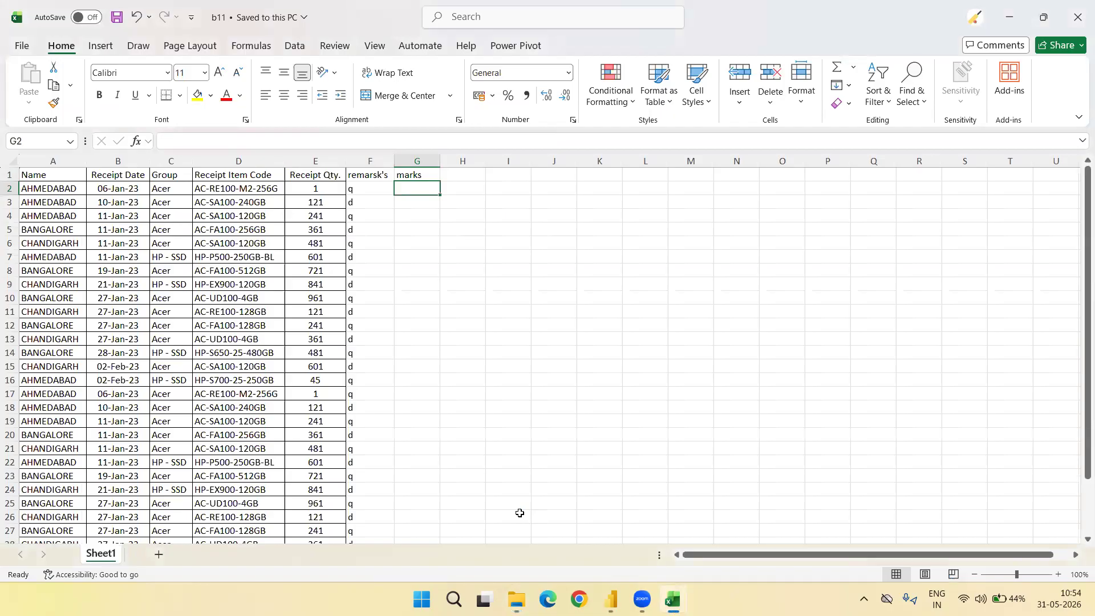
# Rename the Receipt Item Code header in cell D1 to Receipt Item Code1, then save and close the workbook
pyautogui.press('Up')
pyautogui.press('Left')
pyautogui.press('Left')
pyautogui.press('Left')
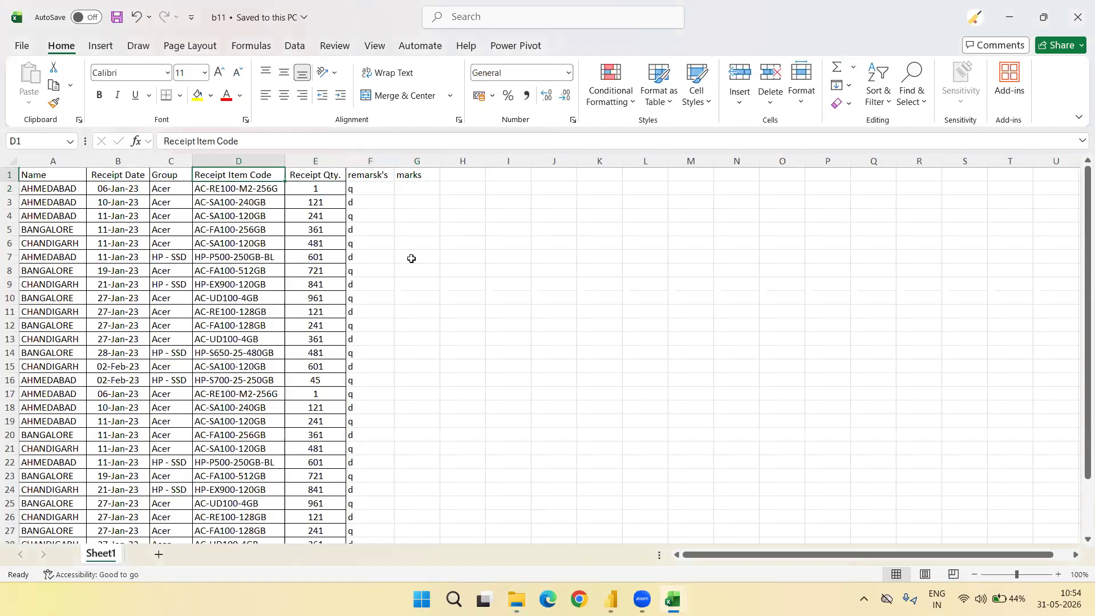
pyautogui.click(278, 136)
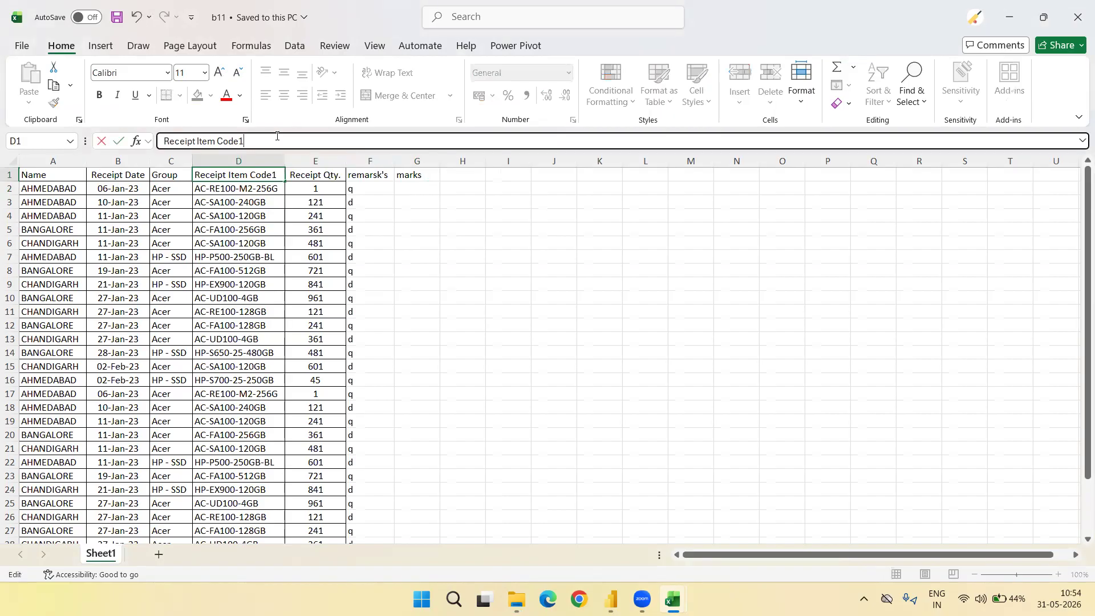
pyautogui.press('Return')
pyautogui.press('Up')
pyautogui.hotkey('ctrl', 's')
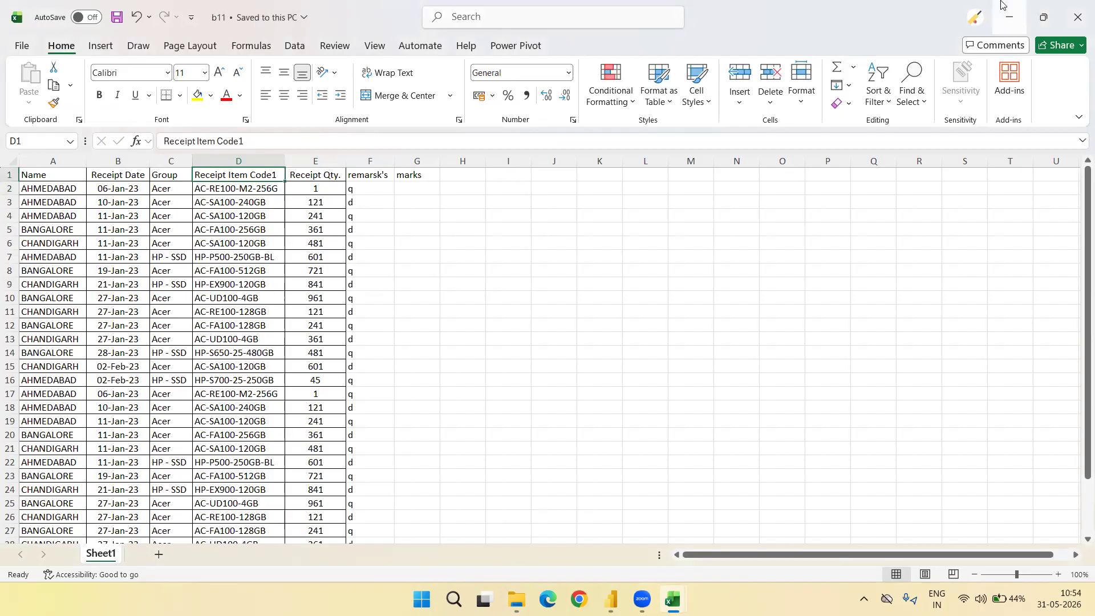
pyautogui.click(1074, 22)
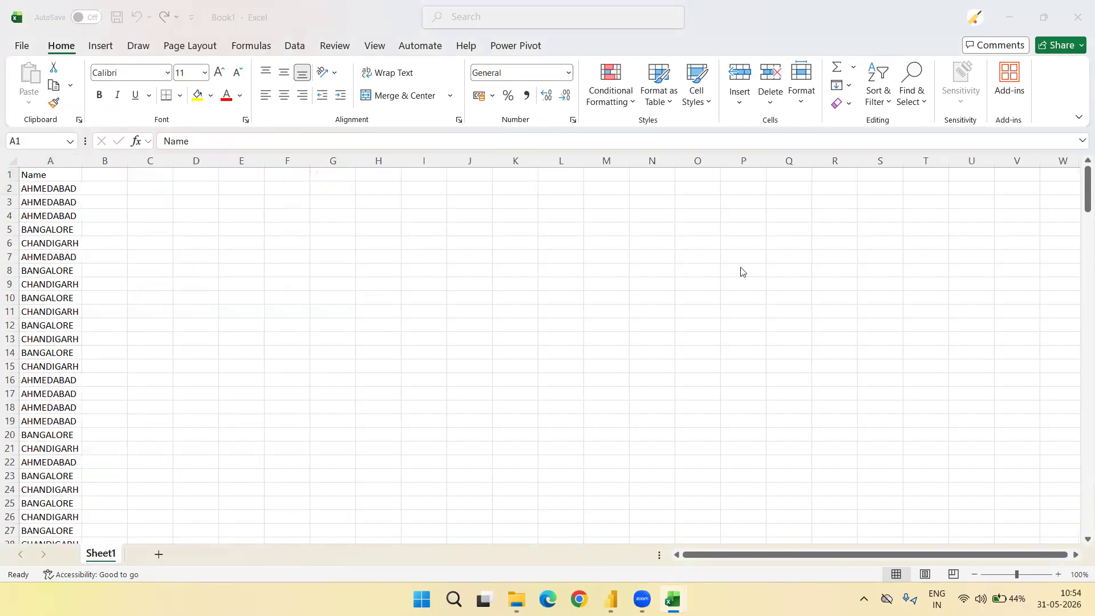
# Switch back to Power Query, refresh the preview of the Customer Data query and look through its earlier columns
pyautogui.hotkey('alt', 'Tab')
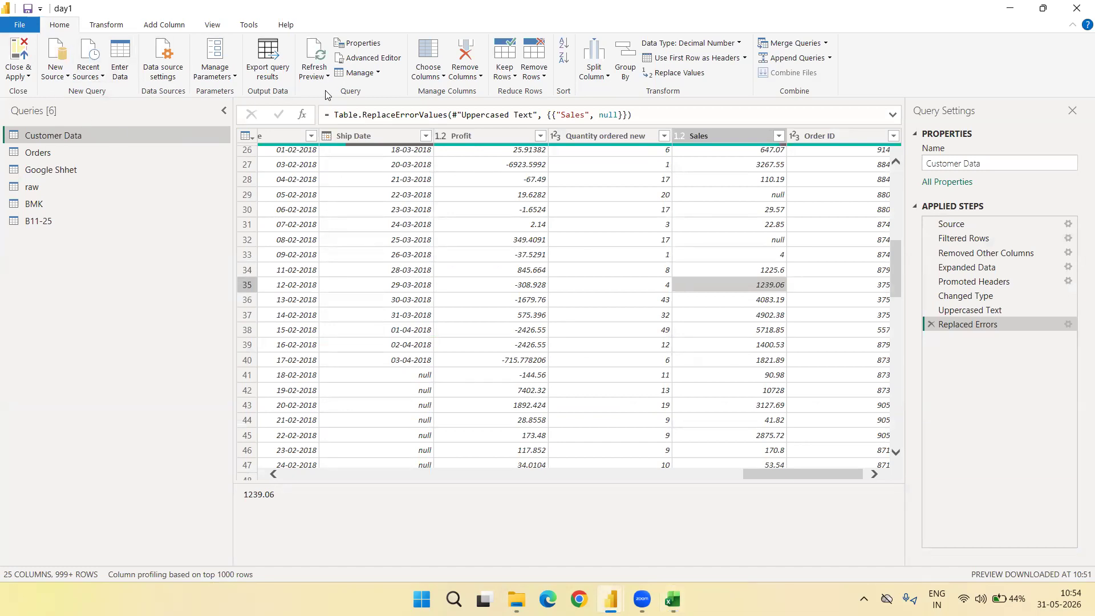
pyautogui.click(326, 75)
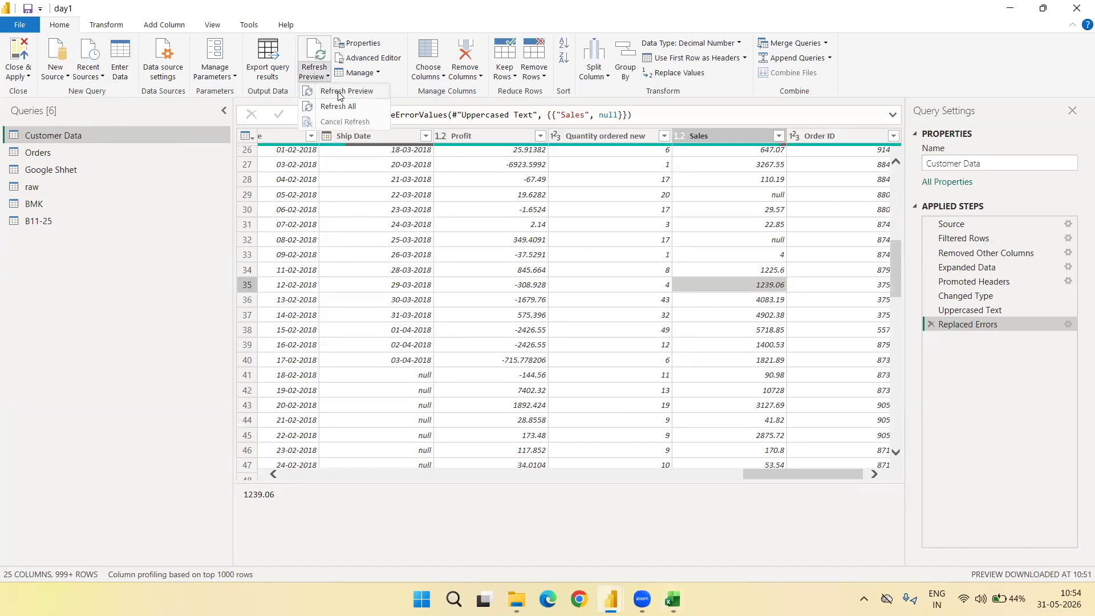
pyautogui.click(339, 91)
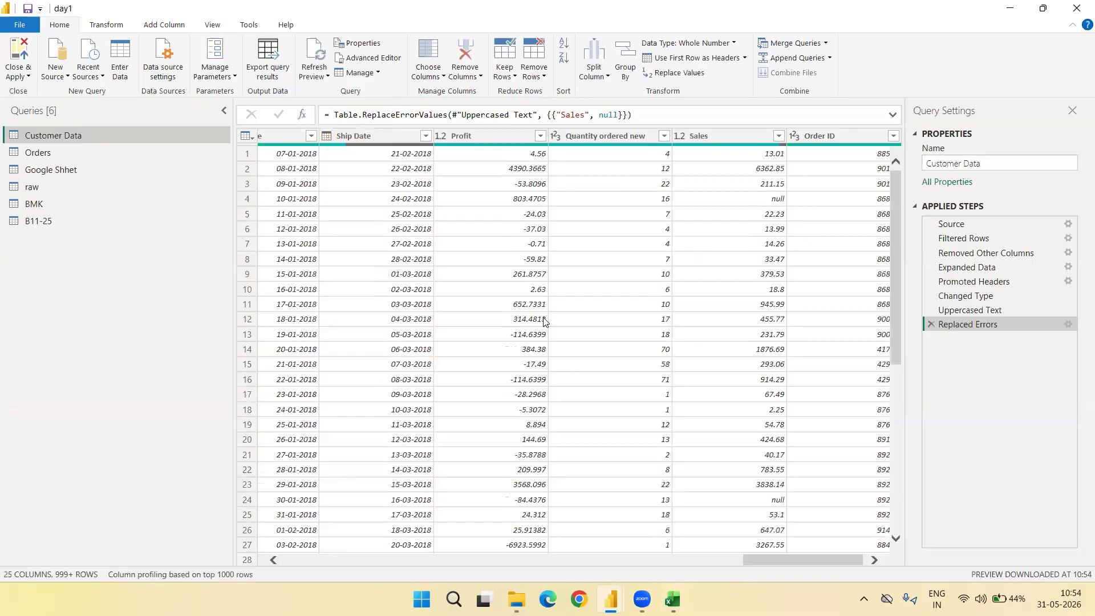
pyautogui.hscroll(-10, 543, 321)
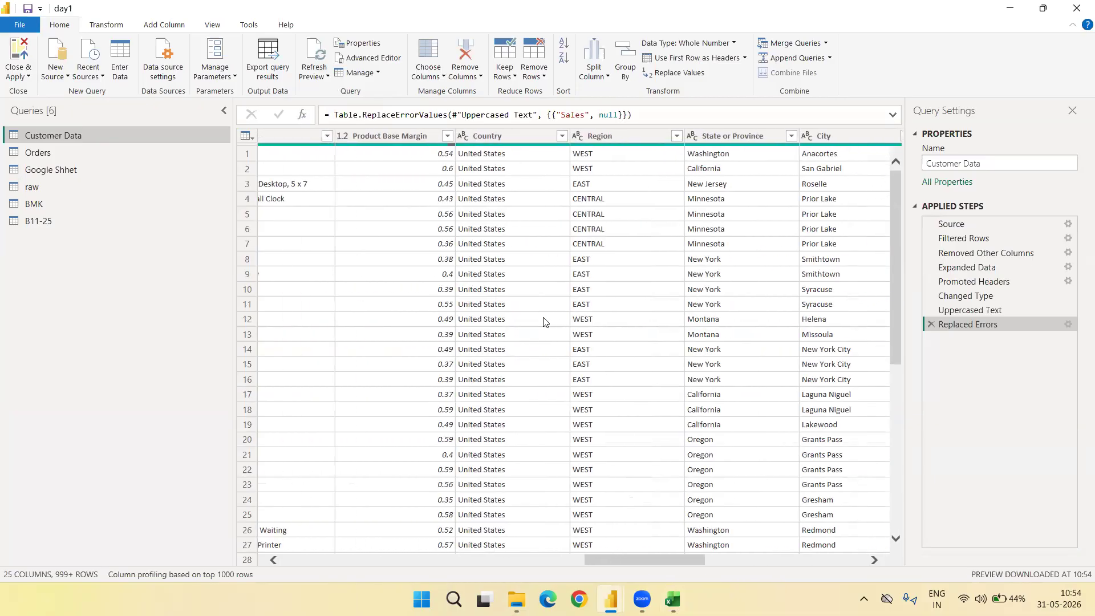
pyautogui.hscroll(-10, 543, 321)
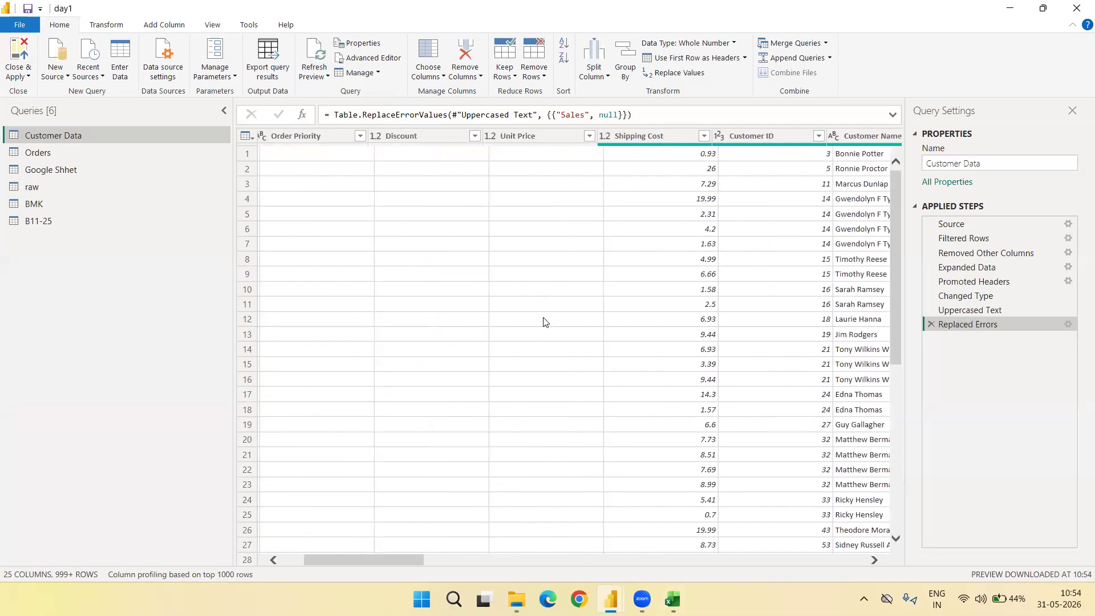
# Open the raw query, look through its columns and view its Added Custom1 and Custom1 steps
pyautogui.click(71, 183)
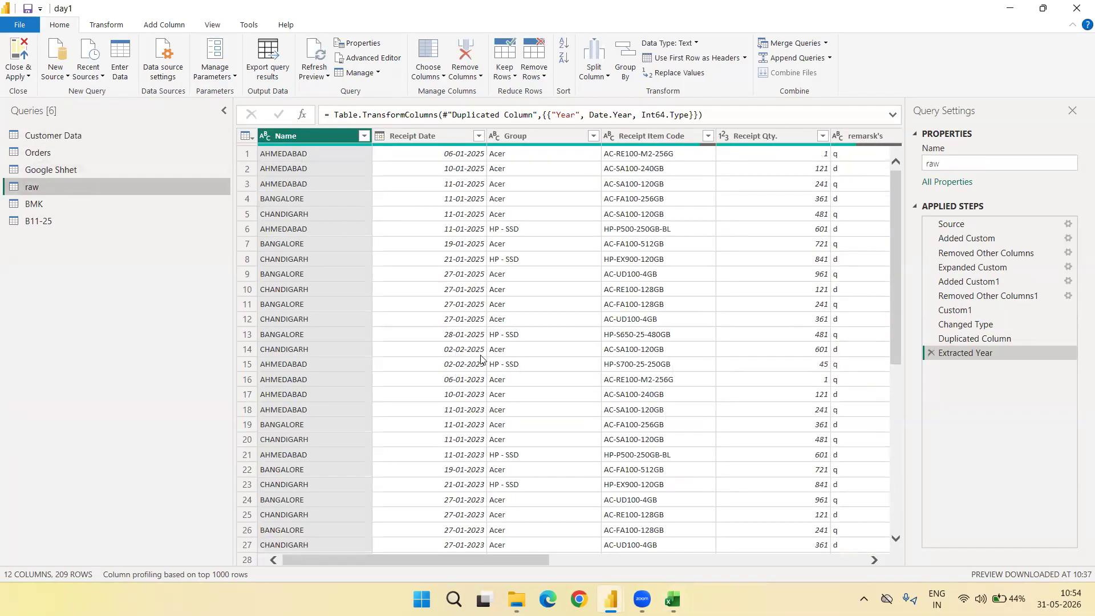
pyautogui.hscroll(10, 509, 350)
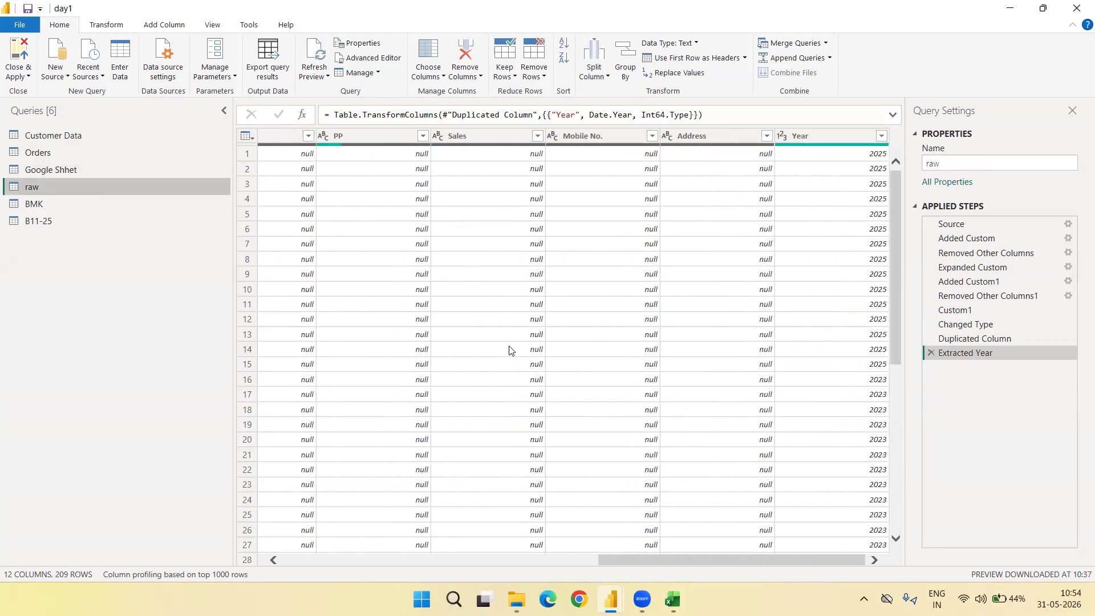
pyautogui.hscroll(-5, 509, 350)
pyautogui.hscroll(-5, 510, 350)
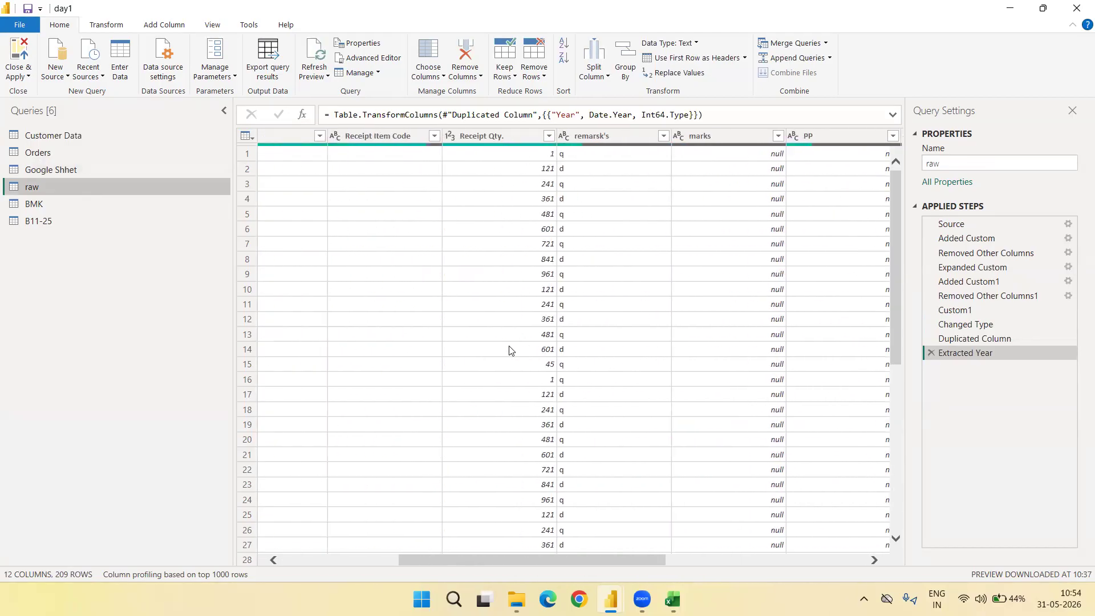
pyautogui.hscroll(-3, 509, 350)
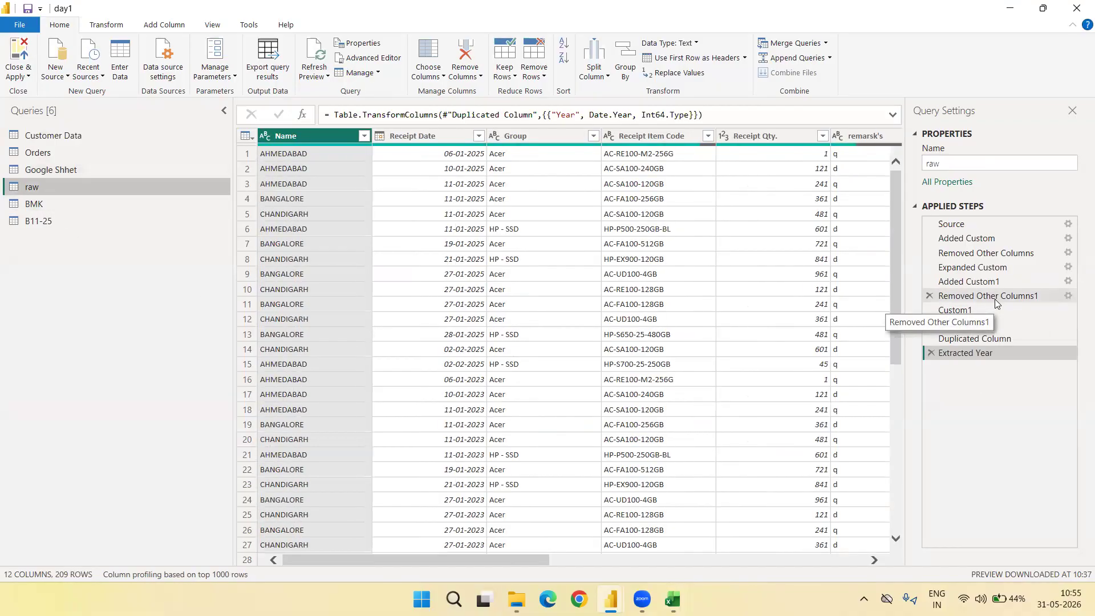
pyautogui.click(987, 284)
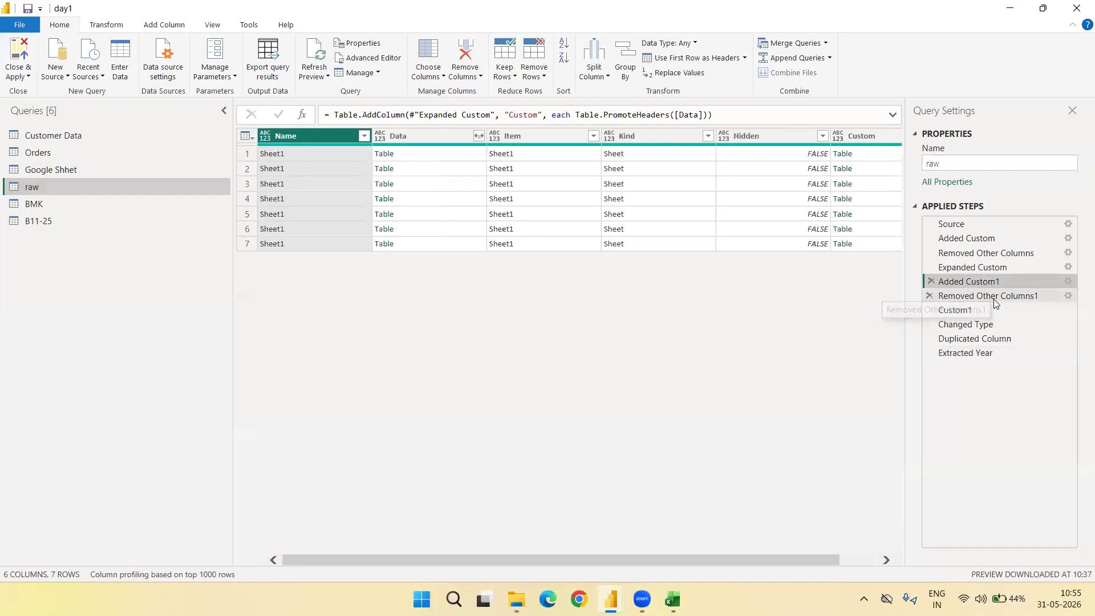
pyautogui.click(985, 310)
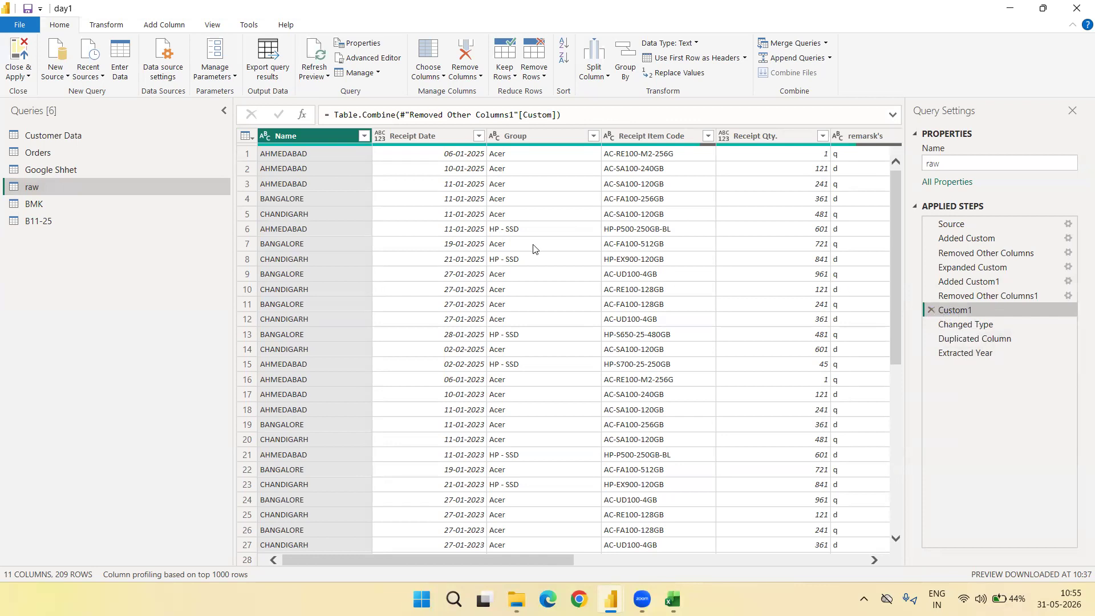
# Refresh the raw query's preview at the Custom1 step and check how the item code columns are combined
pyautogui.click(323, 76)
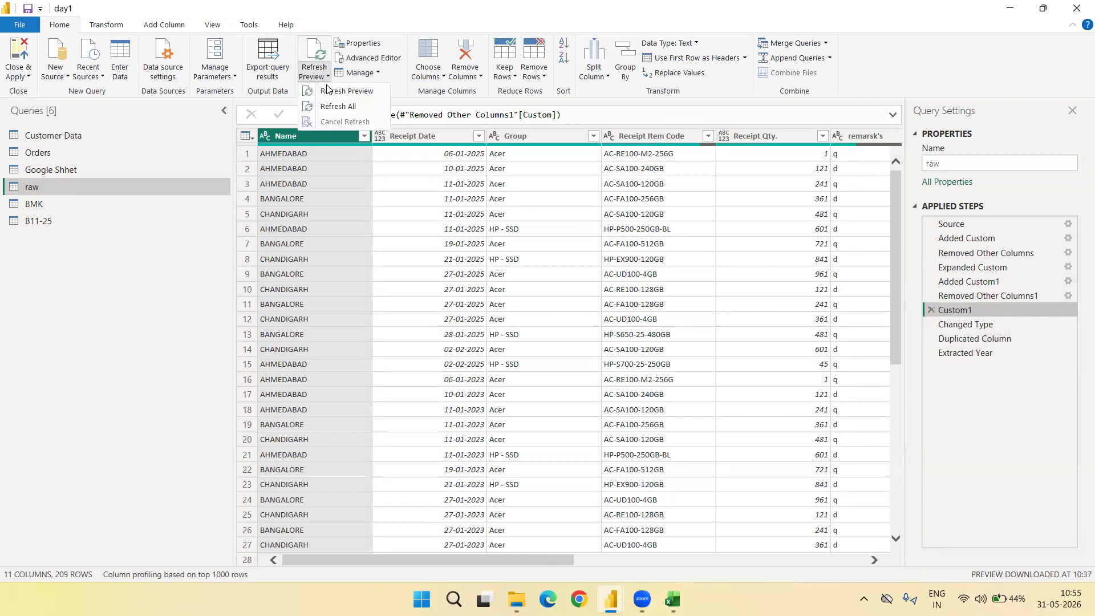
pyautogui.click(327, 92)
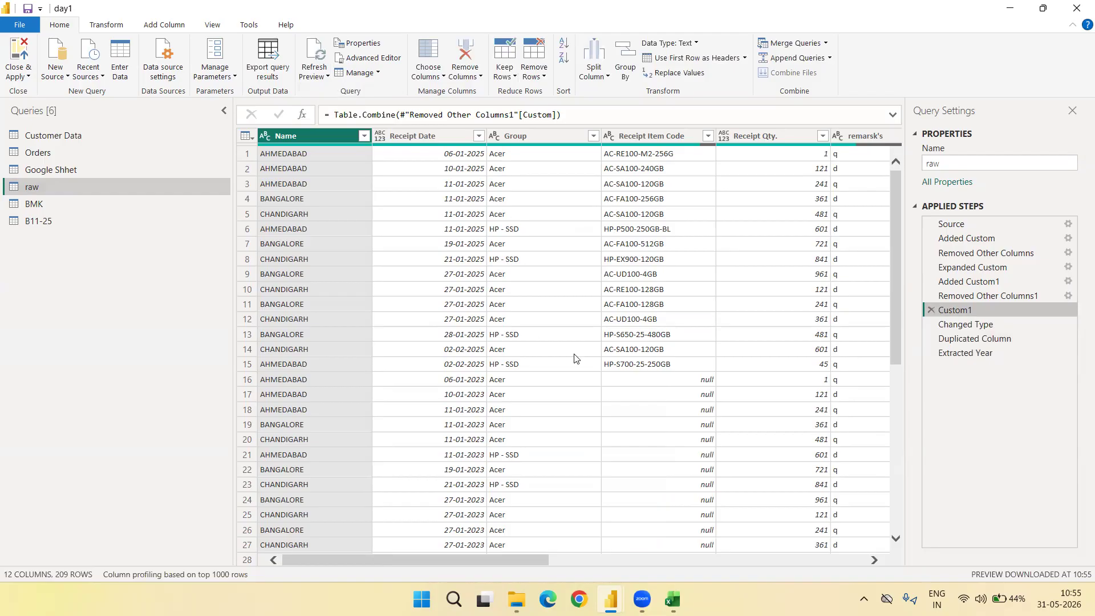
pyautogui.hscroll(10, 574, 358)
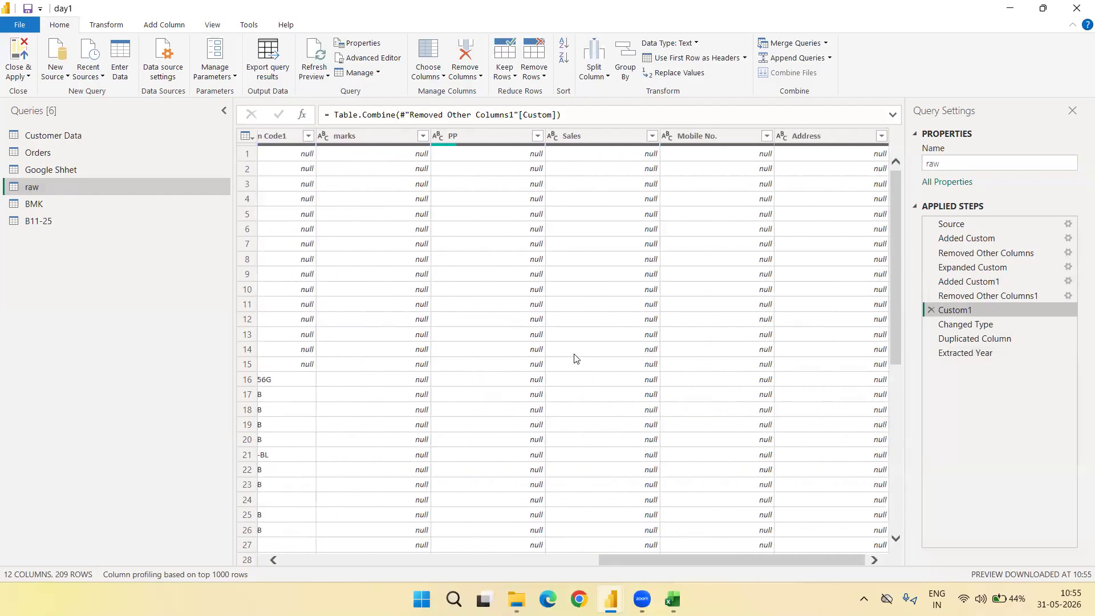
pyautogui.hscroll(-10, 574, 358)
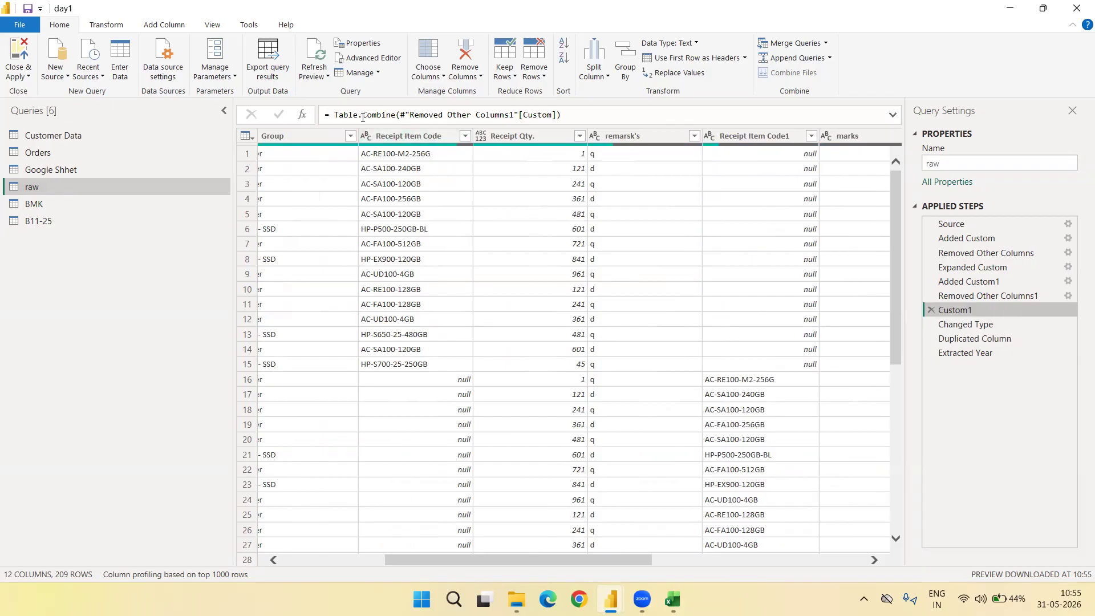
pyautogui.hscroll(-5, 575, 273)
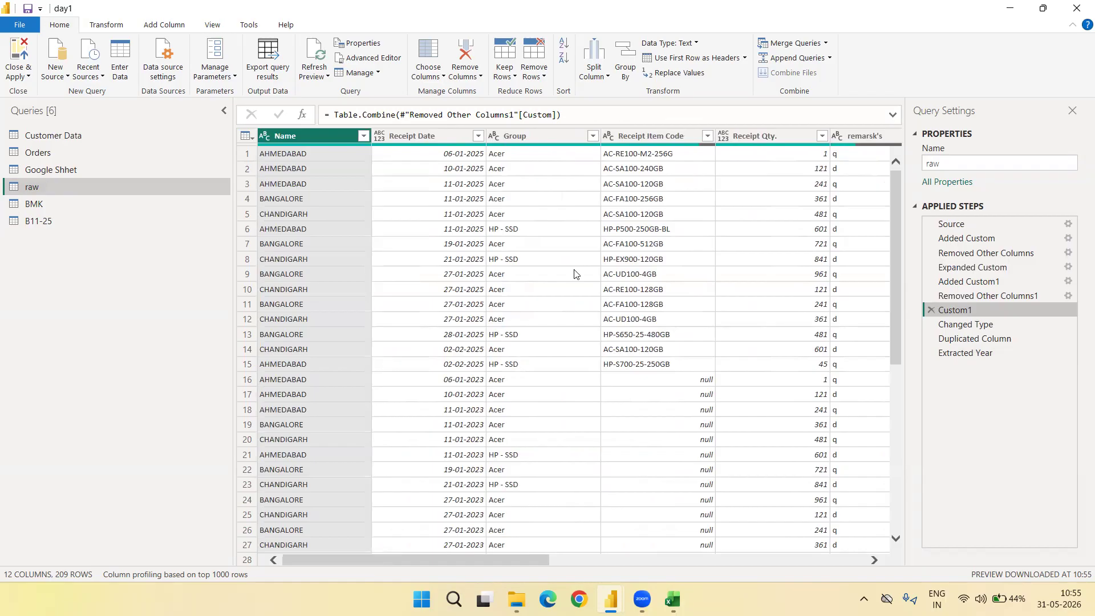
# Select the BMK query, then switch to the raw folder in File Explorer and open the bMK workbook
pyautogui.click(81, 204)
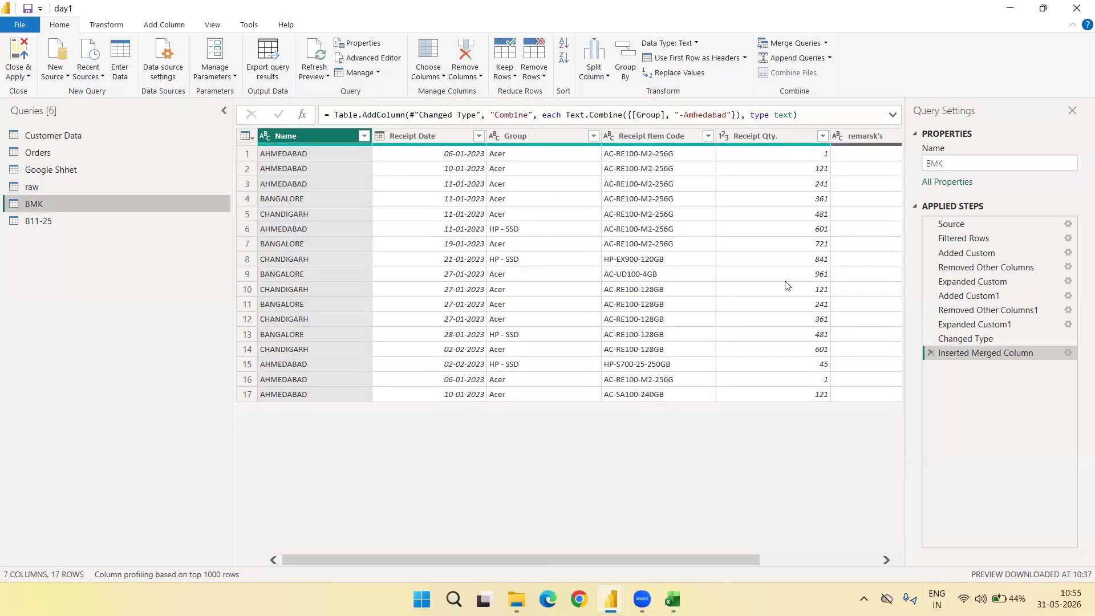
pyautogui.hotkey('alt', 'Tab')
pyautogui.hotkey('alt', 'Tab')
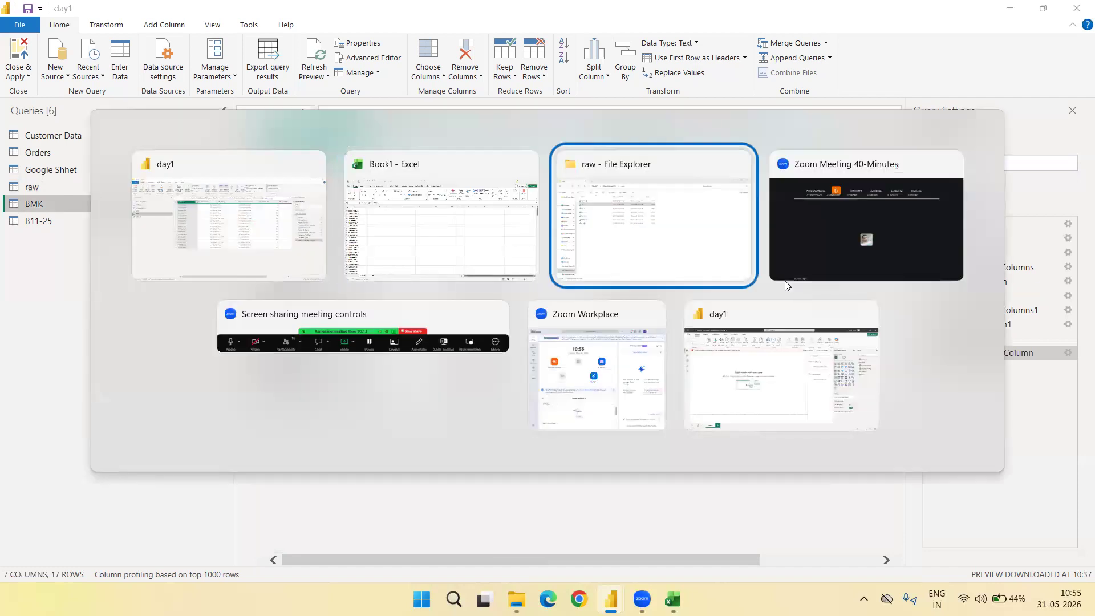
pyautogui.press('Down')
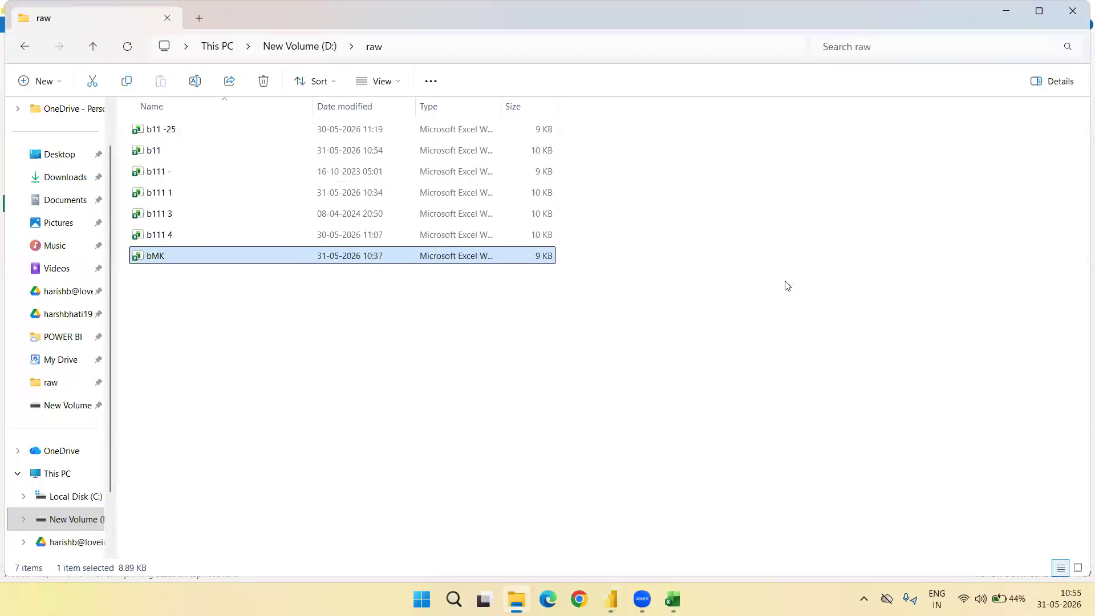
pyautogui.press('Return')
# Rename the Receipt Item Code header in cell D1 to Receipt Item Code2, then save and close the bMK workbook
pyautogui.press('Up')
pyautogui.press('Up')
pyautogui.press('Up')
pyautogui.press('Up')
pyautogui.press('Left')
pyautogui.press('Left')
pyautogui.press('Left')
pyautogui.press('Left')
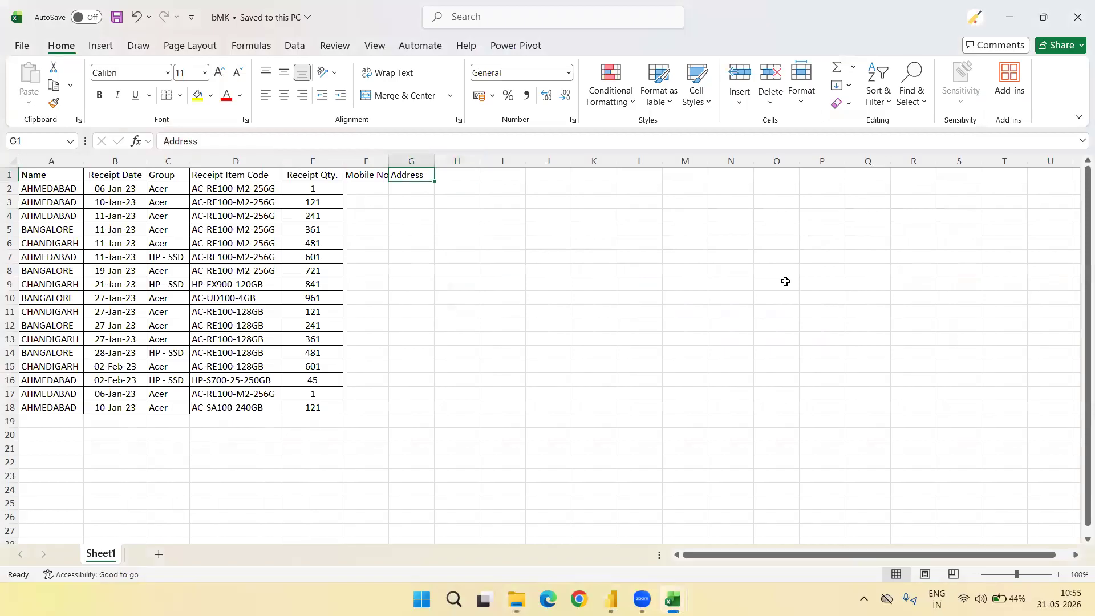
pyautogui.click(617, 141)
pyautogui.write('2')
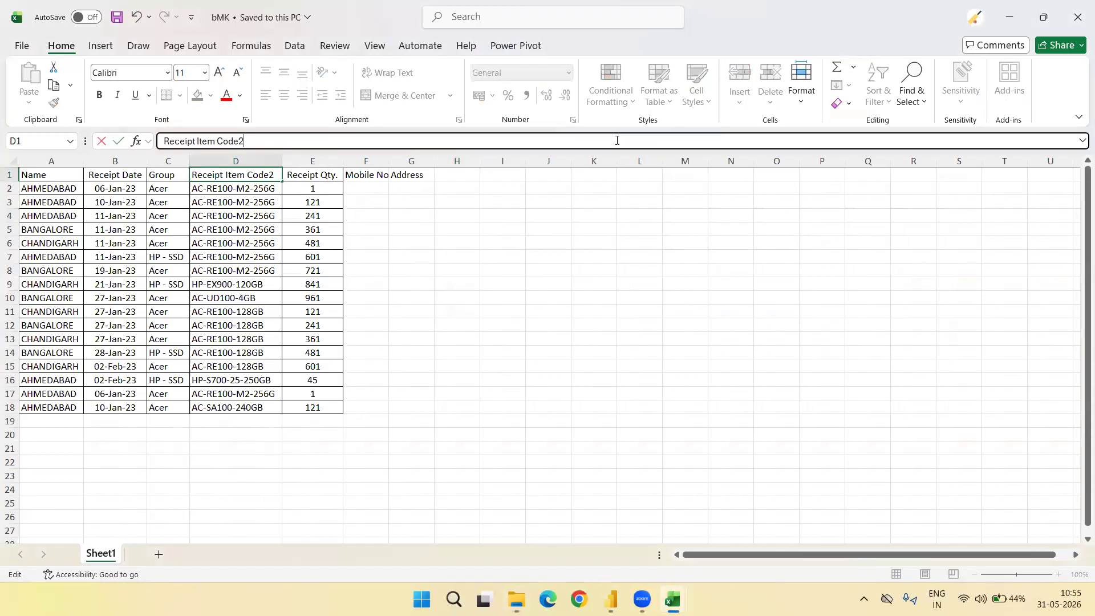
pyautogui.press('Return')
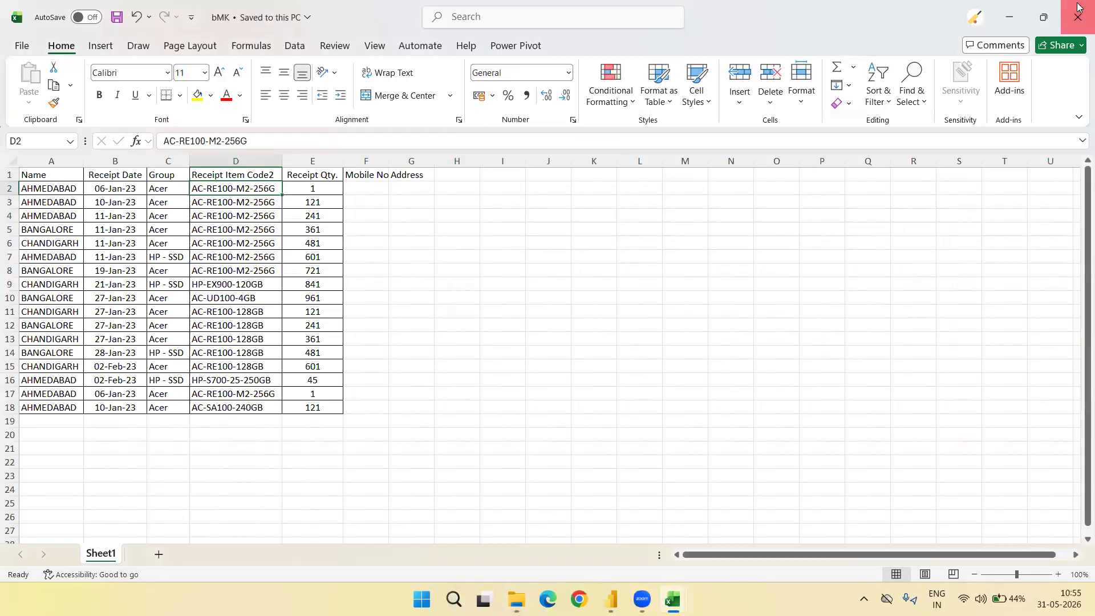
pyautogui.click(1078, 7)
# Switch back to Power Query, refresh the BMK query's preview and check the values in its Receipt Item Code column
pyautogui.hotkey('alt', 'Tab')
pyautogui.press('Tab')
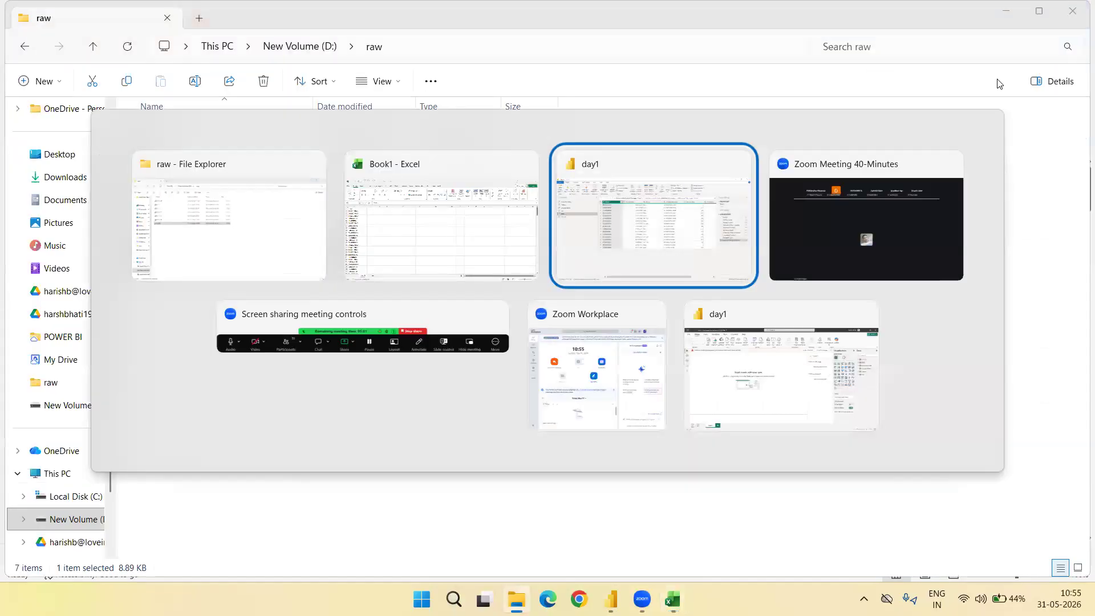
pyautogui.click(328, 79)
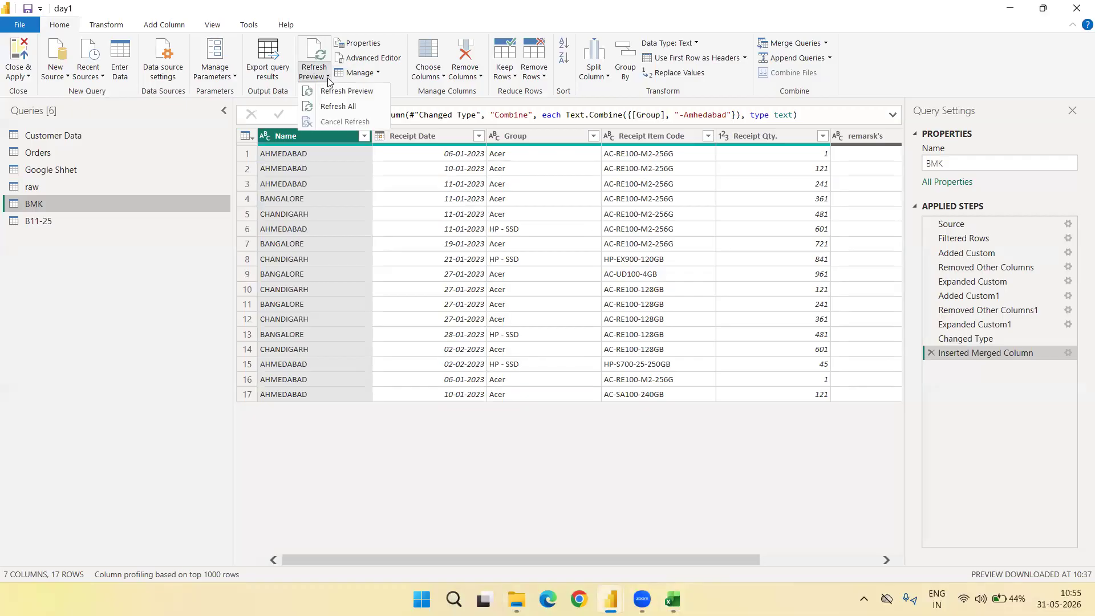
pyautogui.click(334, 92)
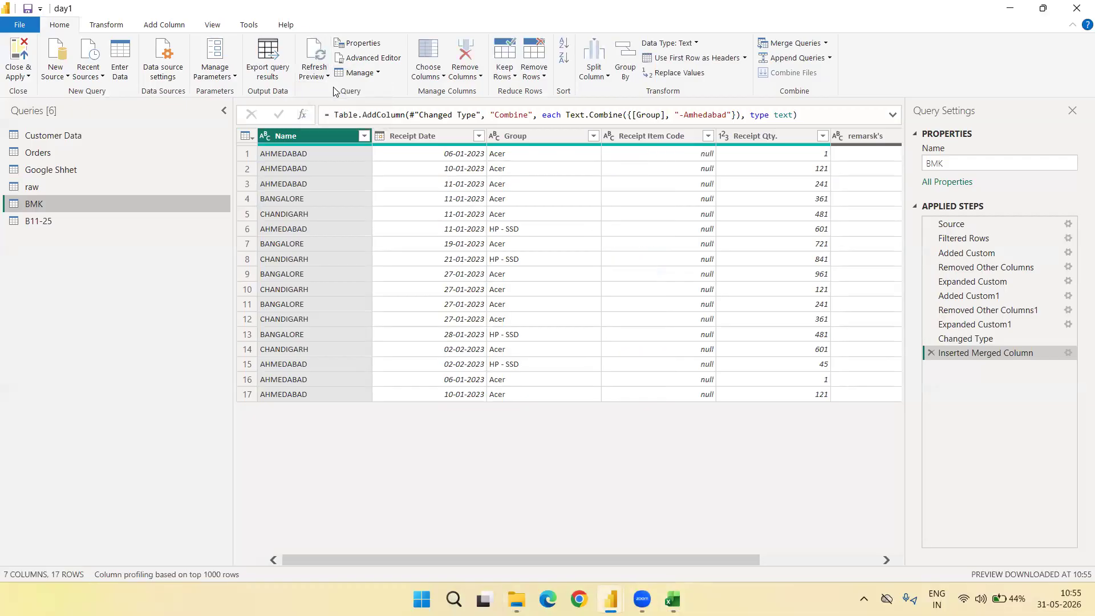
pyautogui.hscroll(3, 558, 314)
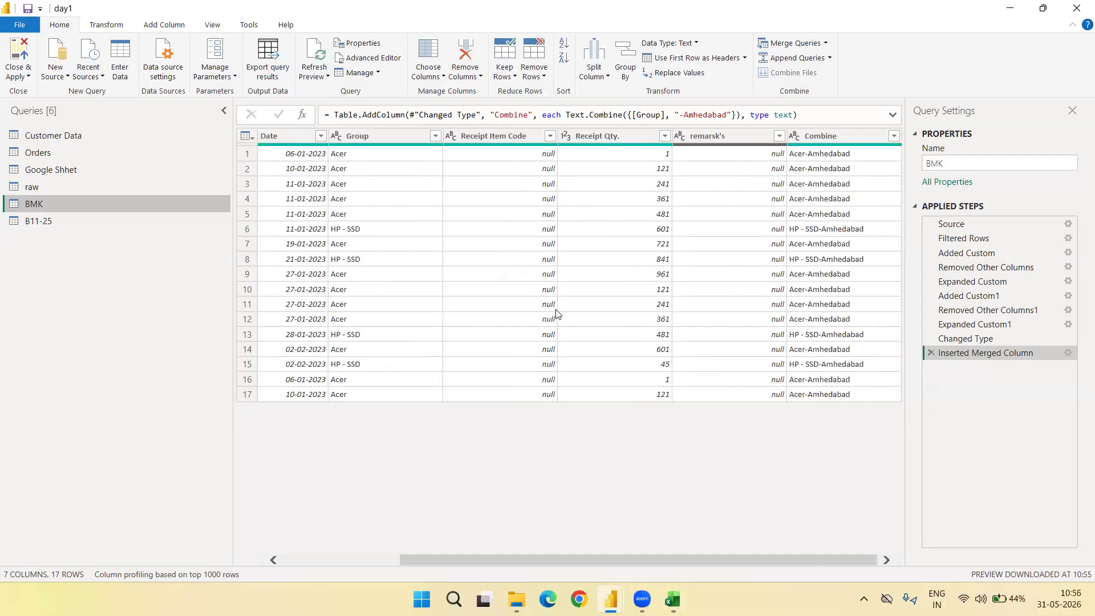
pyautogui.hscroll(-3, 558, 314)
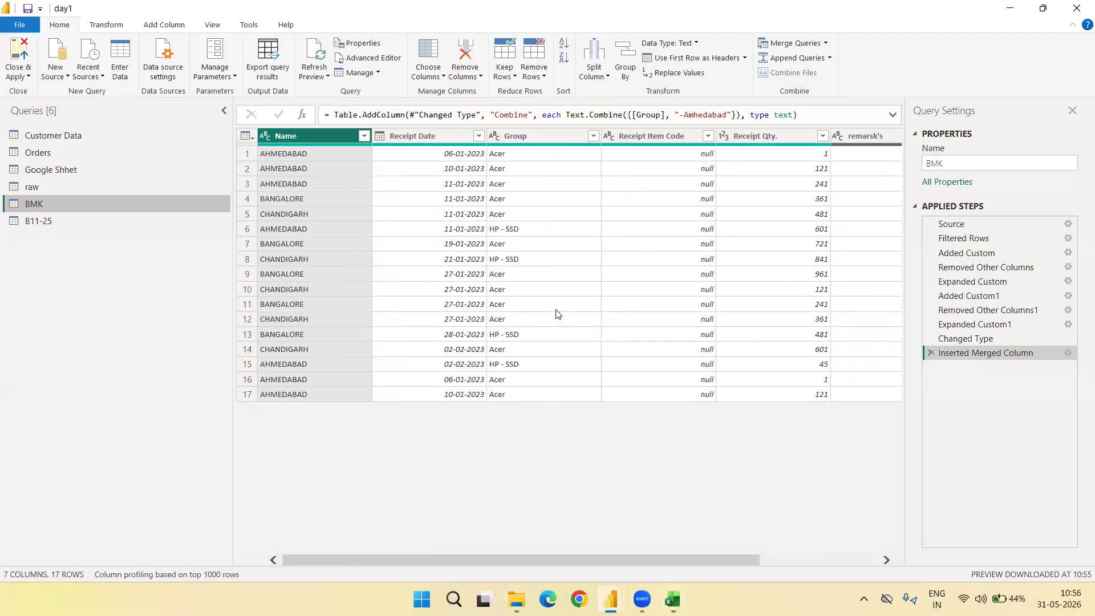
pyautogui.hscroll(3, 720, 257)
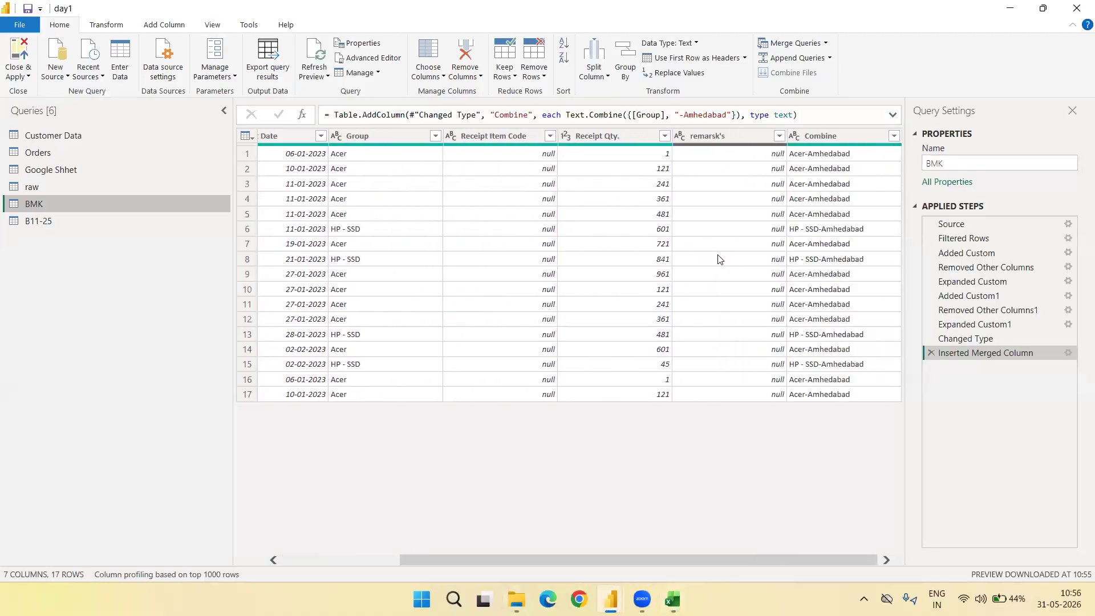
pyautogui.click(516, 157)
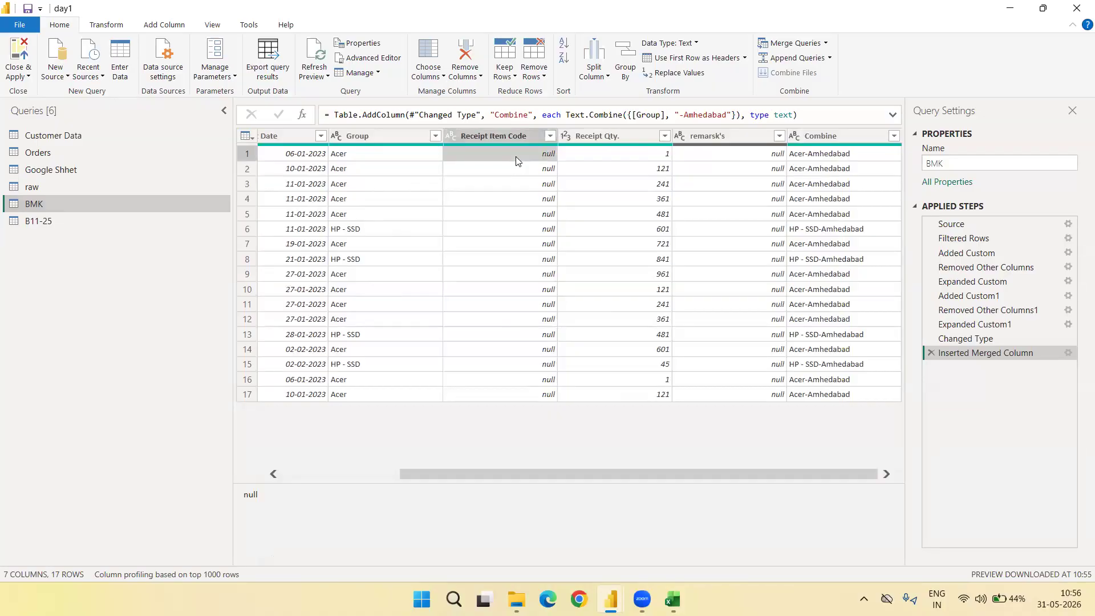
pyautogui.click(499, 219)
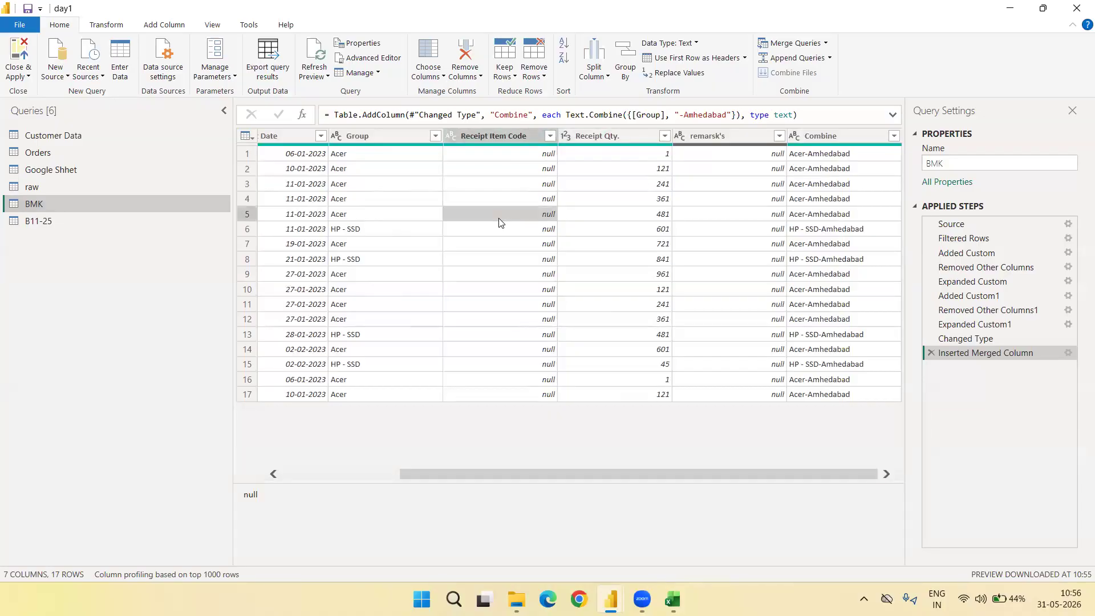
# Review the BMK query's applied steps from Expanded Custom through Expanded Custom1 to trace the item code column
pyautogui.click(987, 283)
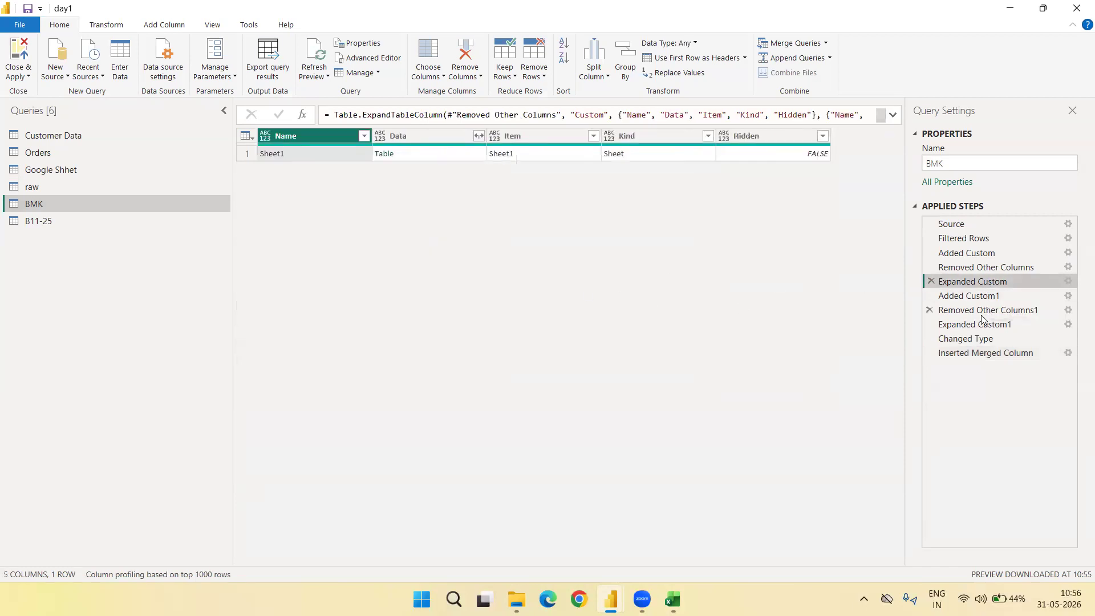
pyautogui.click(984, 297)
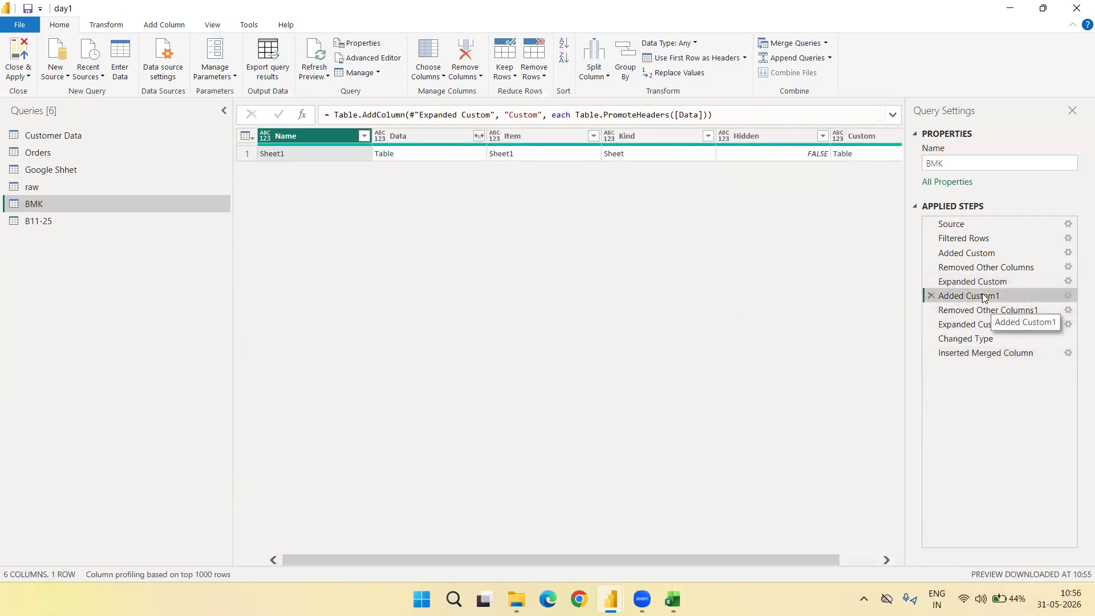
pyautogui.click(992, 314)
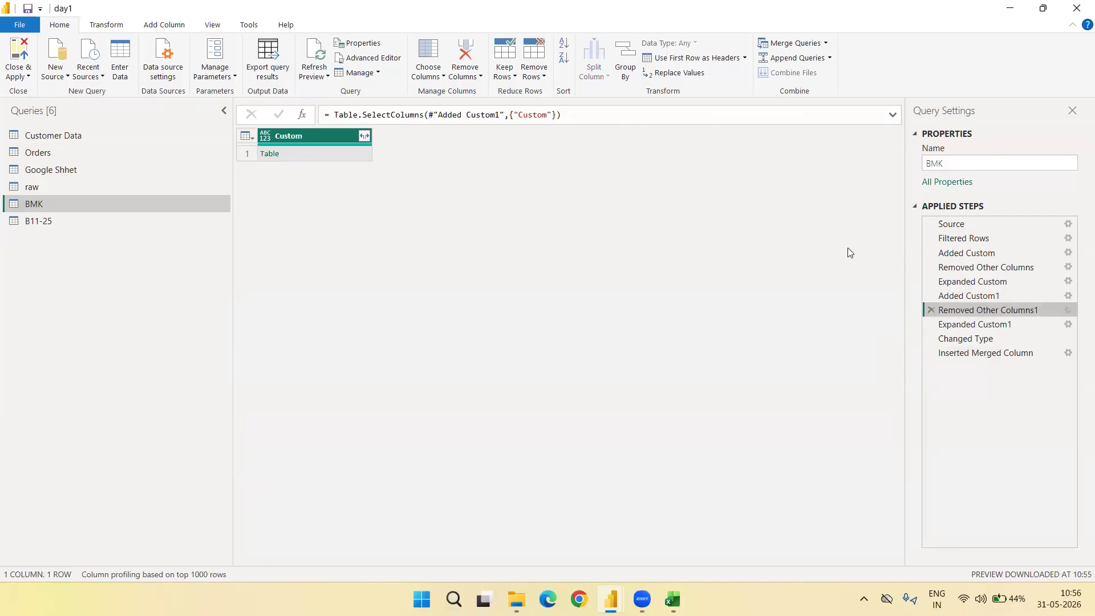
pyautogui.click(999, 300)
pyautogui.click(999, 311)
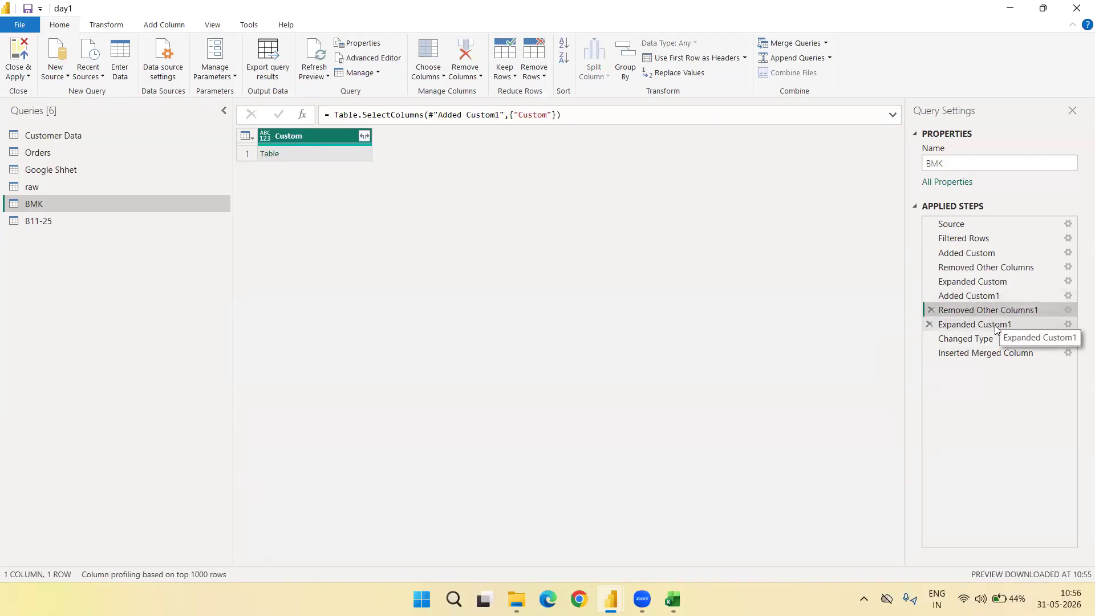
pyautogui.click(996, 327)
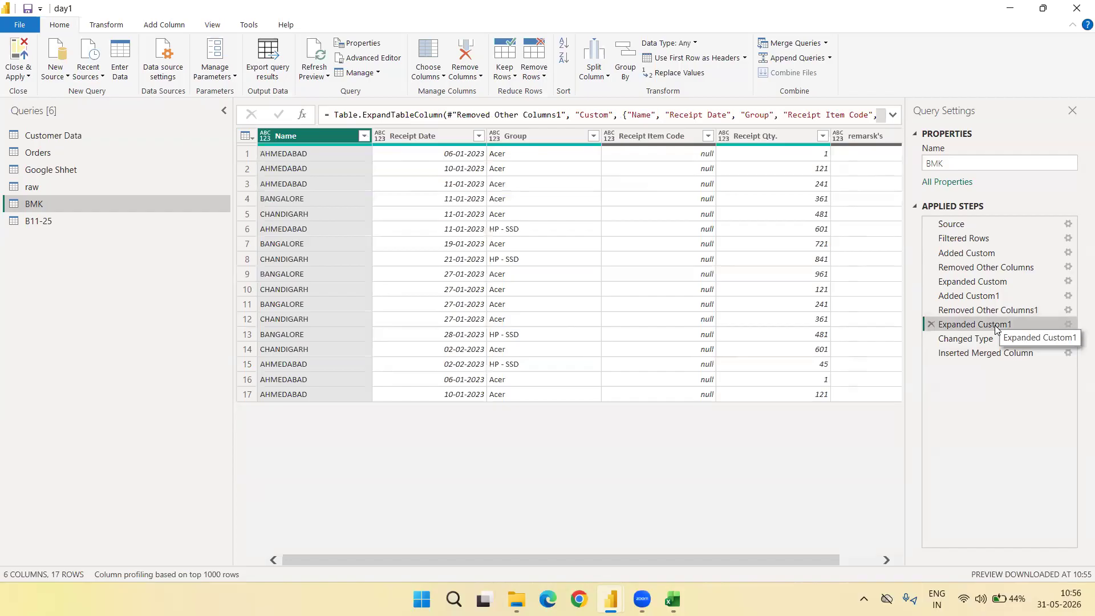
# Edit the Expanded Custom1 step to include the Receipt Item Code2 column and exclude Receipt Item Code
pyautogui.click(1068, 324)
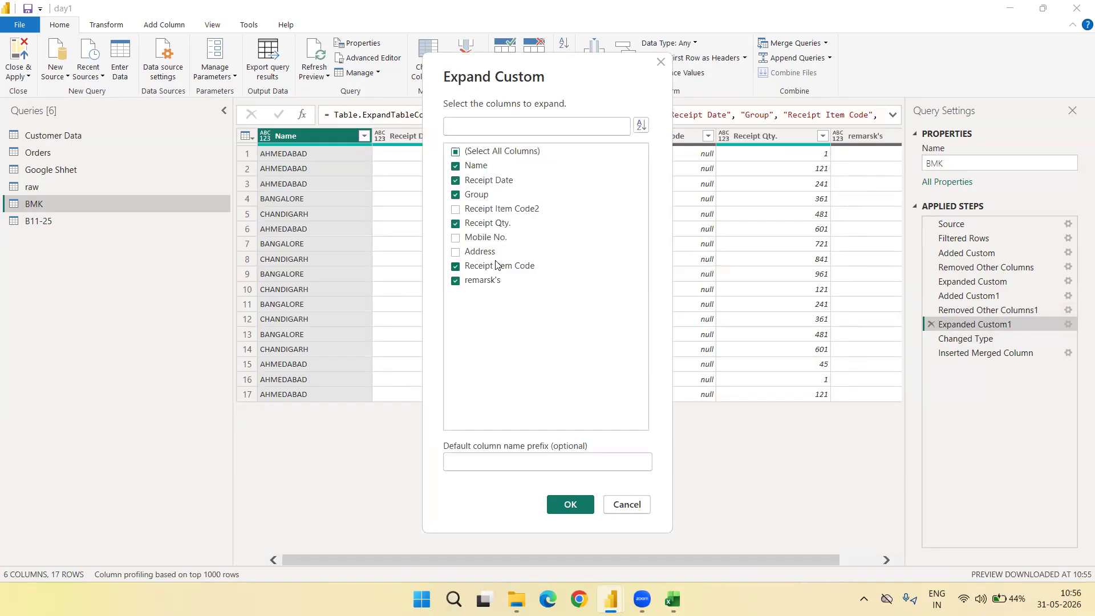
pyautogui.click(454, 212)
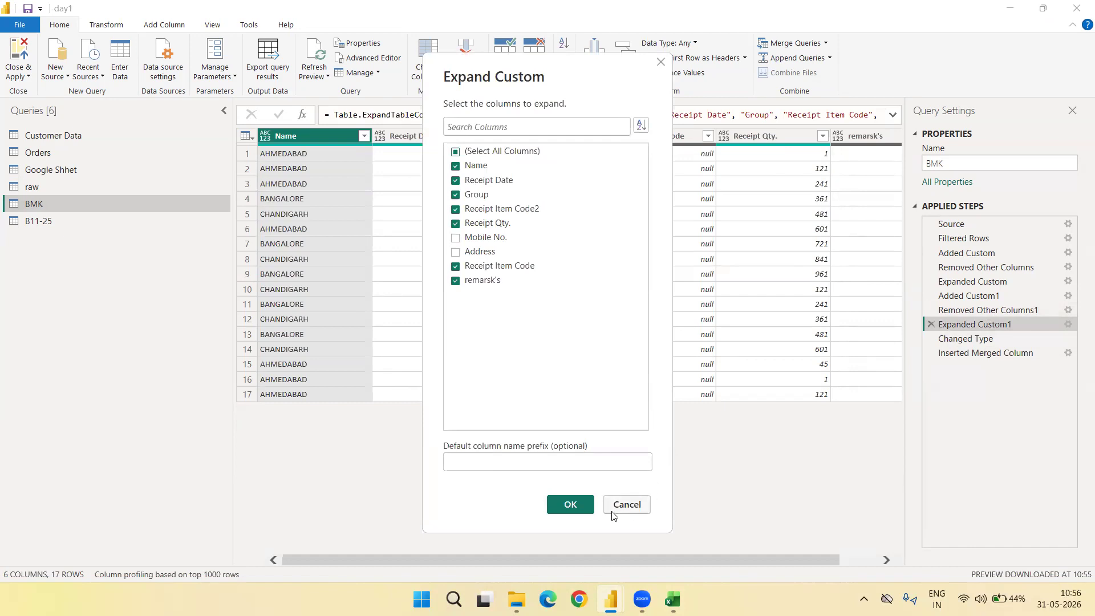
pyautogui.click(569, 506)
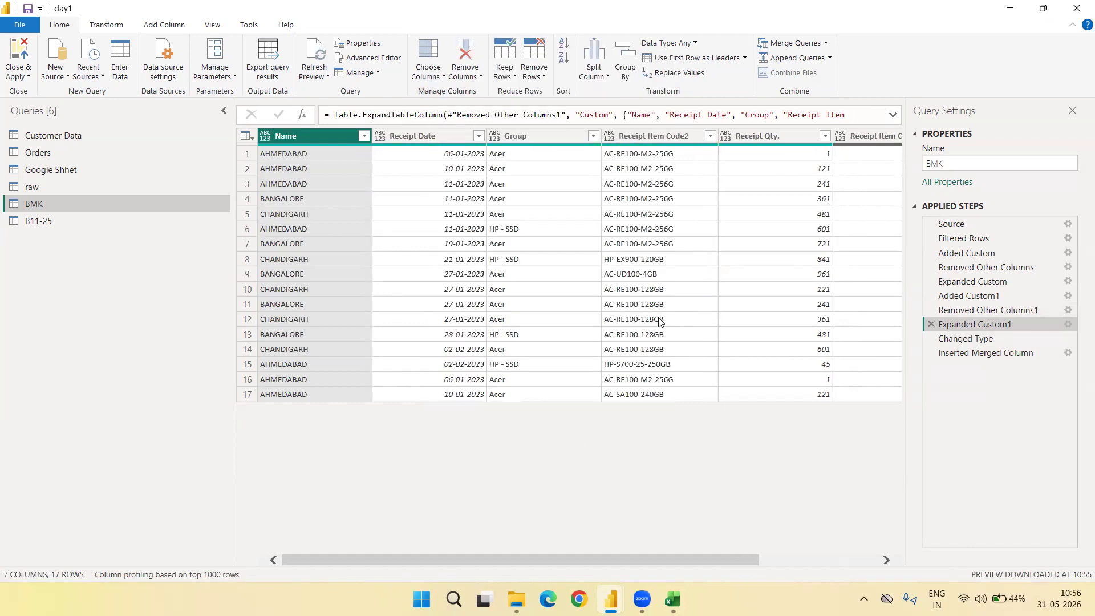
pyautogui.hscroll(2, 504, 280)
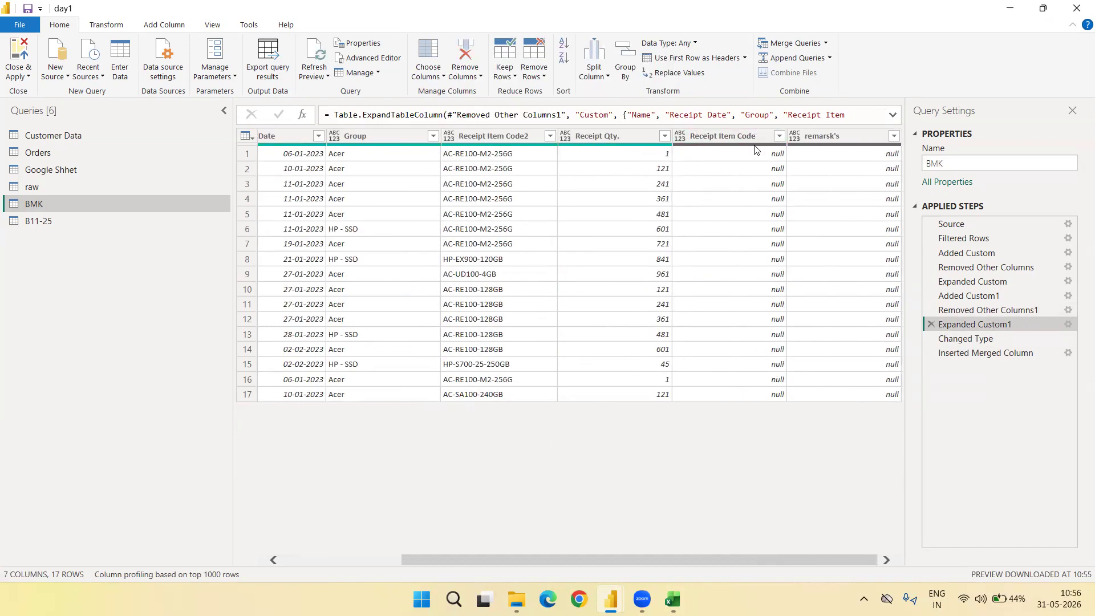
pyautogui.click(1068, 325)
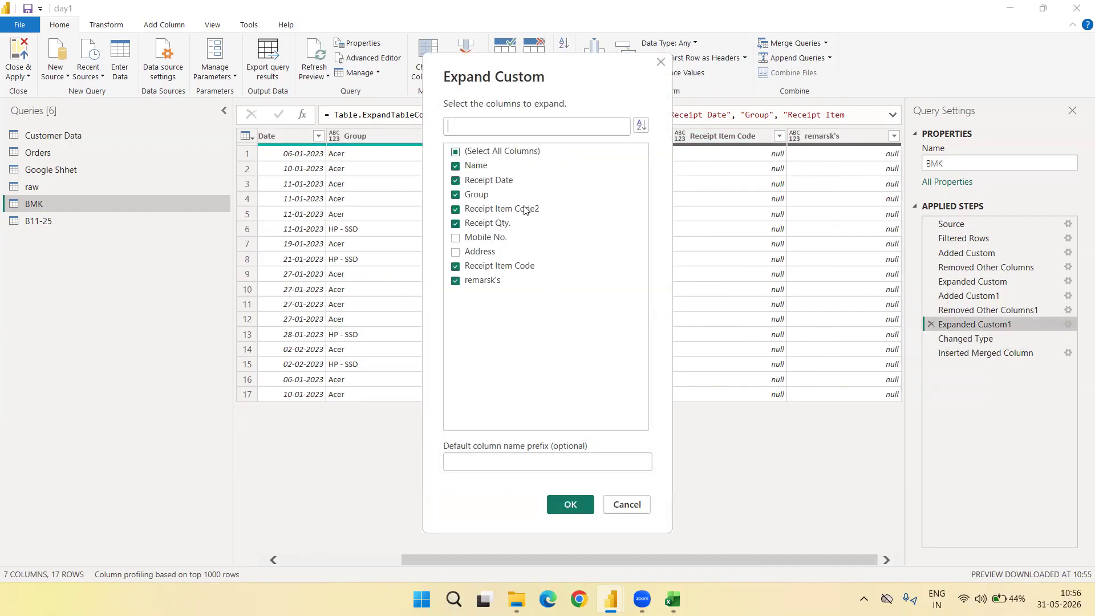
pyautogui.click(500, 267)
pyautogui.click(578, 506)
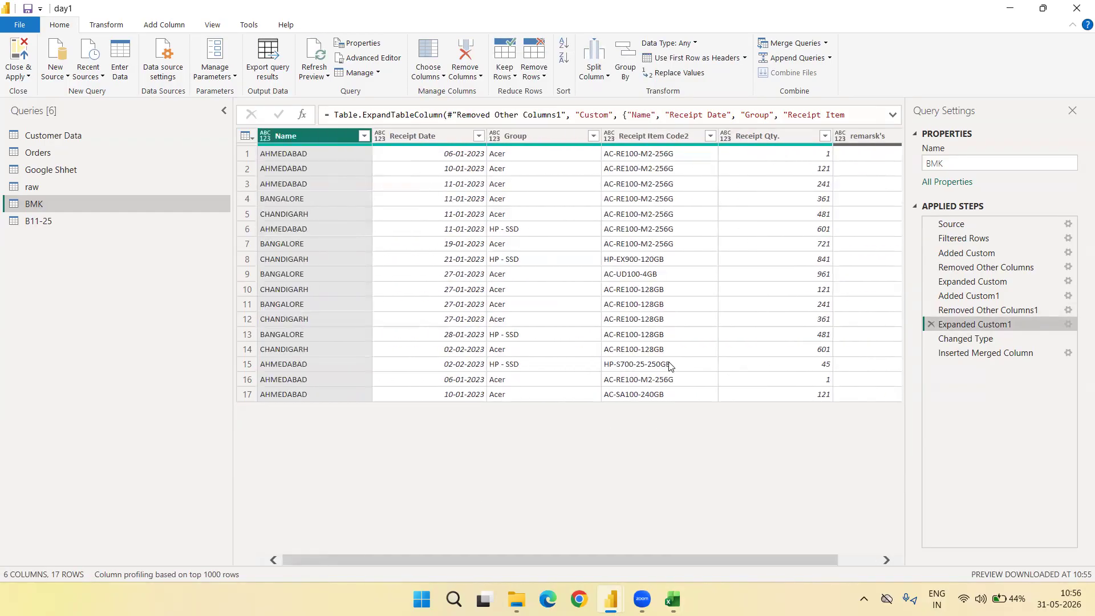
# Compare the full formulas of the Inserted Merged Column, Changed Type and Expanded Custom1 steps to trace the column name error
pyautogui.click(995, 353)
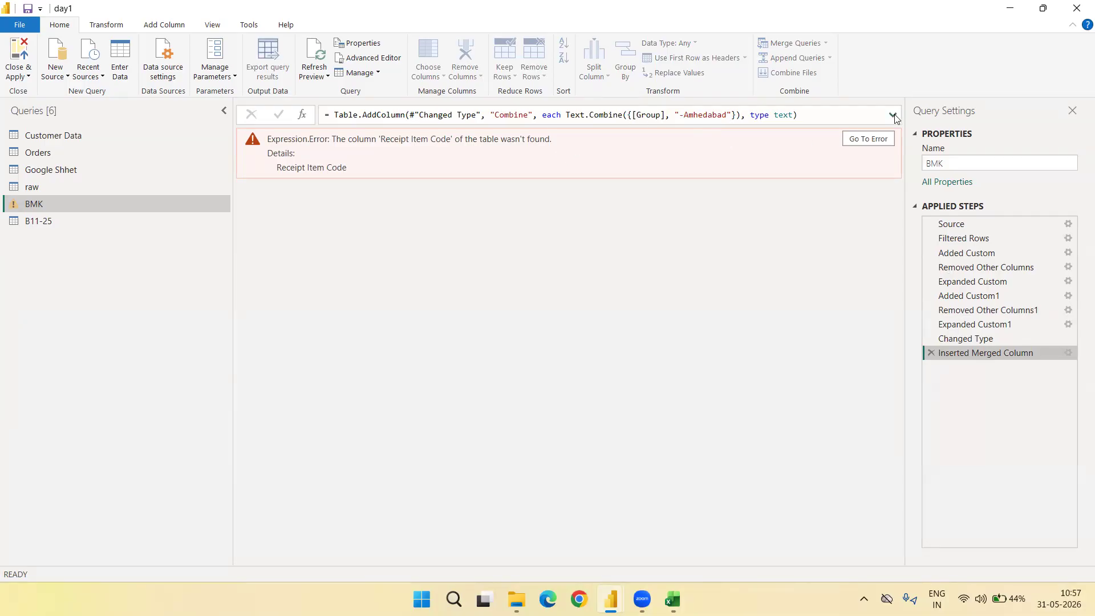
pyautogui.click(894, 116)
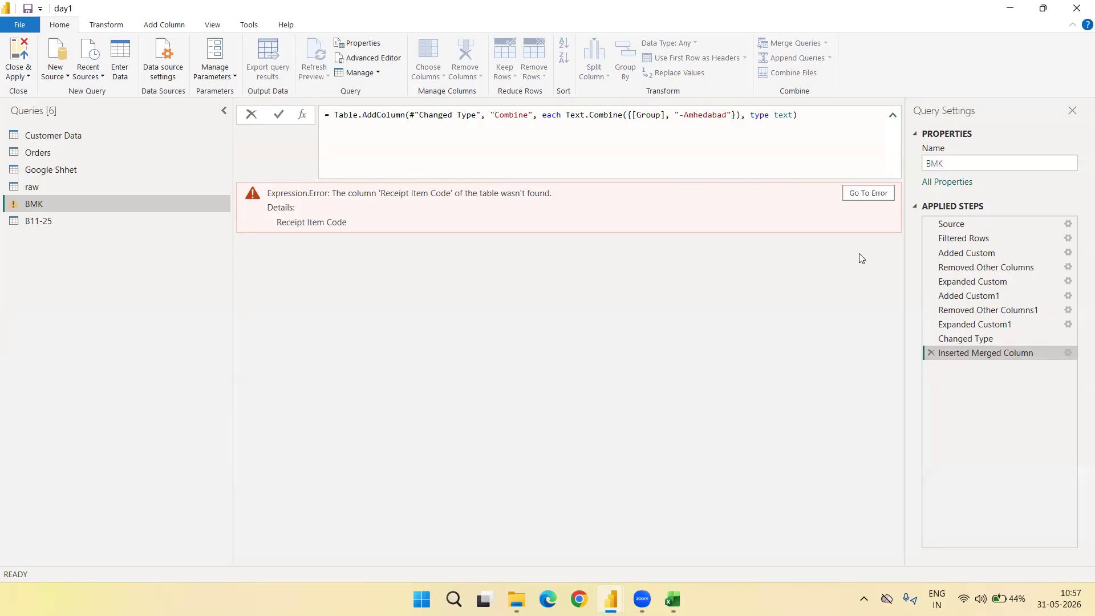
pyautogui.click(967, 337)
pyautogui.click(967, 338)
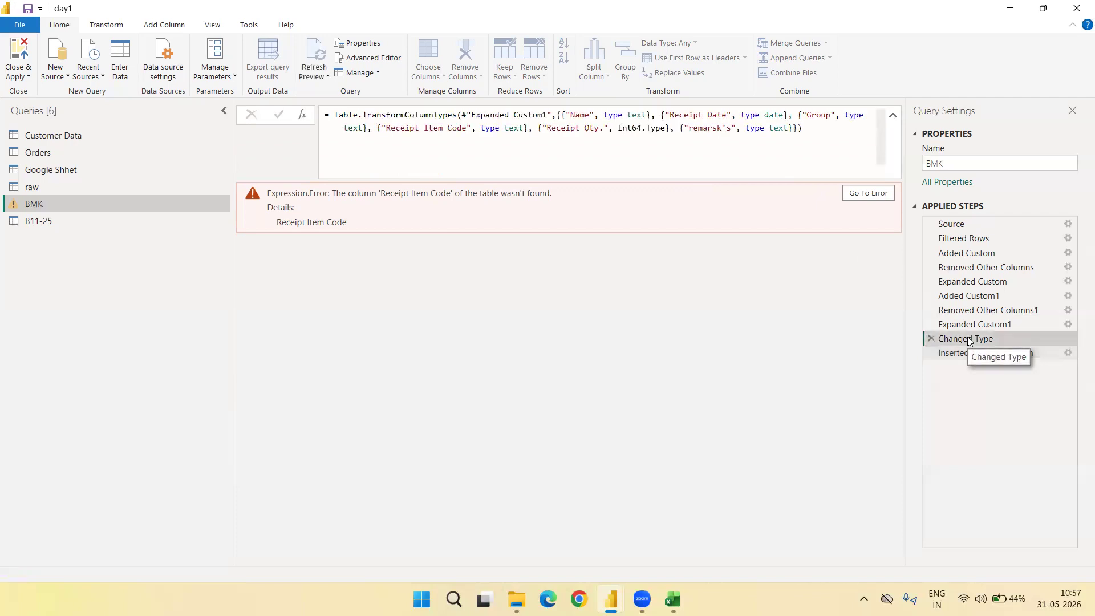
pyautogui.click(962, 325)
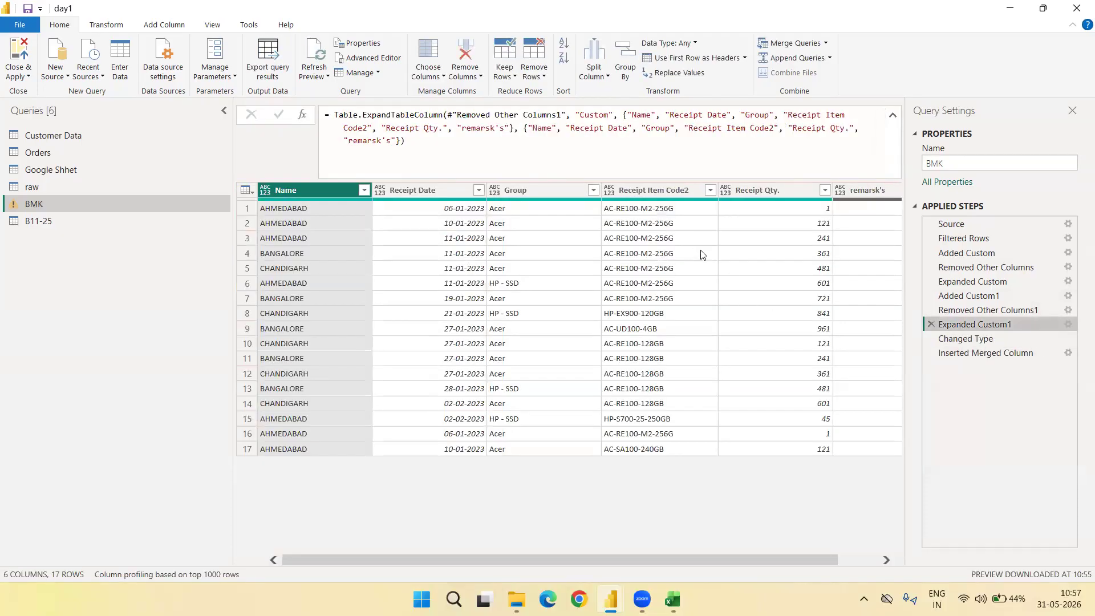
# Change Receipt Item Code to Receipt Item Code2 in the Changed Type step's formula and apply it
pyautogui.click(980, 339)
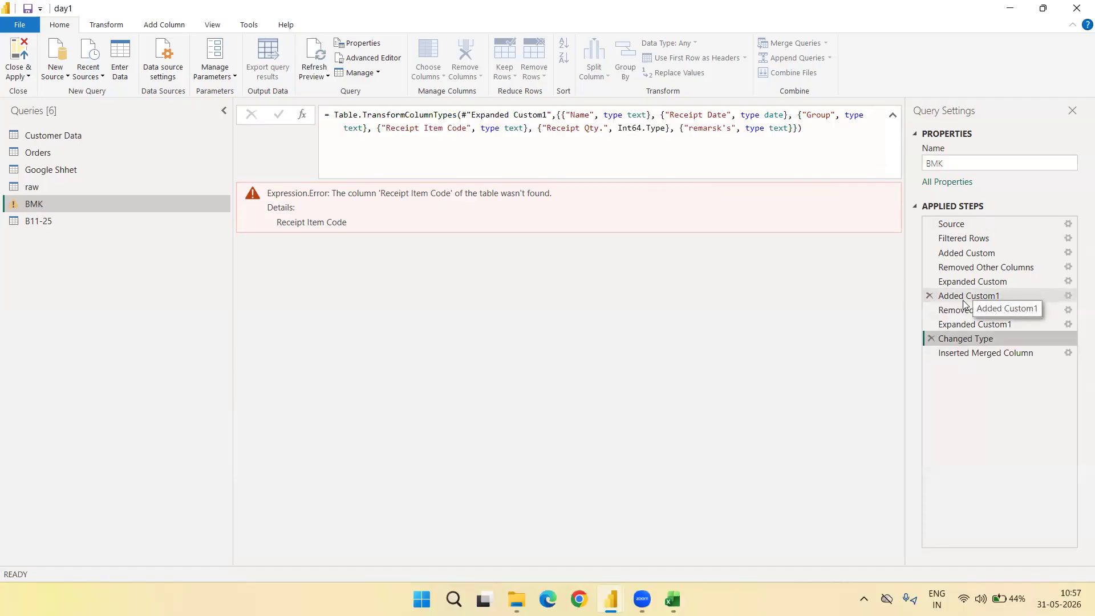
pyautogui.click(467, 128)
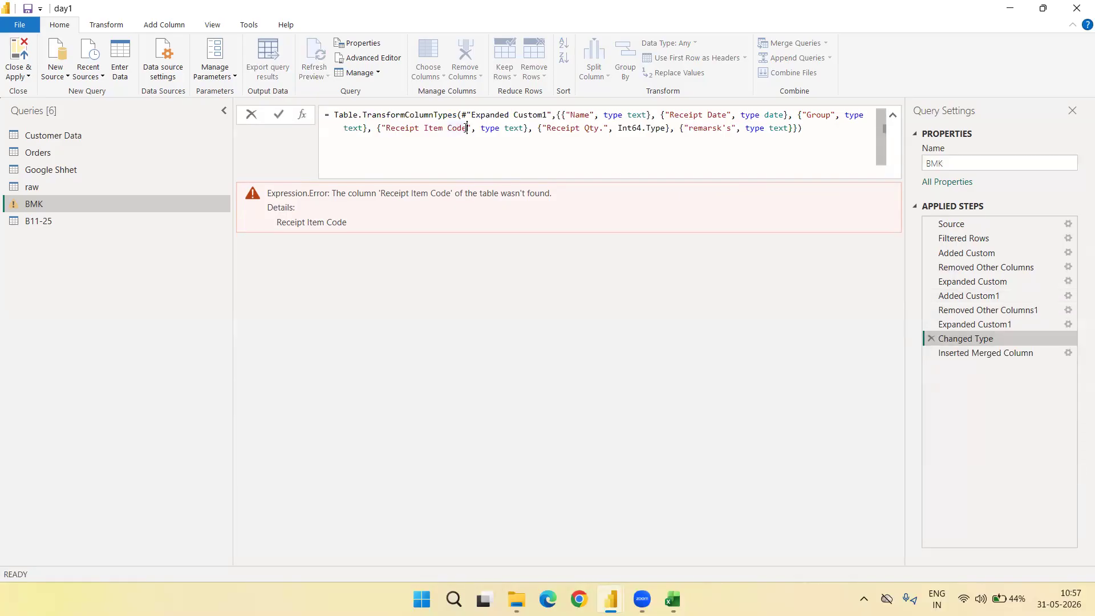
pyautogui.write('2')
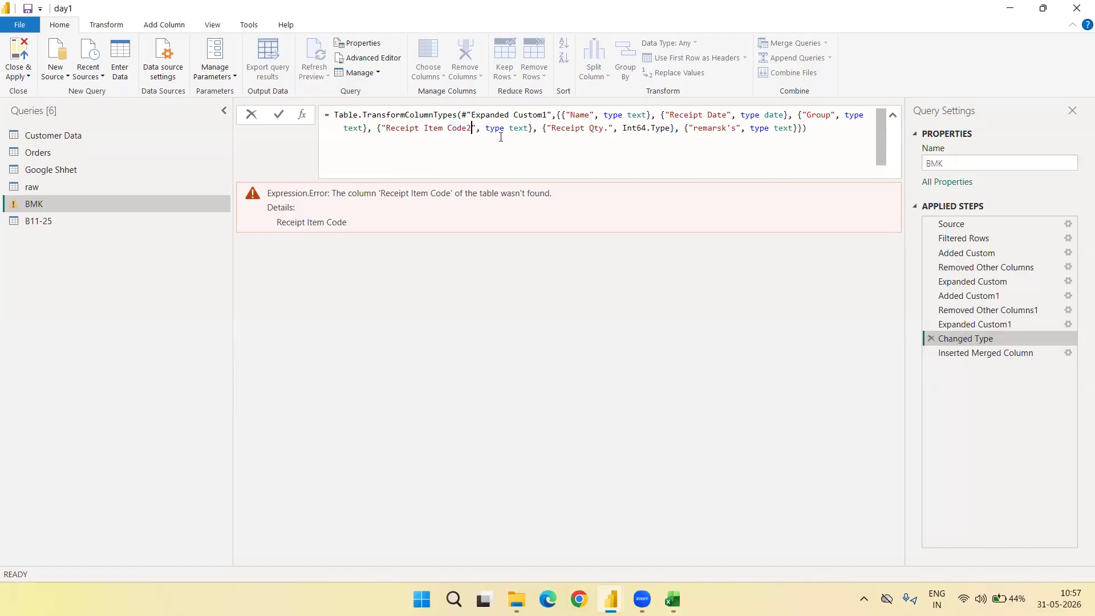
pyautogui.click(283, 118)
pyautogui.hscroll(2, 601, 345)
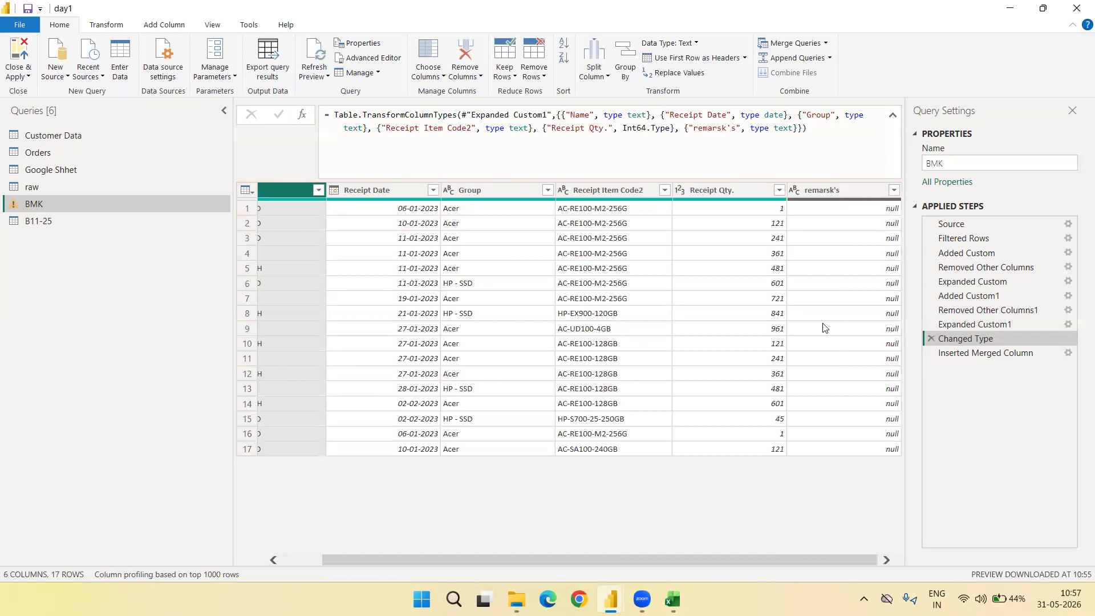
# View the Inserted Merged Column step and select the Group column used in its formula
pyautogui.moveTo(1020, 323); pyautogui.dragTo(999, 333)
pyautogui.click(986, 353)
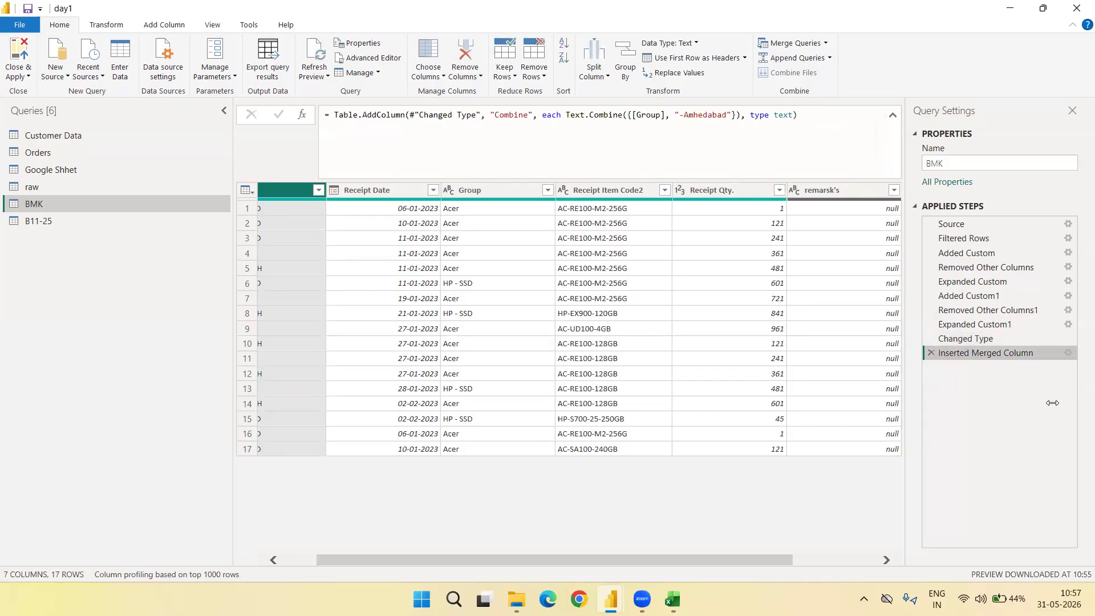
pyautogui.click(495, 191)
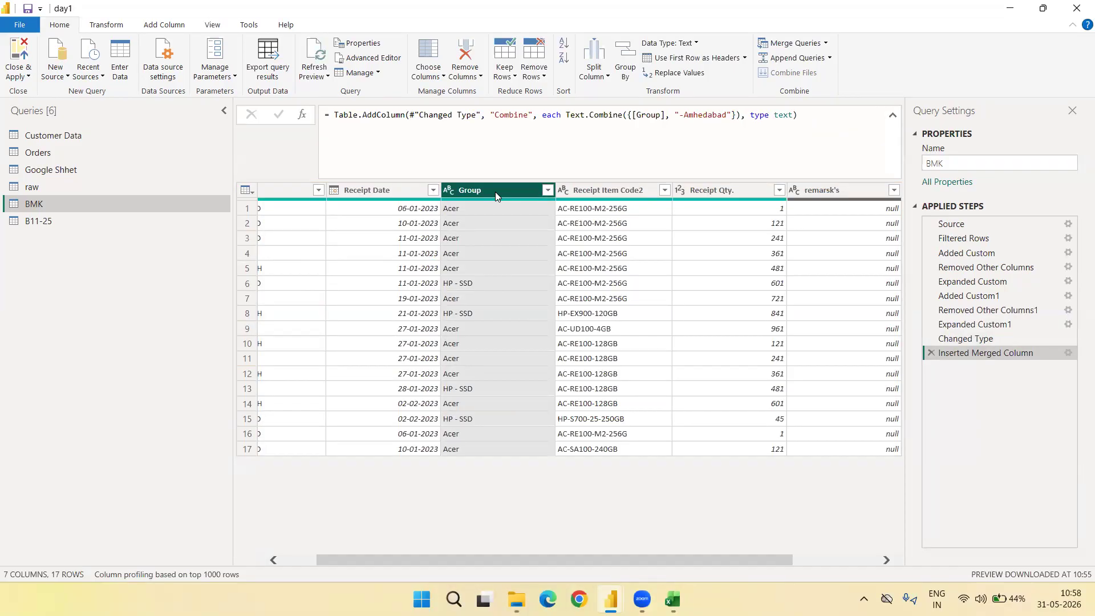
# View the data type options available for the Group column in the BMK query
pyautogui.hotkey('alt', 'Tab')
pyautogui.hotkey('alt', 'shift', 'Tab')
pyautogui.rightClick(483, 196)
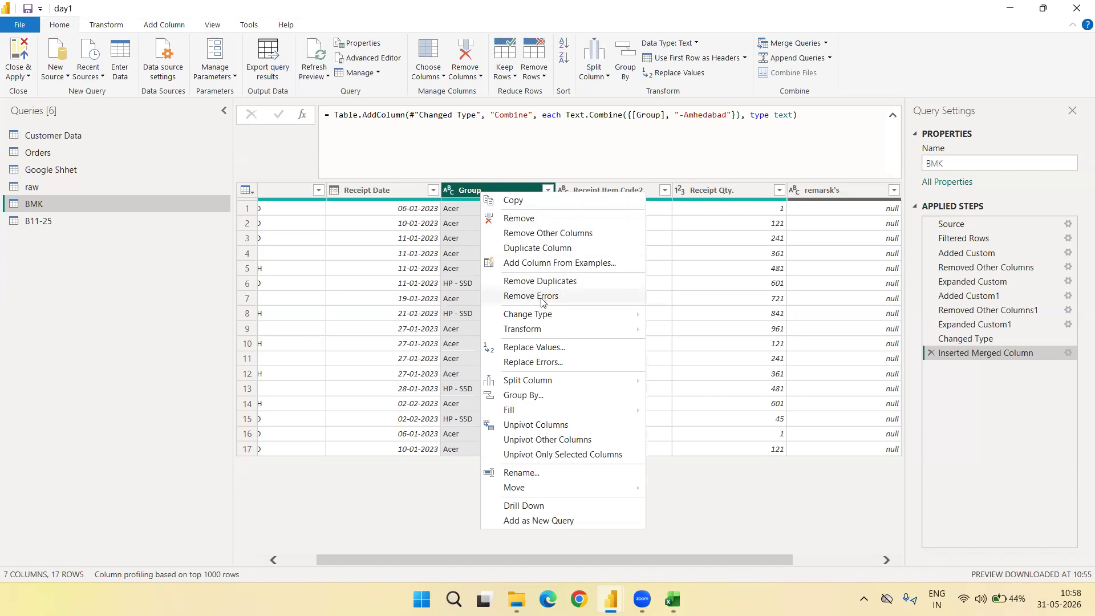
pyautogui.moveTo(542, 318)
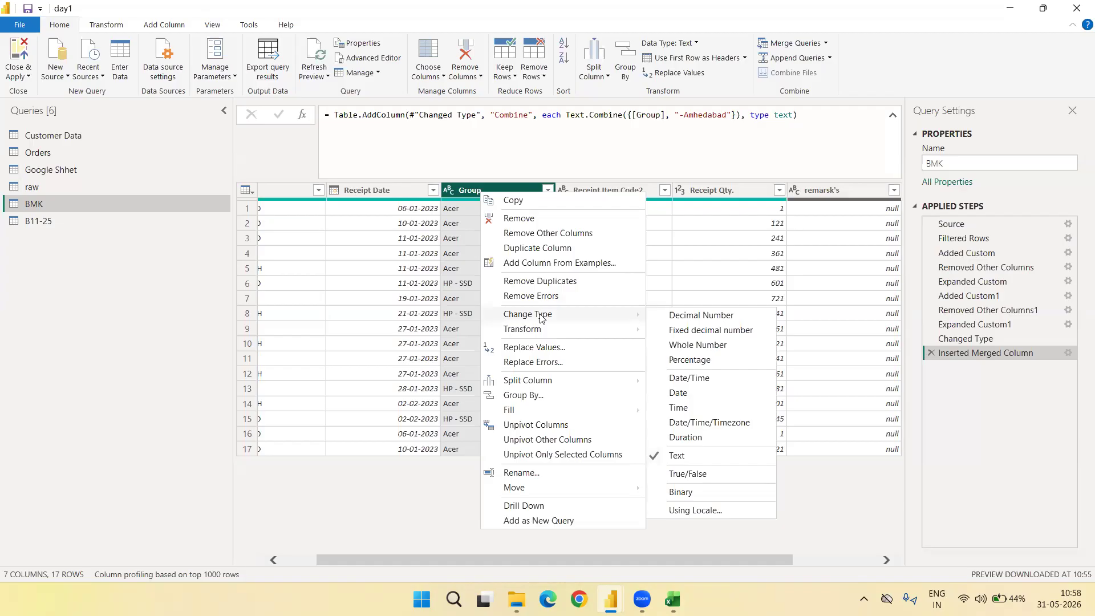
pyautogui.click(679, 269)
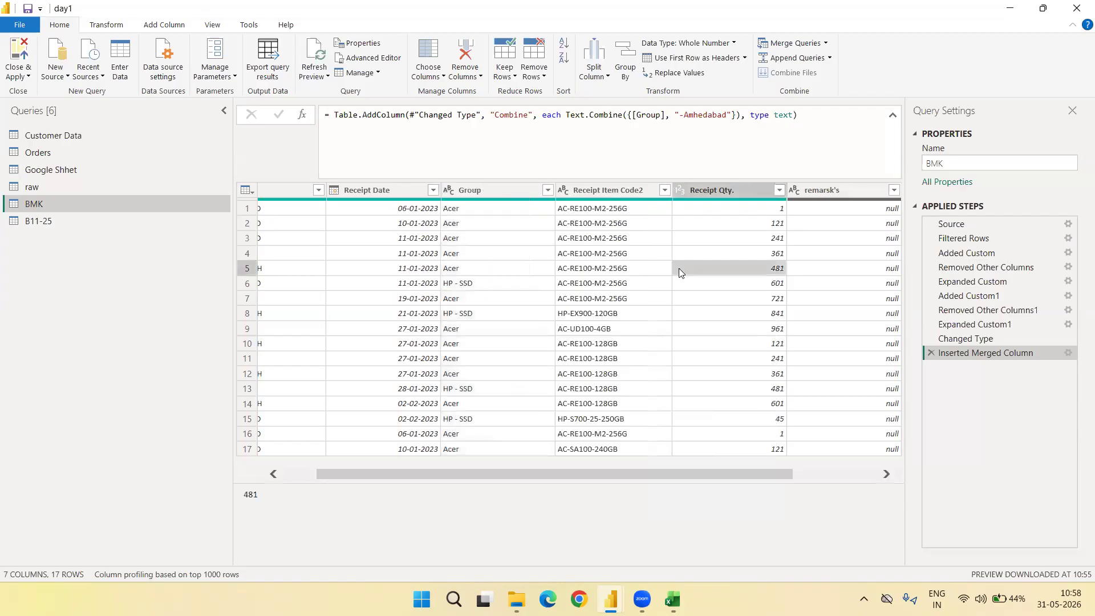
# Open the Customer Data query and review the data type options for its Order Priority column
pyautogui.click(48, 138)
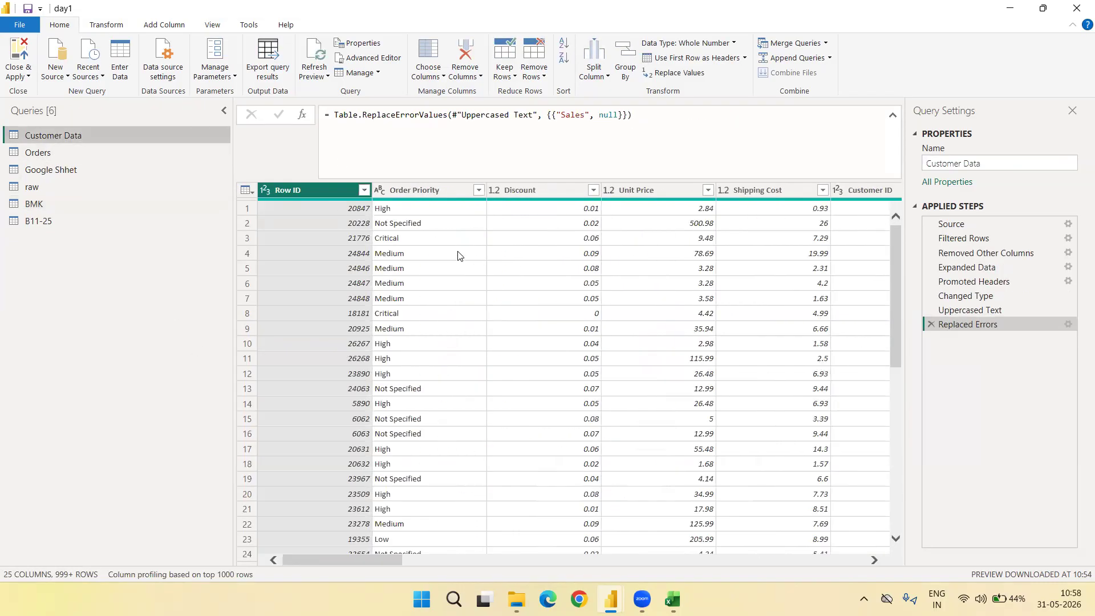
pyautogui.click(458, 254)
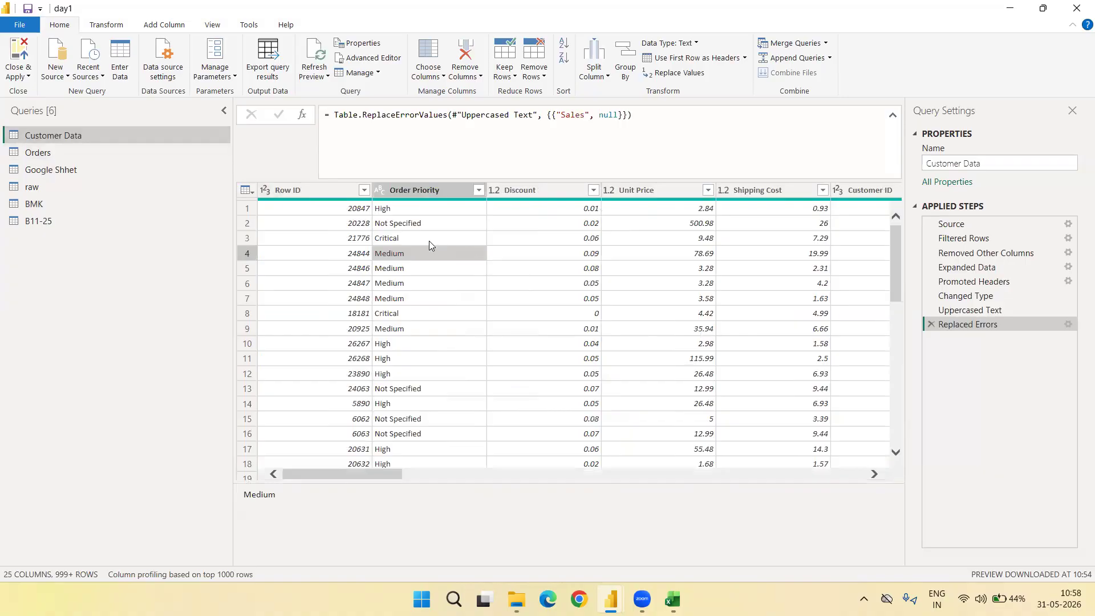
pyautogui.click(417, 191)
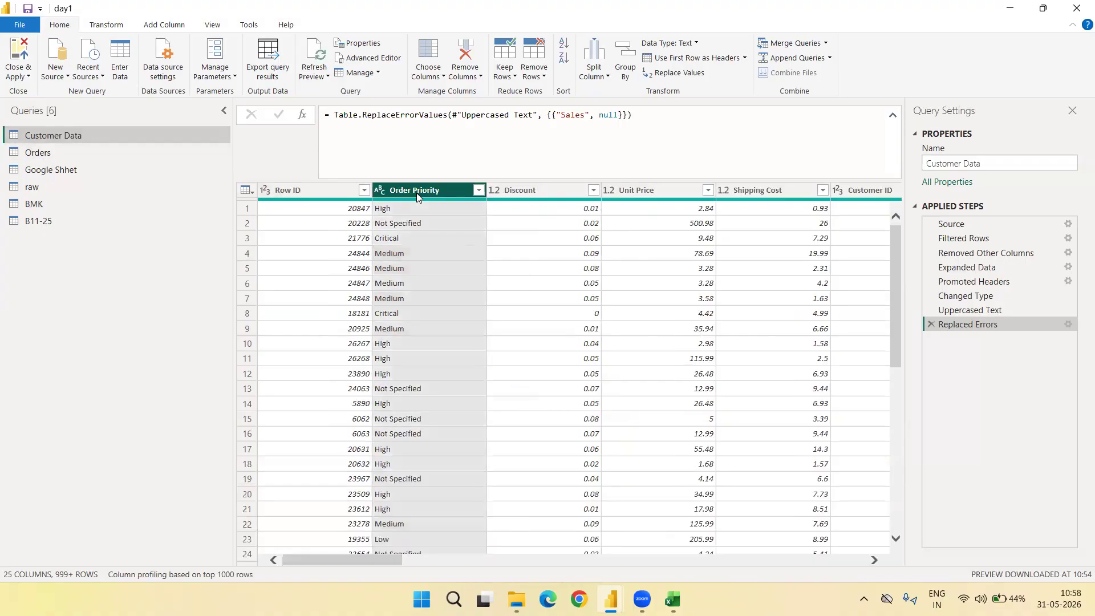
pyautogui.click(519, 190)
pyautogui.doubleClick(518, 191)
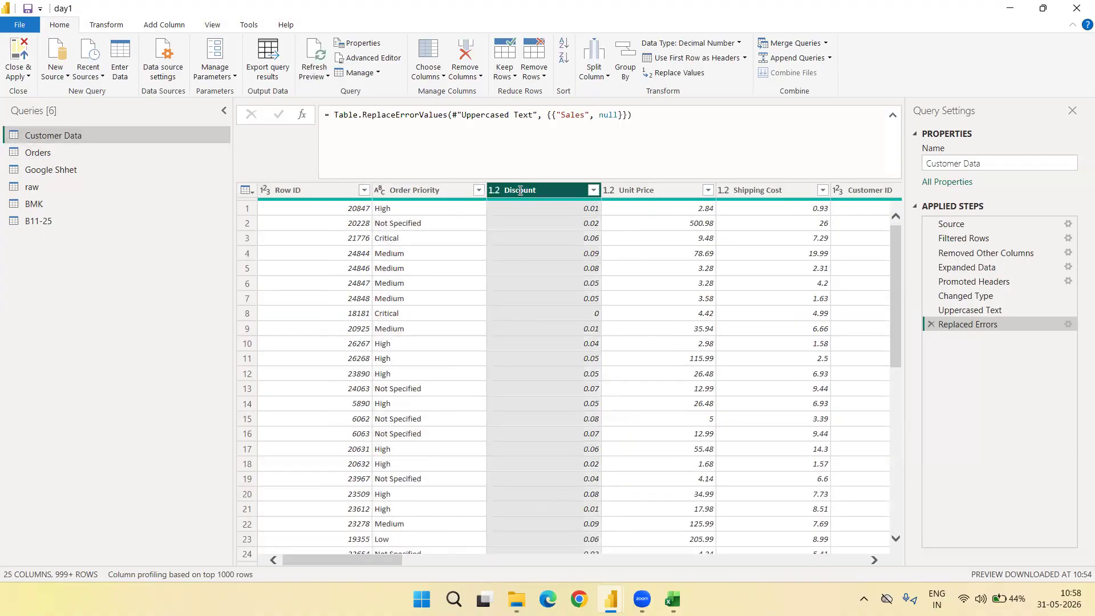
pyautogui.click(422, 190)
pyautogui.rightClick(422, 189)
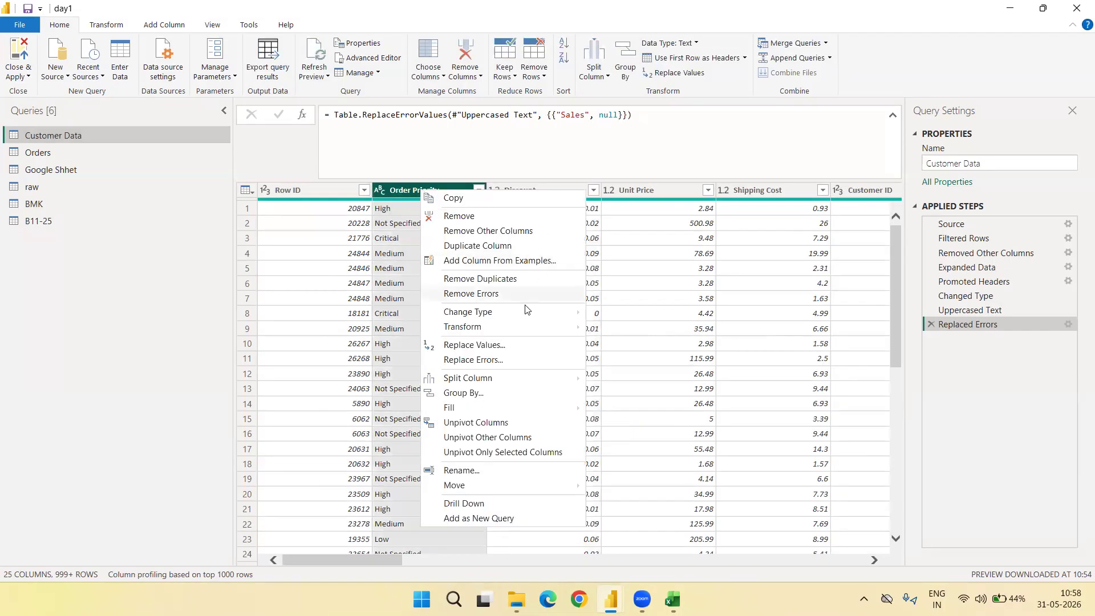
pyautogui.moveTo(525, 312)
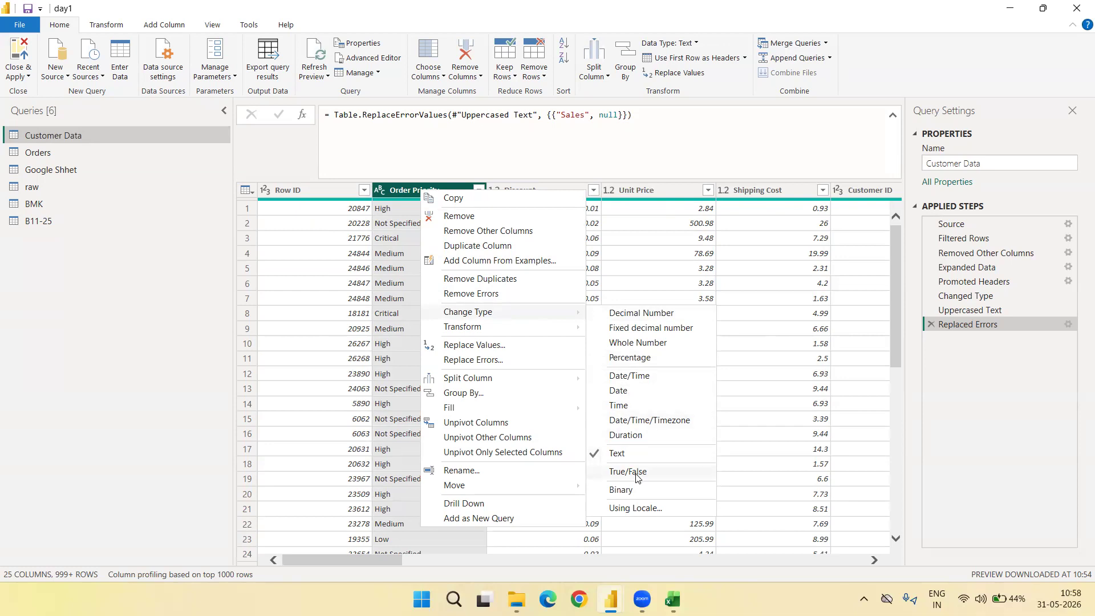
pyautogui.click(725, 231)
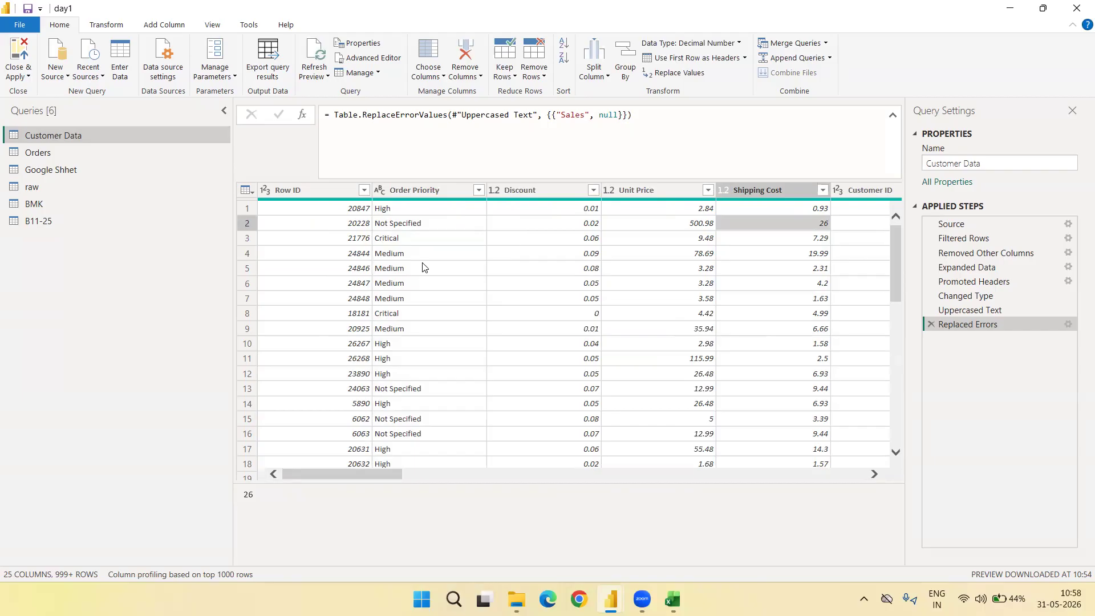
# Try the Percentage data type on the Discount column and delete the resulting type change step
pyautogui.click(540, 192)
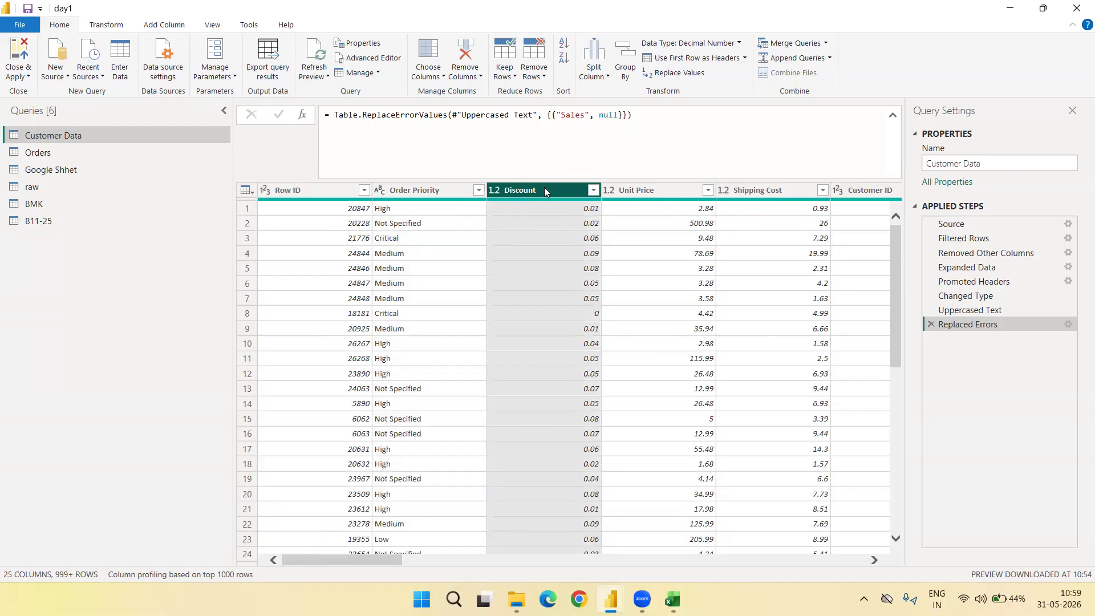
pyautogui.rightClick(544, 191)
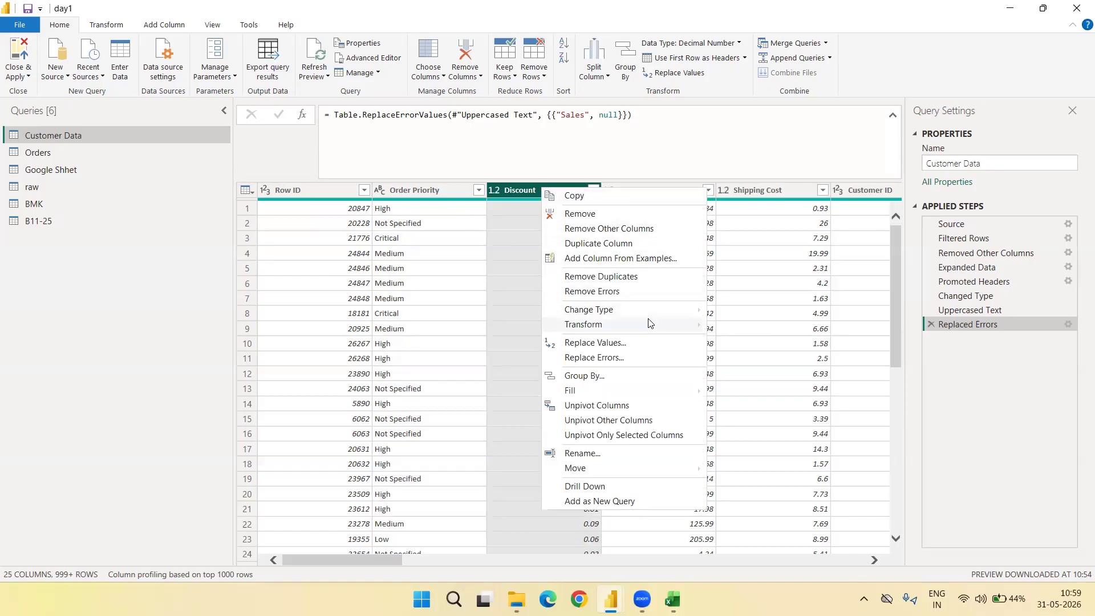
pyautogui.moveTo(626, 317)
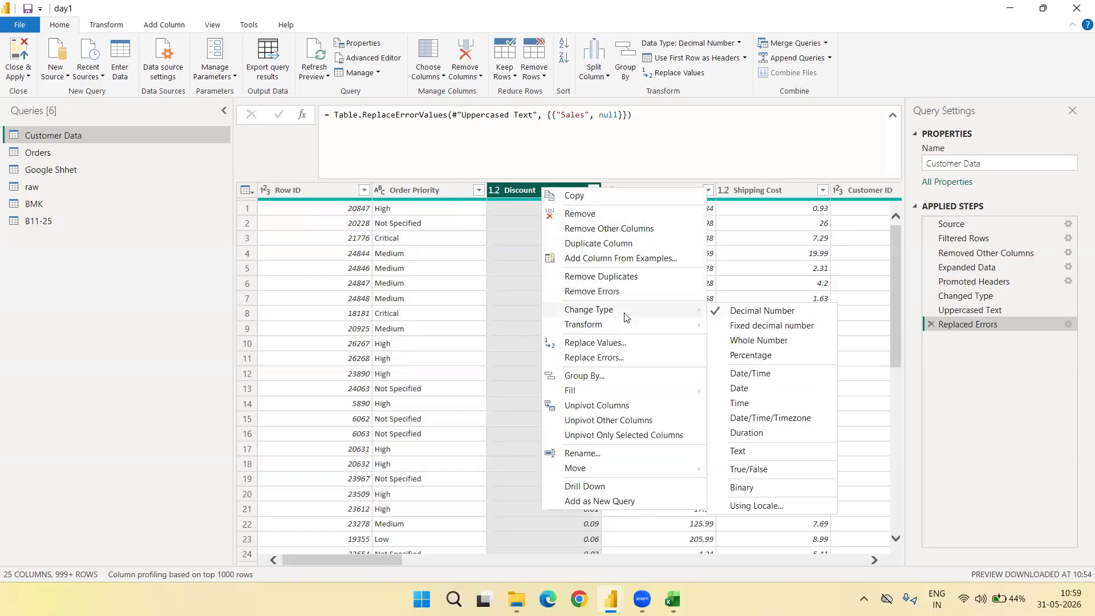
pyautogui.click(754, 353)
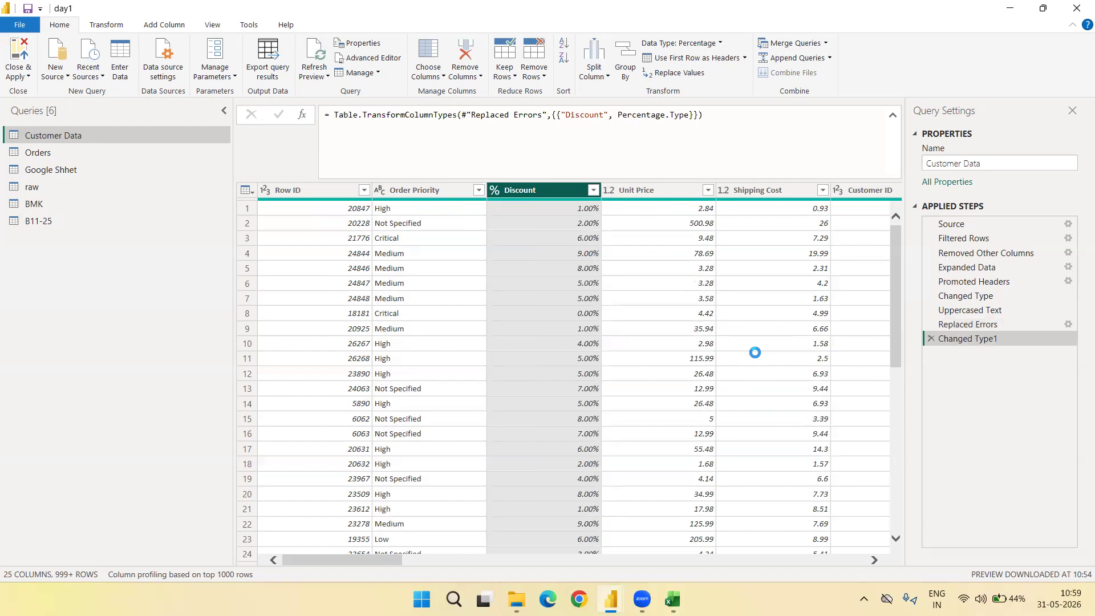
pyautogui.click(926, 339)
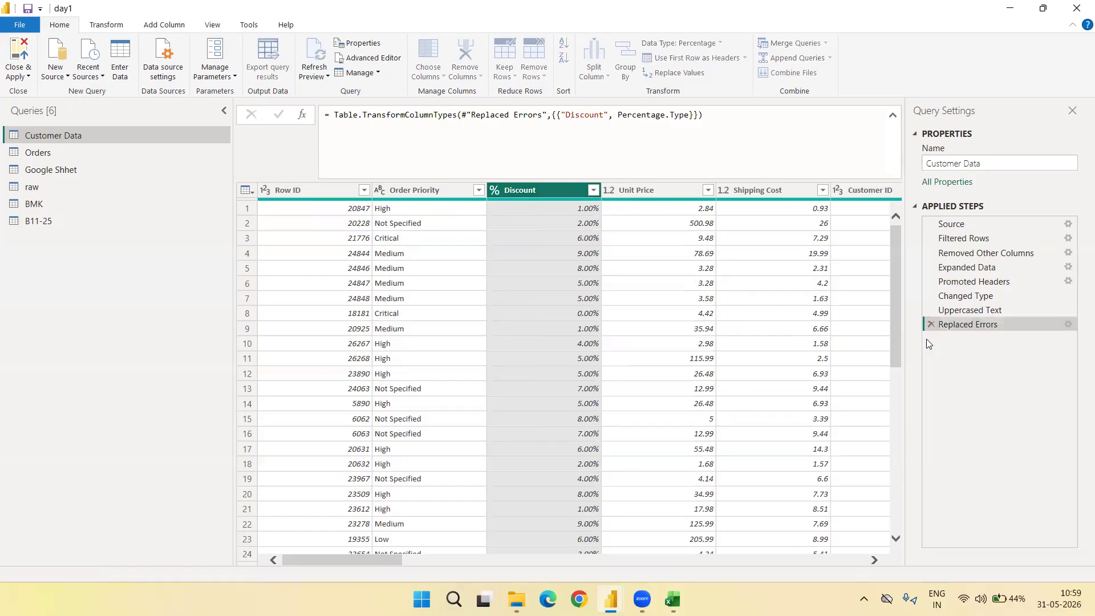
# Try the Whole Number data type on the Discount column, check its values, and delete the type change step
pyautogui.rightClick(560, 190)
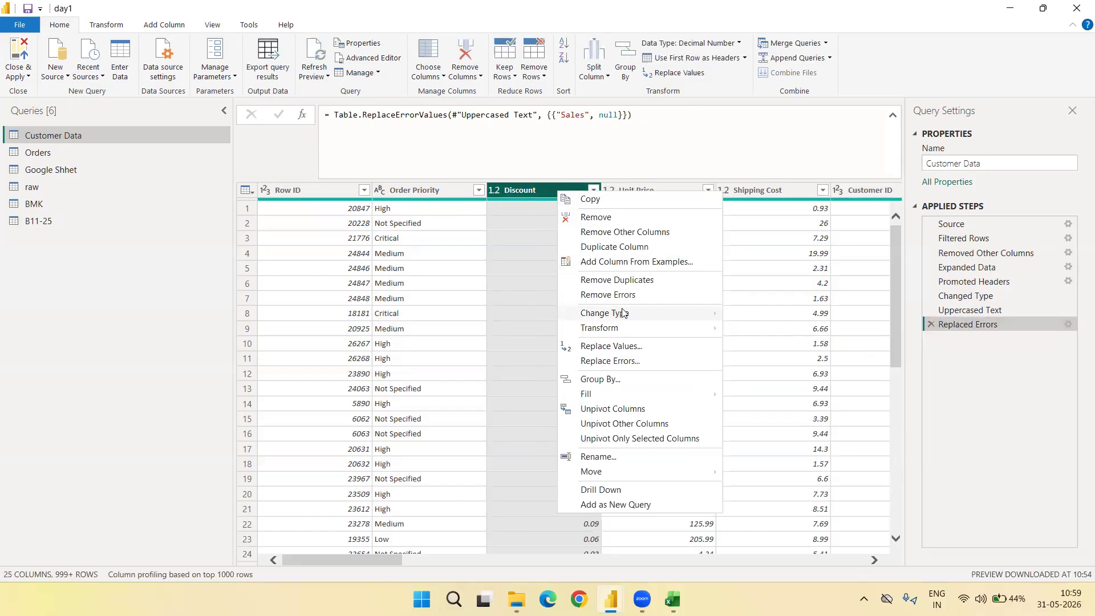
pyautogui.moveTo(620, 314)
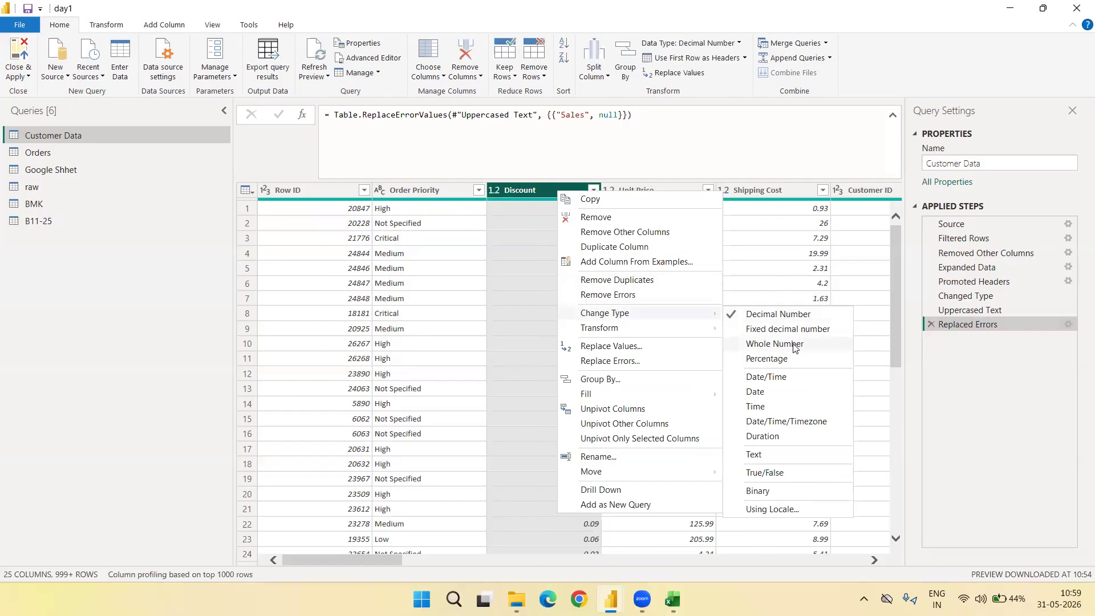
pyautogui.click(774, 344)
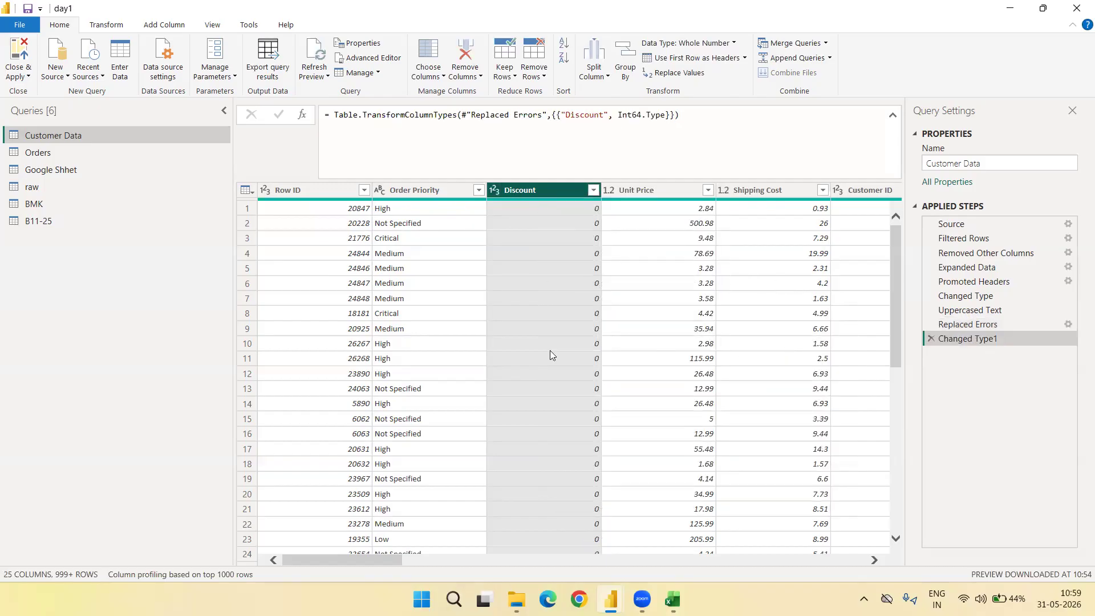
pyautogui.scroll(-9, 550, 351)
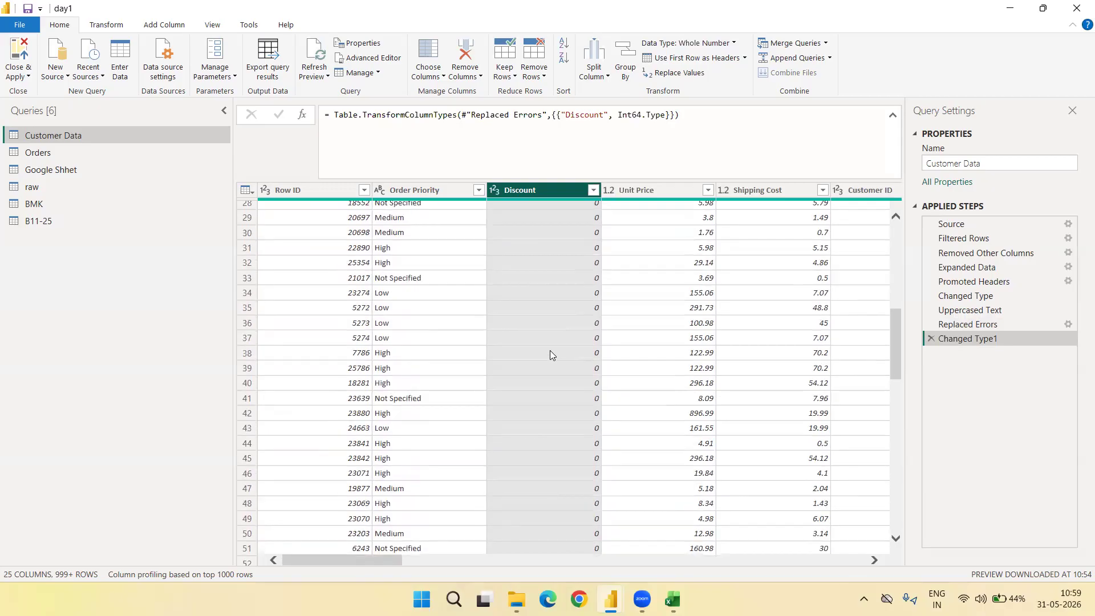
pyautogui.scroll(-20, 550, 351)
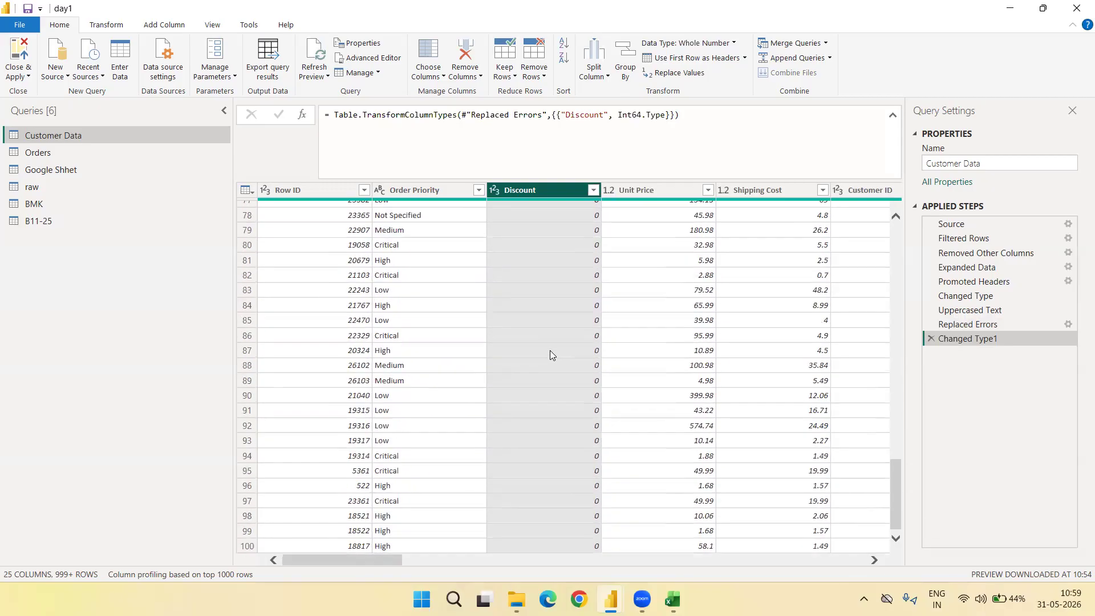
pyautogui.scroll(-20, 550, 355)
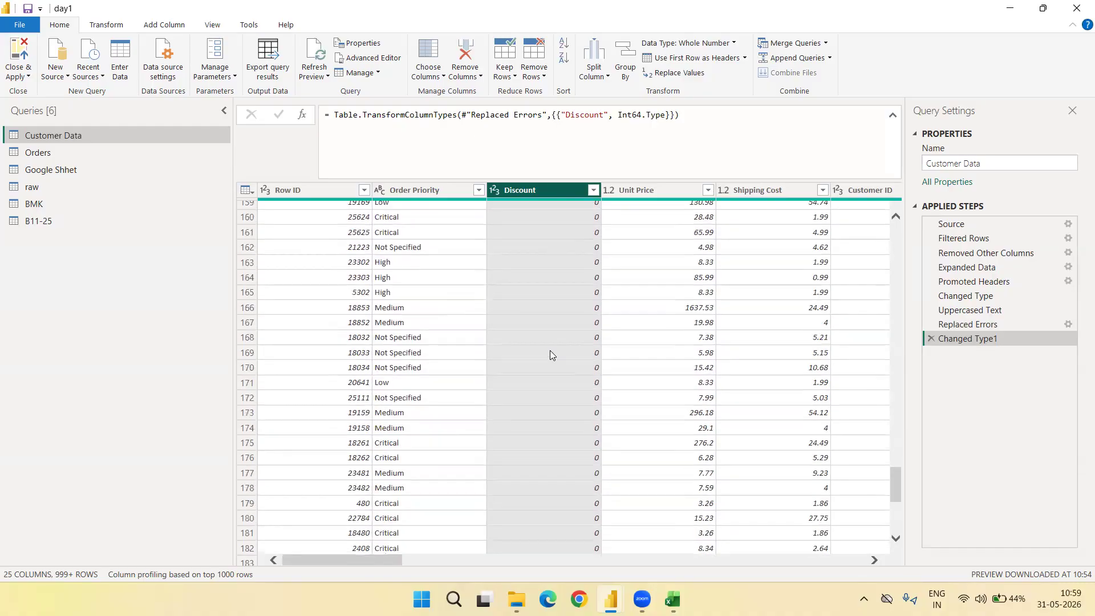
pyautogui.scroll(-17, 550, 355)
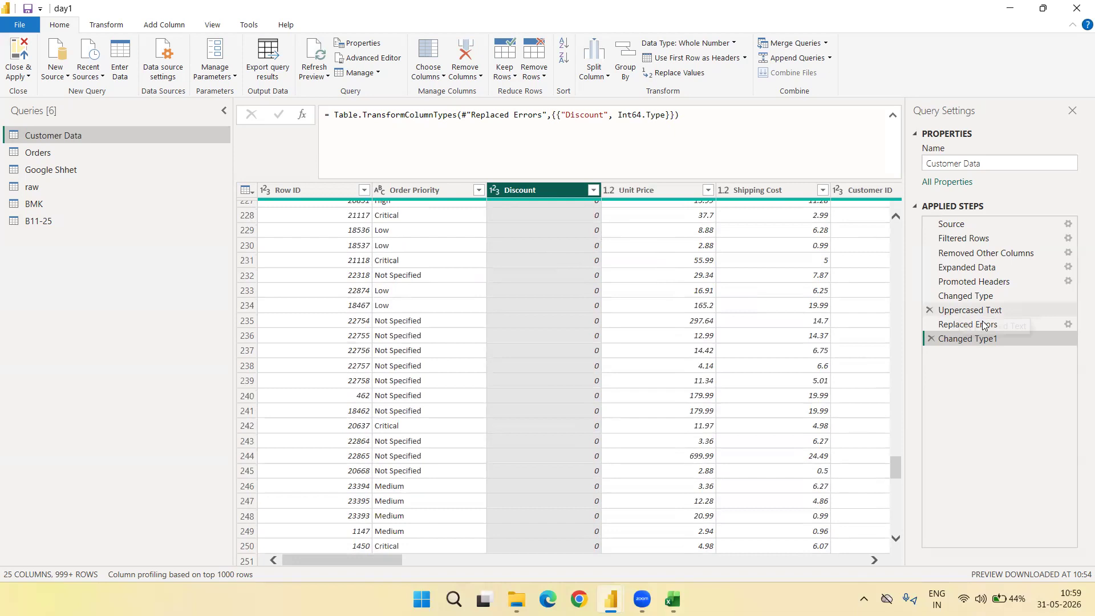
pyautogui.click(931, 340)
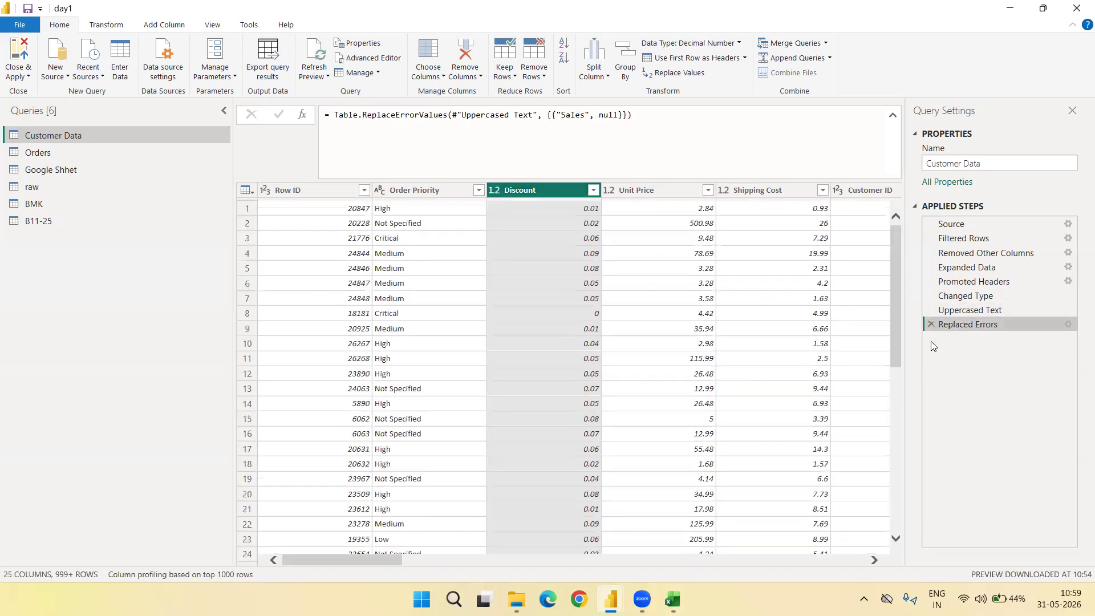
# Review the column commands and Change Type entry offered for the Discount column
pyautogui.rightClick(547, 204)
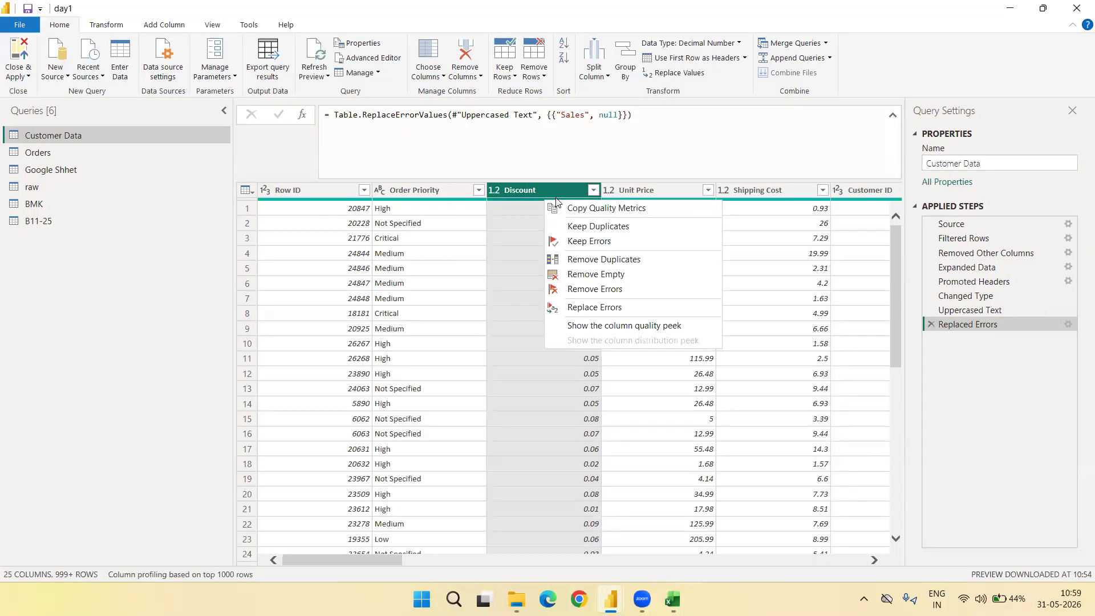
pyautogui.click(529, 195)
pyautogui.rightClick(529, 195)
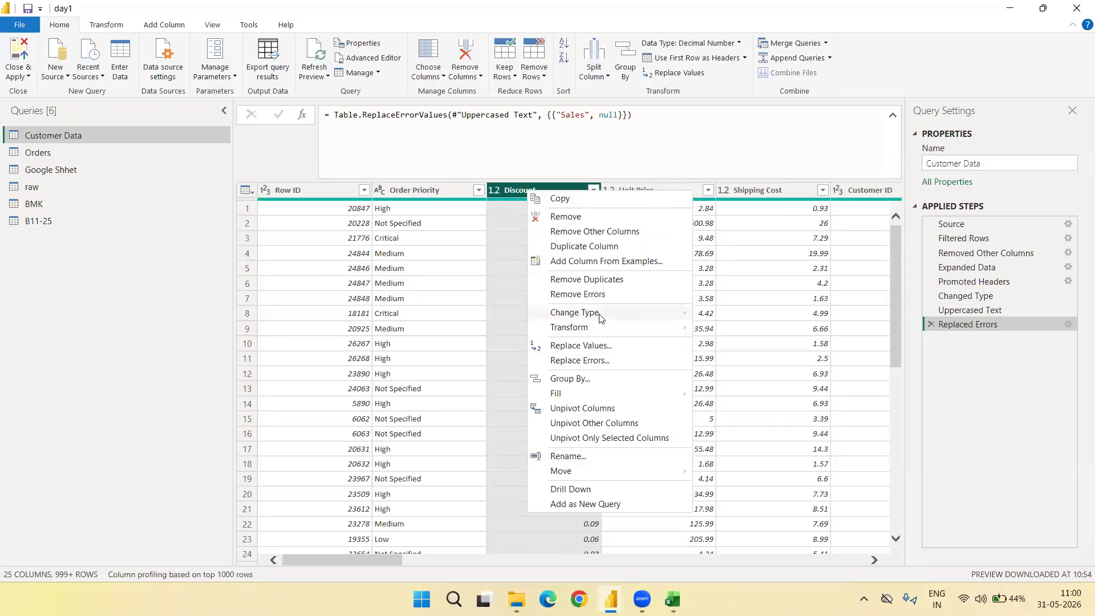
pyautogui.moveTo(600, 319)
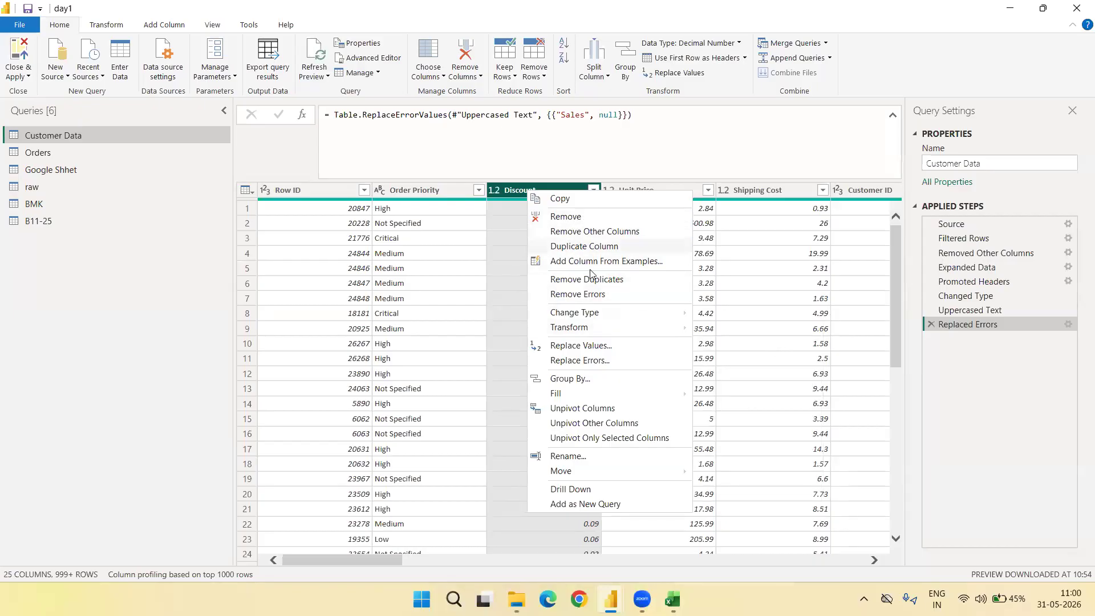
pyautogui.click(428, 302)
# Change the Order Date column's data type to Date/Time in the Customer Data query
pyautogui.hscroll(10, 428, 299)
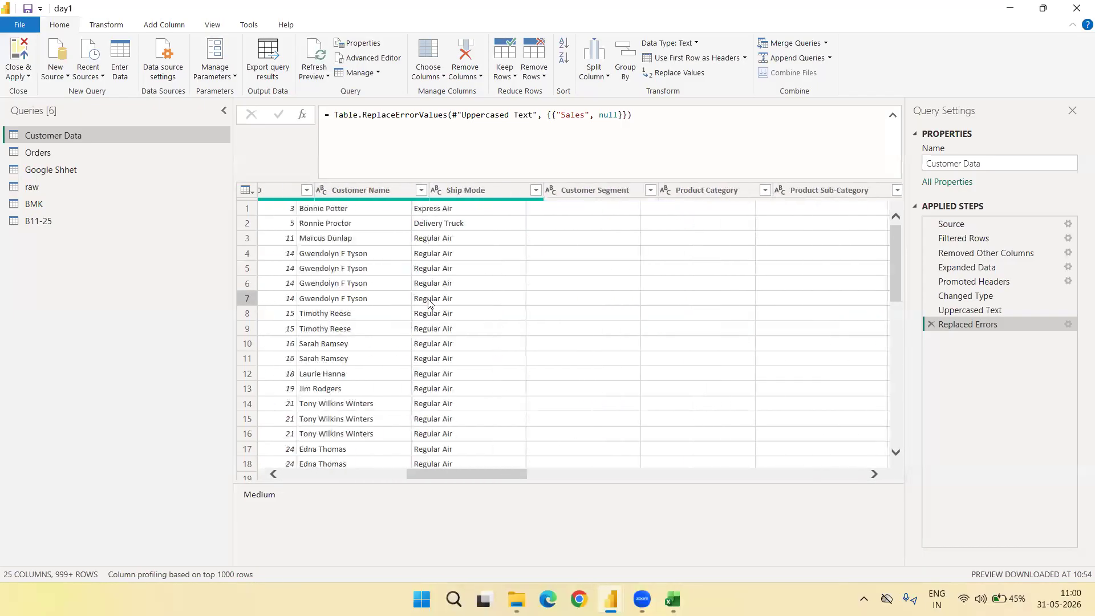
pyautogui.hscroll(10, 429, 302)
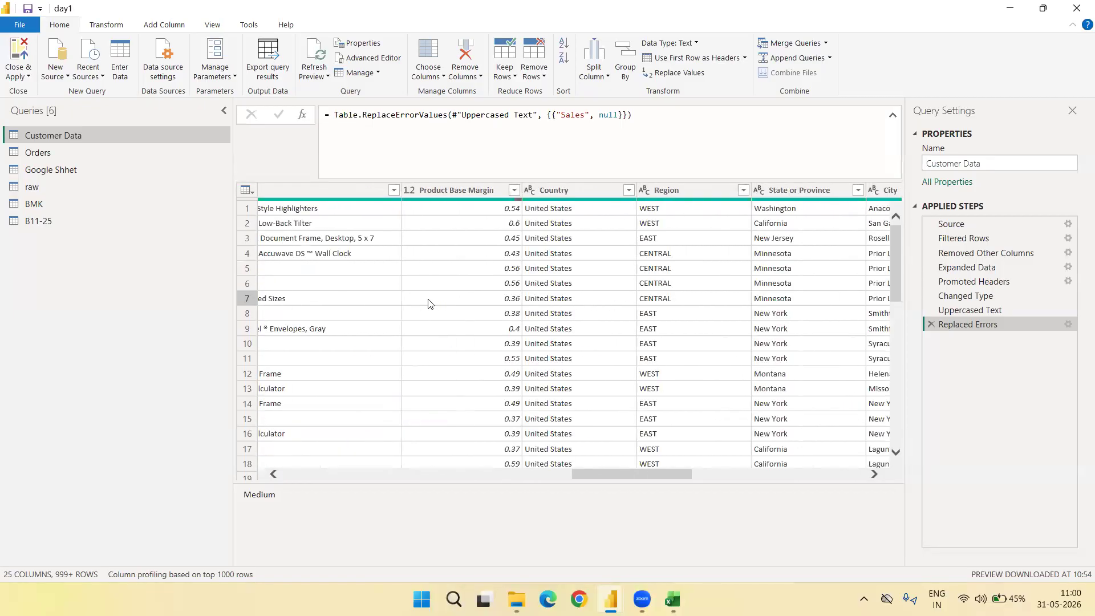
pyautogui.hscroll(5, 428, 302)
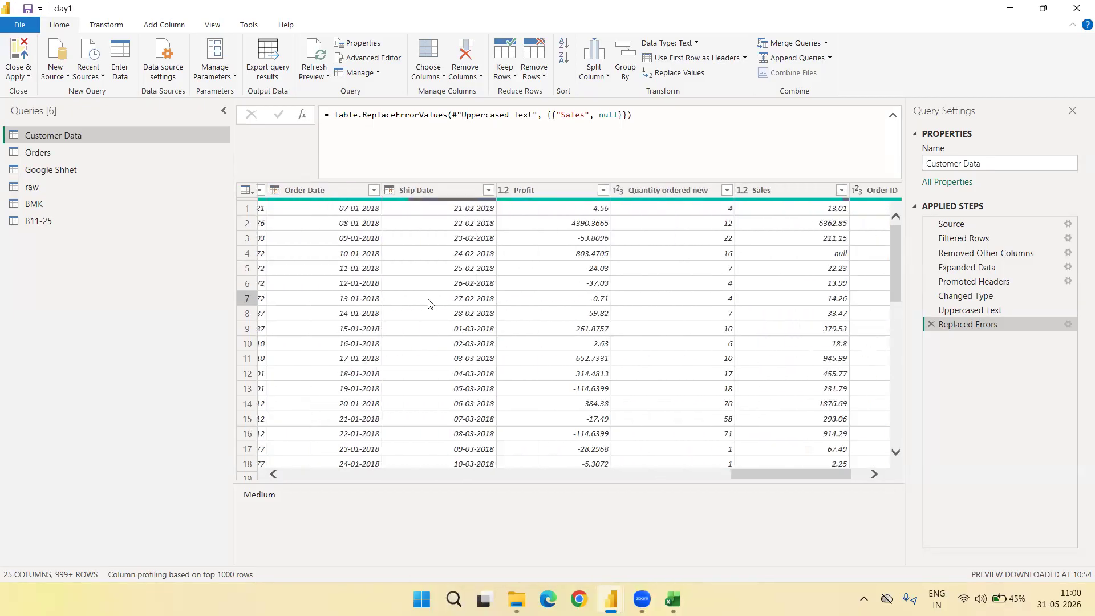
pyautogui.hscroll(-10, 428, 302)
pyautogui.hscroll(-5, 427, 299)
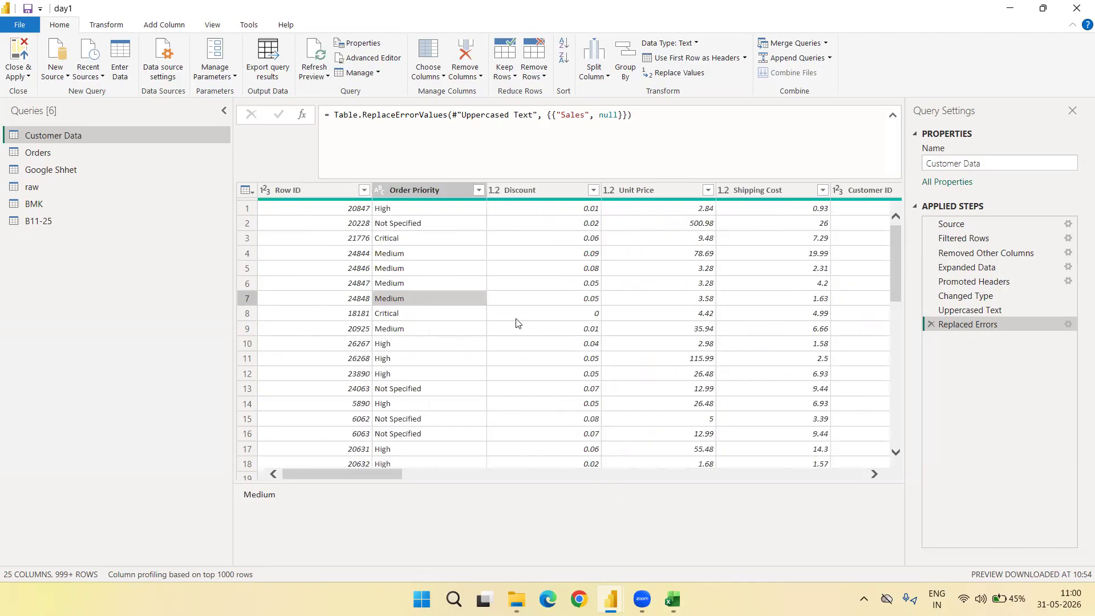
pyautogui.hscroll(3, 517, 323)
pyautogui.hscroll(5, 516, 323)
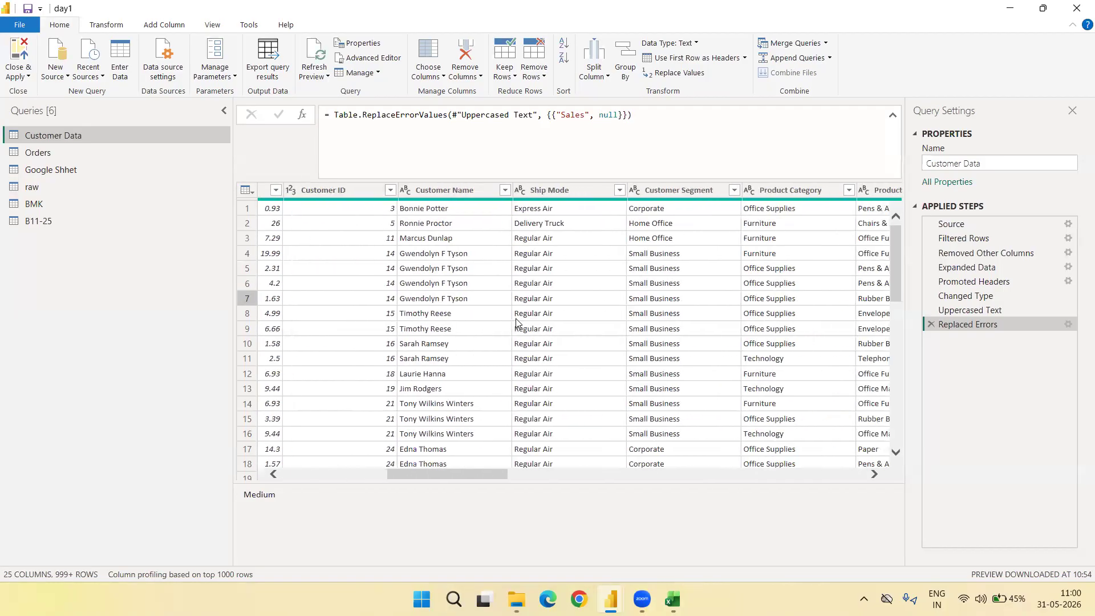
pyautogui.hscroll(3, 516, 323)
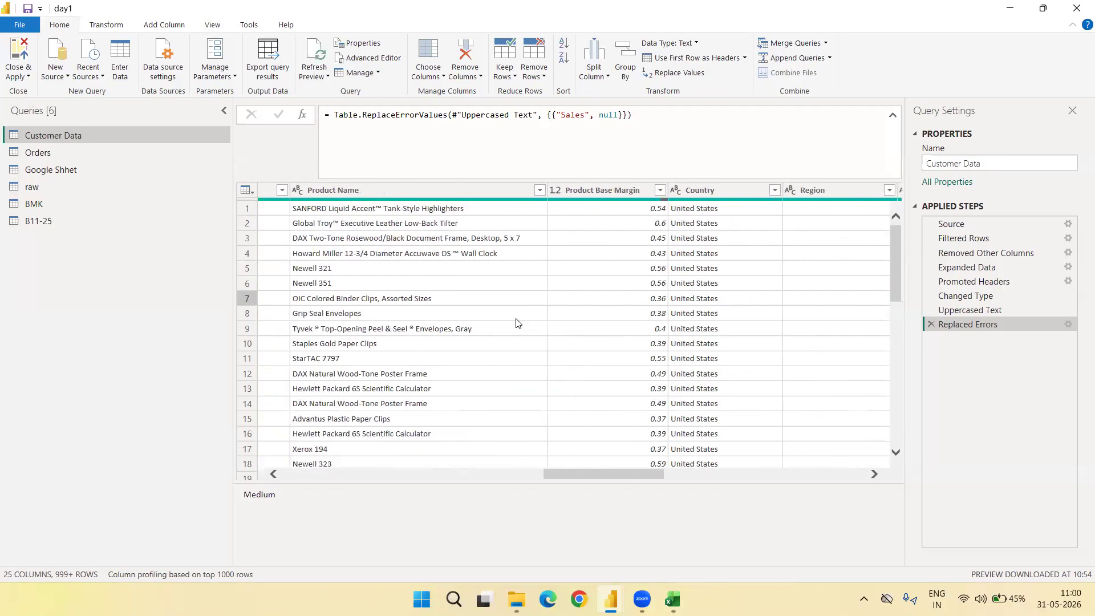
pyautogui.hscroll(3, 516, 323)
pyautogui.hscroll(1, 516, 322)
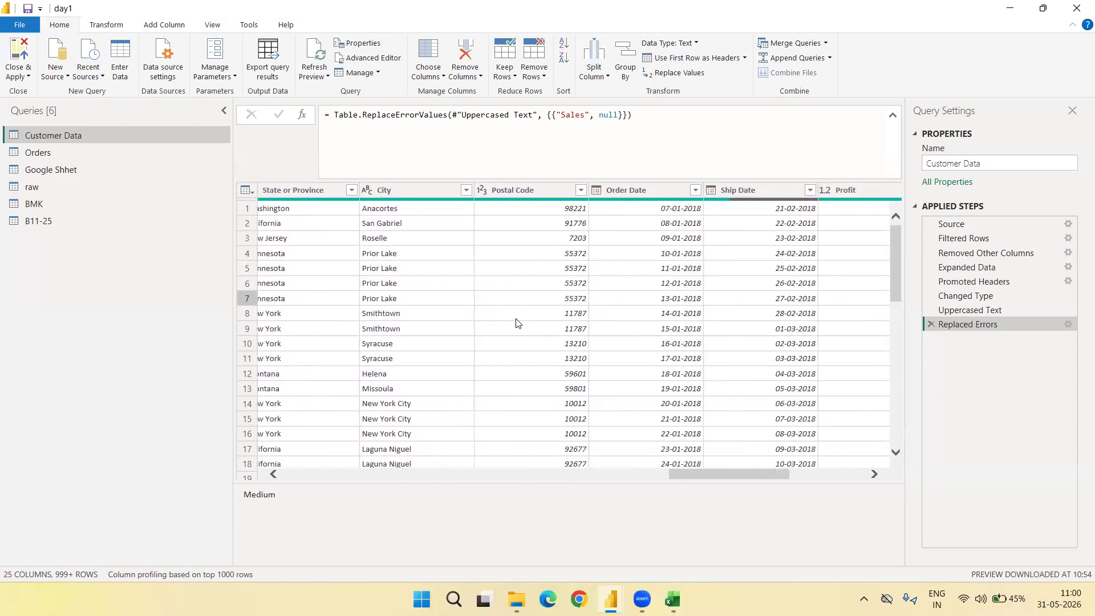
pyautogui.click(638, 193)
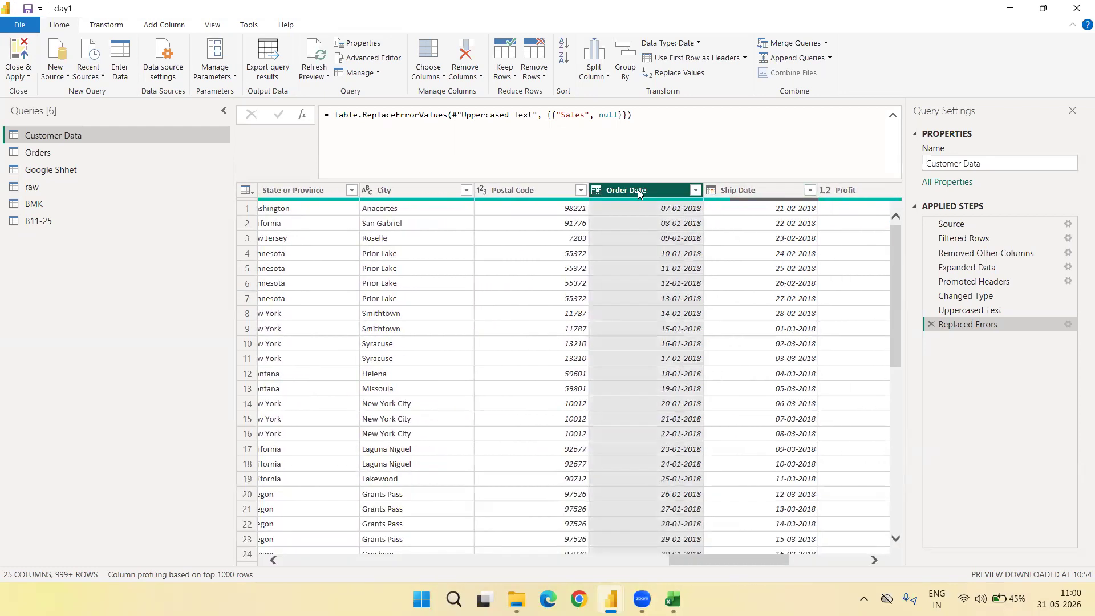
pyautogui.rightClick(638, 192)
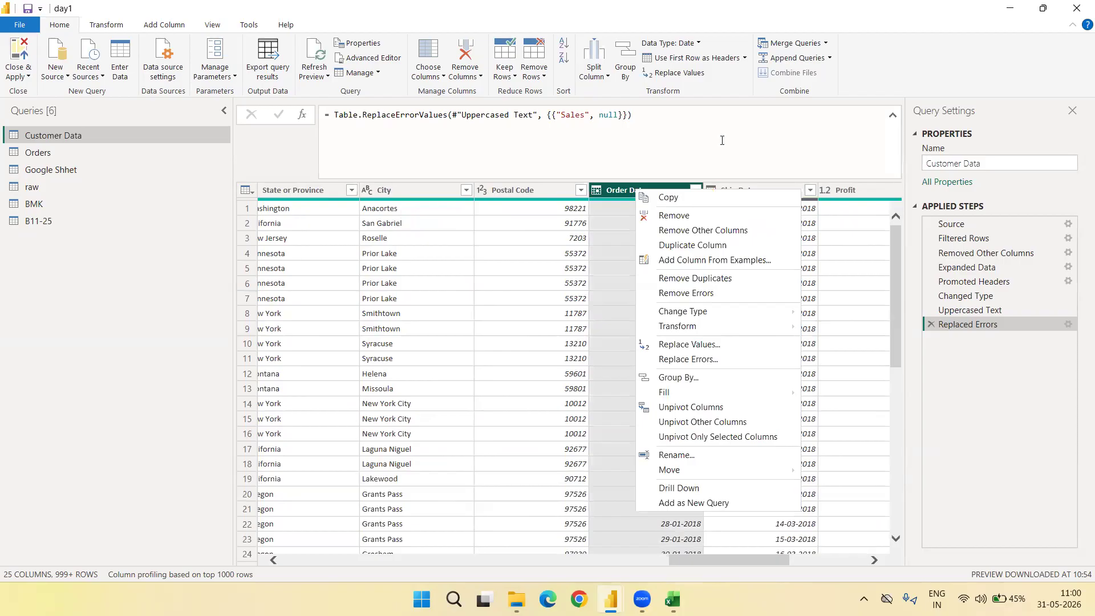
pyautogui.click(629, 194)
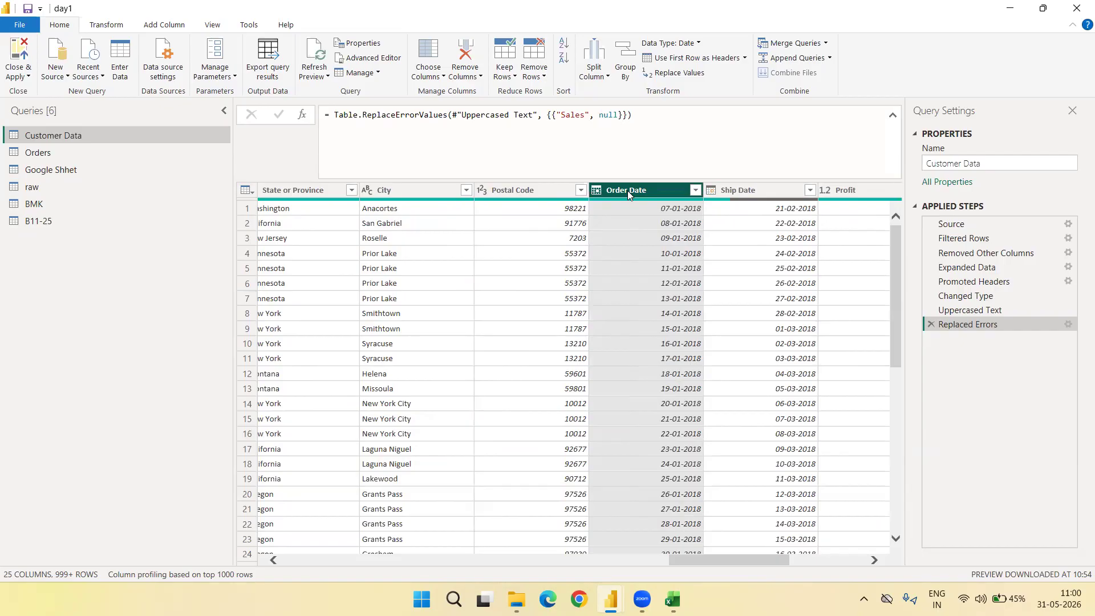
pyautogui.rightClick(627, 190)
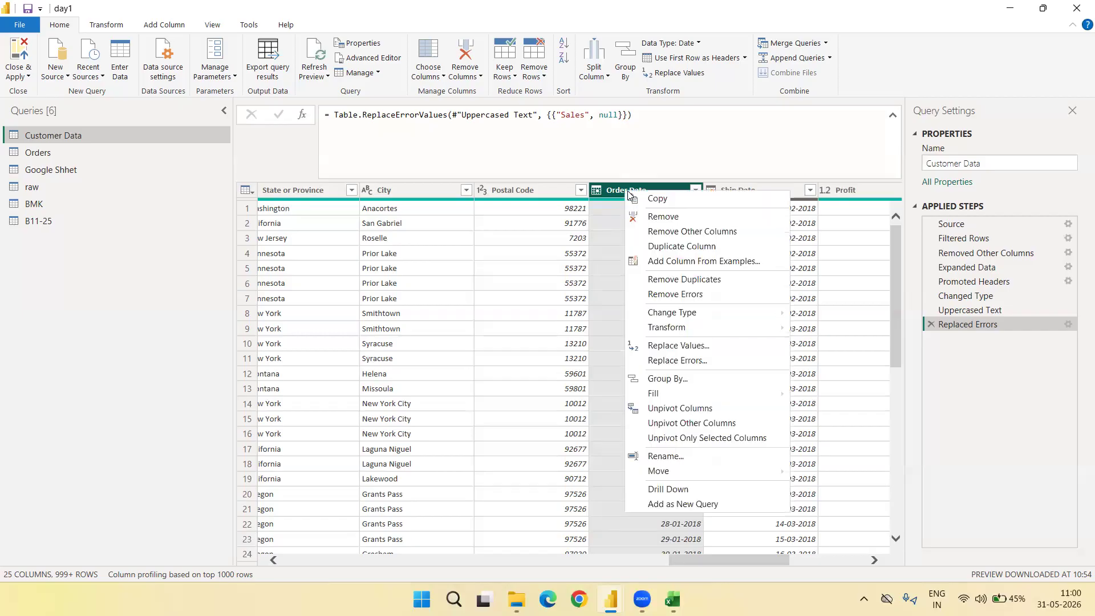
pyautogui.moveTo(694, 318)
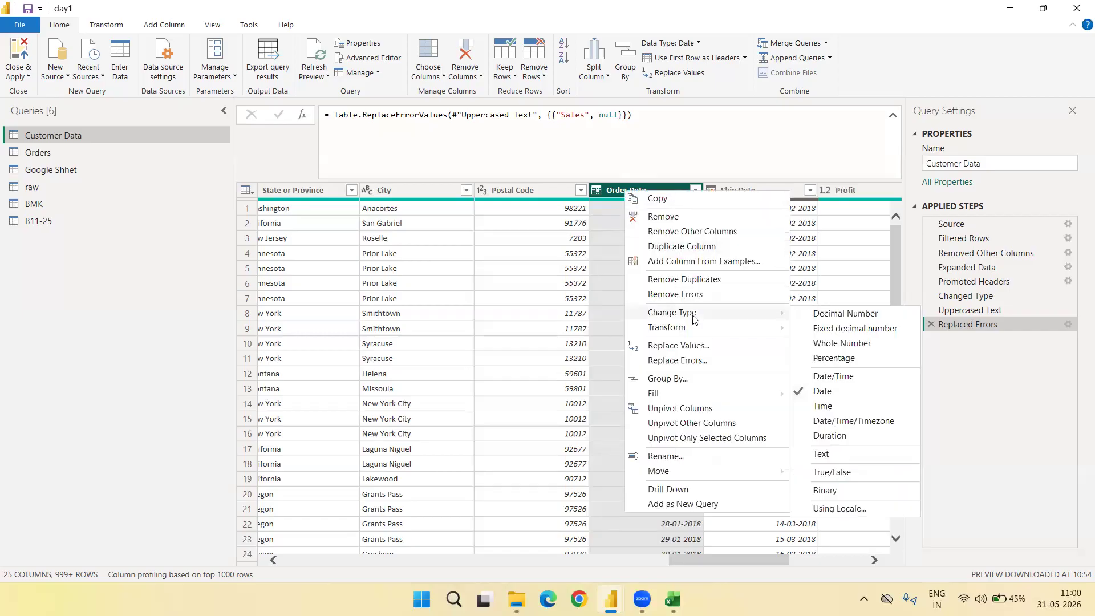
pyautogui.click(861, 381)
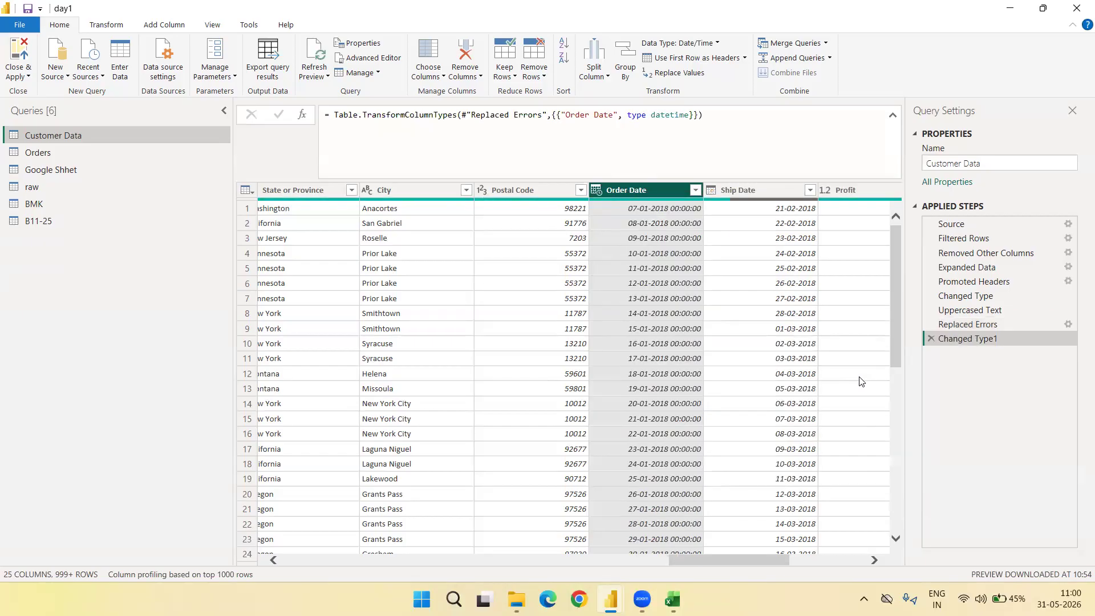